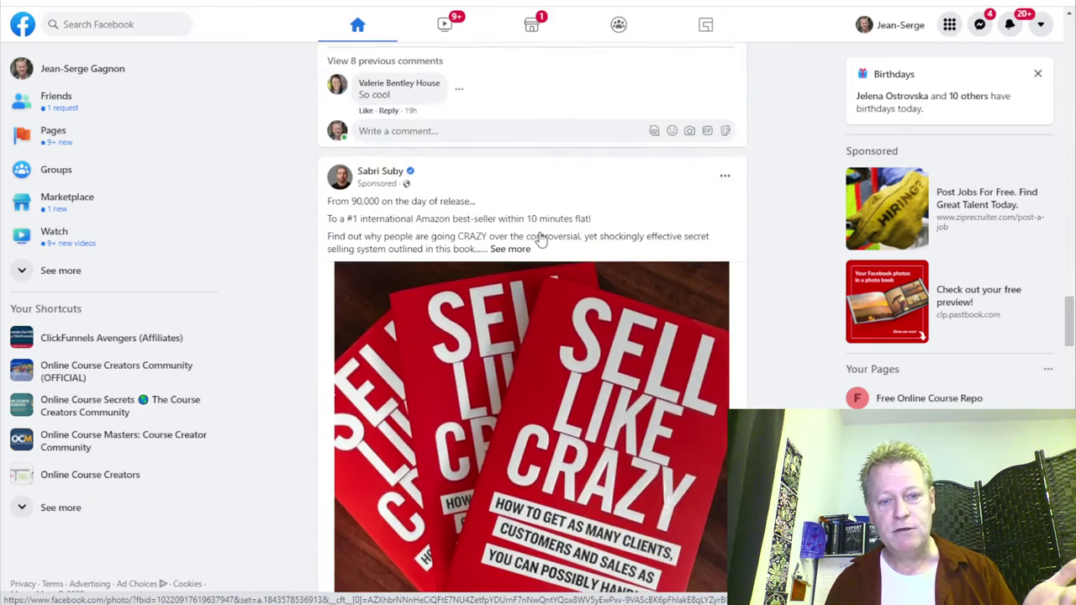
Scroll the news feed, then go to the ClickFunnels Avengers (Affiliates) group page.
scroll(541, 240, down, 7)
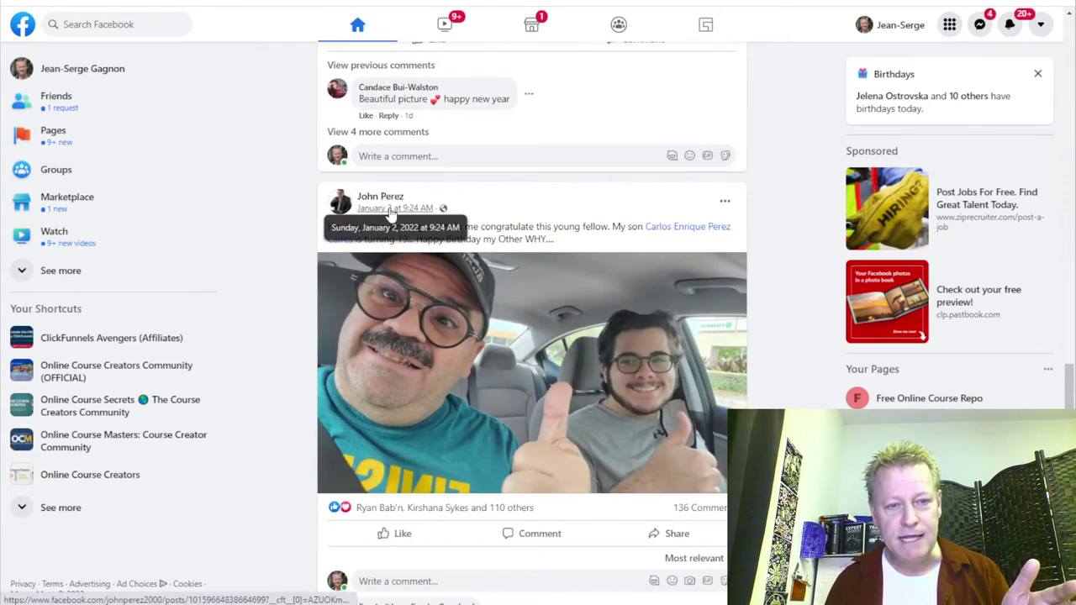
scroll(523, 242, down, 3)
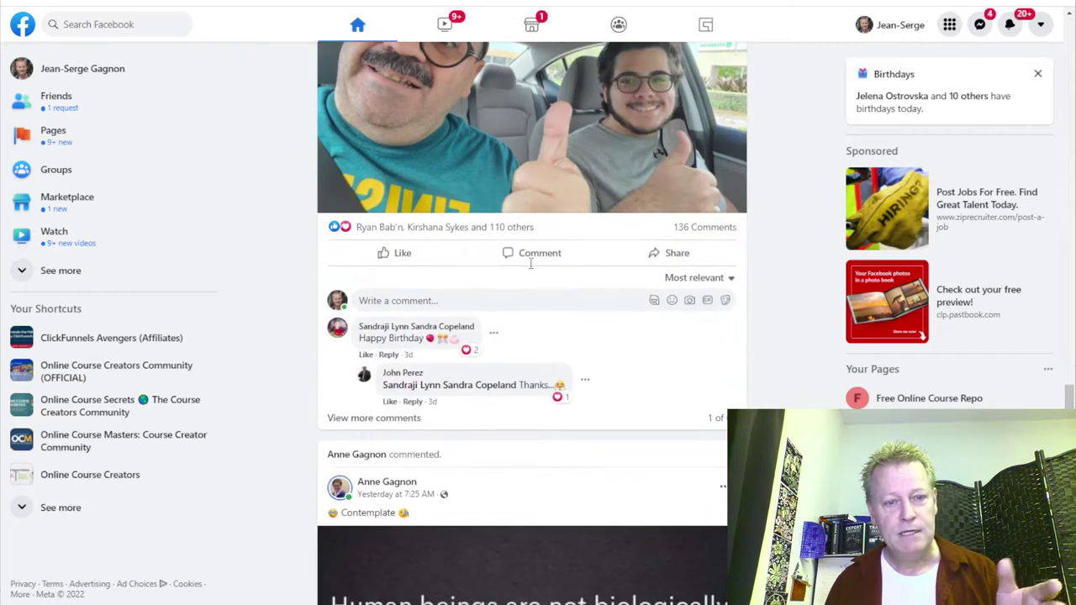
scroll(548, 309, up, 20)
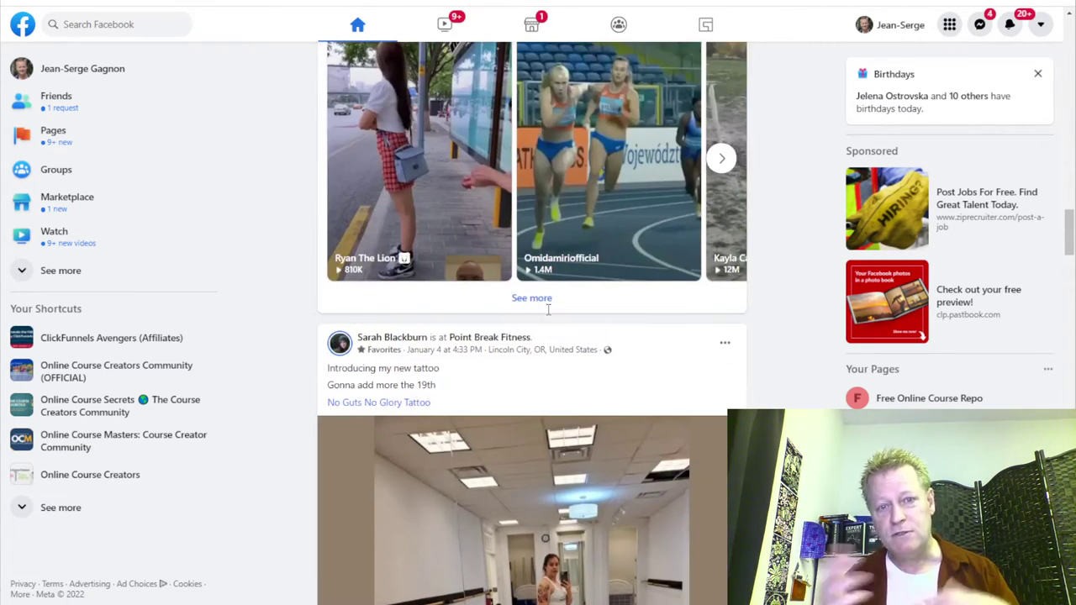
scroll(548, 310, up, 12)
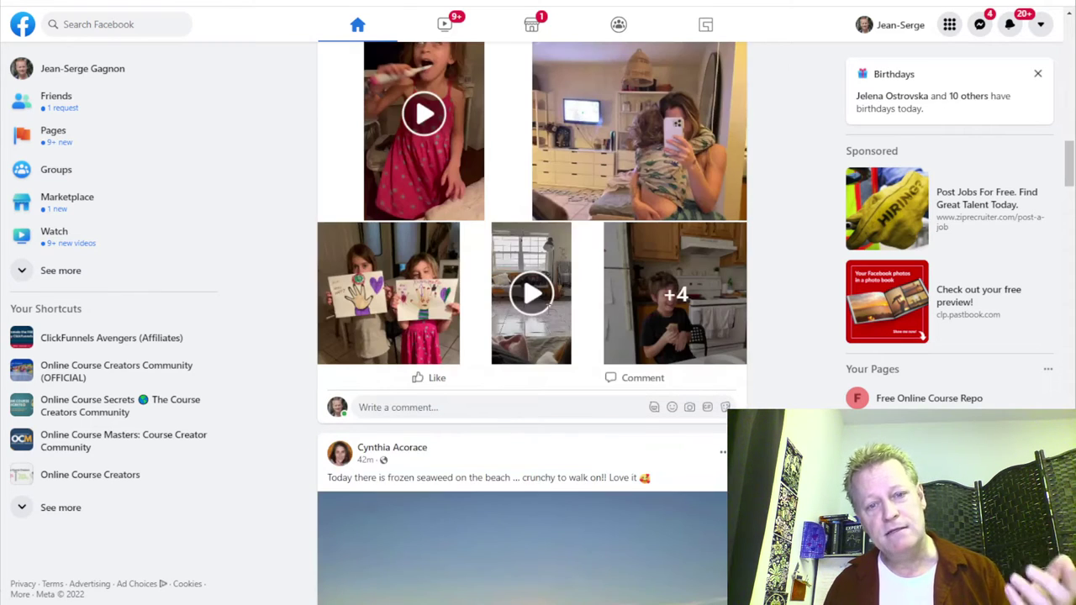
scroll(548, 309, up, 1)
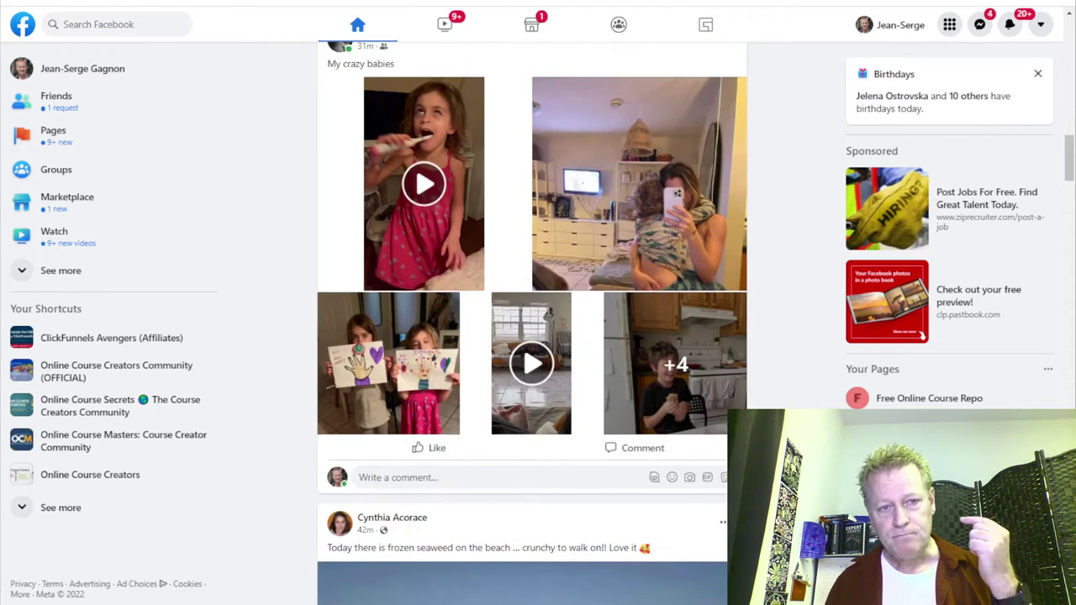
scroll(548, 308, up, 1)
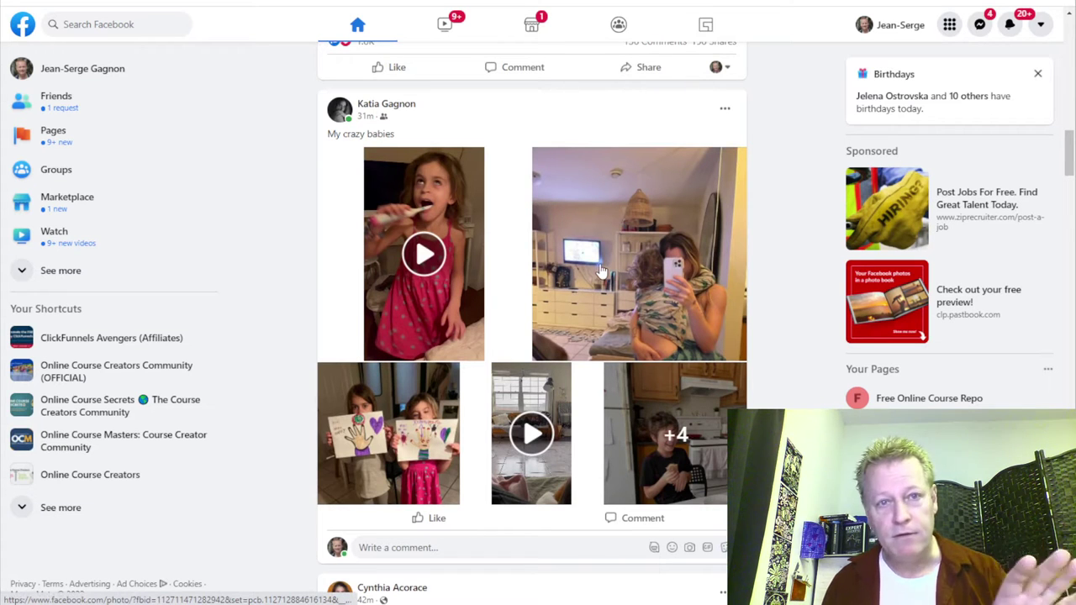
scroll(602, 271, down, 7)
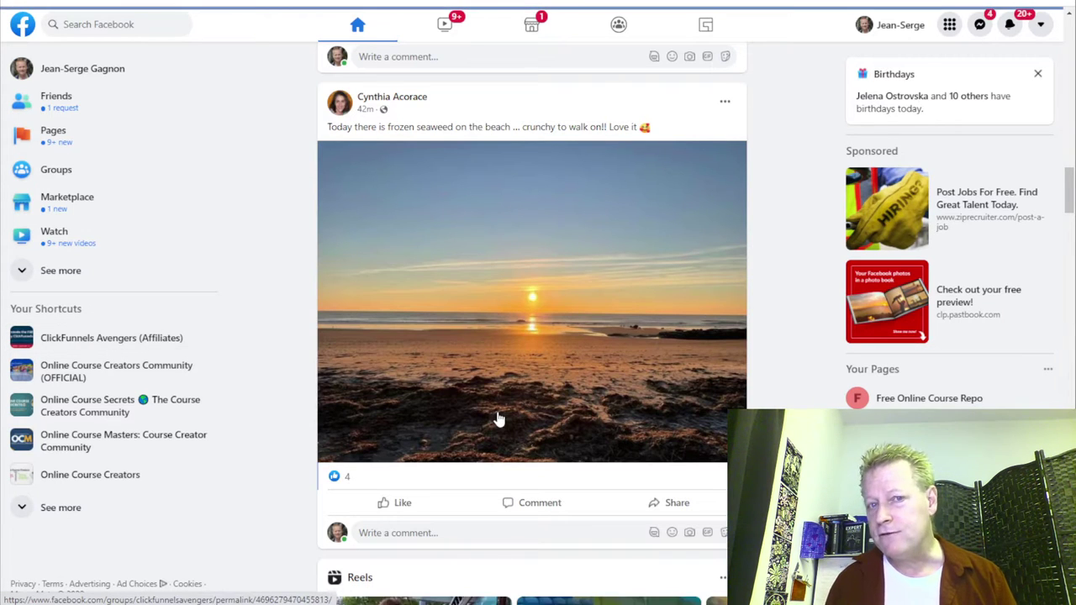
key(alt+Left)
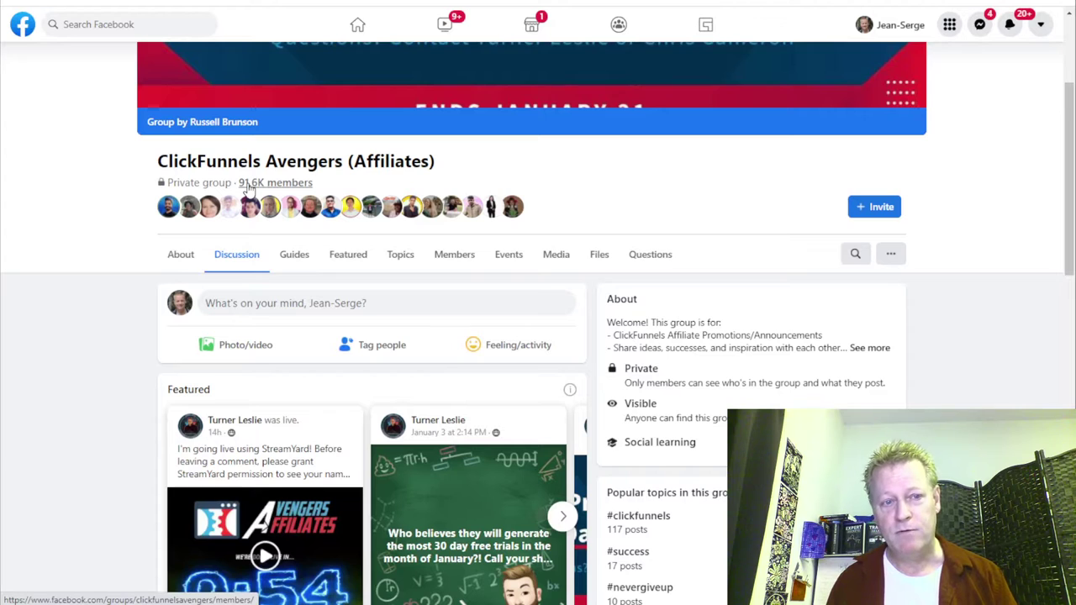
Open the group's Members list and browse the admins, friends, pages and New to the group sections.
click(548, 249)
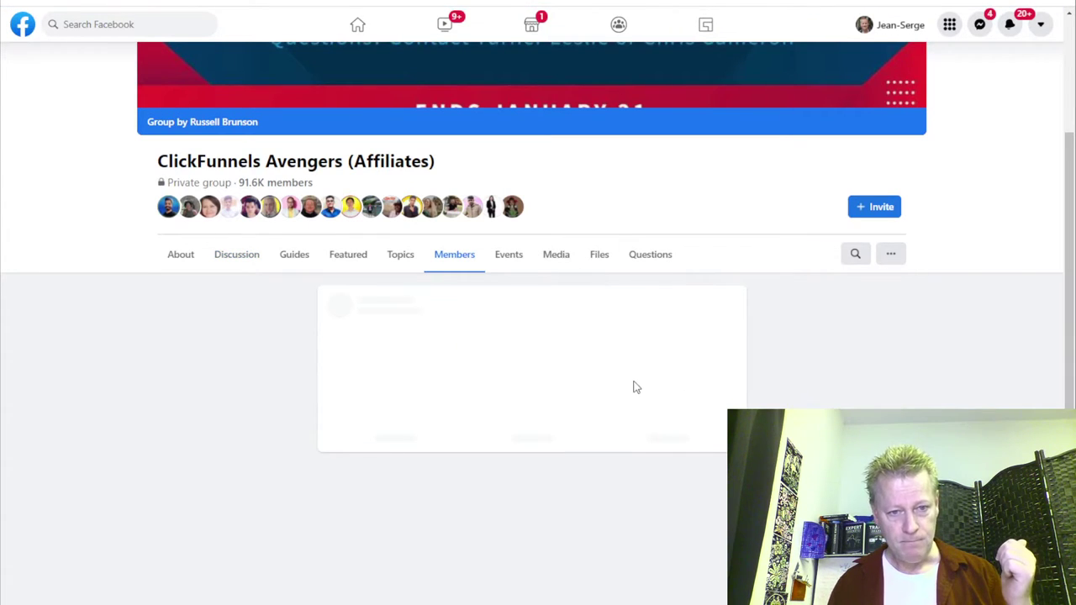
scroll(631, 456, down, 1)
scroll(630, 457, down, 7)
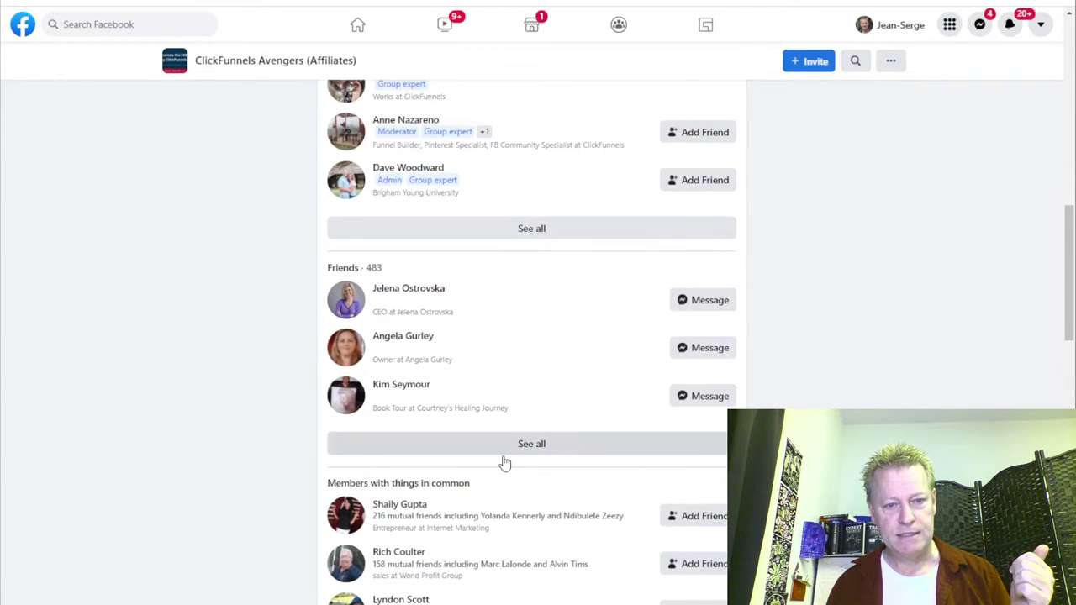
scroll(536, 456, down, 3)
scroll(487, 500, down, 2)
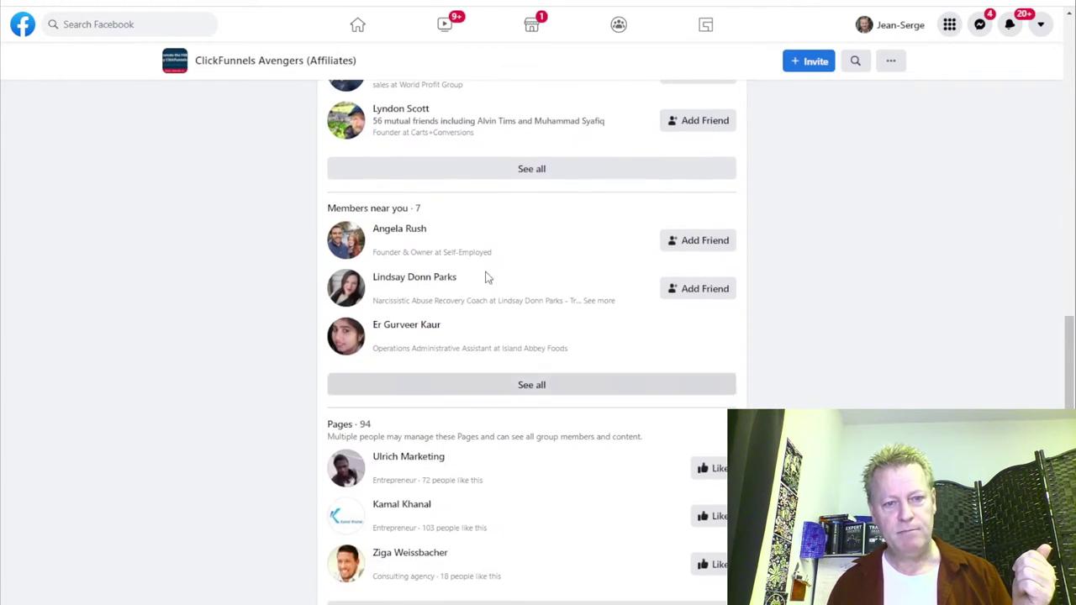
scroll(512, 429, down, 2)
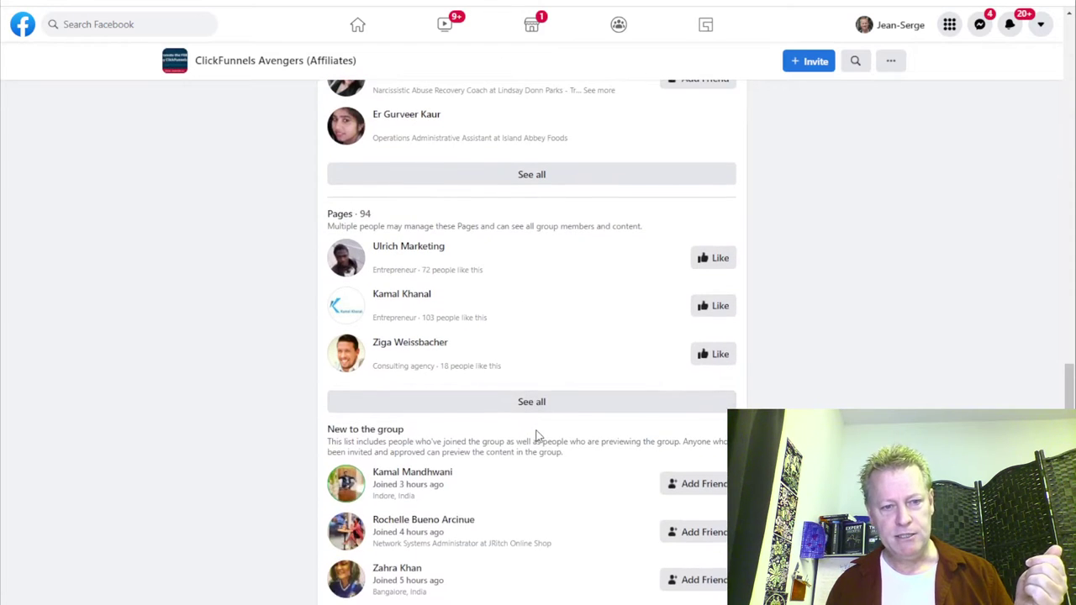
scroll(540, 387, down, 2)
scroll(524, 338, down, 8)
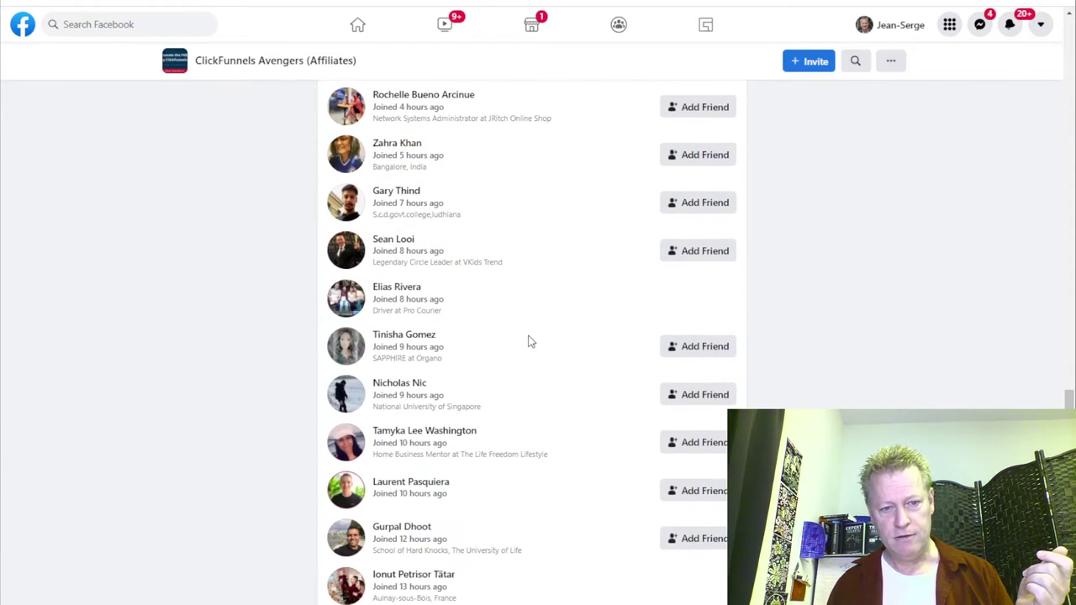
scroll(529, 340, down, 2)
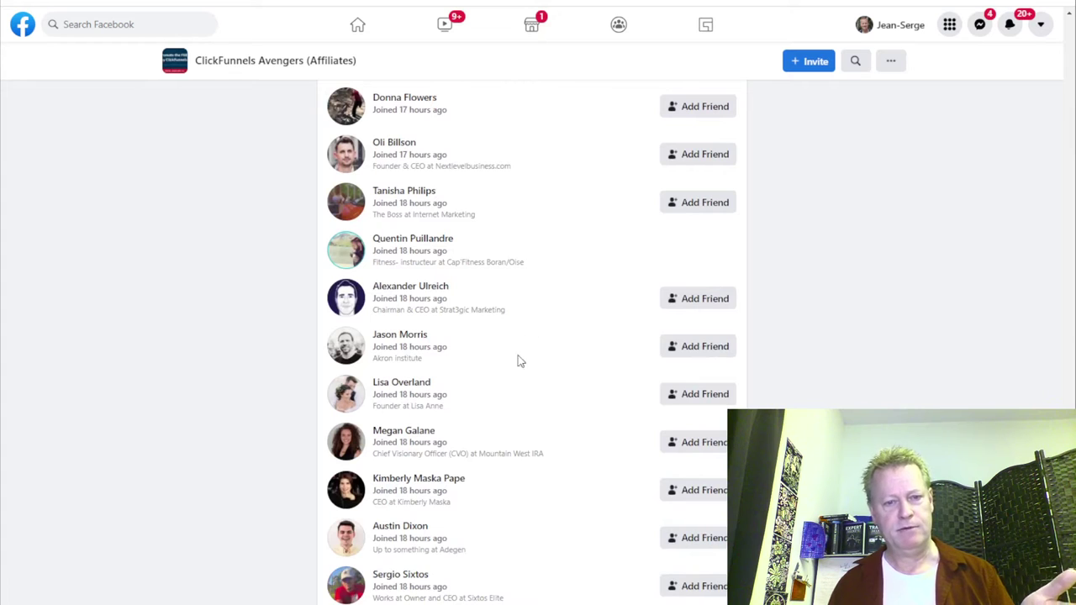
scroll(407, 300, up, 2)
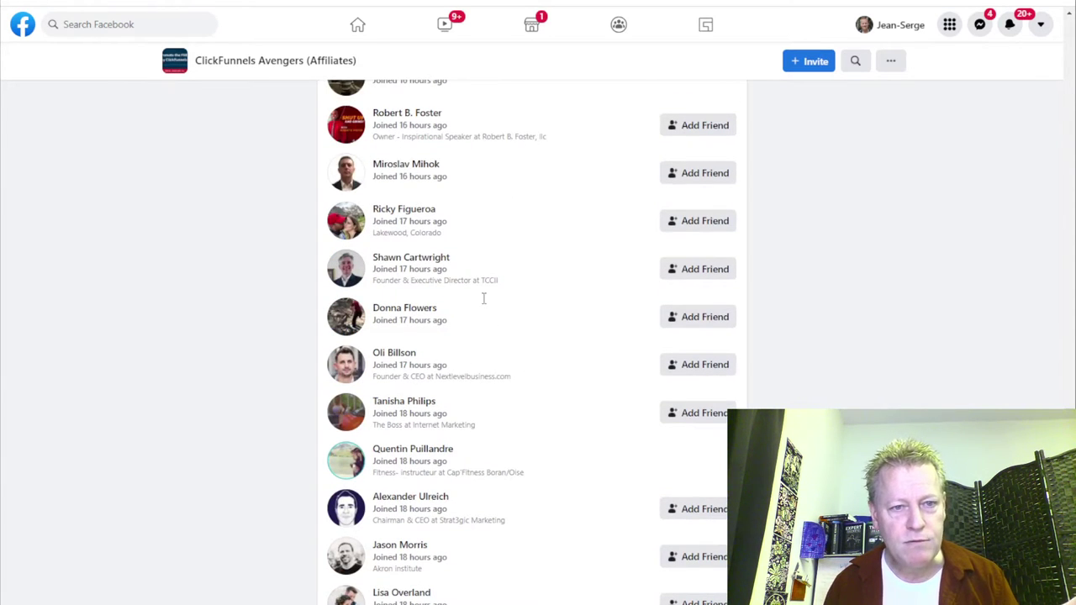
scroll(496, 313, up, 2)
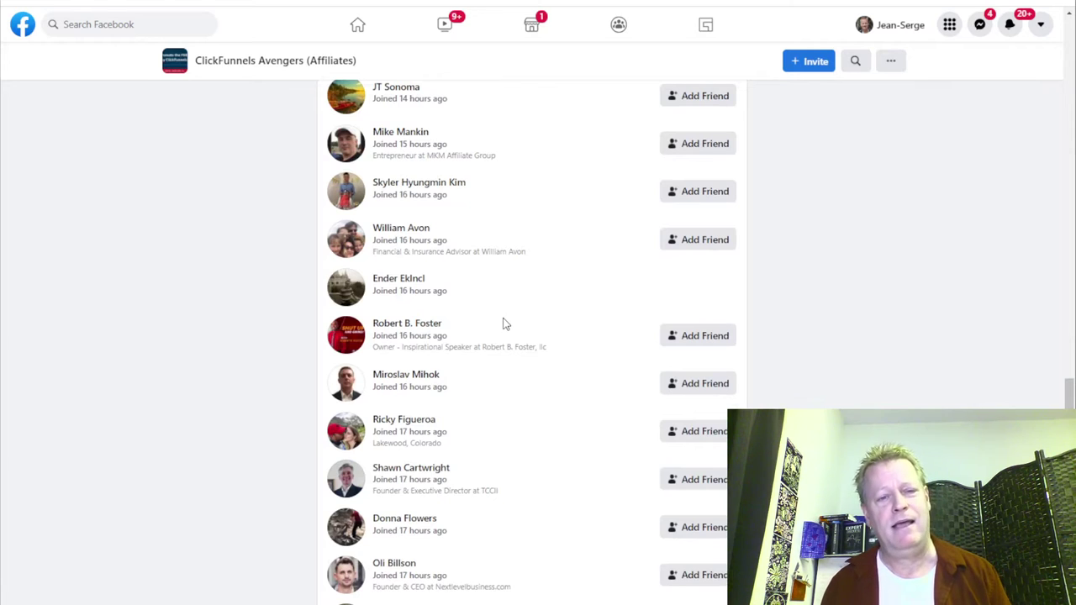
scroll(505, 323, up, 3)
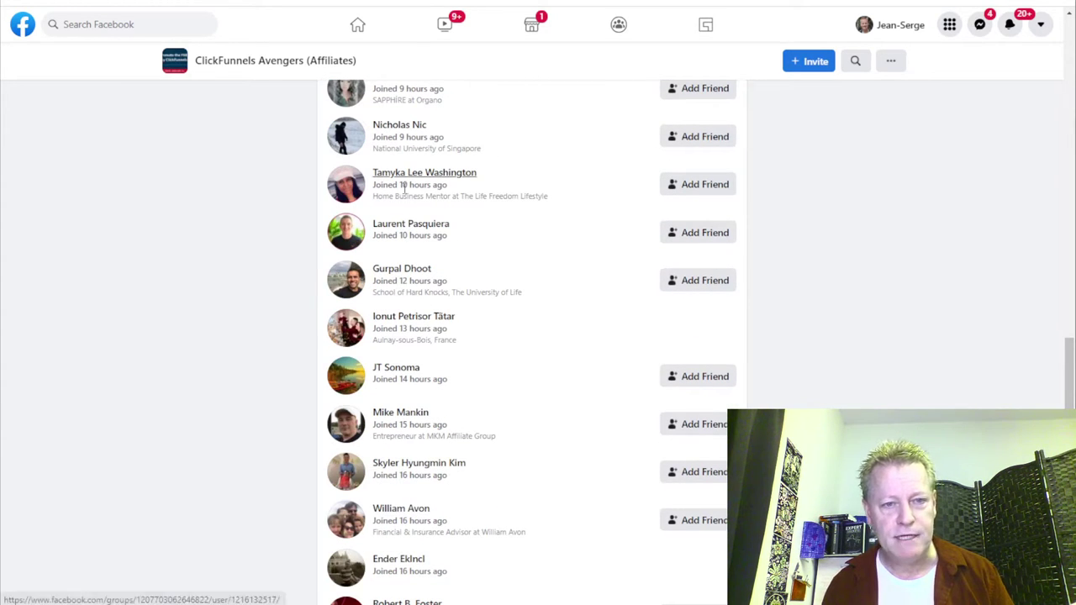
scroll(550, 319, up, 2)
scroll(539, 332, up, 2)
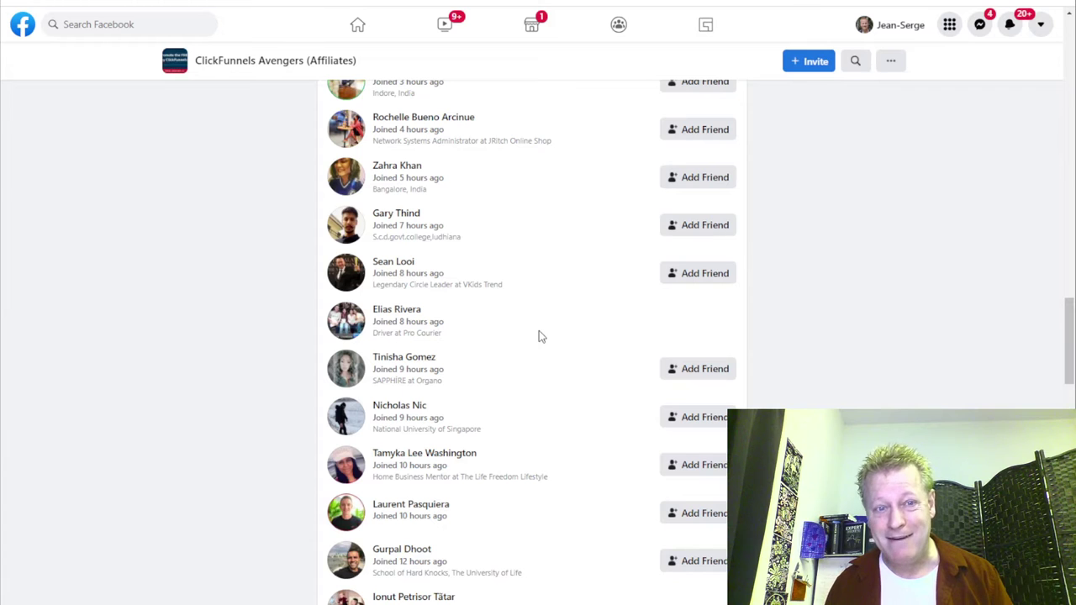
scroll(598, 373, up, 4)
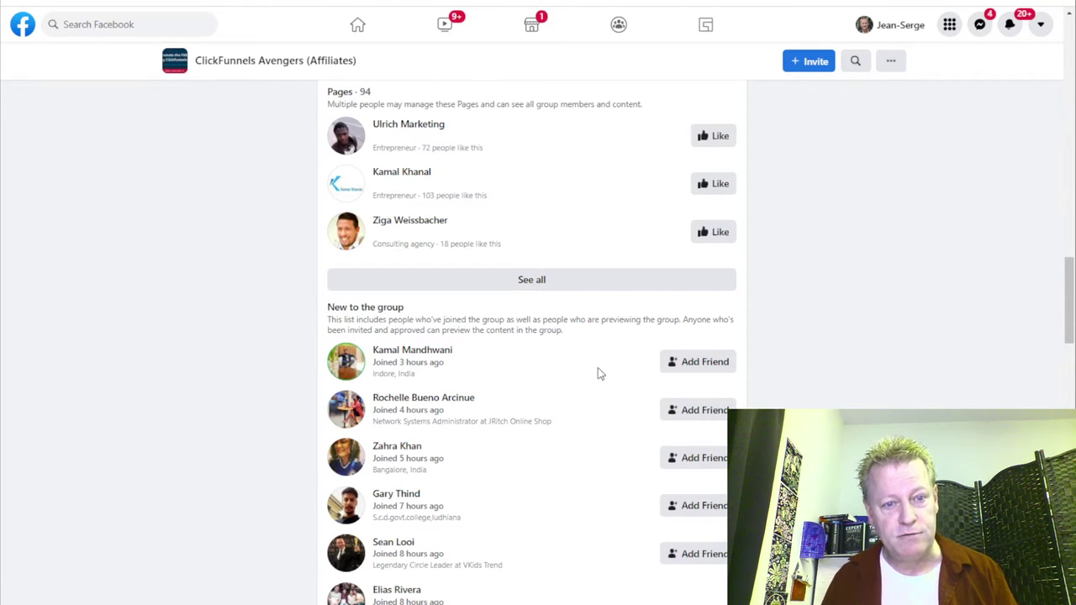
scroll(598, 373, down, 12)
scroll(594, 374, down, 6)
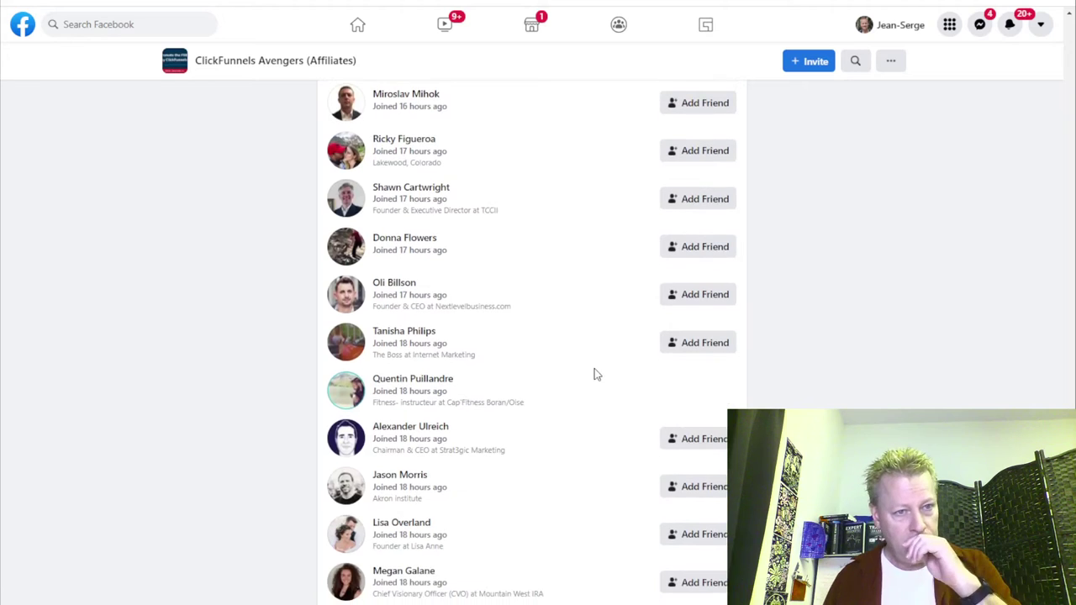
scroll(595, 375, down, 2)
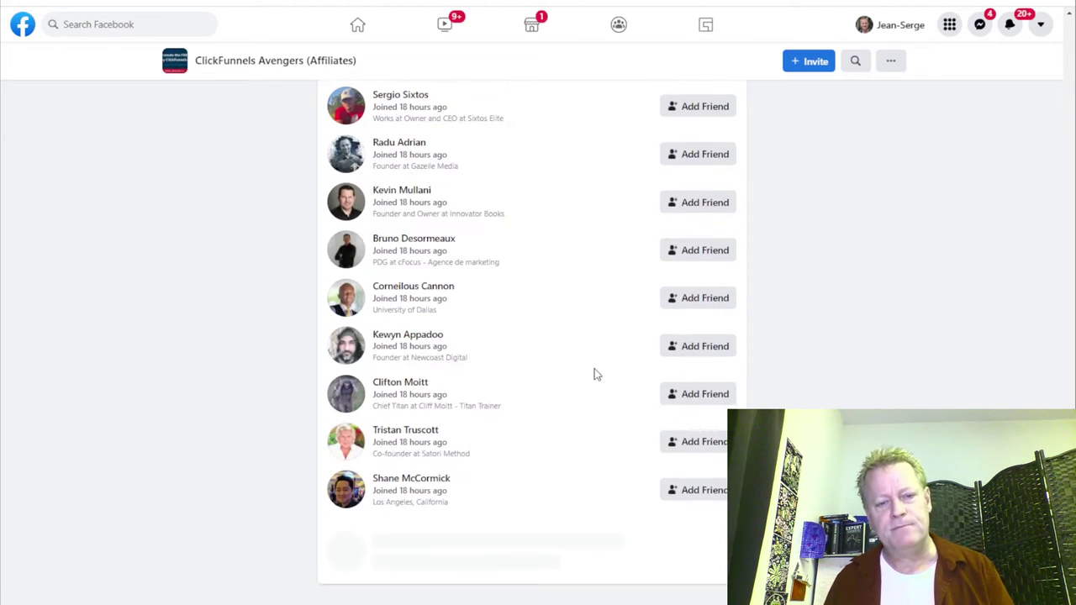
scroll(594, 374, down, 10)
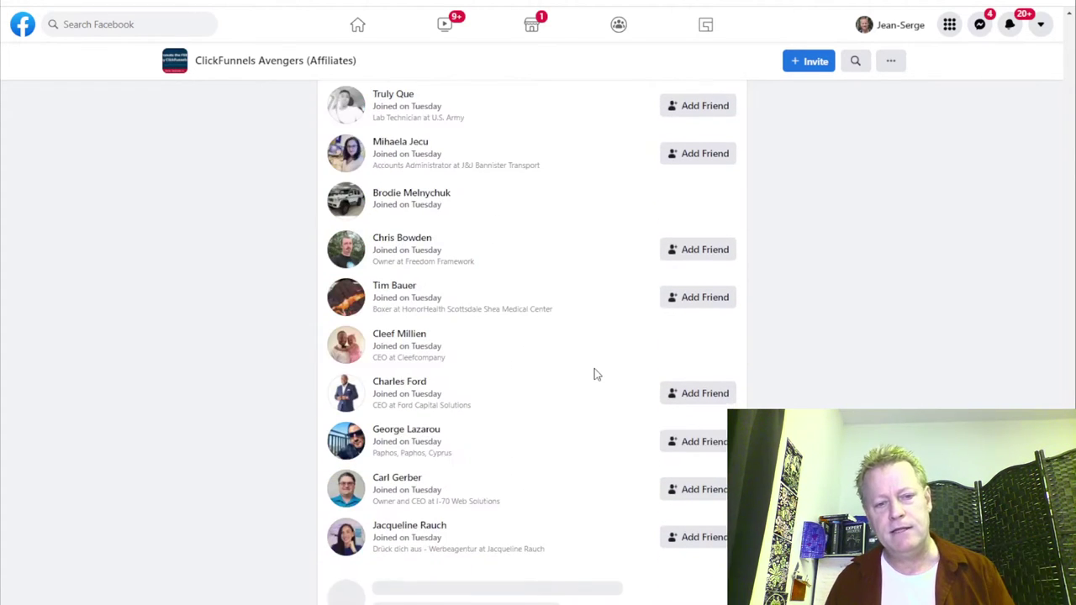
scroll(594, 375, up, 20)
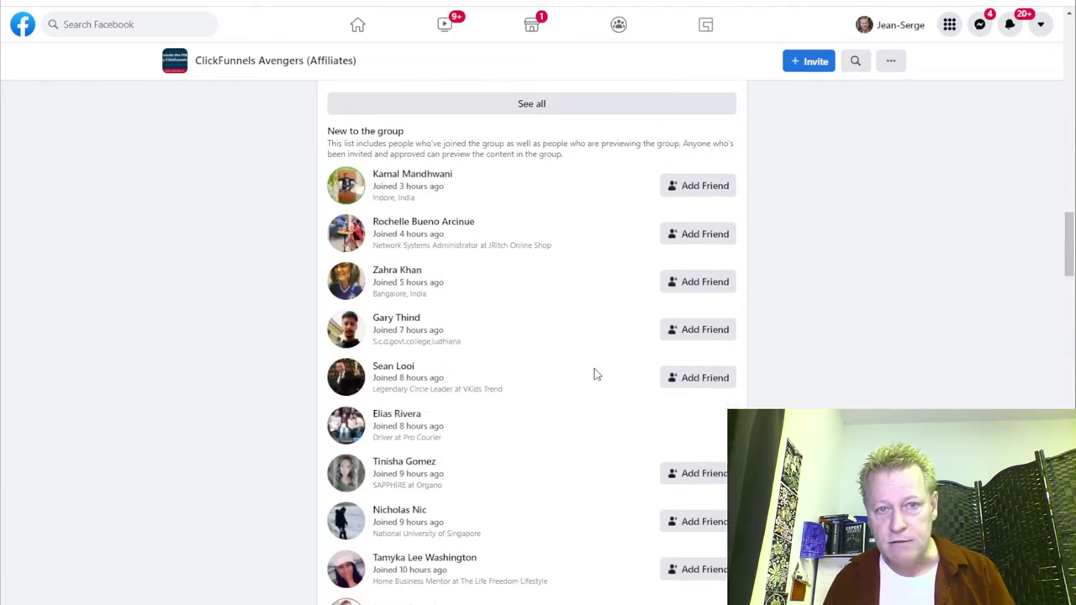
scroll(594, 375, up, 8)
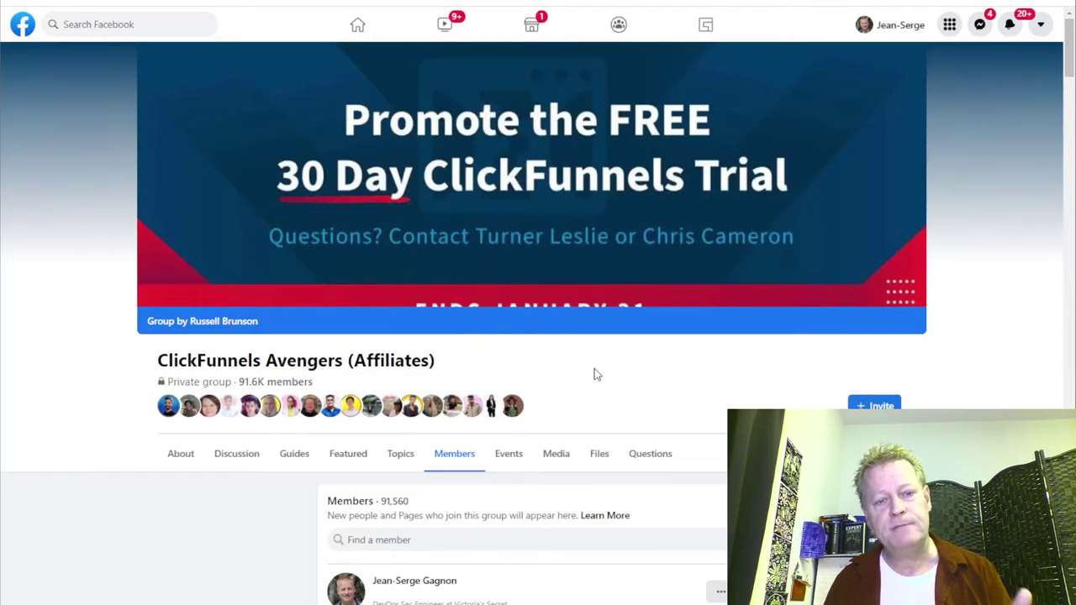
Return to the group's discussion feed and scroll to the ADHD focus post.
click(240, 465)
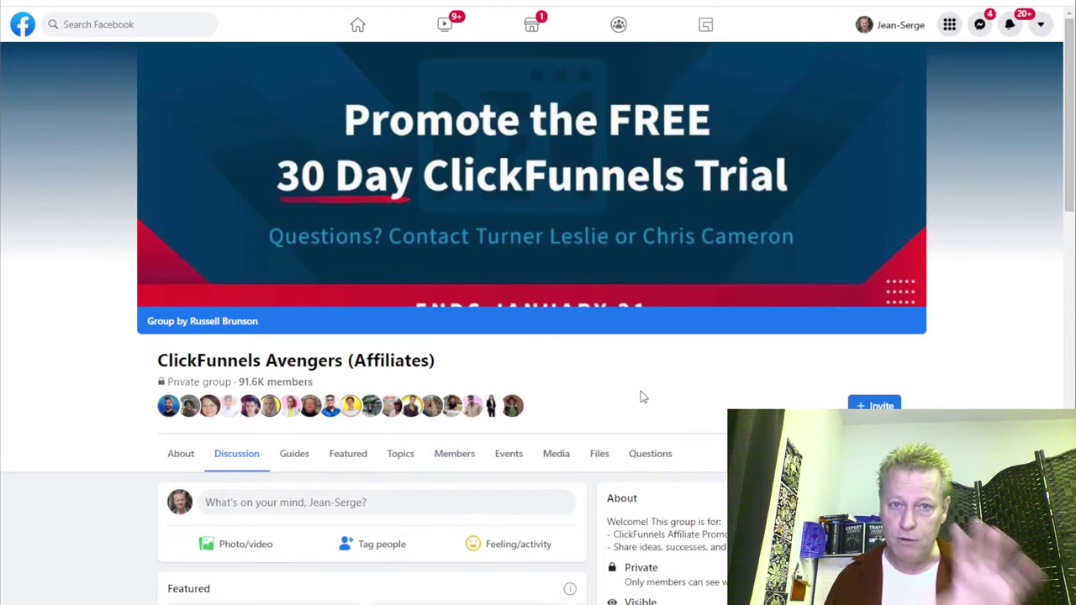
scroll(641, 395, down, 9)
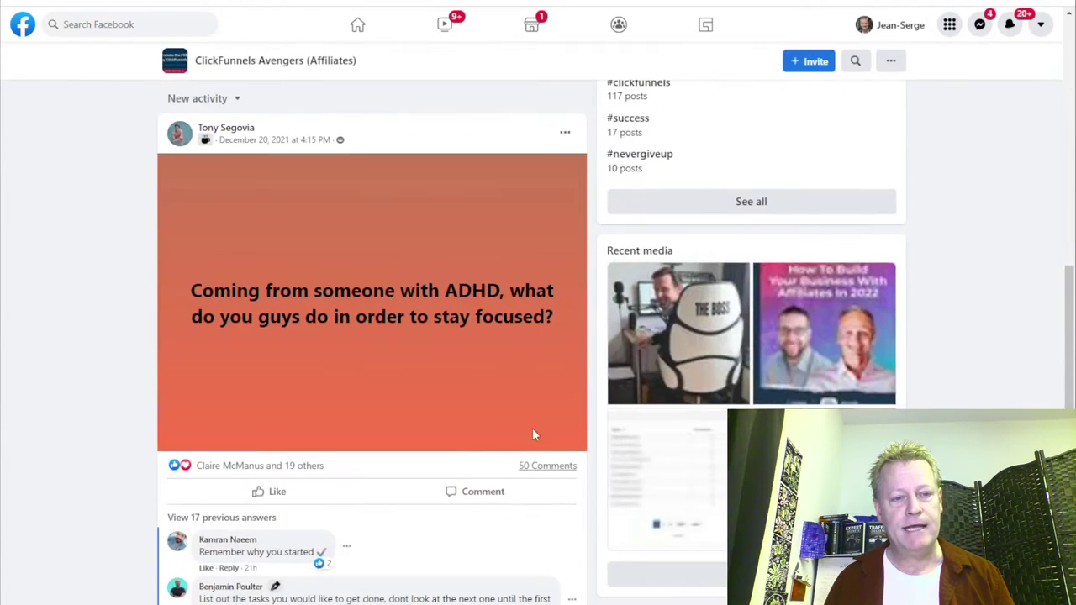
mouse_move(227, 129)
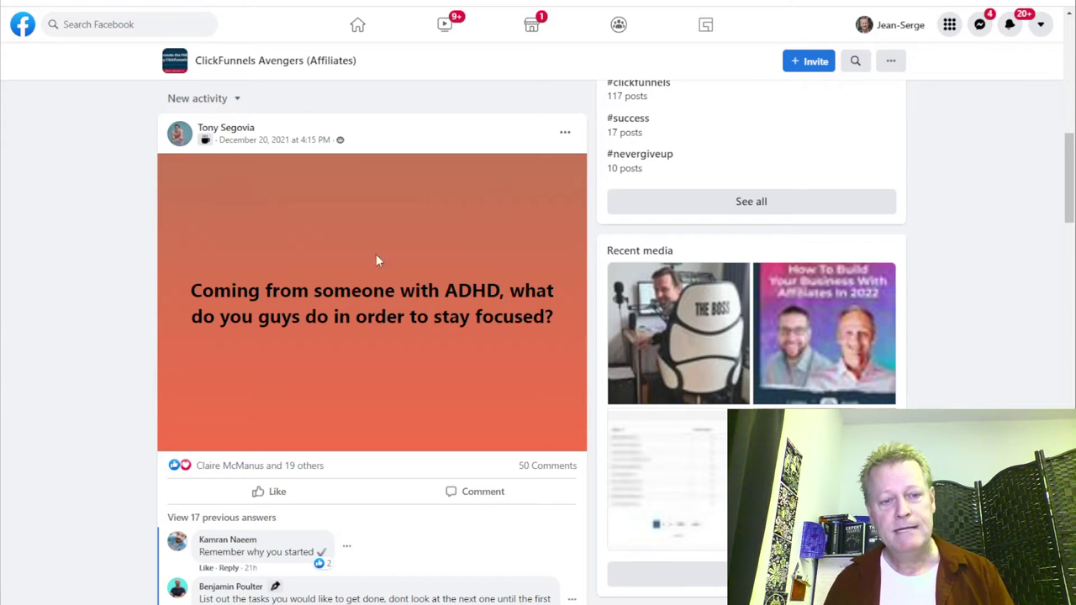
scroll(476, 510, down, 2)
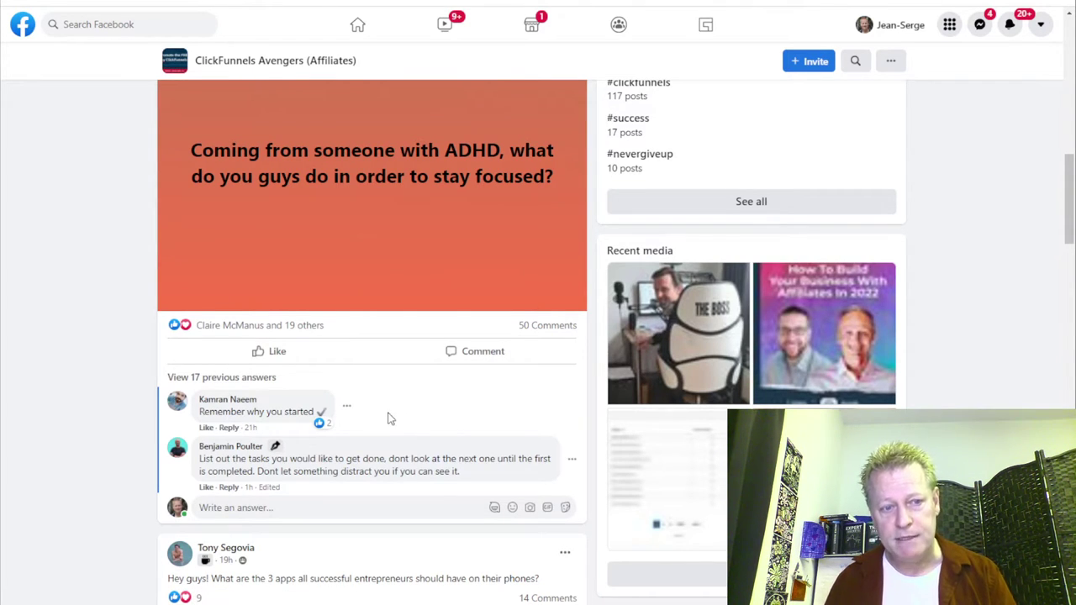
Load the earlier replies on the ADHD post and scroll down to the latest answers.
click(276, 377)
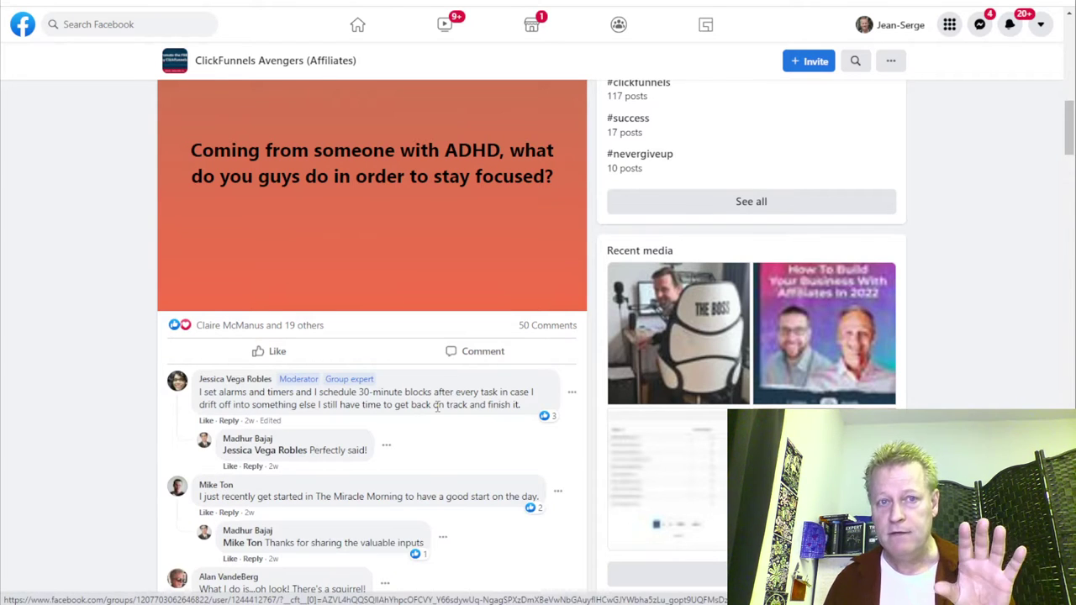
scroll(437, 407, down, 1)
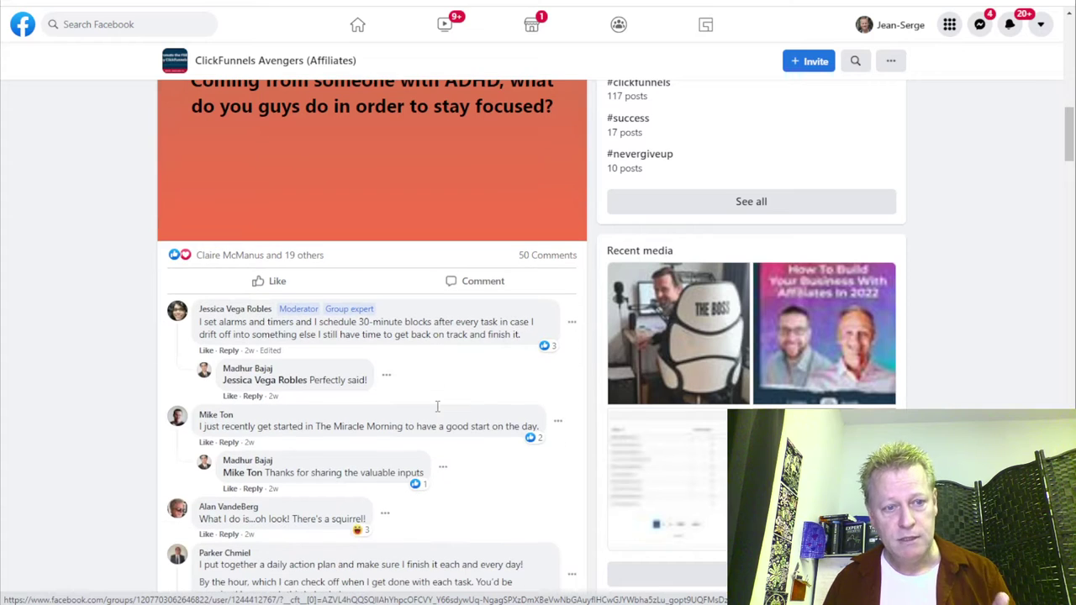
scroll(403, 471, down, 4)
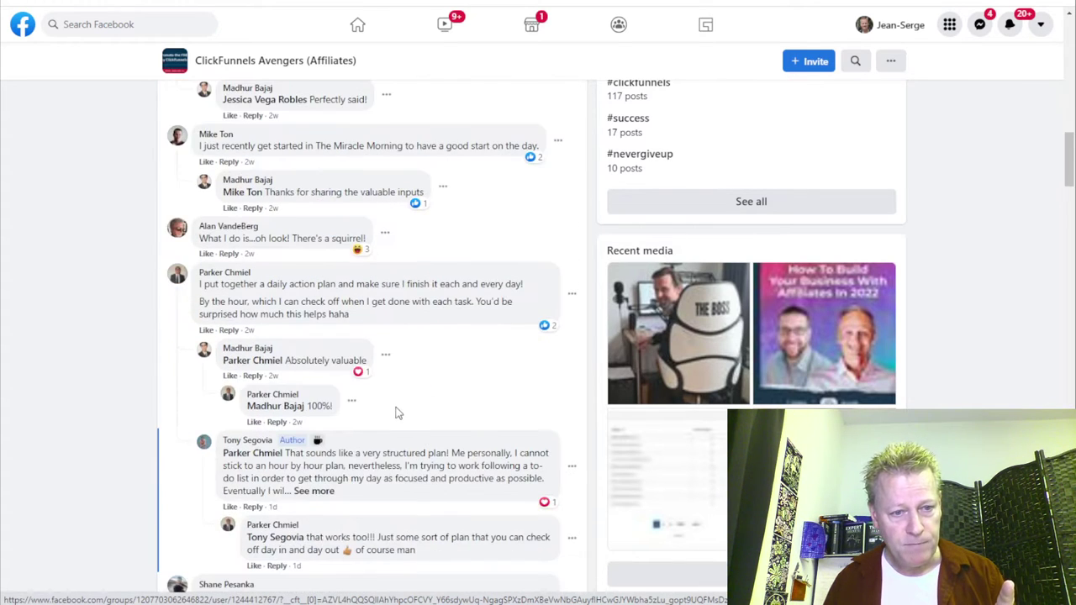
scroll(339, 492, down, 6)
scroll(386, 412, down, 4)
scroll(253, 307, down, 5)
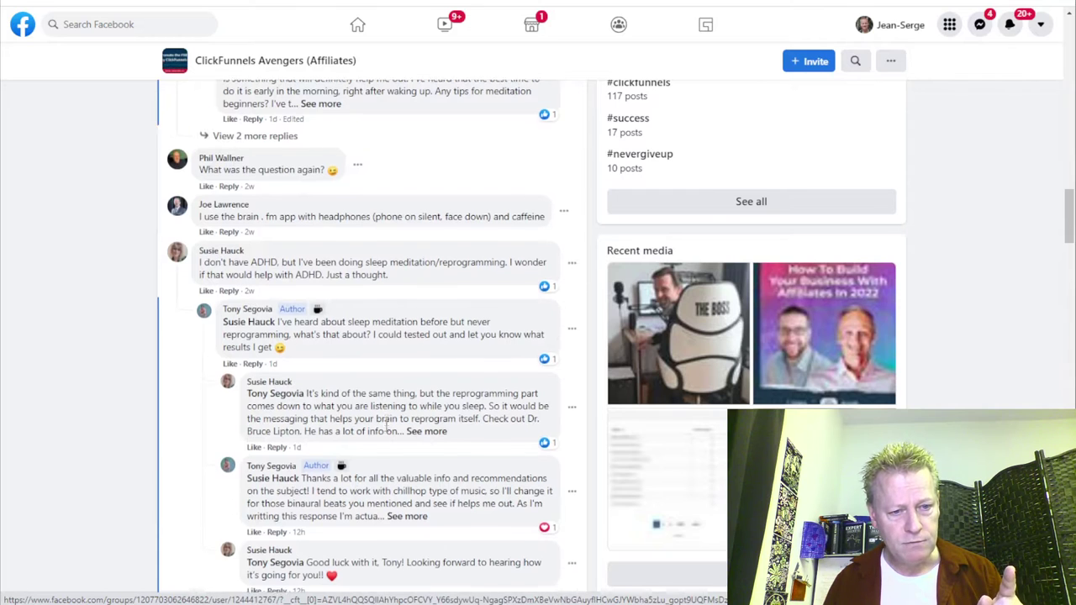
scroll(357, 502, down, 6)
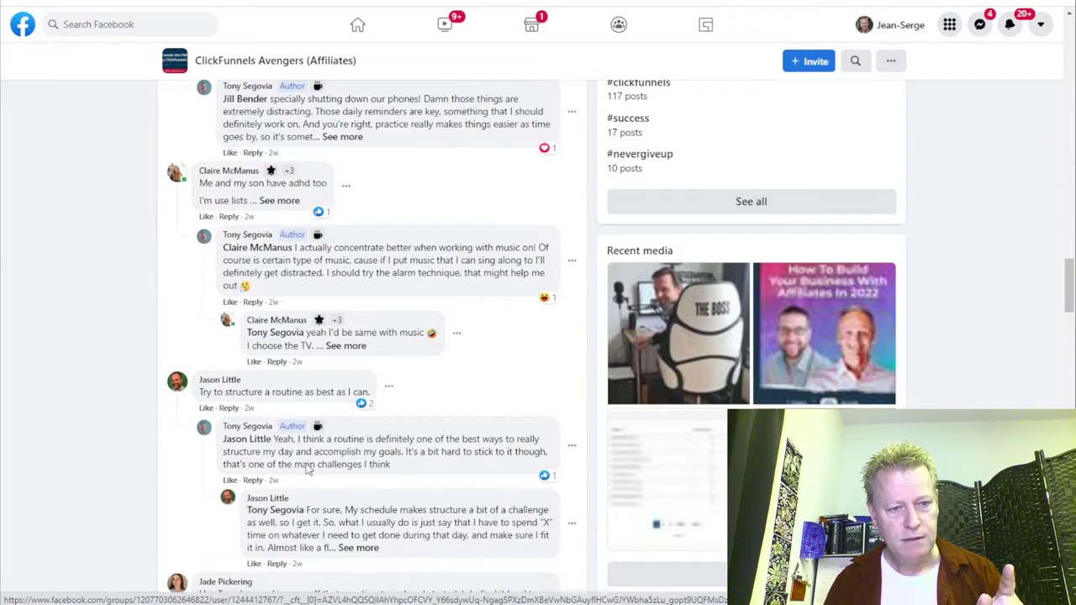
scroll(316, 581, down, 6)
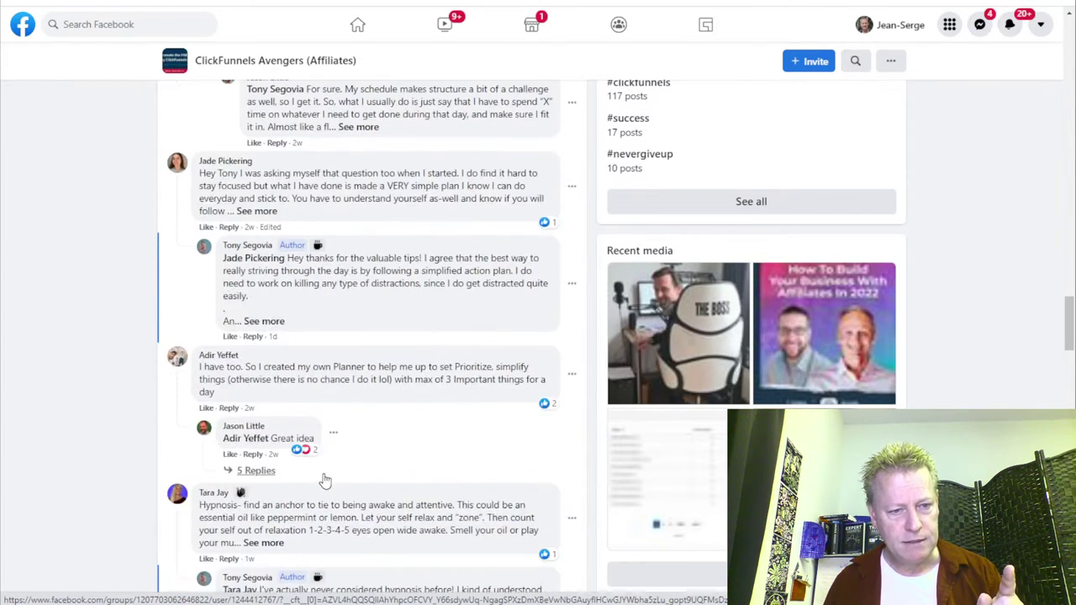
scroll(327, 478, down, 6)
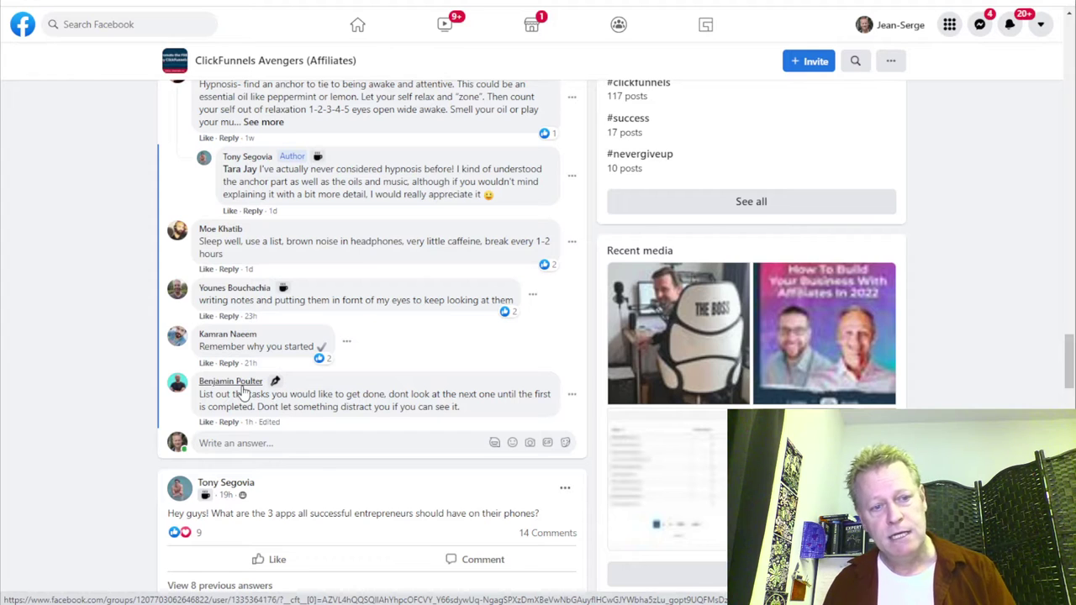
Open the latest commenter's group member profile from his name in the thread.
mouse_move(217, 388)
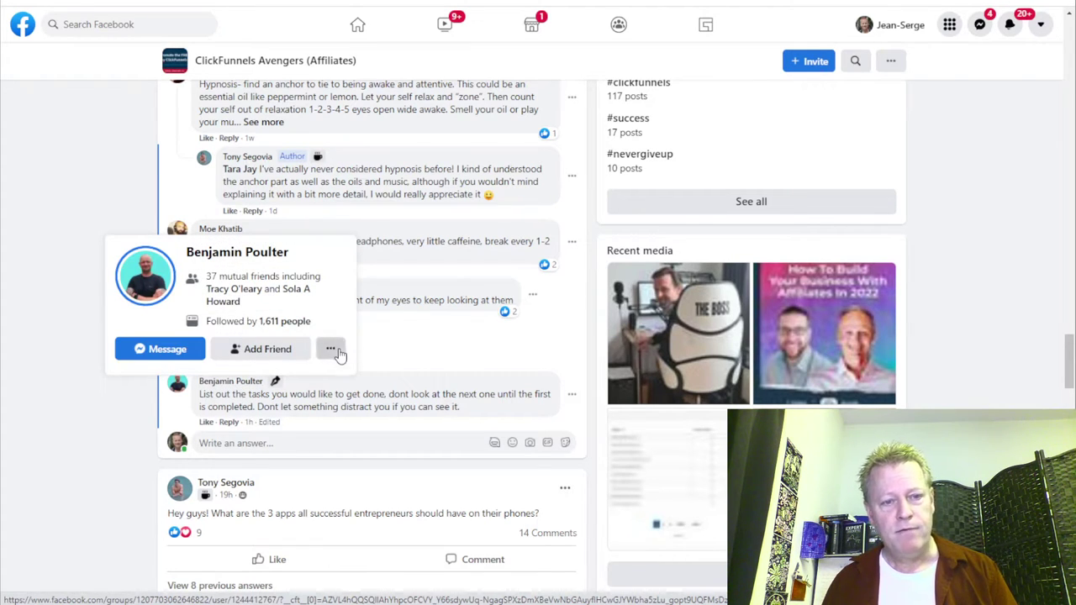
click(337, 353)
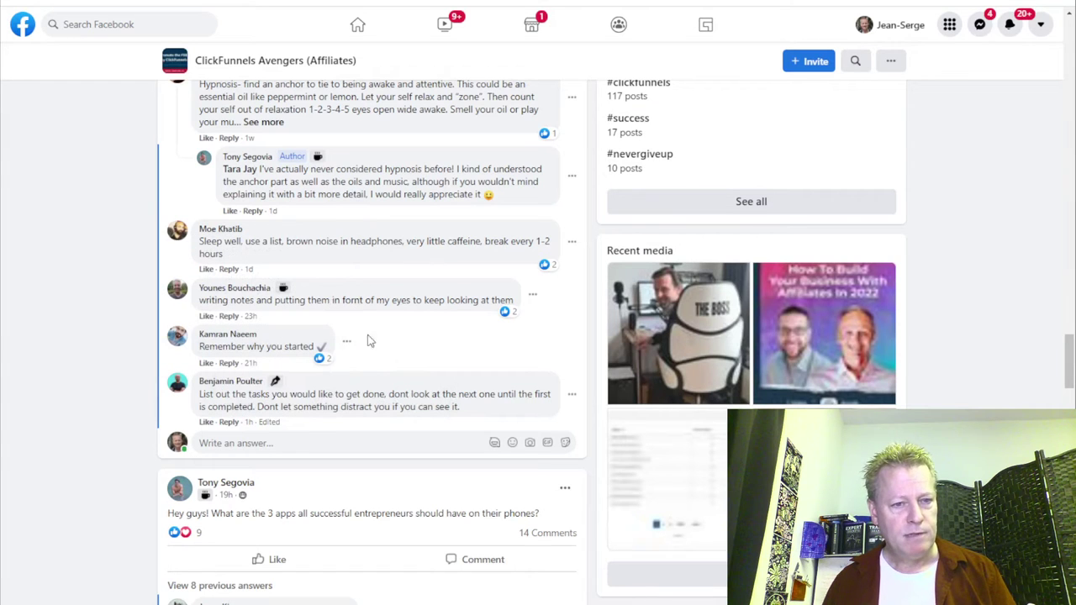
click(221, 392)
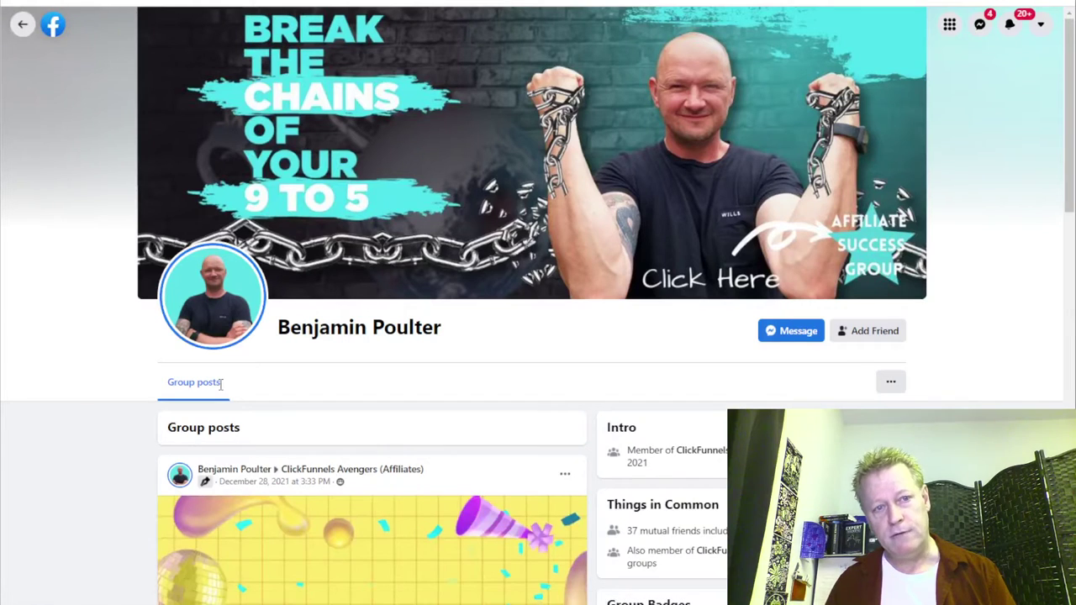
Scroll through the member's group posts and intro on his profile.
scroll(454, 319, down, 4)
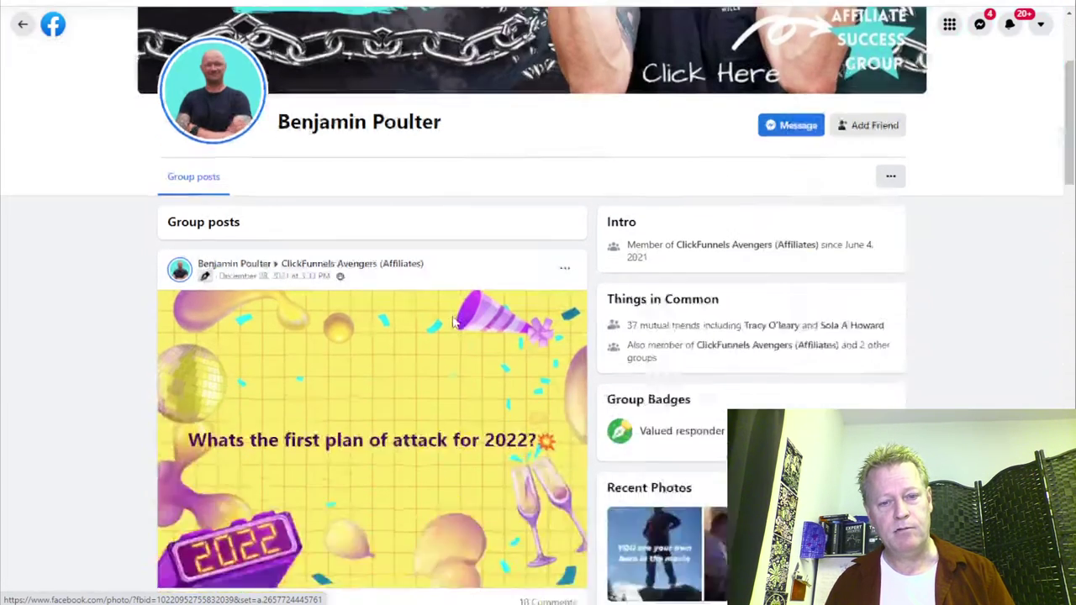
scroll(435, 453, down, 8)
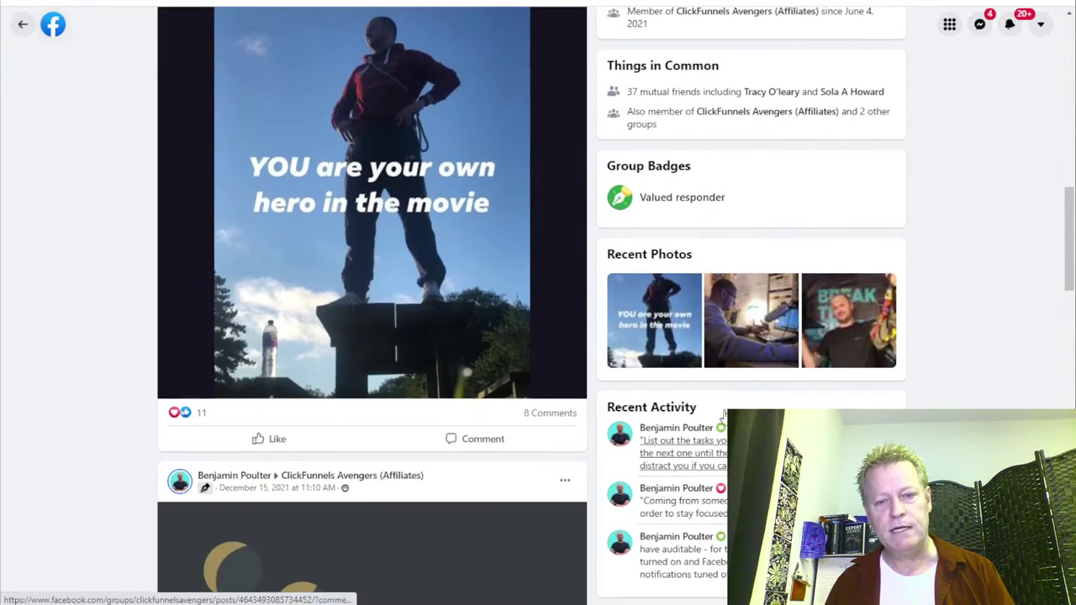
scroll(373, 302, down, 1)
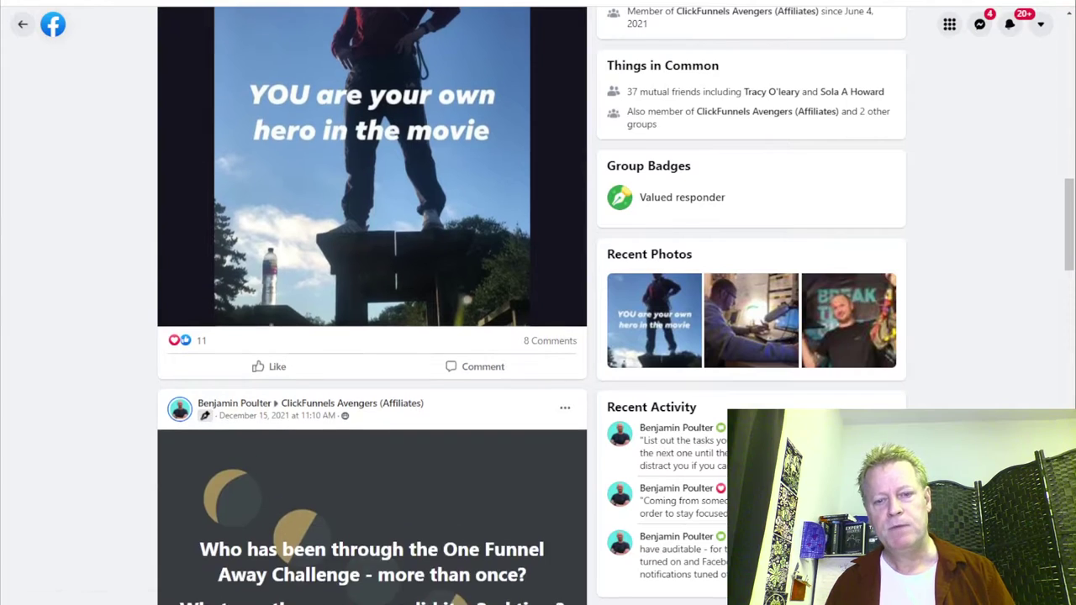
scroll(372, 303, up, 1)
scroll(372, 306, up, 5)
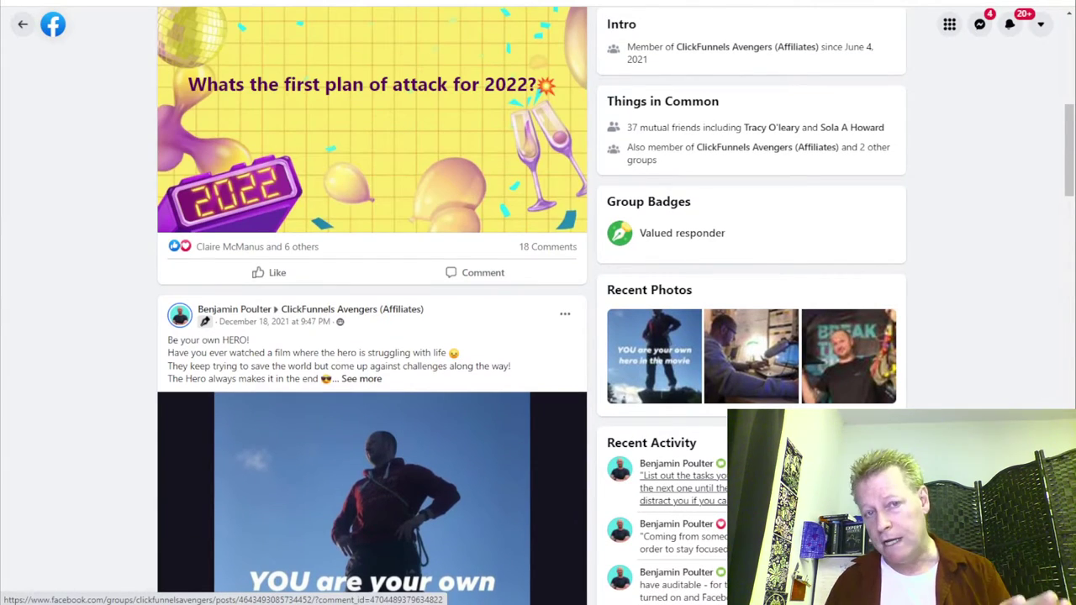
scroll(372, 306, up, 7)
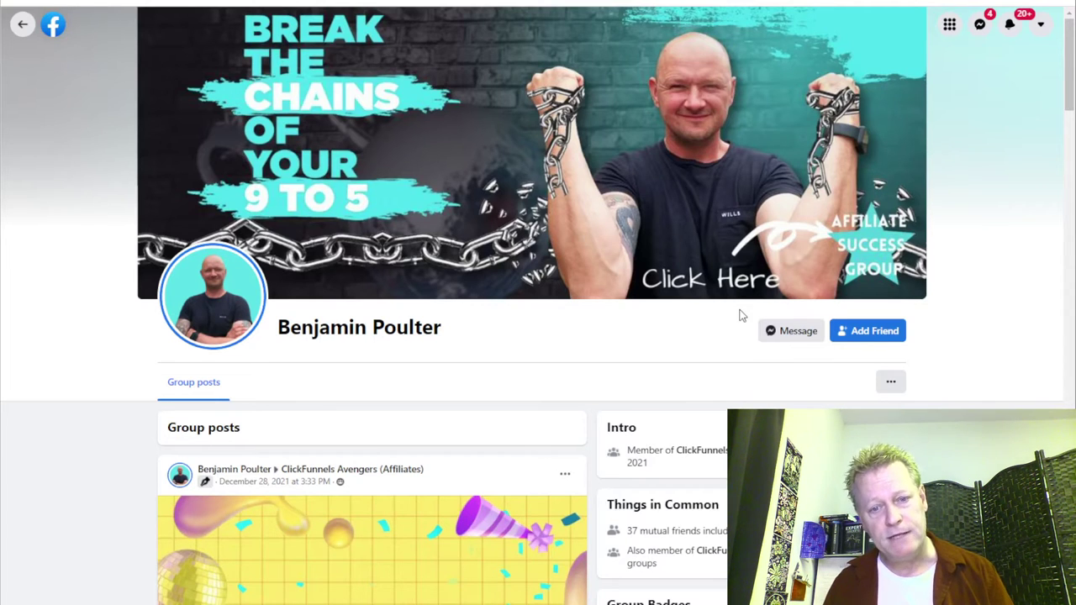
scroll(740, 315, down, 3)
scroll(538, 303, down, 4)
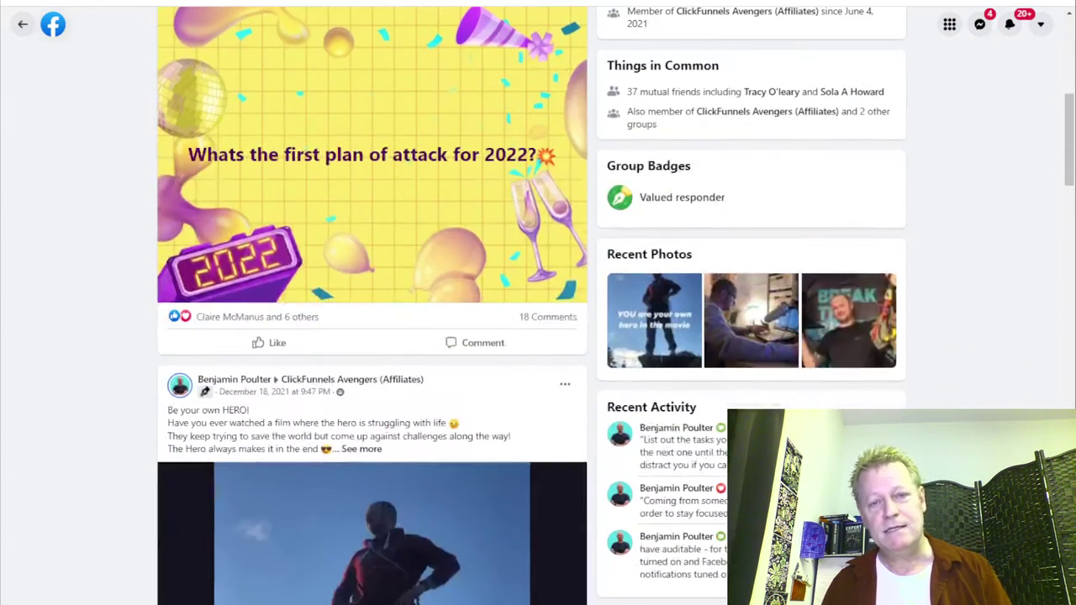
scroll(372, 306, down, 3)
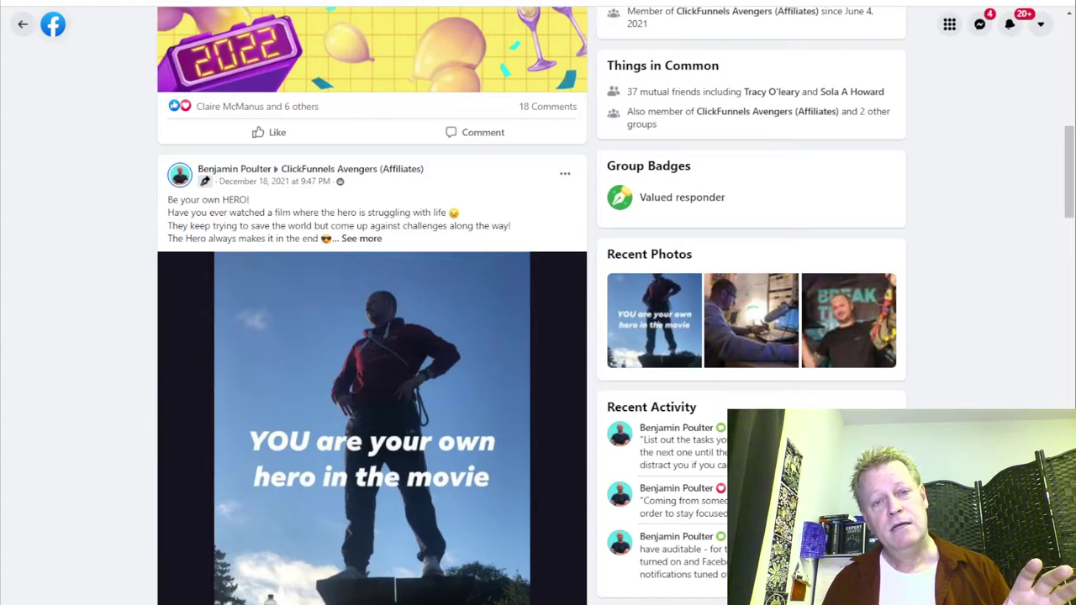
scroll(371, 378, down, 1)
scroll(372, 306, down, 3)
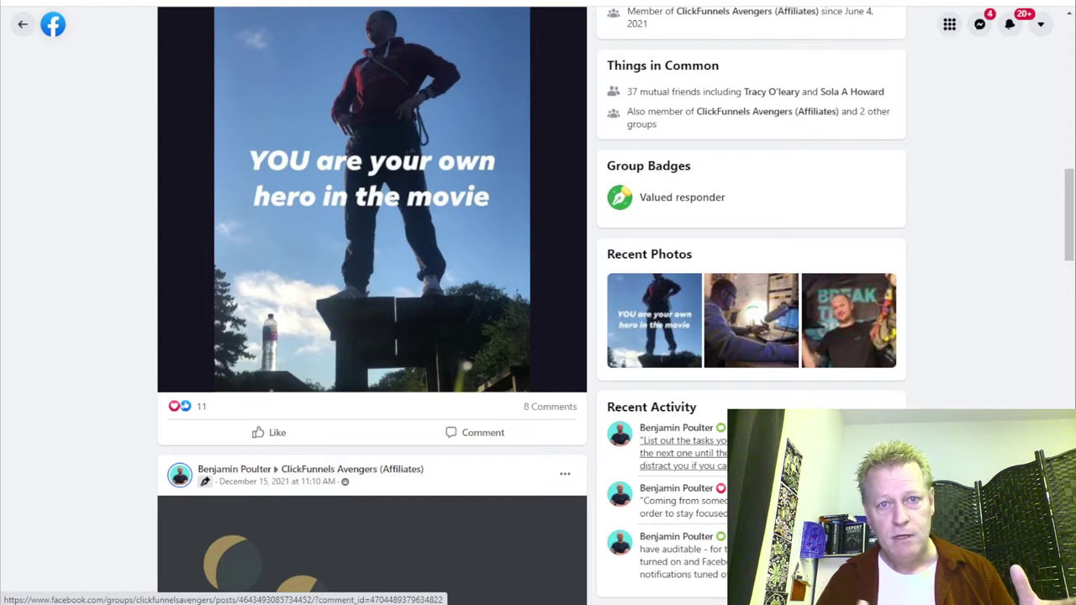
scroll(697, 389, up, 10)
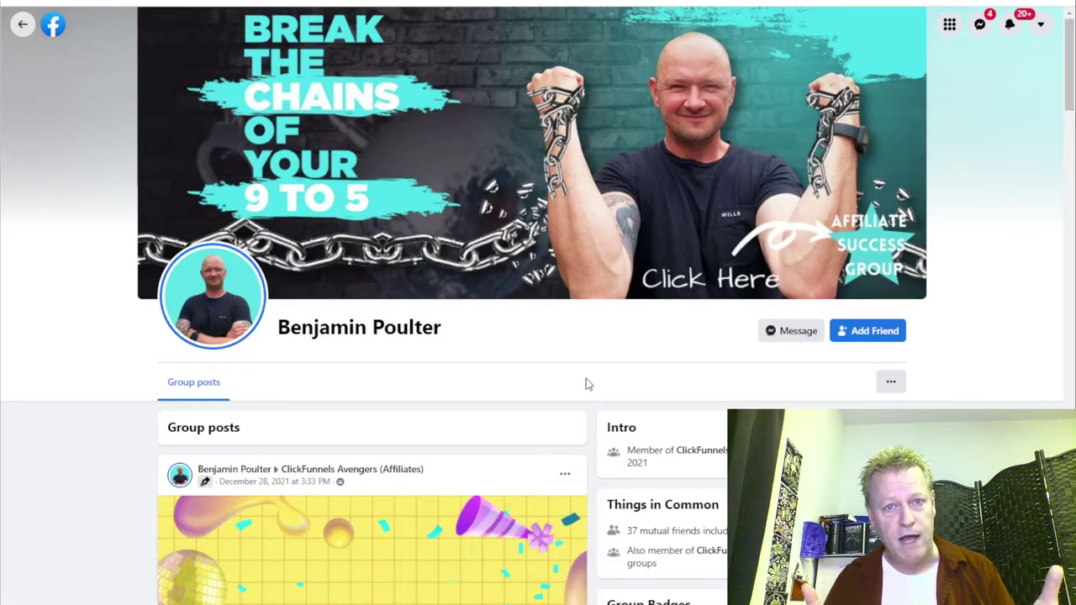
scroll(586, 383, down, 7)
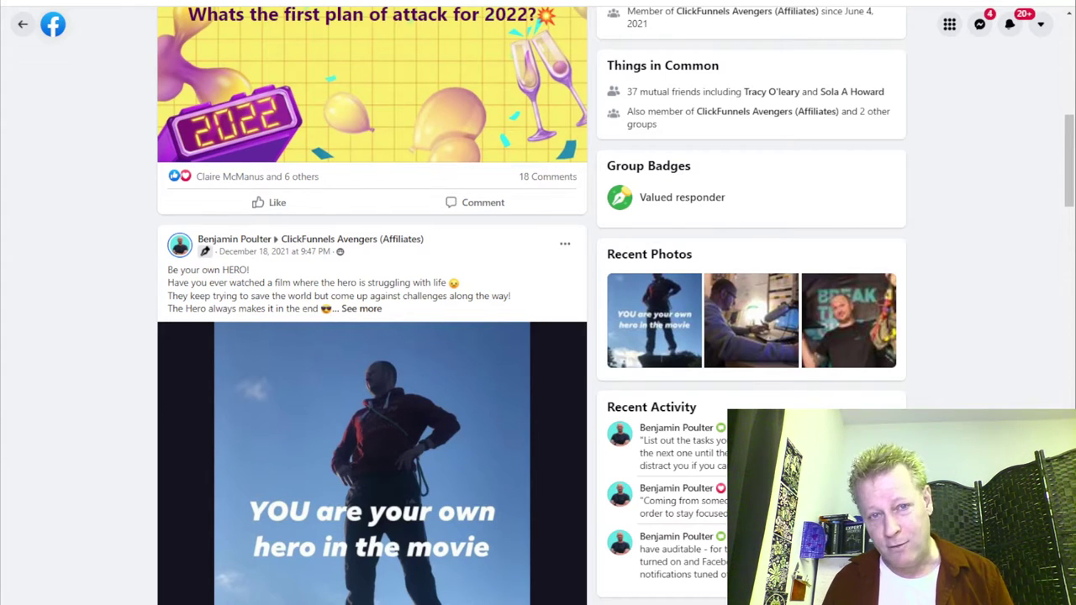
scroll(538, 303, up, 2)
scroll(538, 303, up, 3)
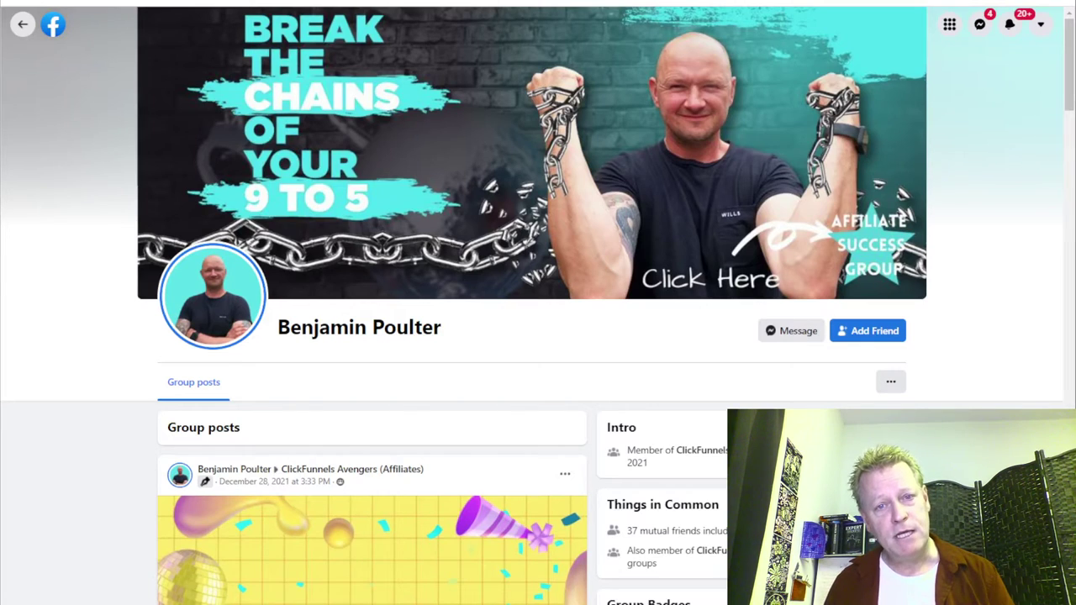
scroll(538, 336, down, 5)
scroll(538, 337, down, 5)
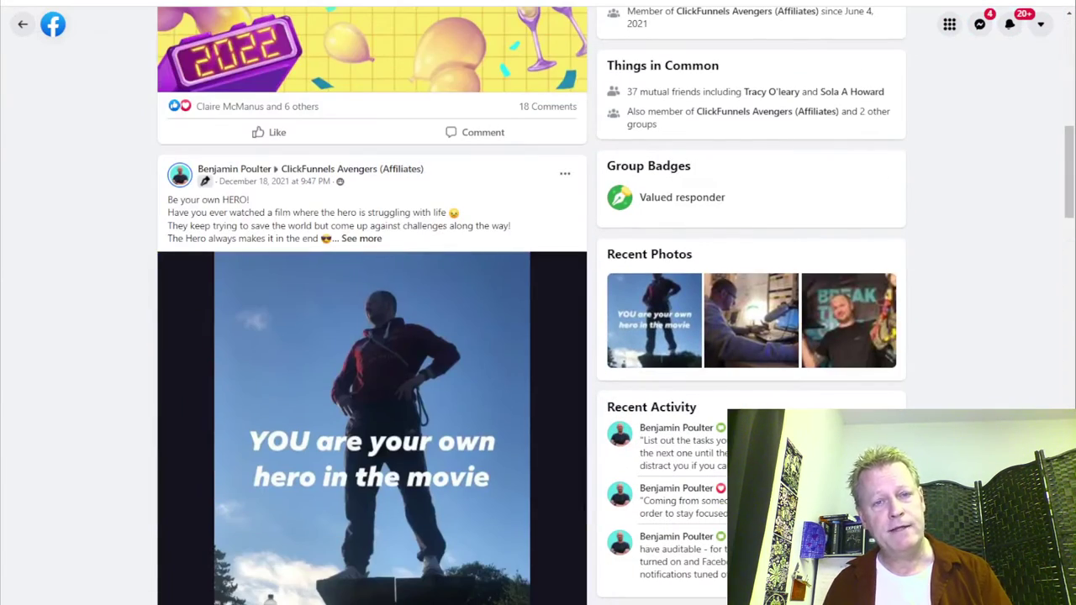
scroll(372, 336, down, 4)
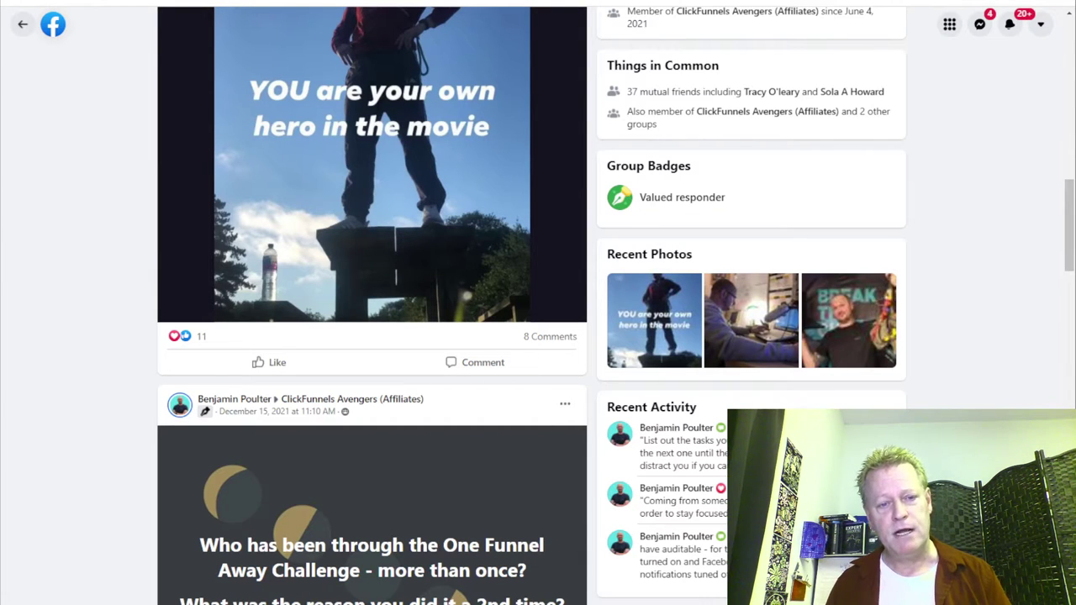
scroll(373, 337, up, 14)
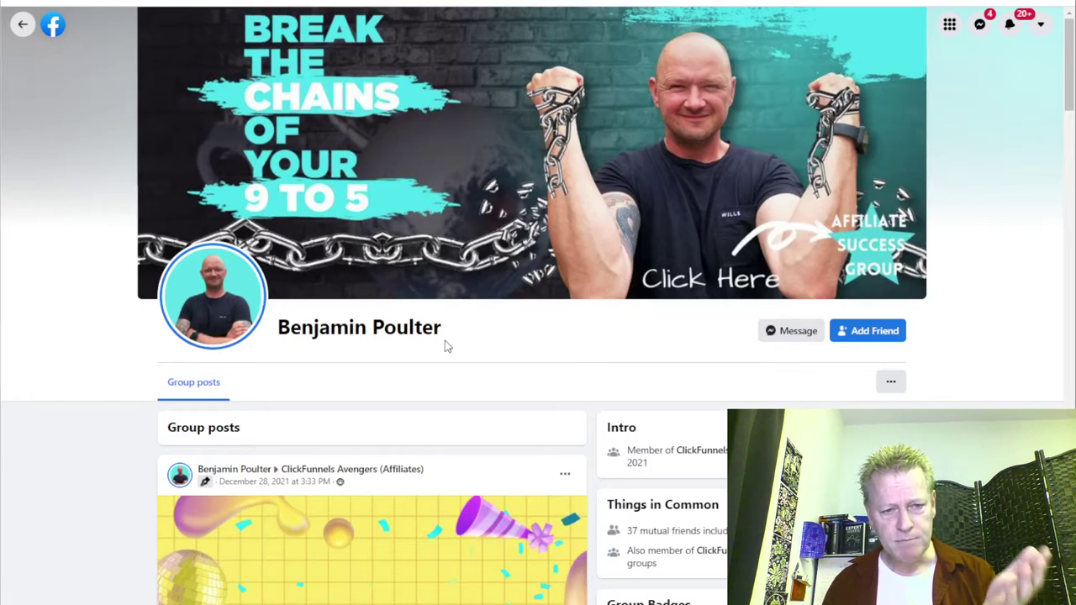
scroll(563, 349, down, 4)
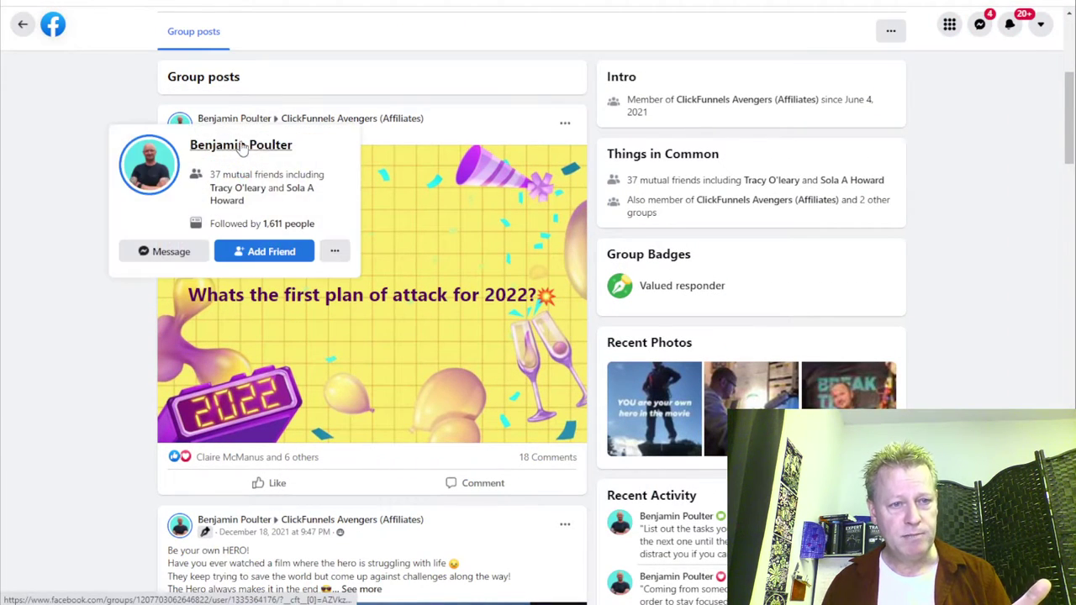
scroll(119, 368, down, 3)
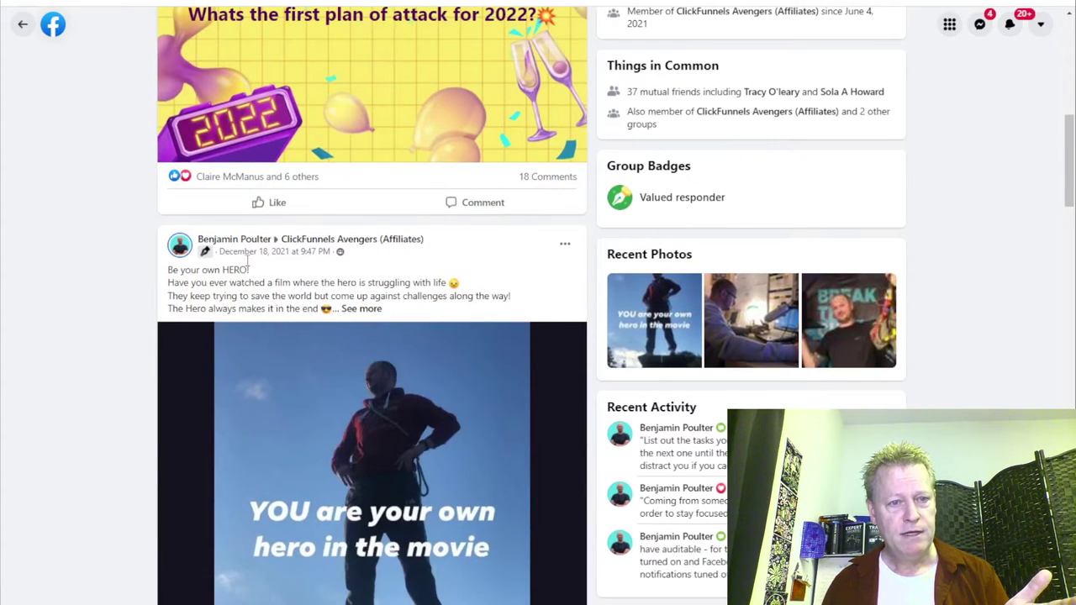
scroll(204, 372, down, 3)
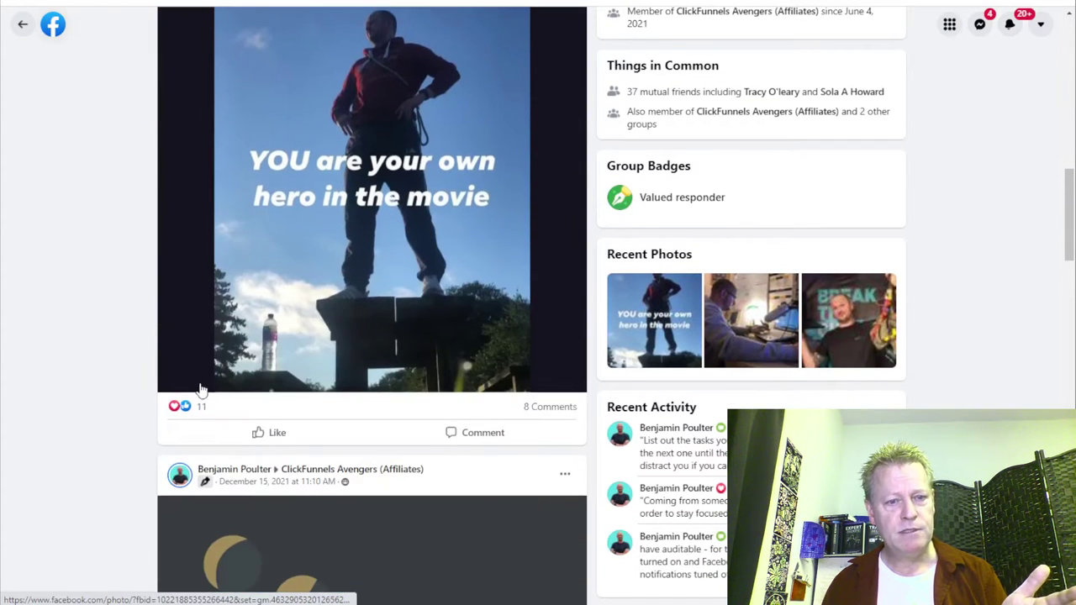
scroll(252, 377, down, 2)
scroll(341, 356, down, 3)
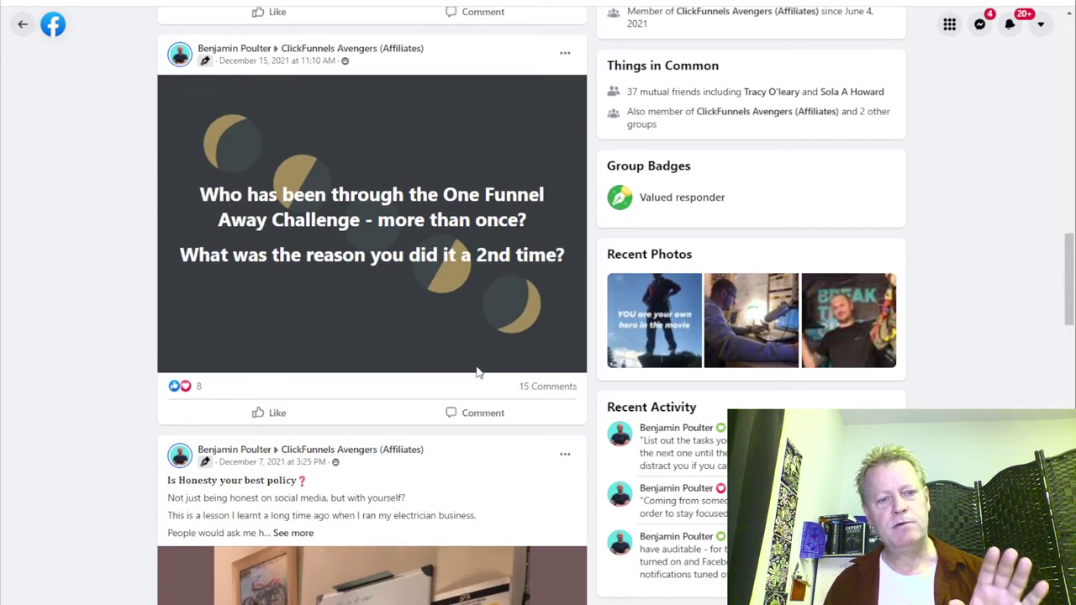
scroll(252, 476, down, 2)
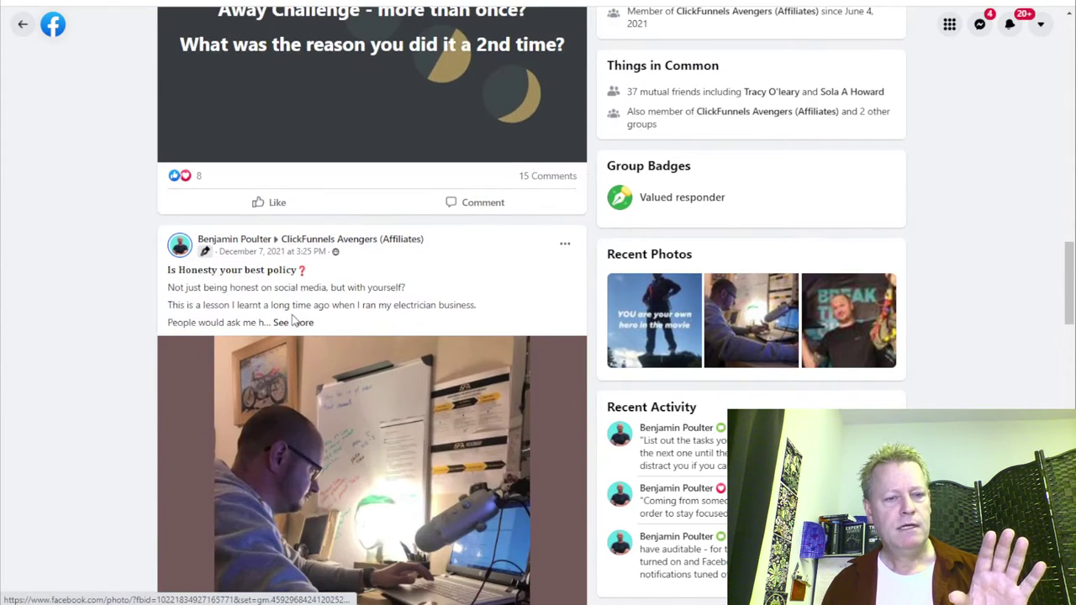
scroll(385, 299, down, 7)
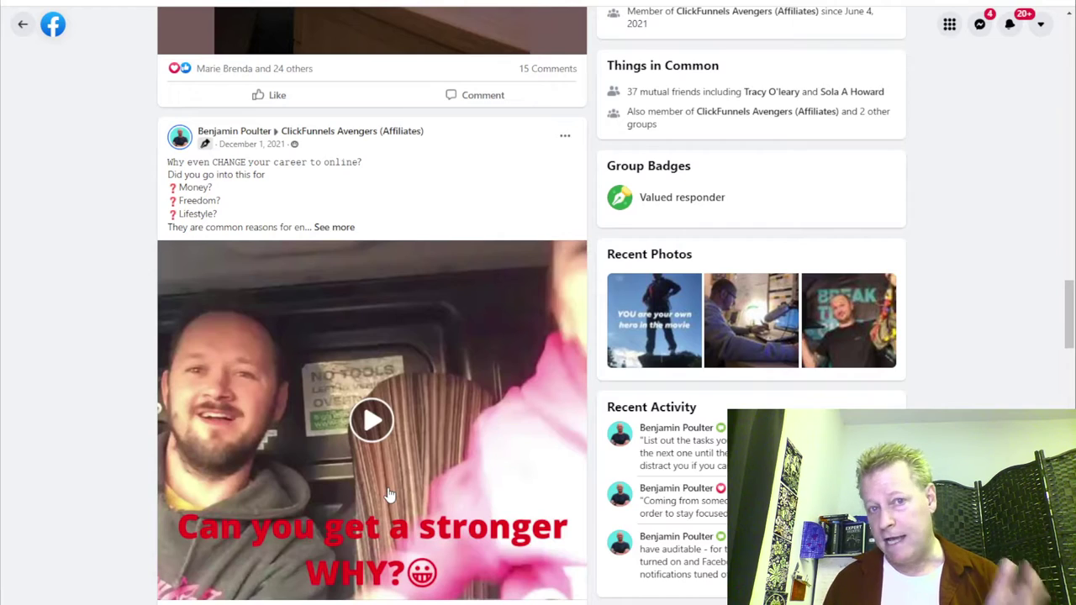
Check his Valued responder badge, Recent Photos and Recent Activity.
scroll(390, 496, up, 10)
scroll(390, 496, up, 10)
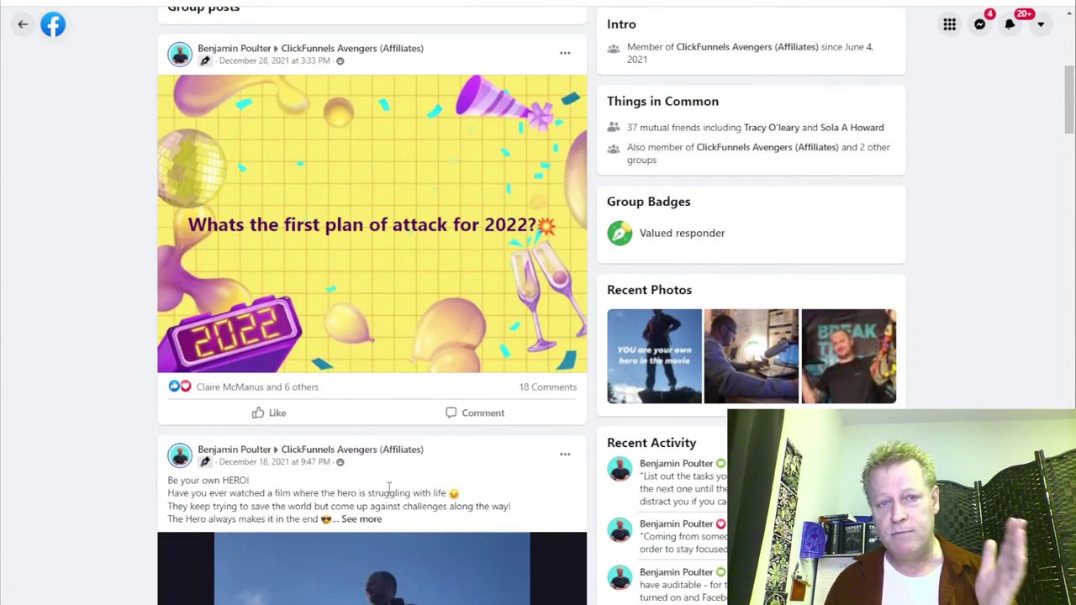
scroll(389, 495, up, 4)
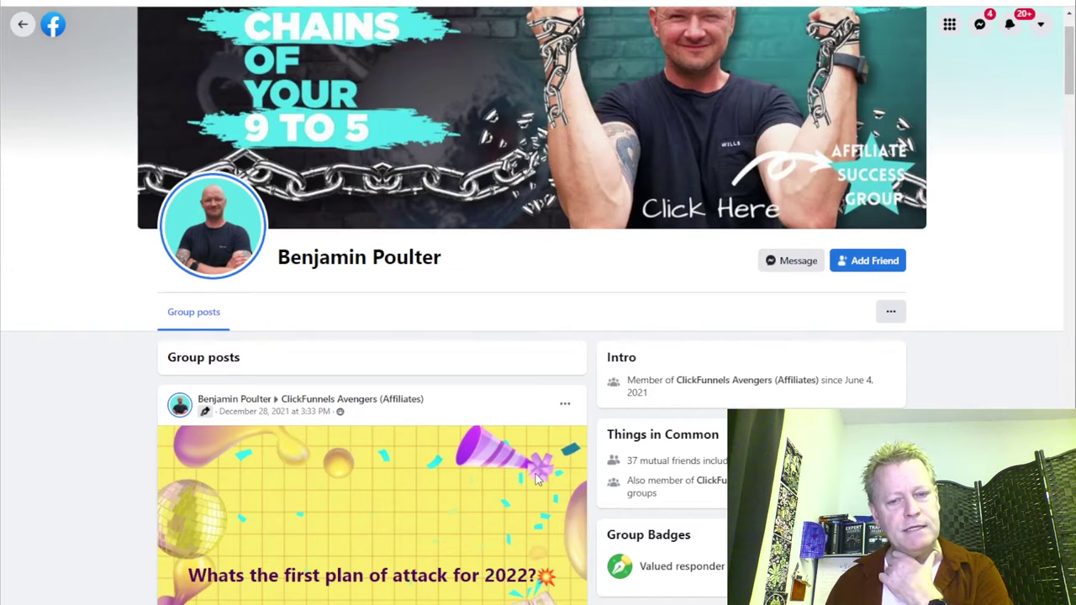
scroll(293, 494, down, 1)
scroll(293, 494, down, 2)
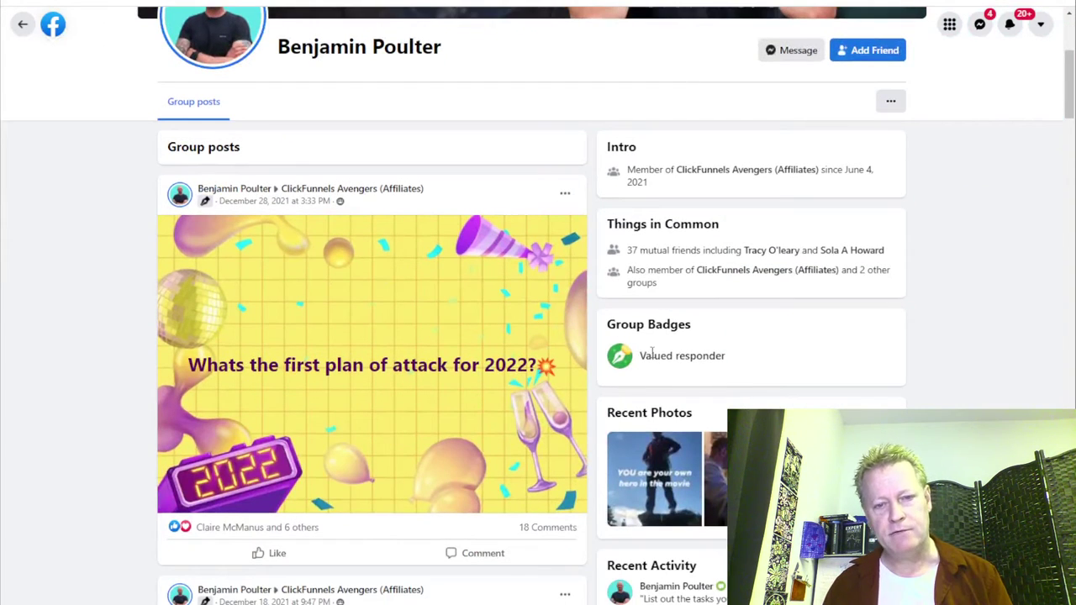
mouse_move(661, 370)
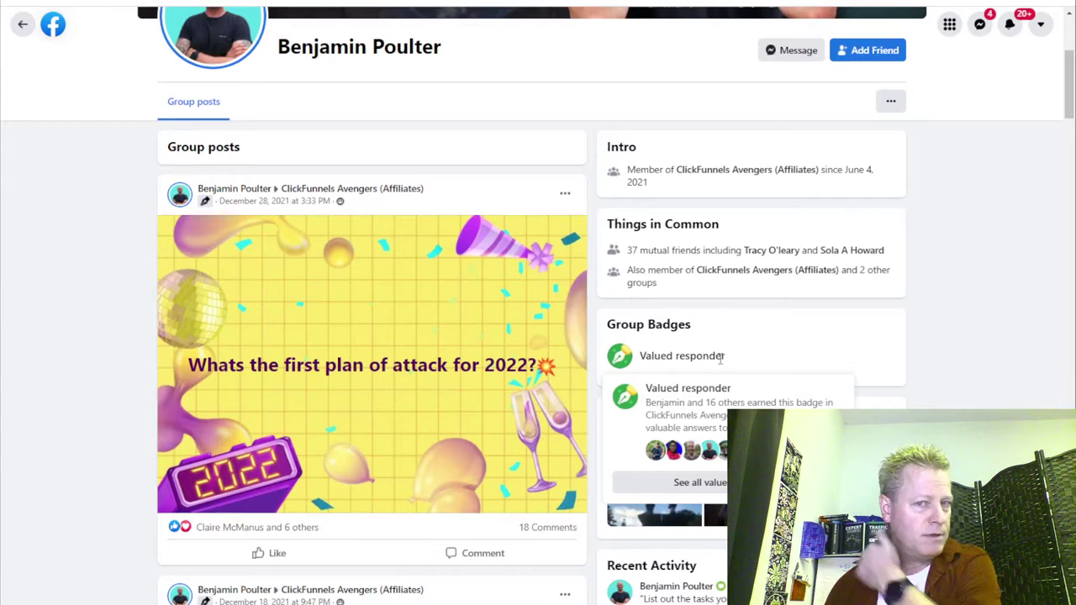
scroll(905, 377, down, 1)
scroll(904, 379, down, 5)
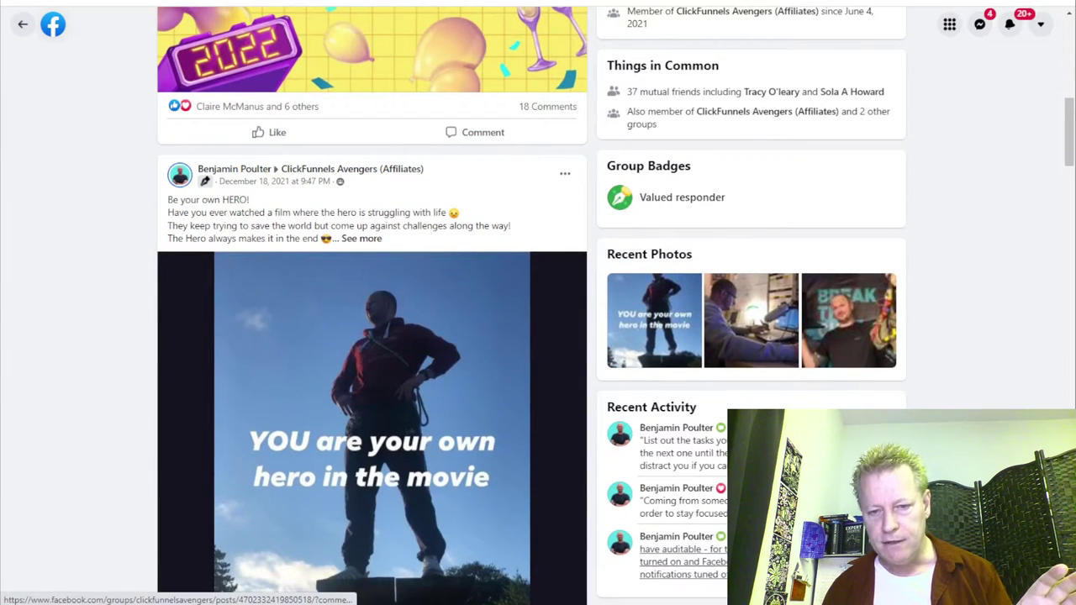
mouse_move(711, 480)
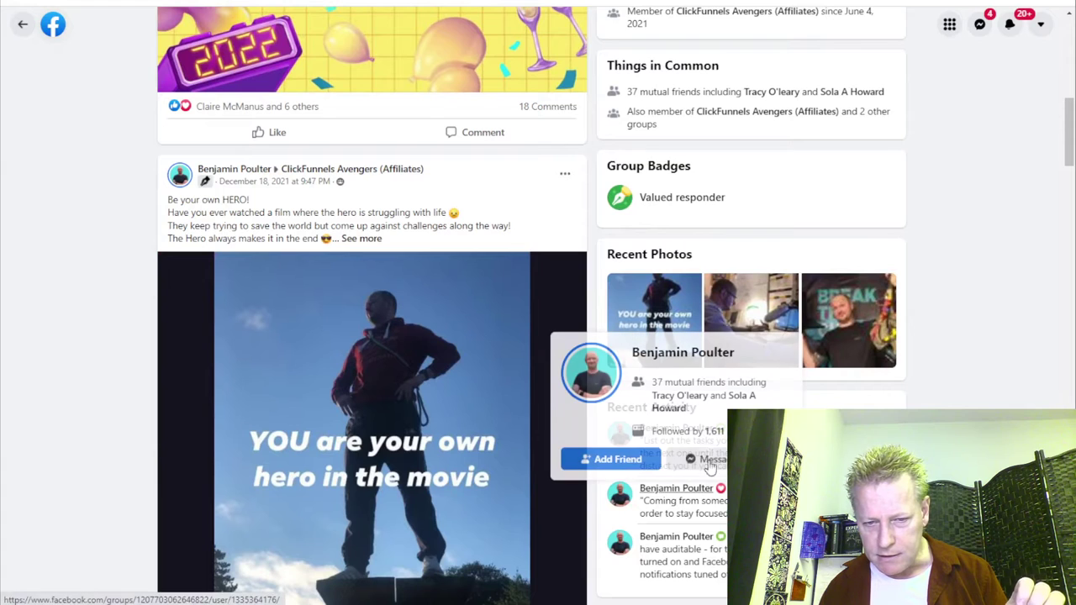
mouse_move(874, 451)
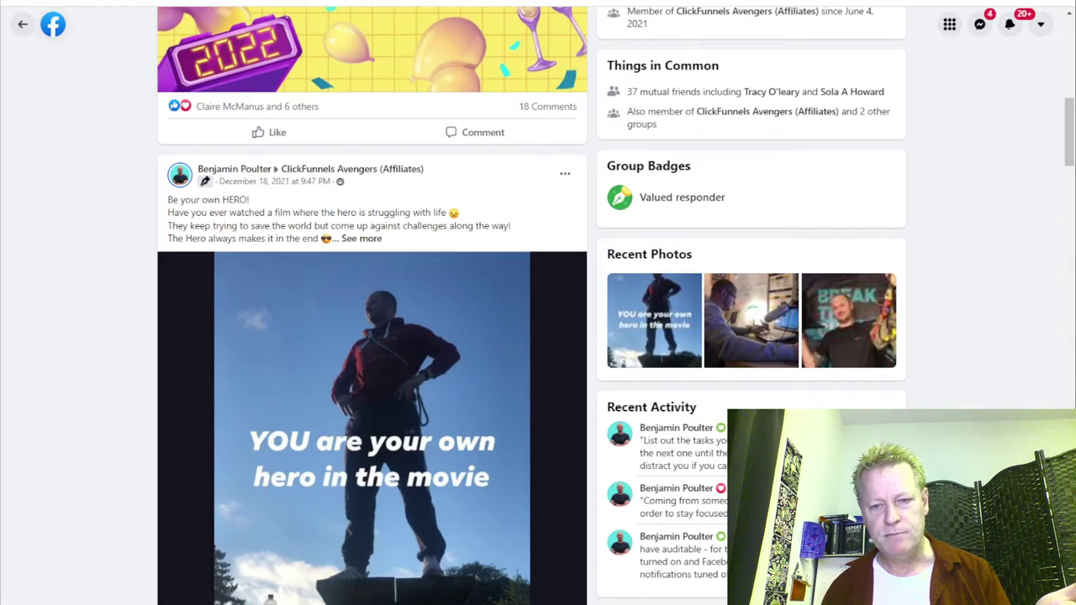
Open the post from the member's Recent Activity, then return to the group's Discussion tab.
click(673, 453)
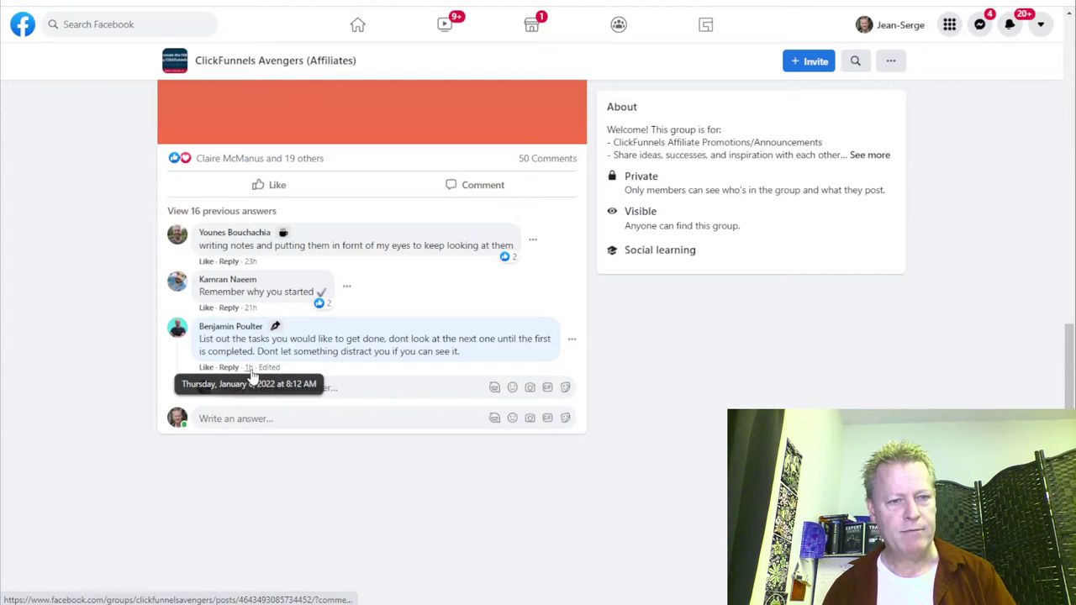
scroll(330, 218, up, 7)
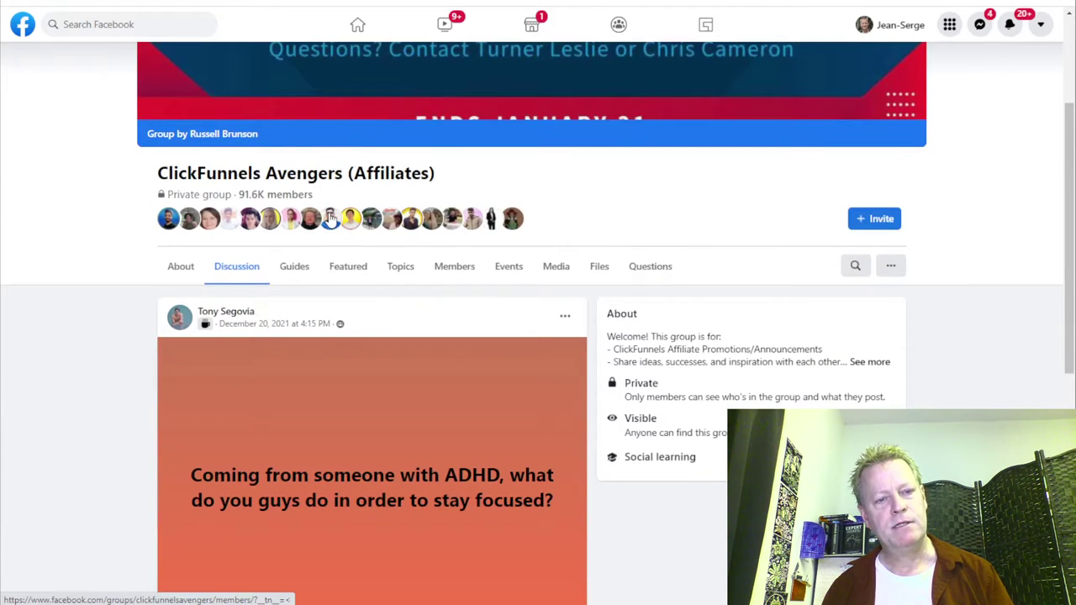
click(237, 275)
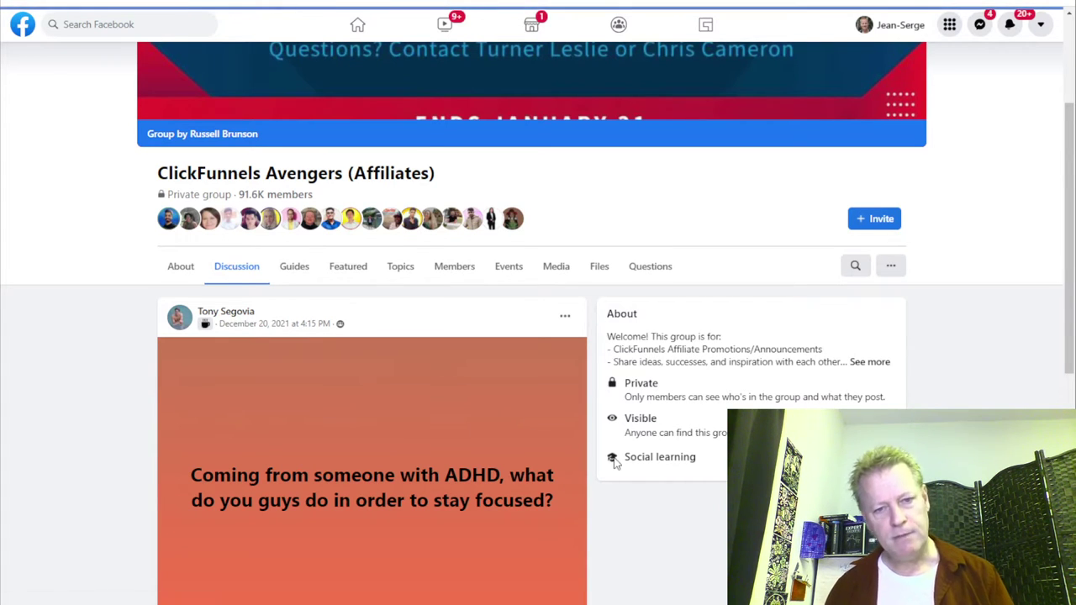
Scroll the discussion feed down to the 'Invalid account info' affiliate sign-up post.
scroll(614, 457, down, 5)
scroll(395, 400, down, 15)
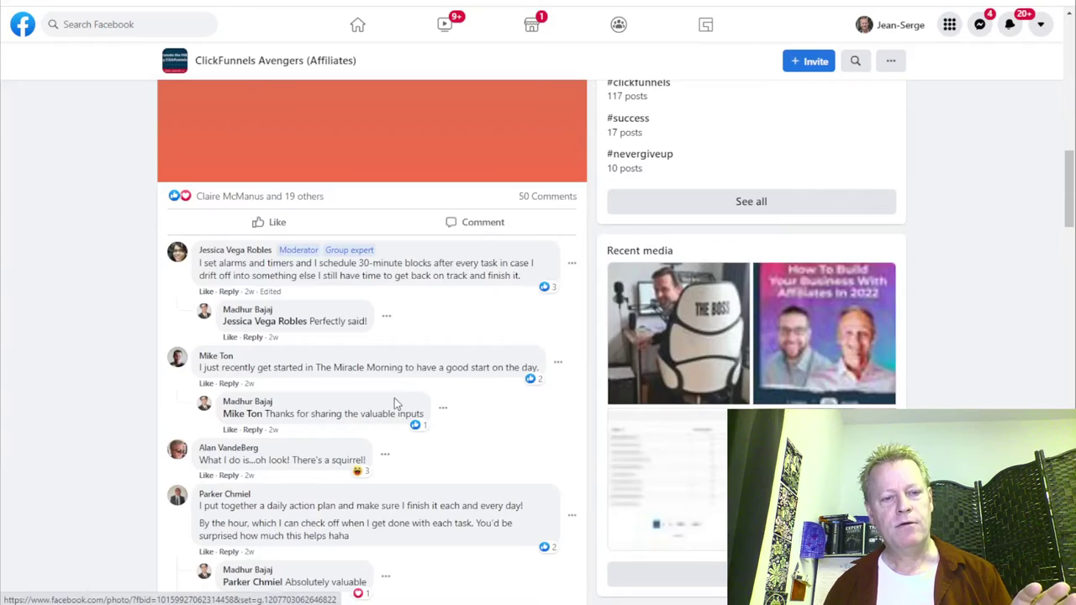
scroll(395, 403, down, 15)
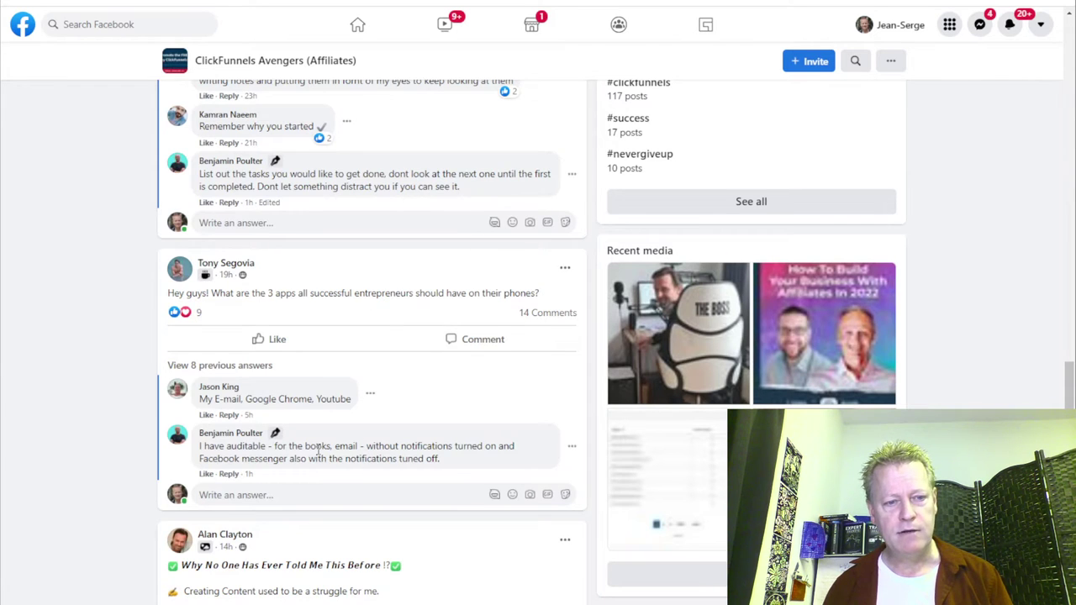
scroll(270, 380, down, 3)
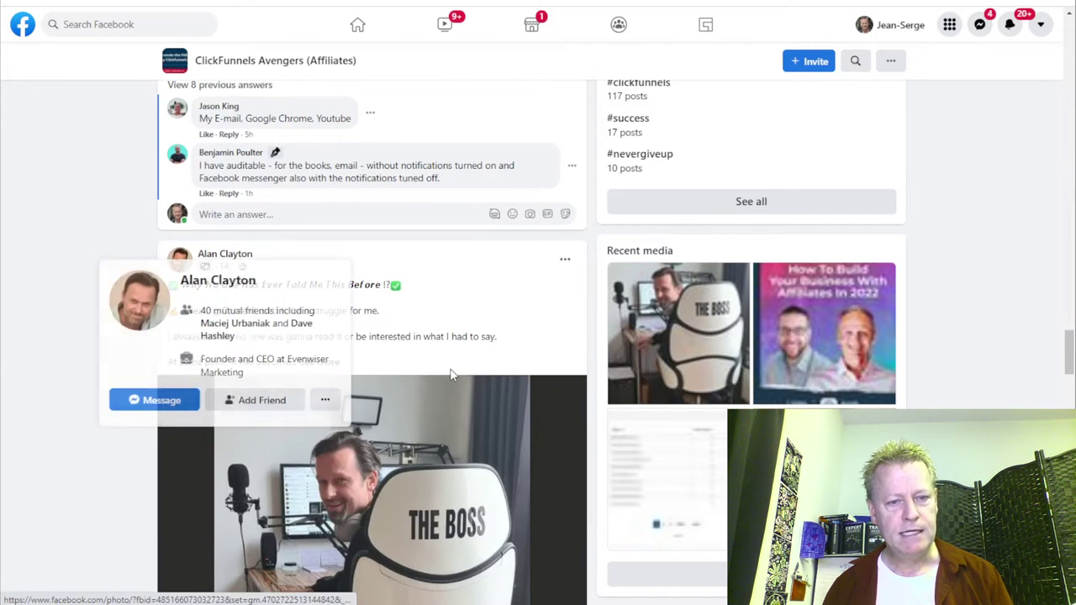
scroll(257, 260, down, 2)
scroll(214, 135, down, 8)
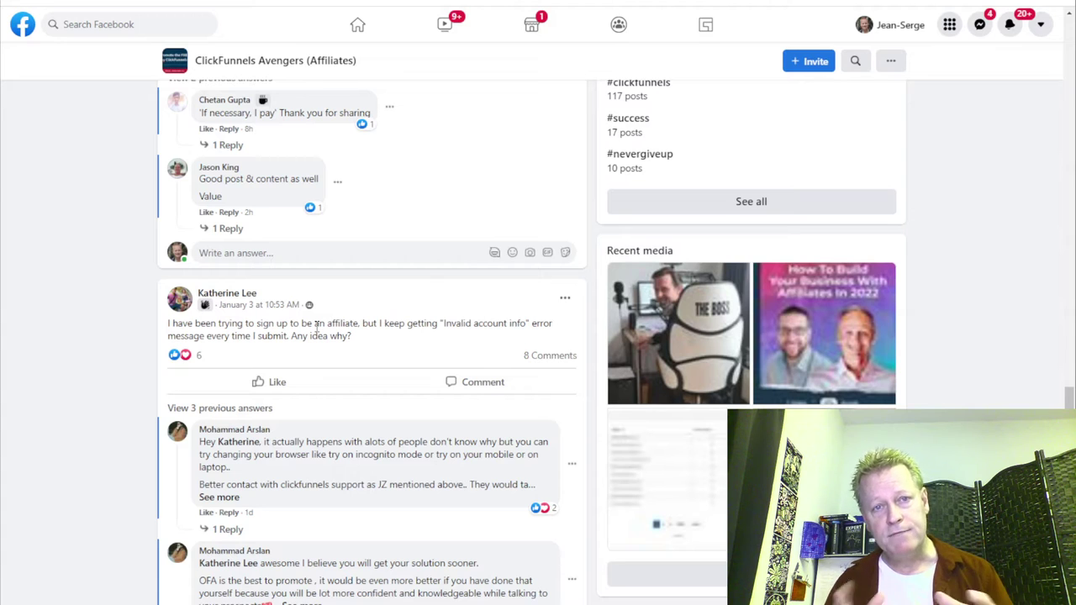
Go home, expand Groups you manage, and open 'MLSP Road to L1 and beyond'.
click(22, 24)
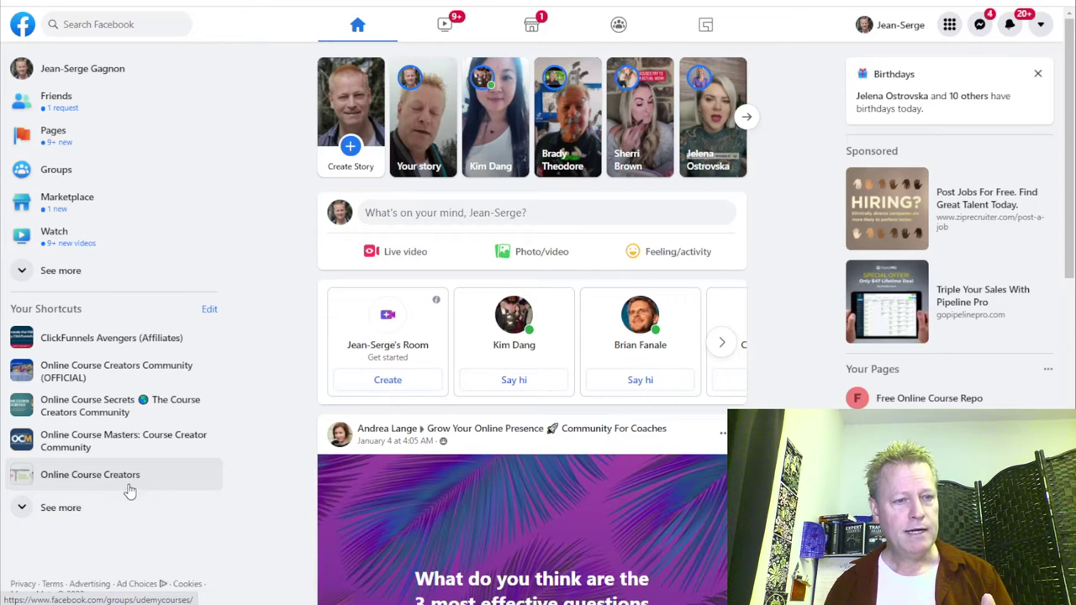
scroll(159, 480, down, 3)
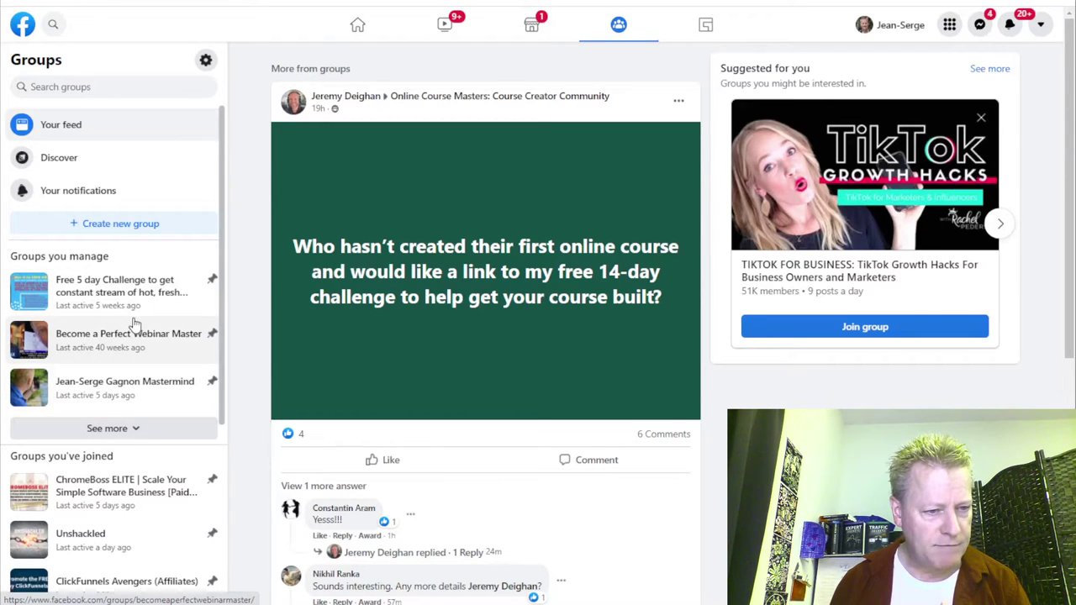
scroll(135, 323, down, 2)
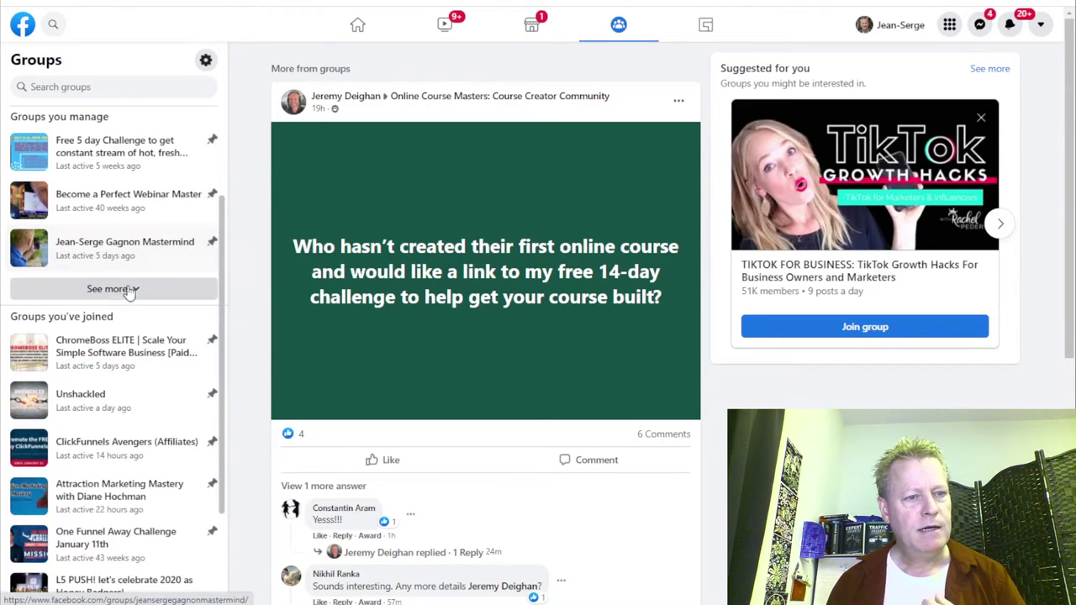
click(126, 289)
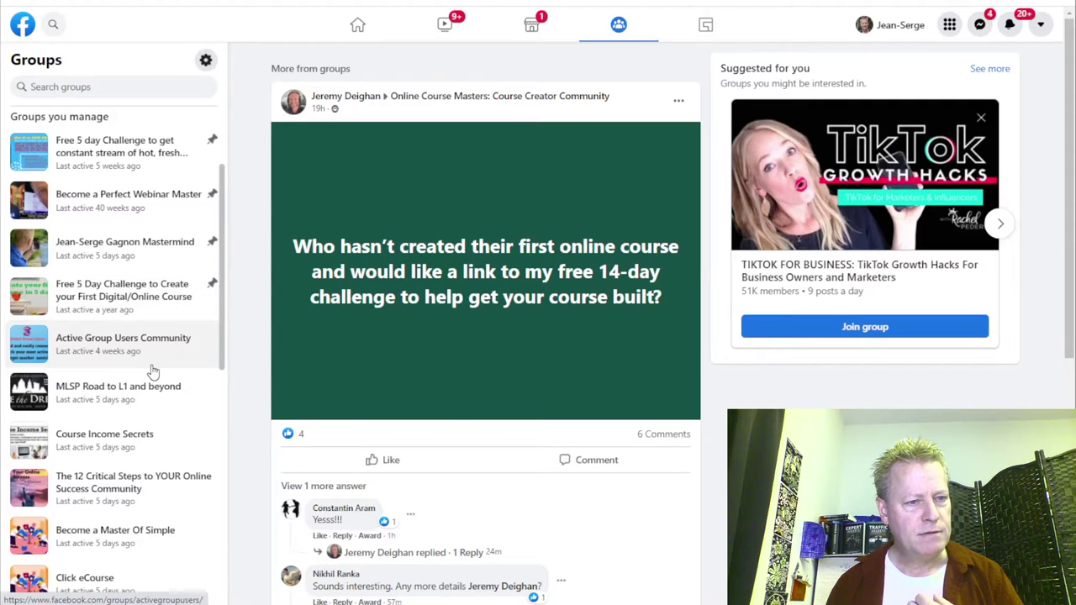
scroll(143, 437, down, 3)
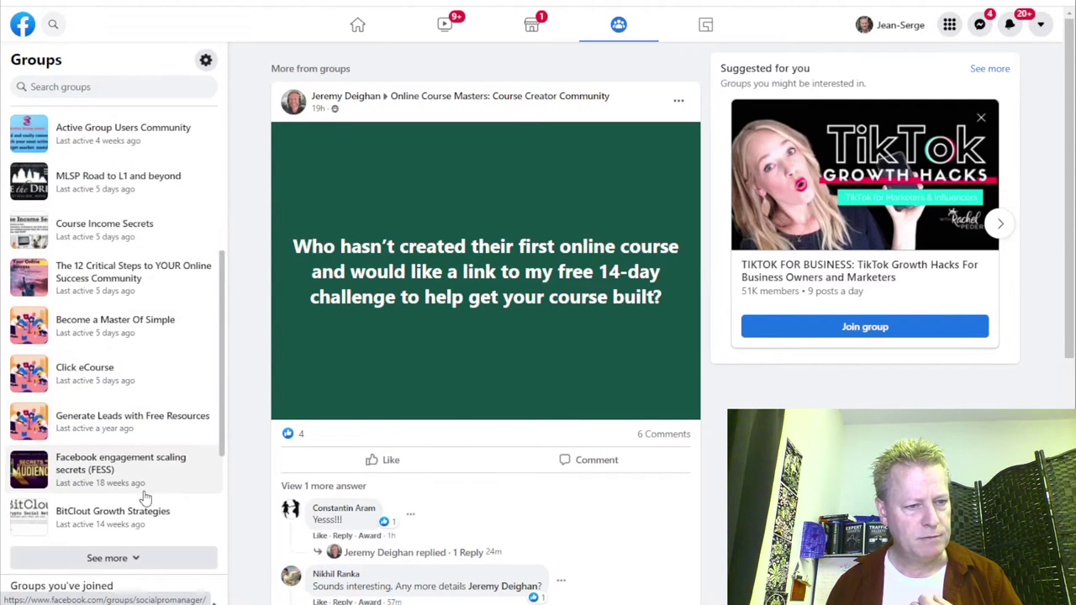
click(107, 191)
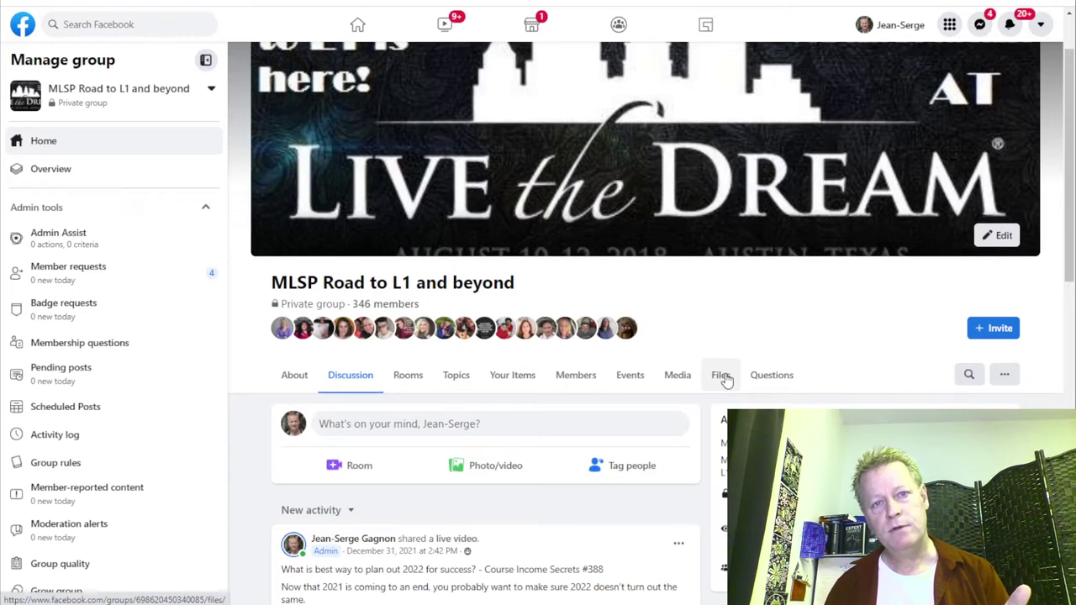
Scroll the MLSP group feed to review the admin's shared live videos, like Course Income Secrets #387.
scroll(725, 375, down, 8)
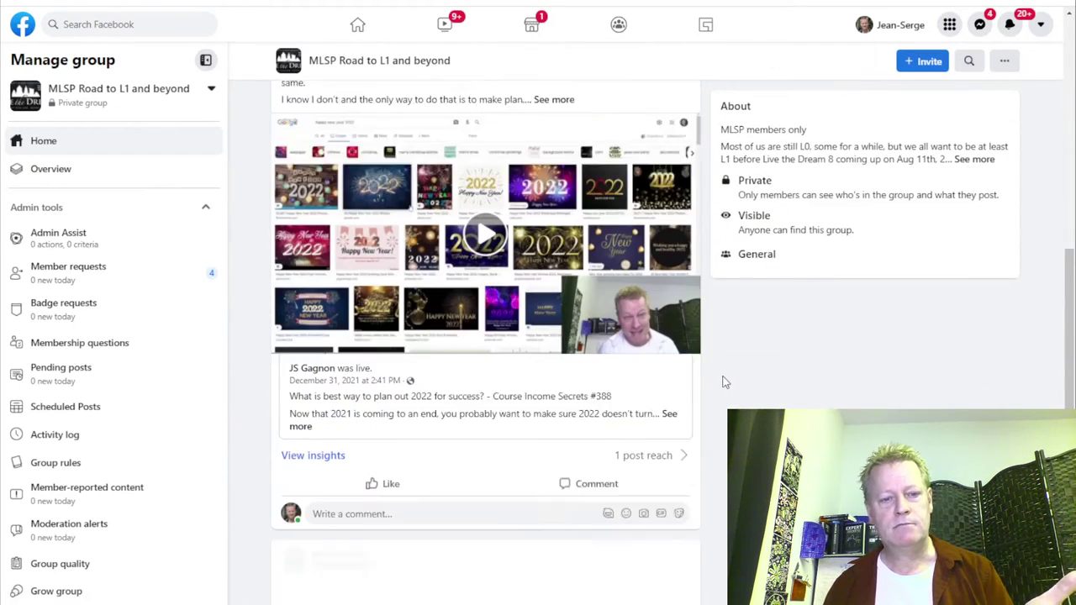
scroll(583, 348, down, 4)
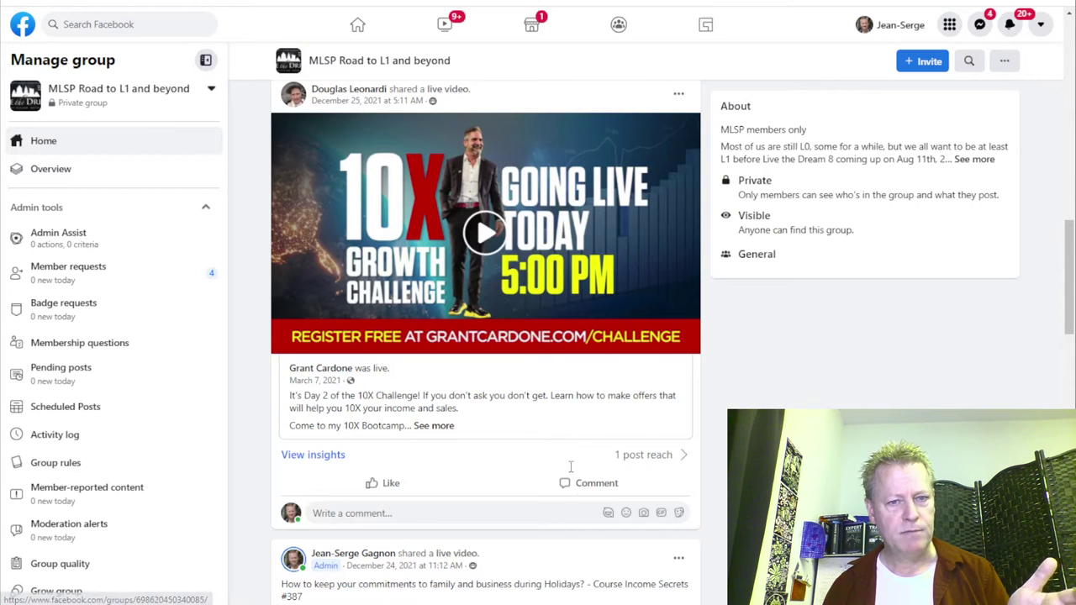
scroll(509, 452, down, 4)
scroll(510, 451, down, 18)
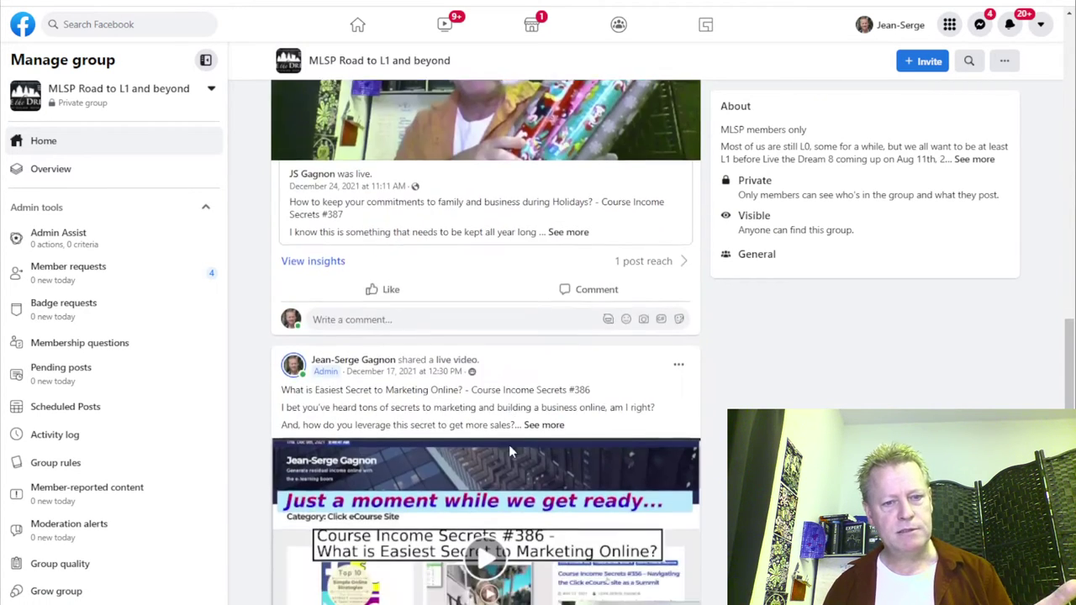
scroll(510, 453, up, 5)
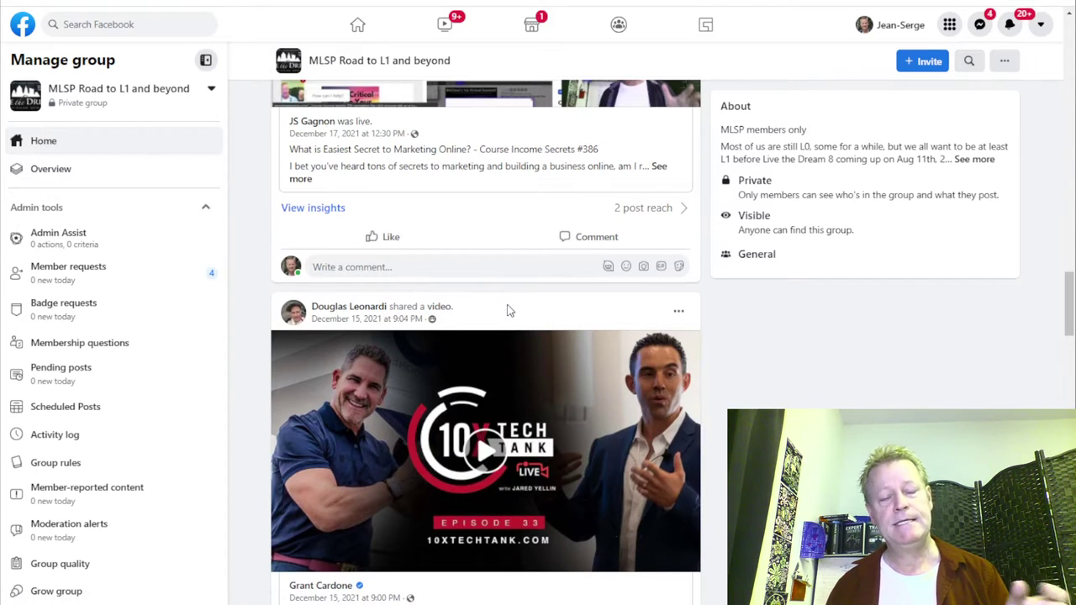
mouse_move(368, 313)
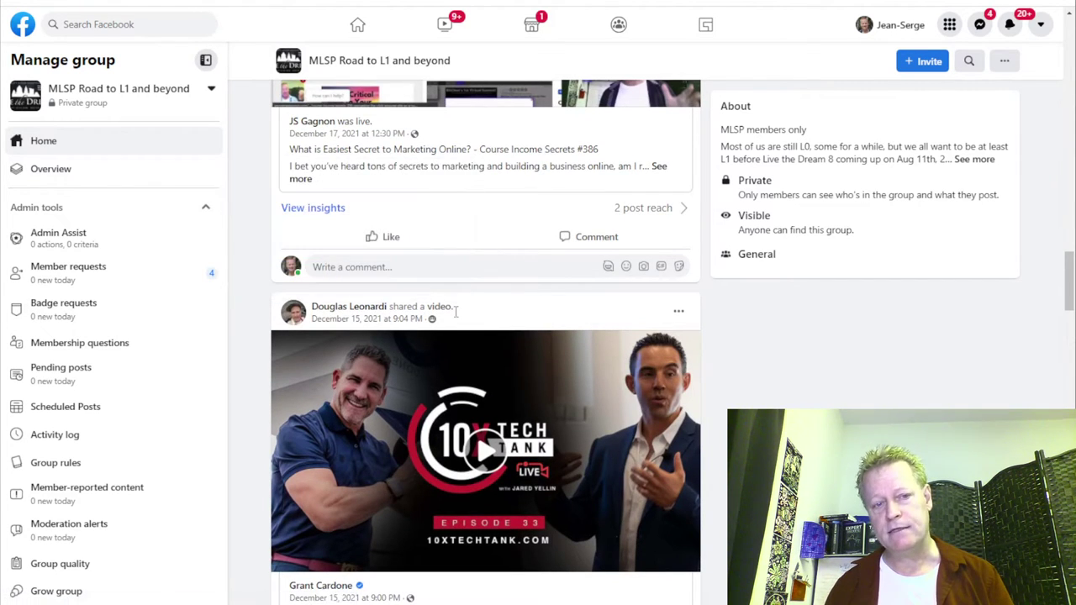
scroll(502, 312, down, 10)
scroll(504, 313, down, 5)
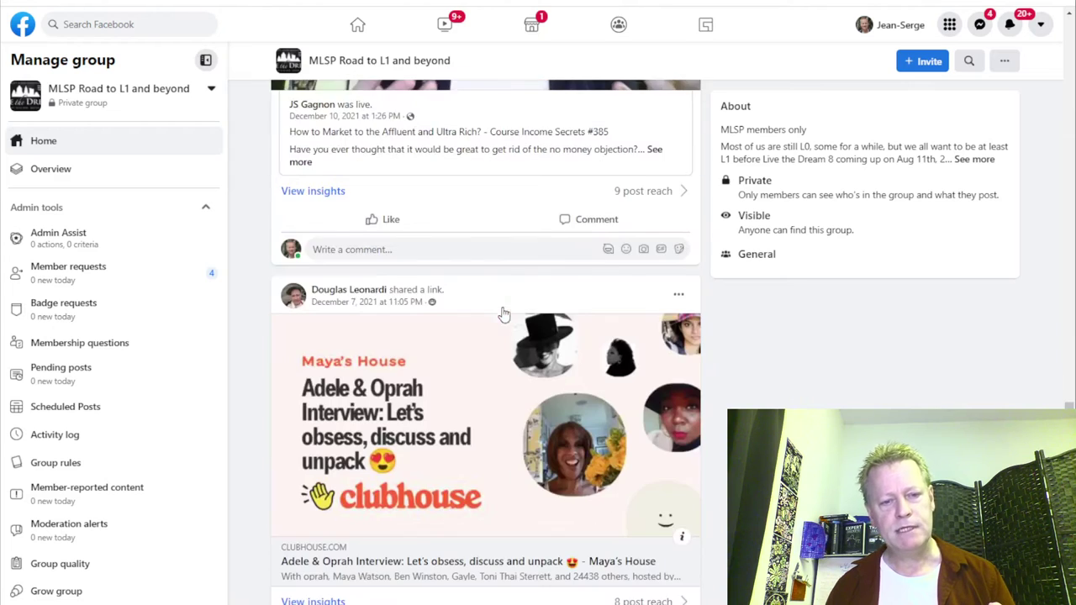
scroll(458, 340, down, 13)
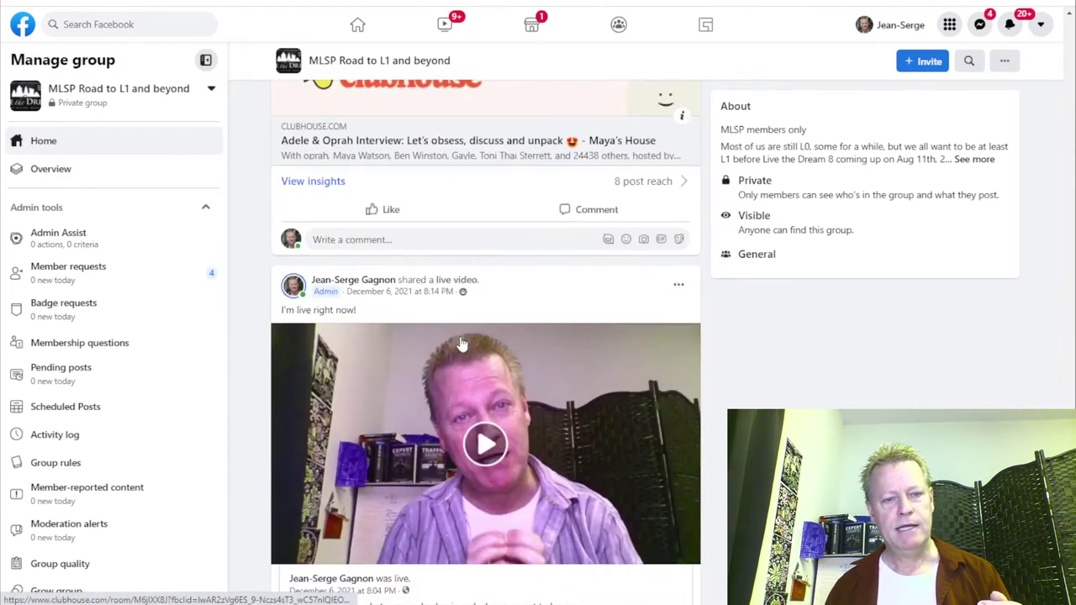
scroll(460, 340, down, 12)
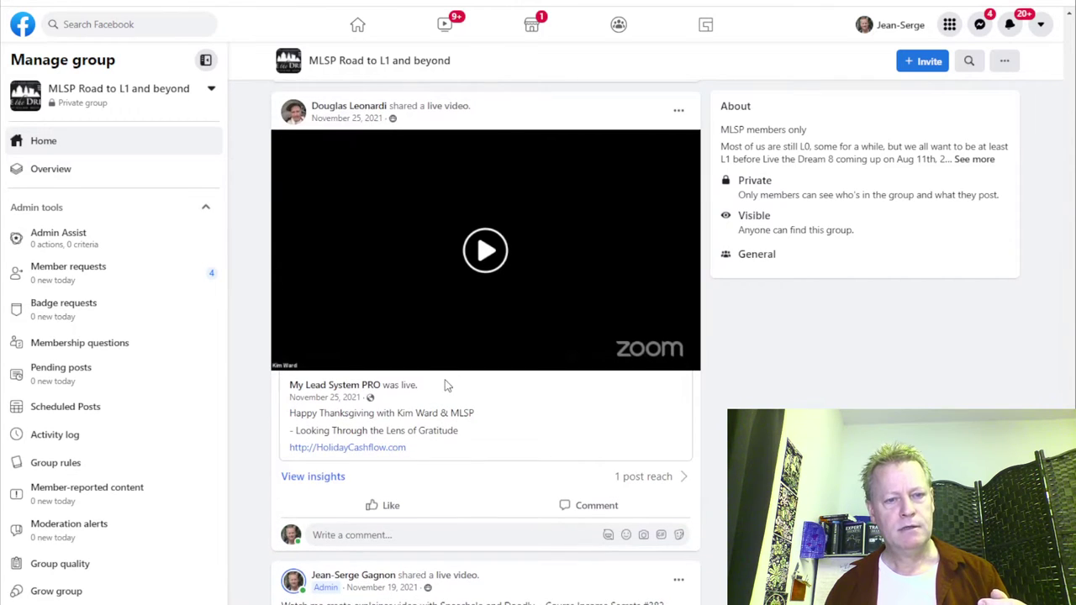
scroll(487, 378, down, 6)
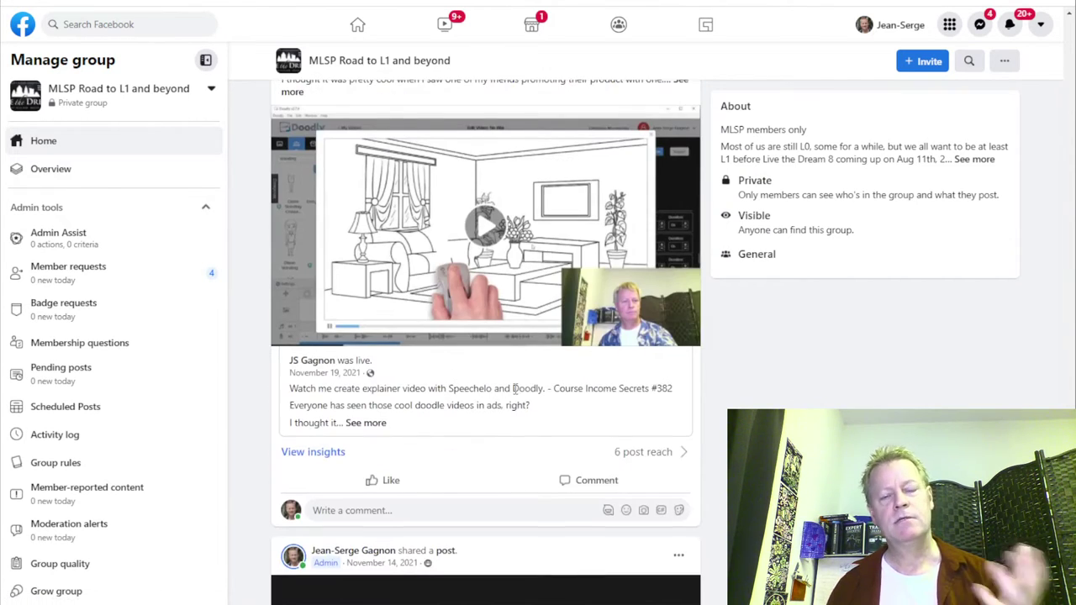
scroll(516, 394, up, 8)
scroll(516, 394, up, 15)
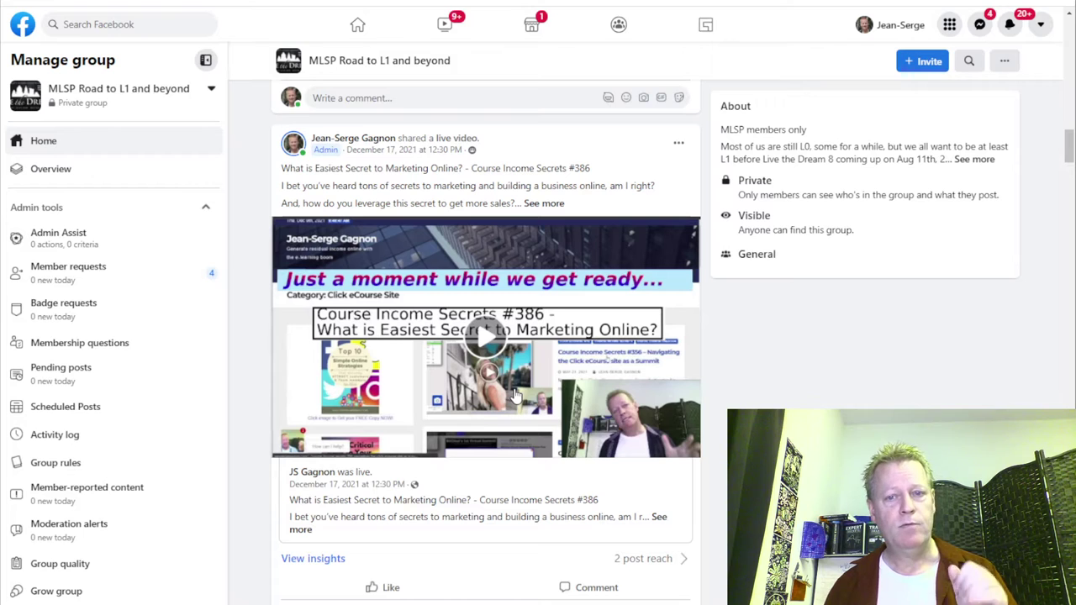
scroll(516, 394, up, 5)
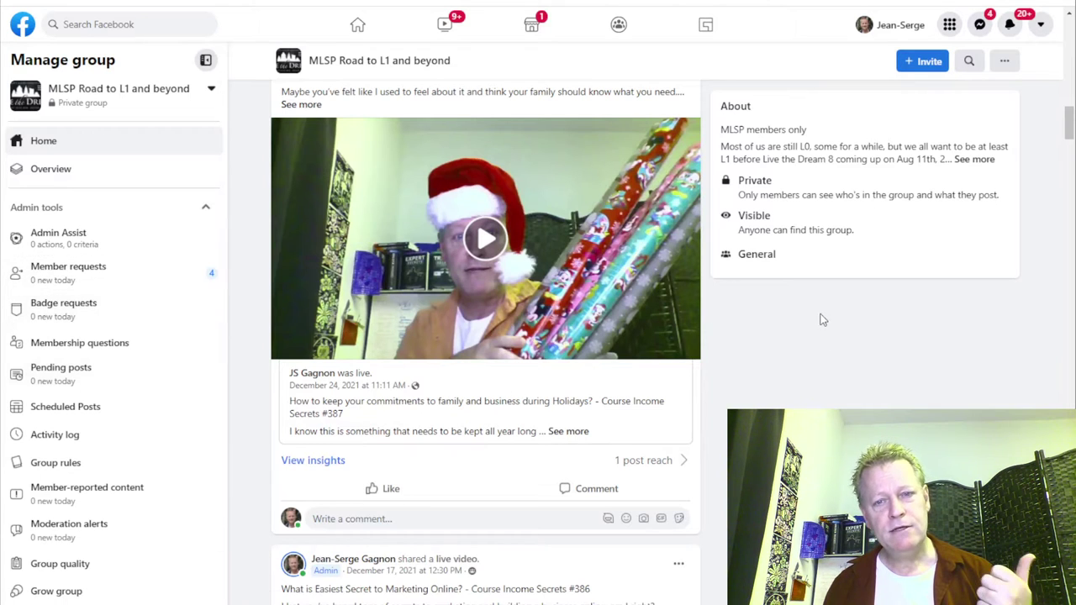
scroll(620, 413, up, 15)
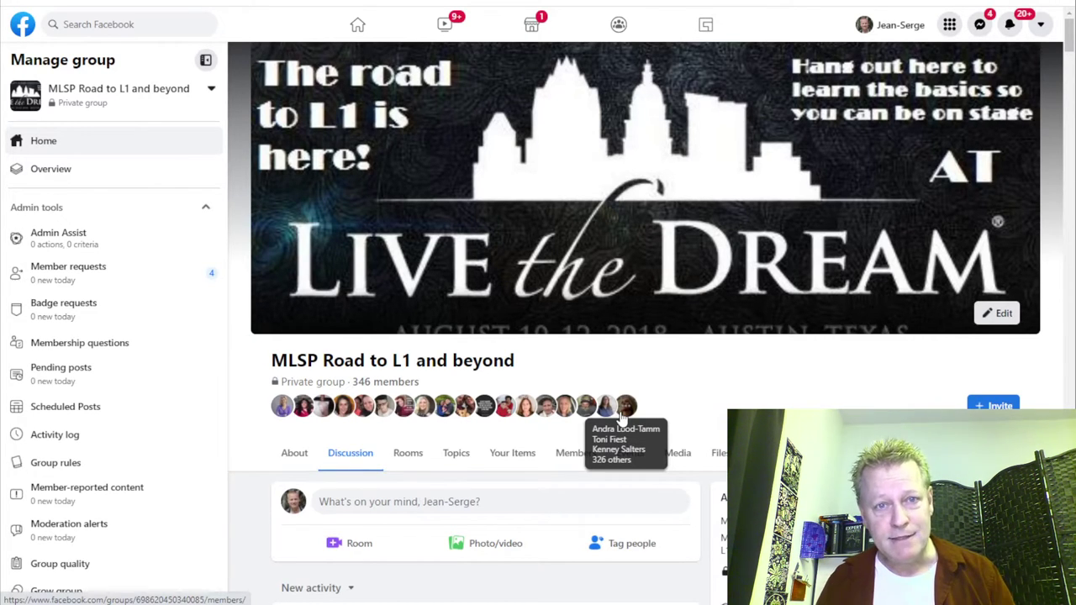
scroll(622, 418, down, 7)
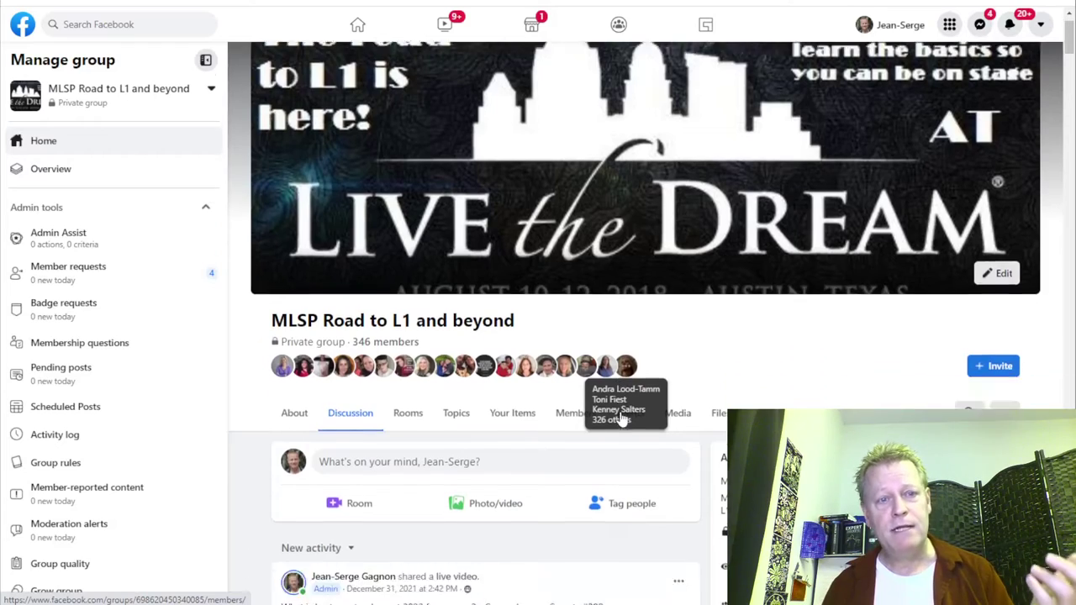
scroll(622, 418, down, 10)
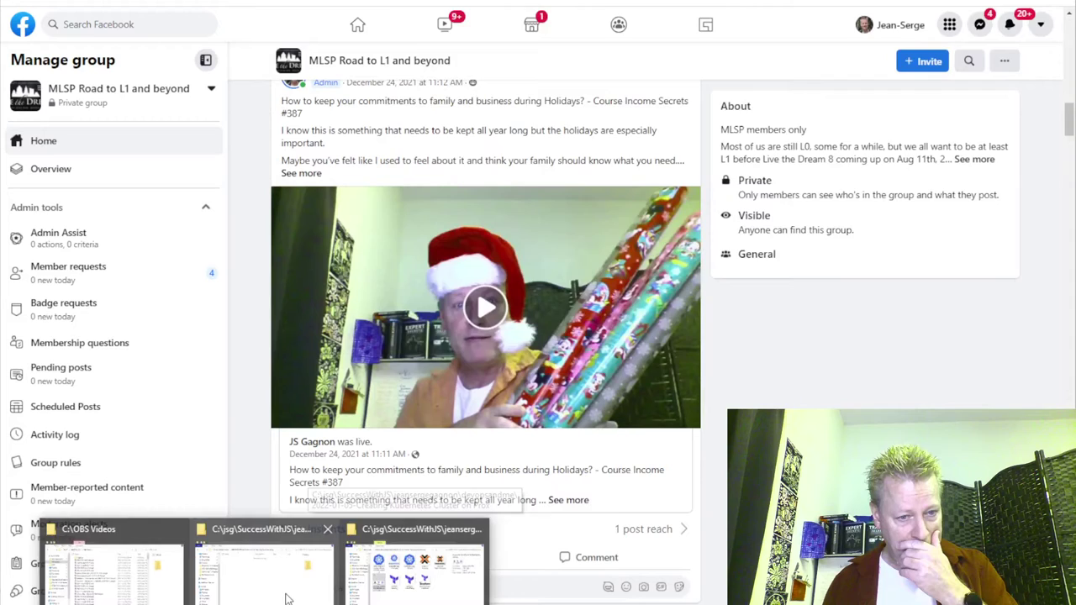
click(416, 554)
right_click(746, 178)
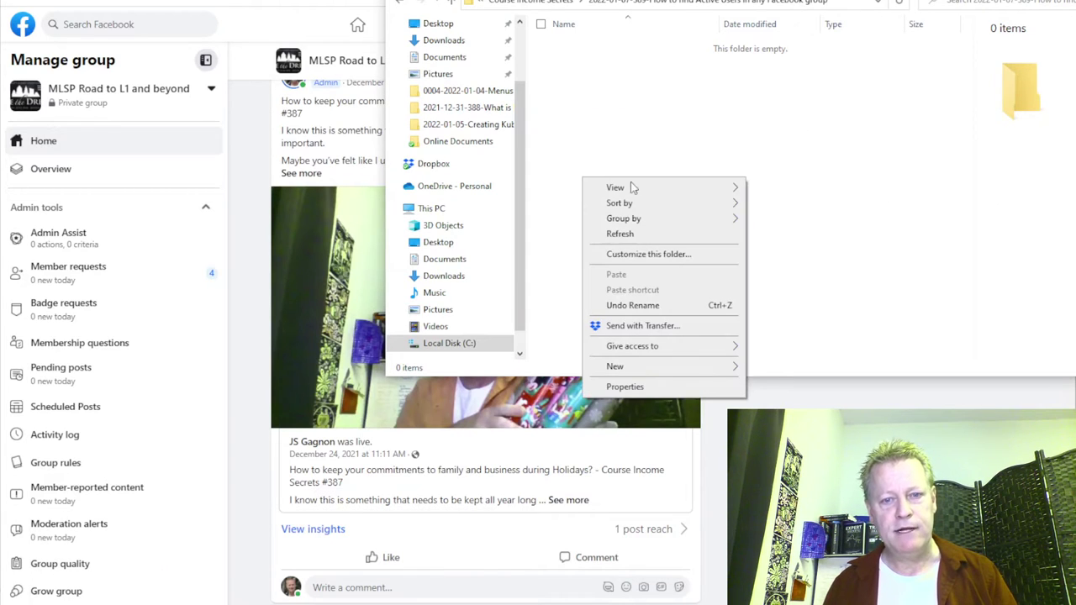
mouse_move(640, 367)
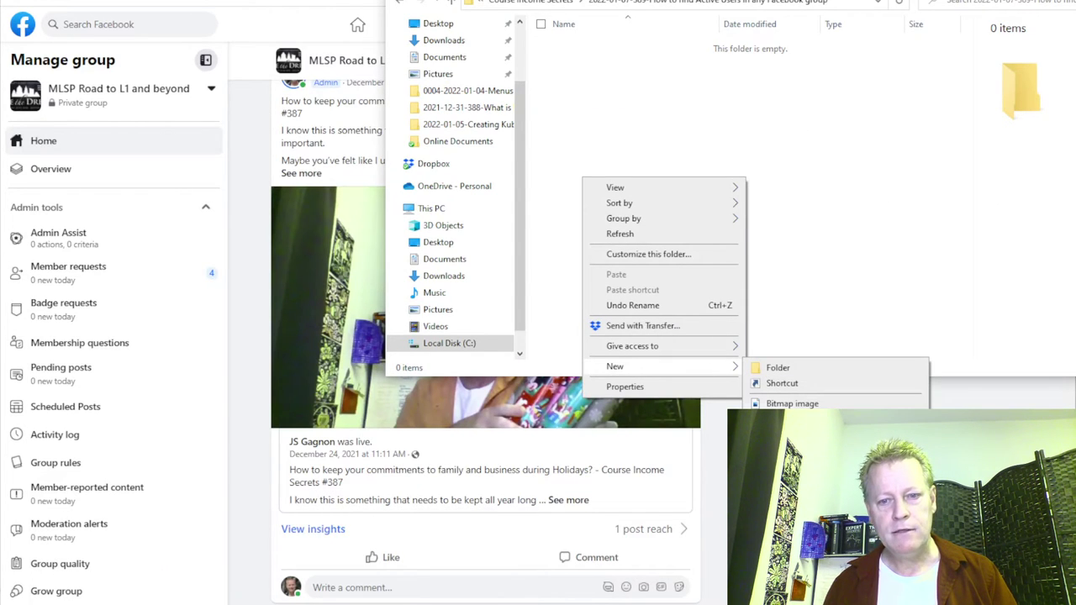
Create notes.txt, open it in Notepad, and paste 'How to find Active Users in any Facebook group'.
click(791, 547)
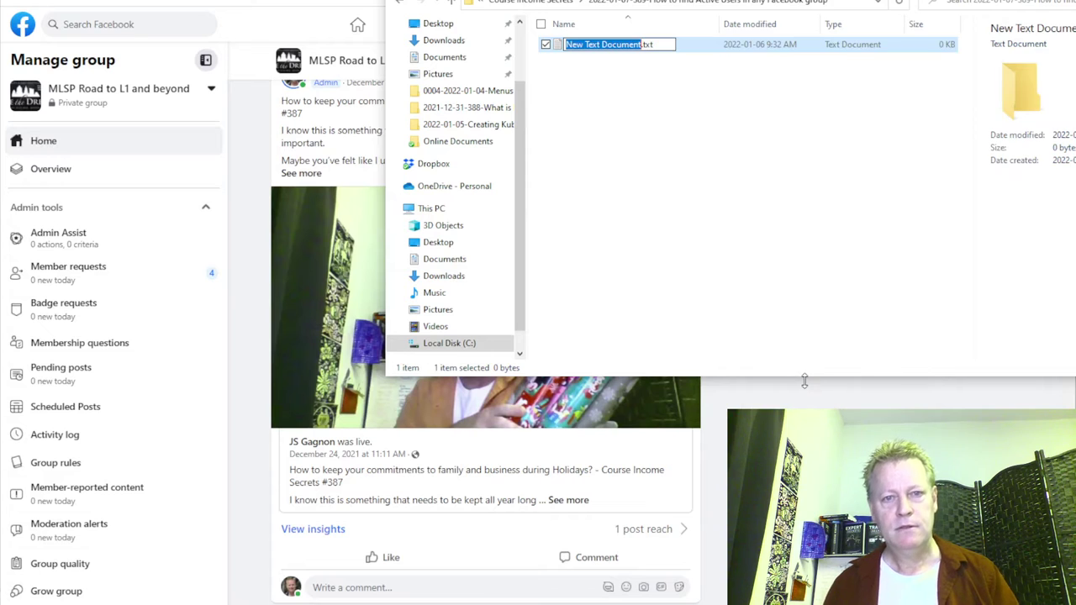
text(notes)
key(Return)
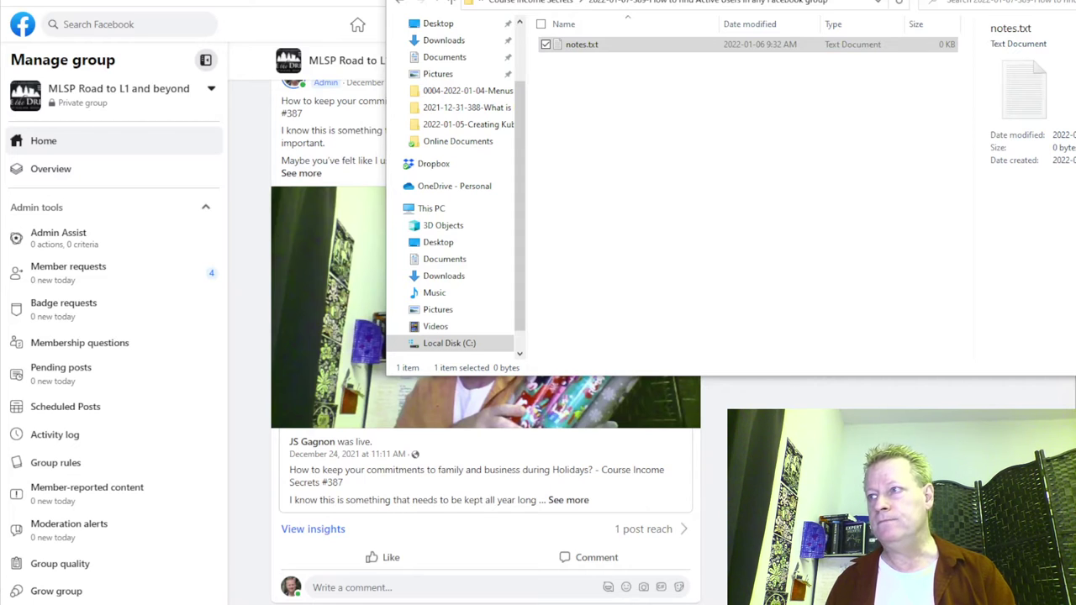
key(Return)
text(How to find Active Users in any Facebook group)
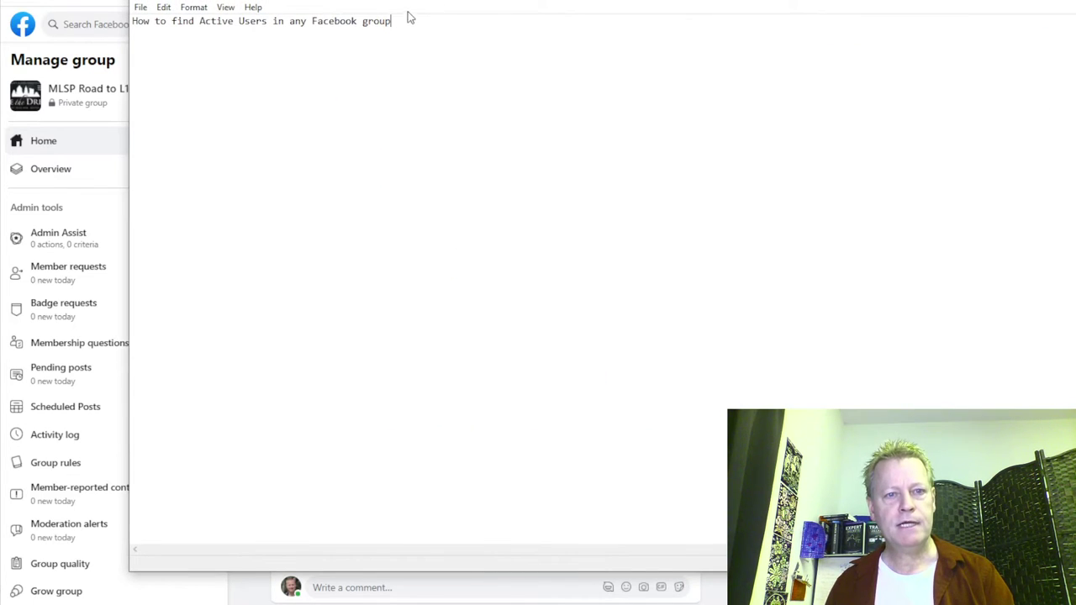
Make the title a question and list '1- Go to group' and '2- Look at posts and comments to find people currently active'.
text(?)
key(Return)
key(Return)
text(1- Go to )
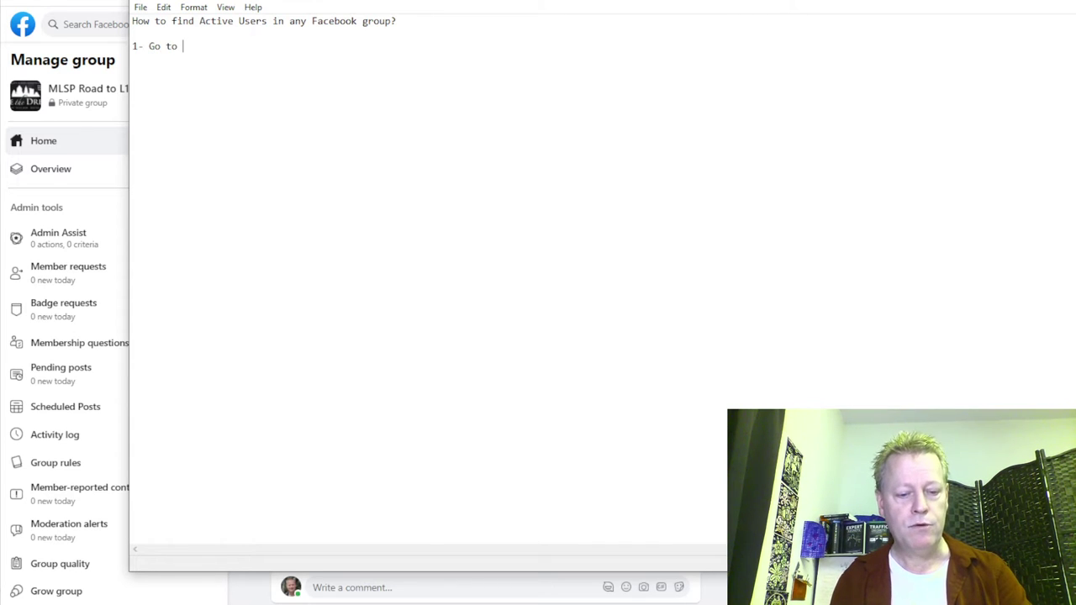
text(group)
key(Return)
text(2- )
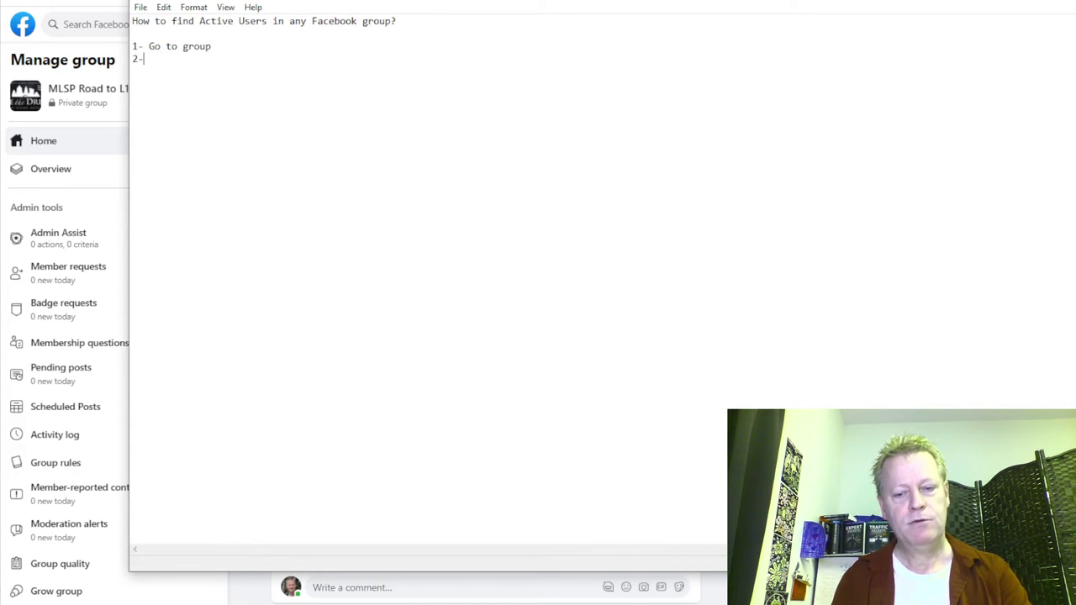
text(Look a)
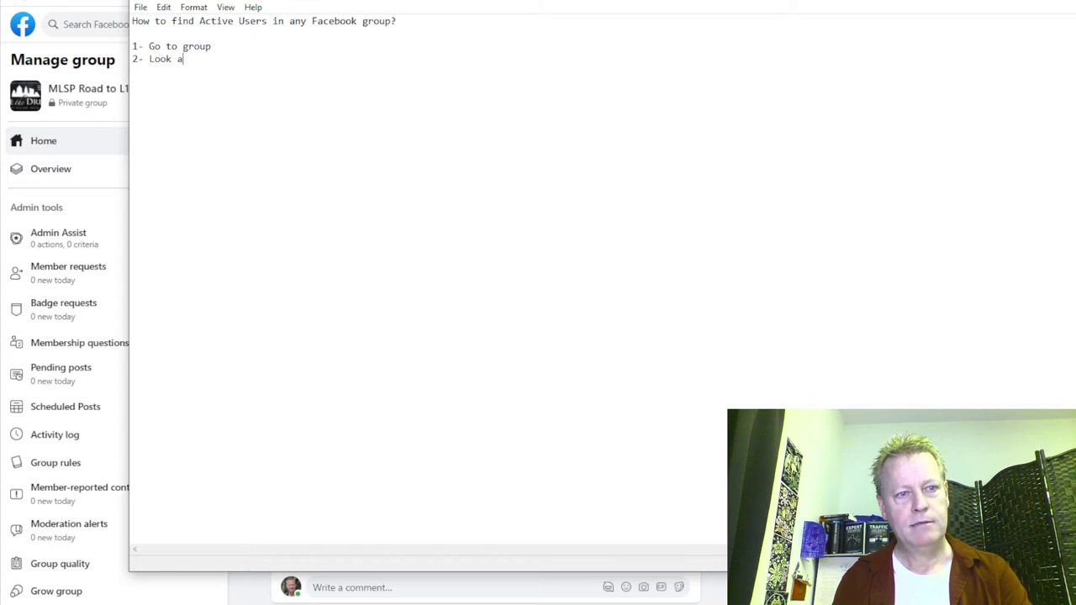
text(t posts and co)
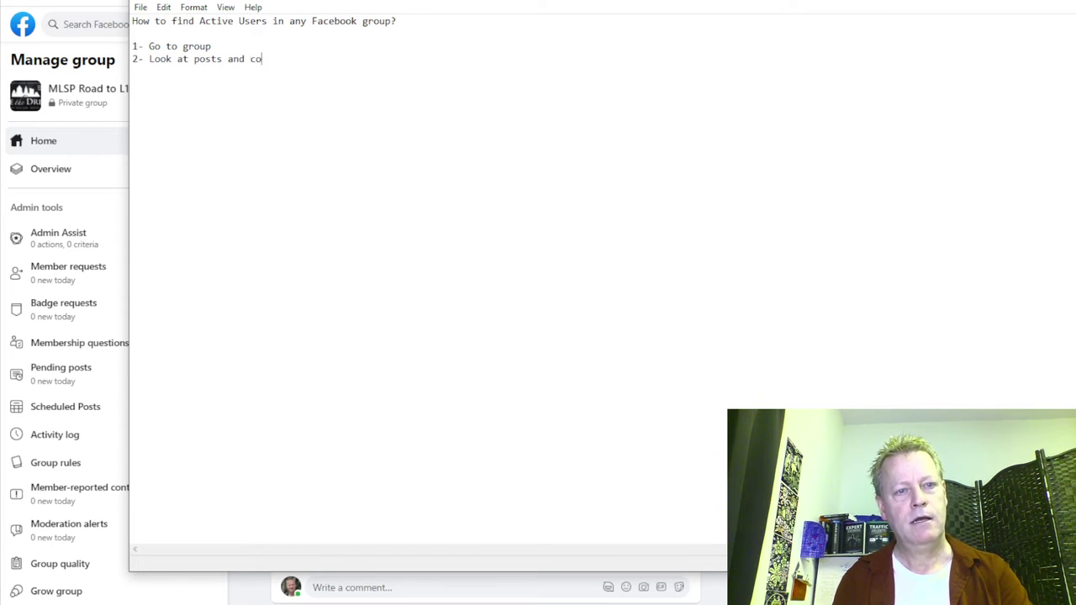
text(mments to find)
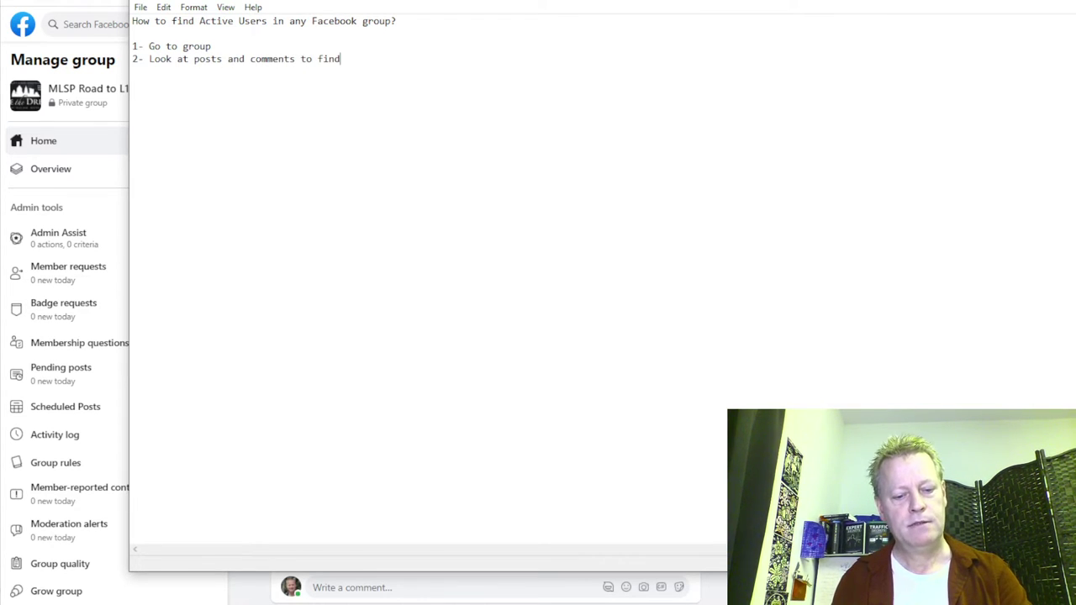
text( people )
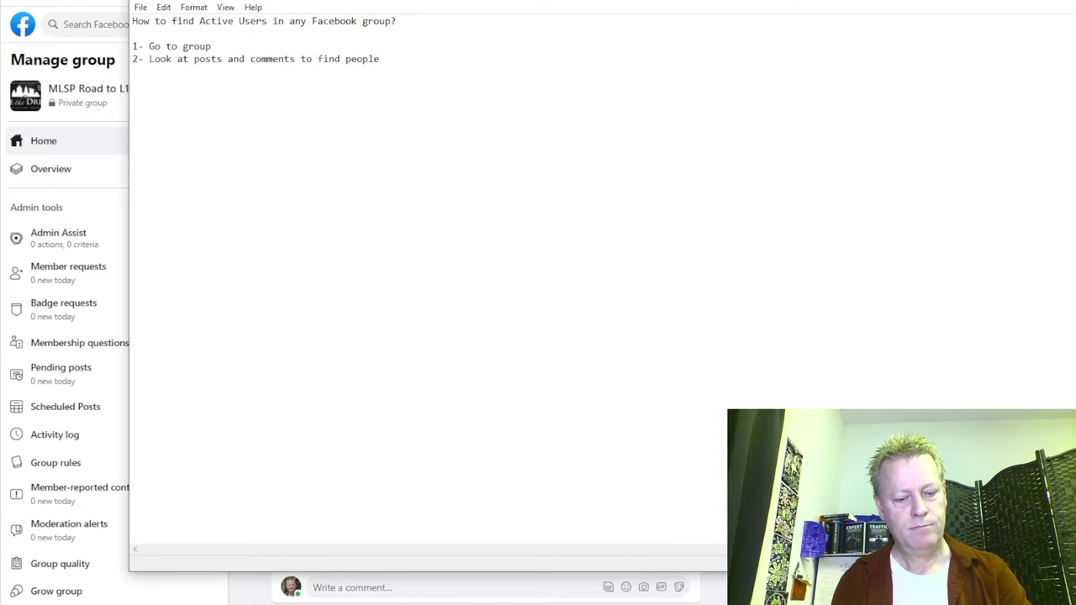
text(currently)
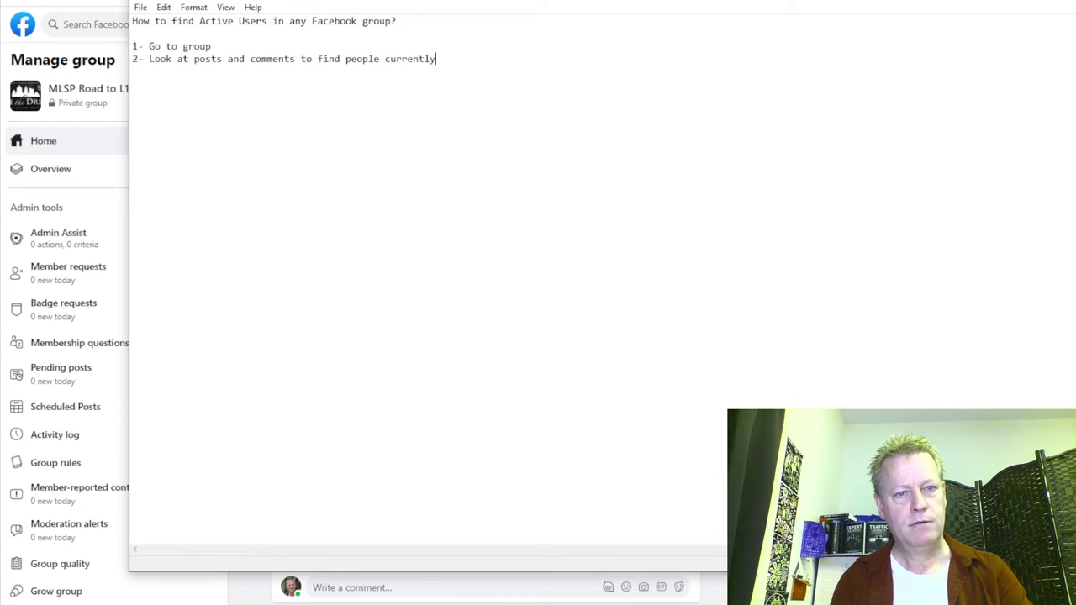
text( active)
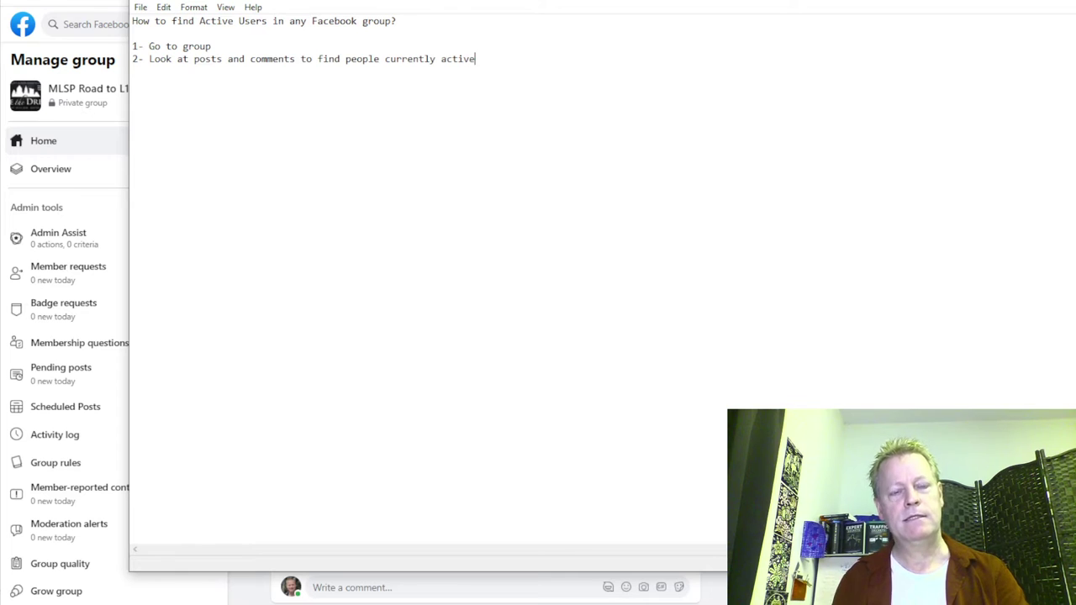
Add step '3- Create a folder on computer with user profile name', then reposition the window and select that line.
key(Return)
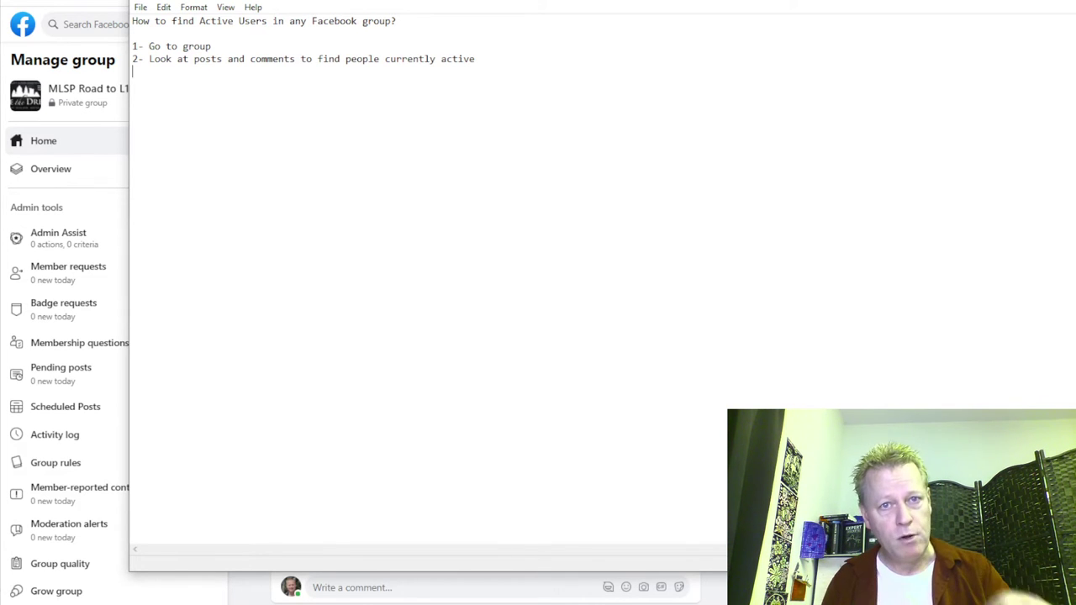
text(3-)
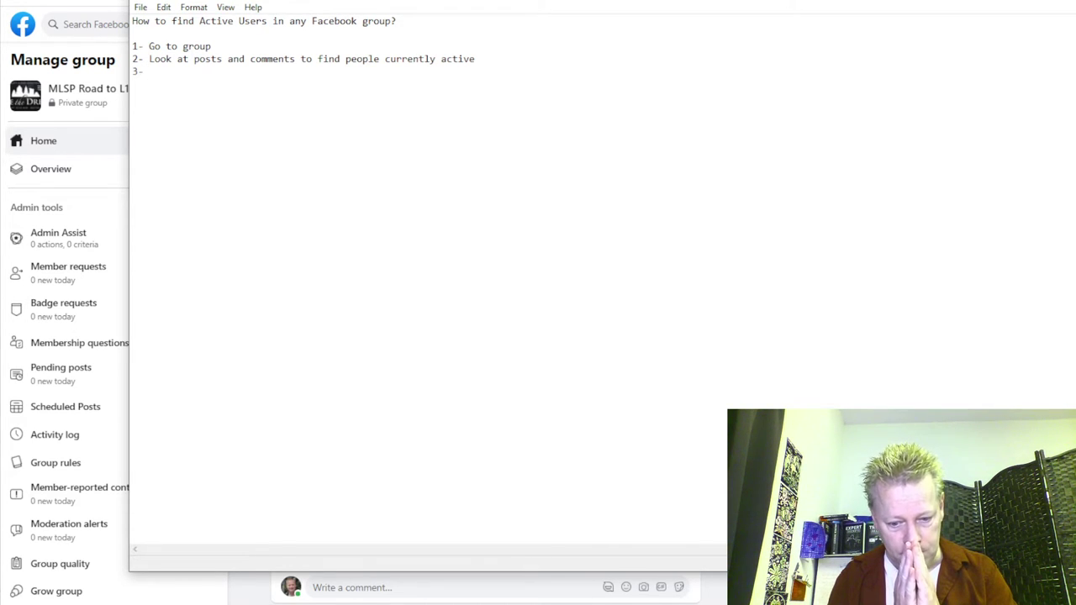
text(Create a fold)
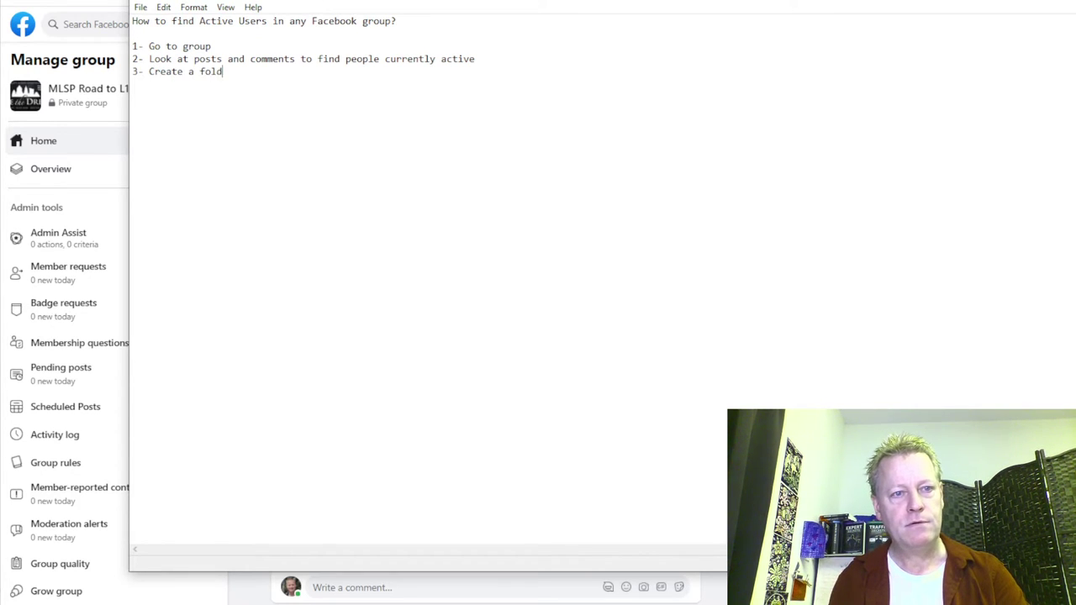
text(er on comput)
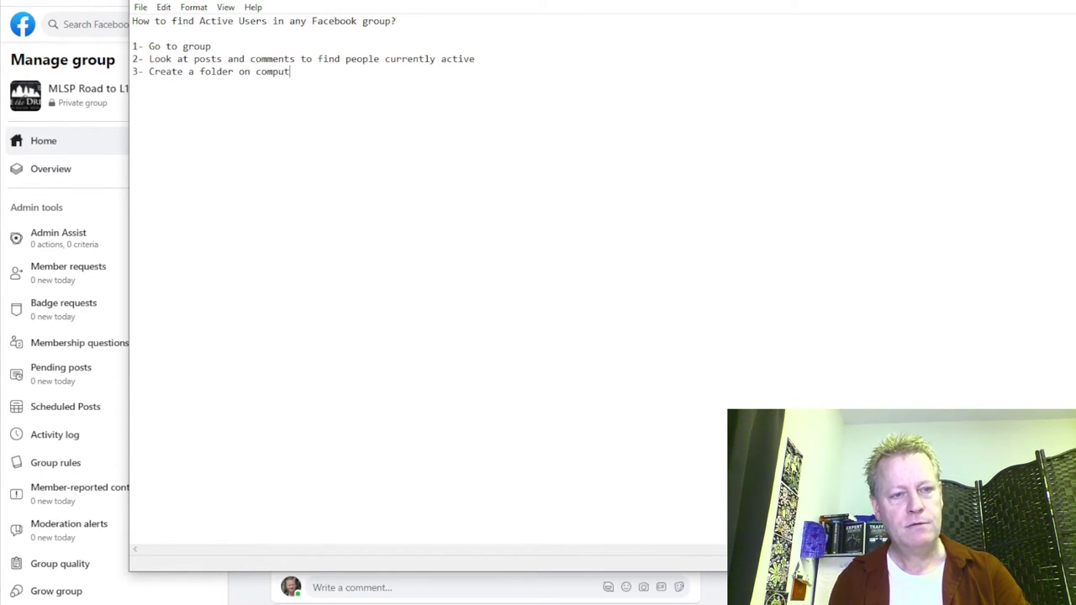
text(er with user)
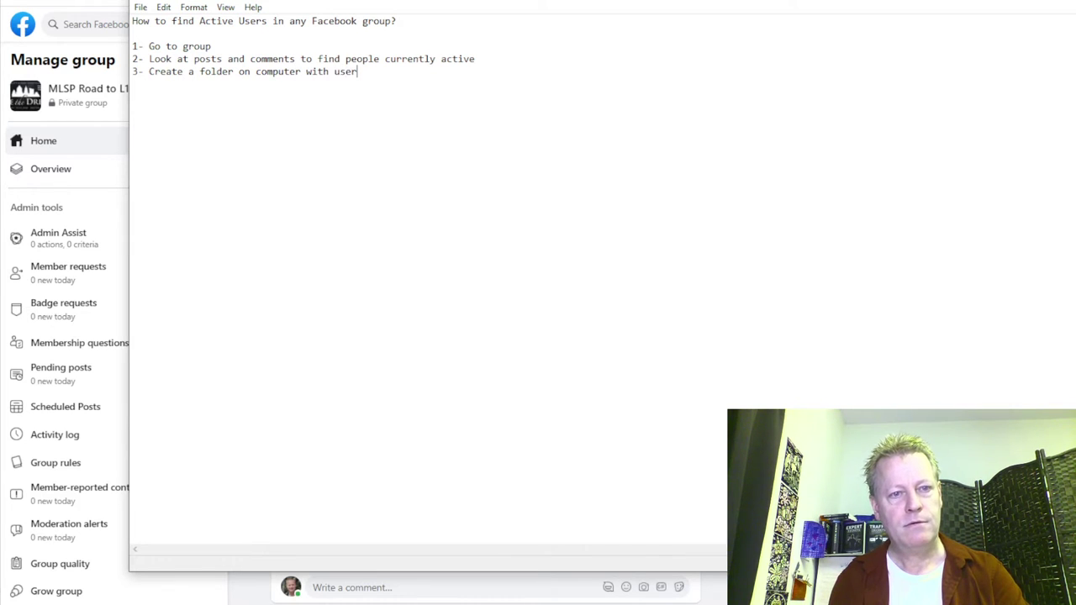
text( profile name)
key(Return)
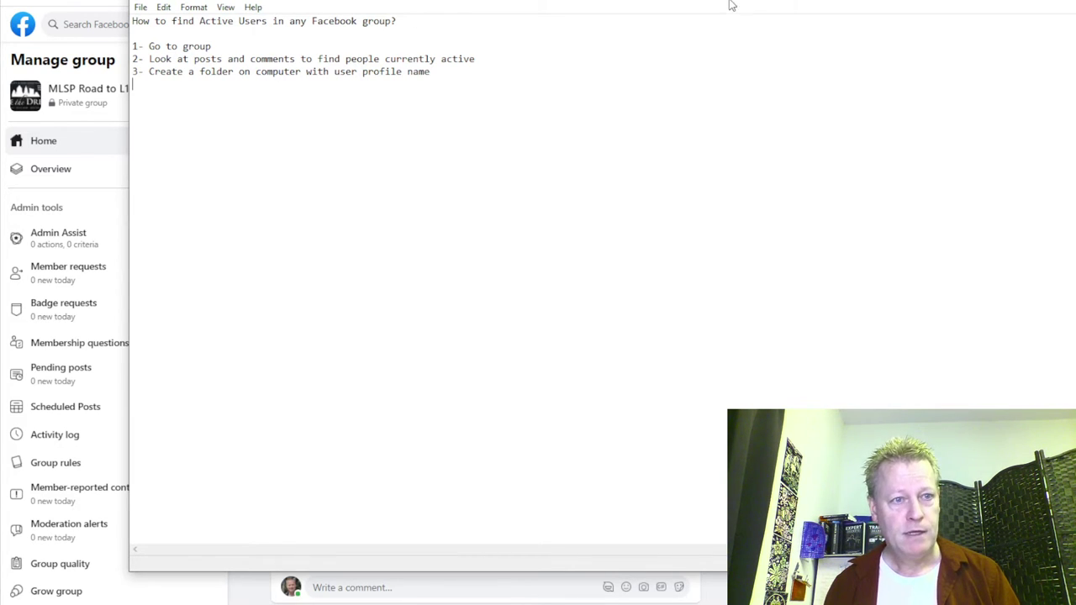
drag(738, 2, 700, 17)
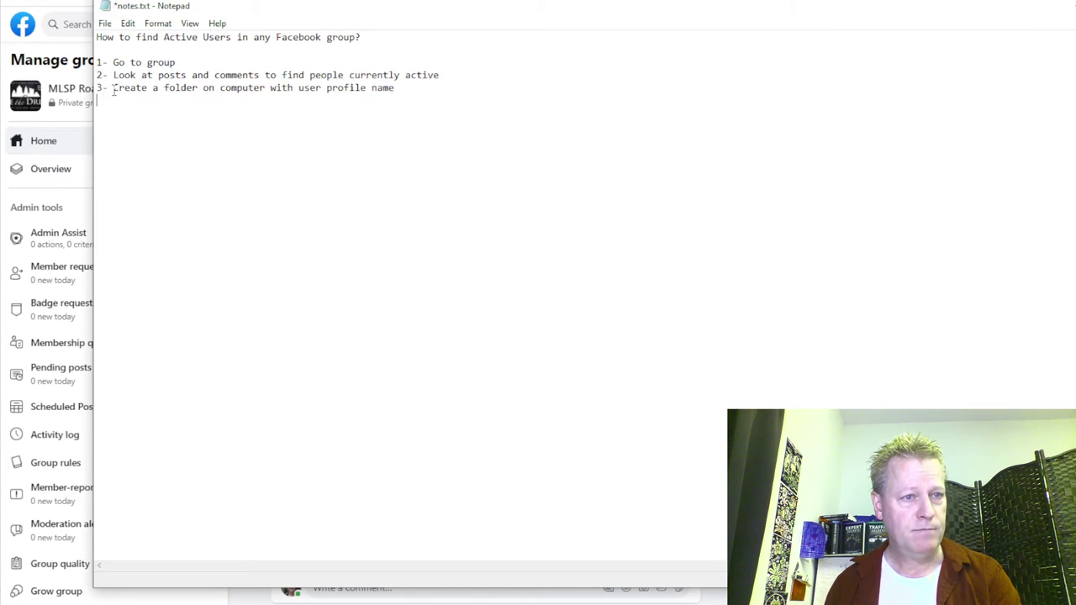
drag(114, 91, 395, 88)
Insert a new first step '1- Create a google sheet for active users' below the title.
click(392, 51)
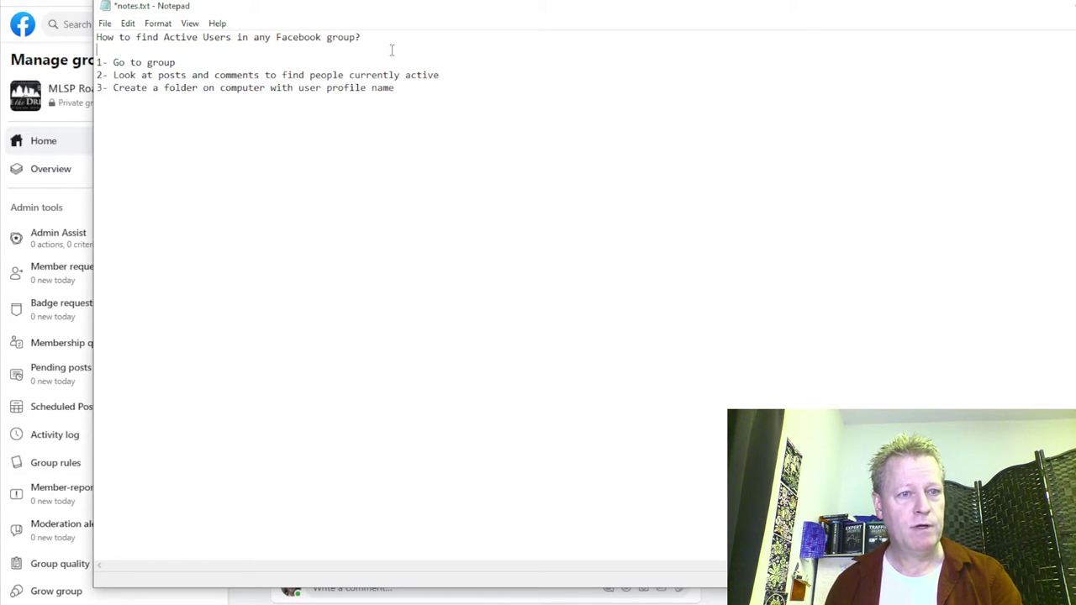
key(Return)
text(1- Create a google sheet for active users)
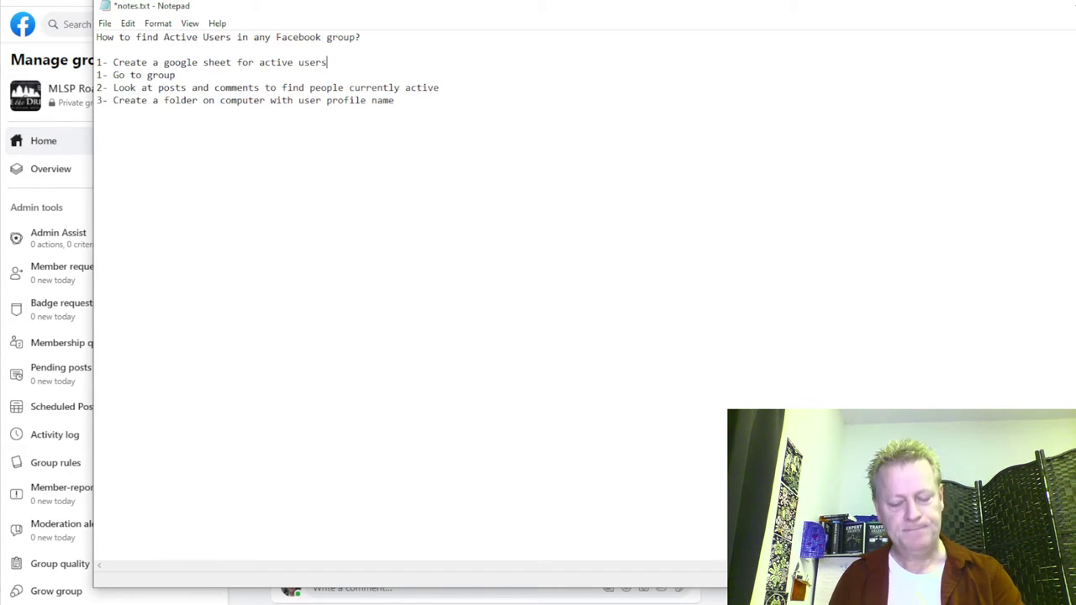
key(Return)
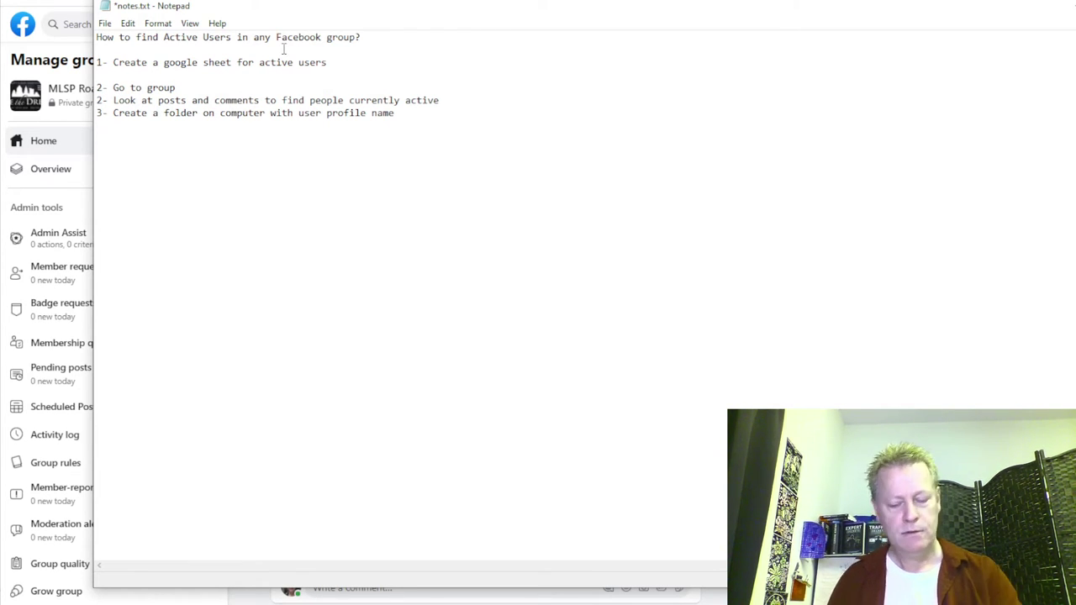
Renumber the remaining steps 2–4, then switch to the browser.
key(BackSpace)
text(3)
key(Down)
key(BackSpace)
text(4)
key(Down)
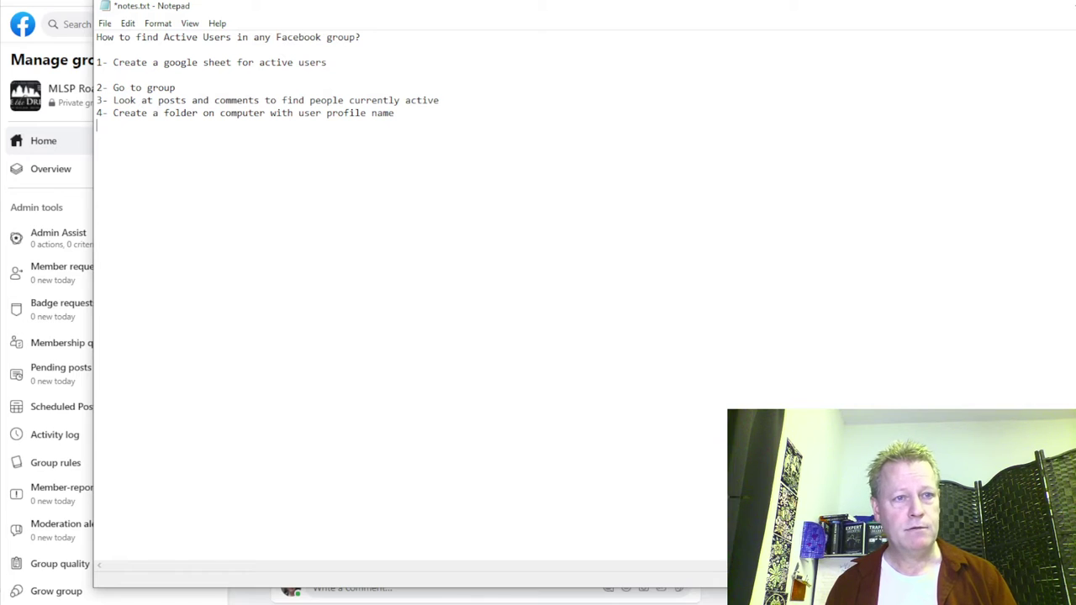
key(alt+Tab)
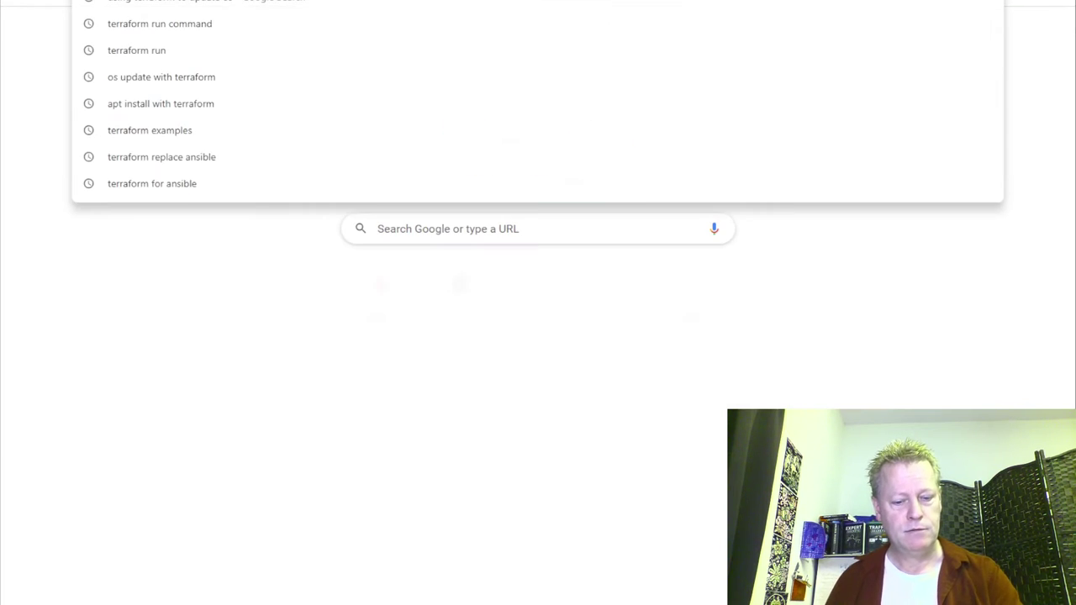
Create a new blank spreadsheet from the Google Sheets home page.
text(shet)
key(Return)
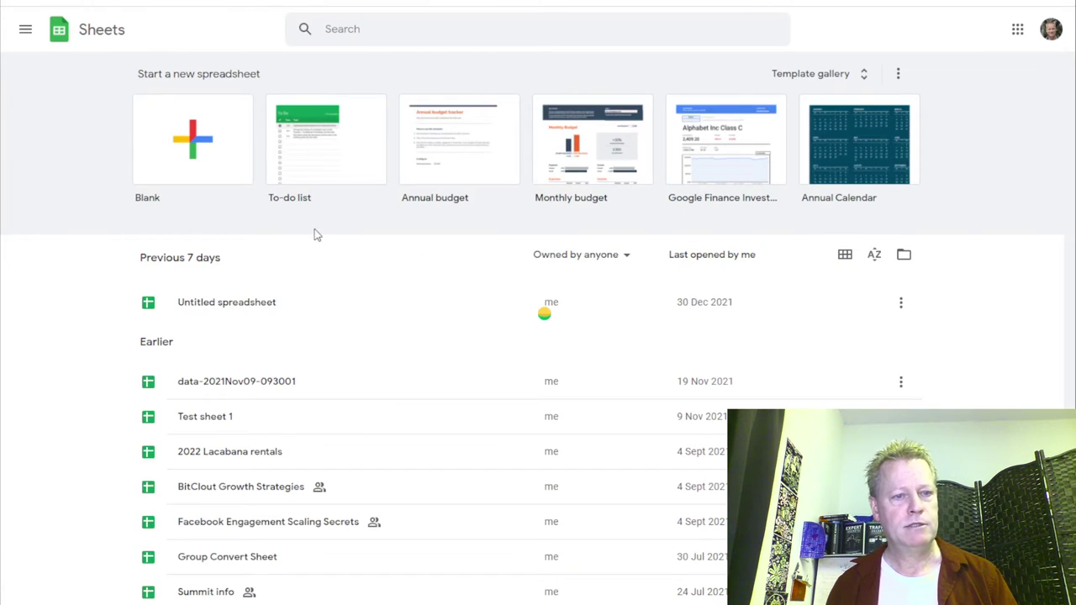
click(193, 145)
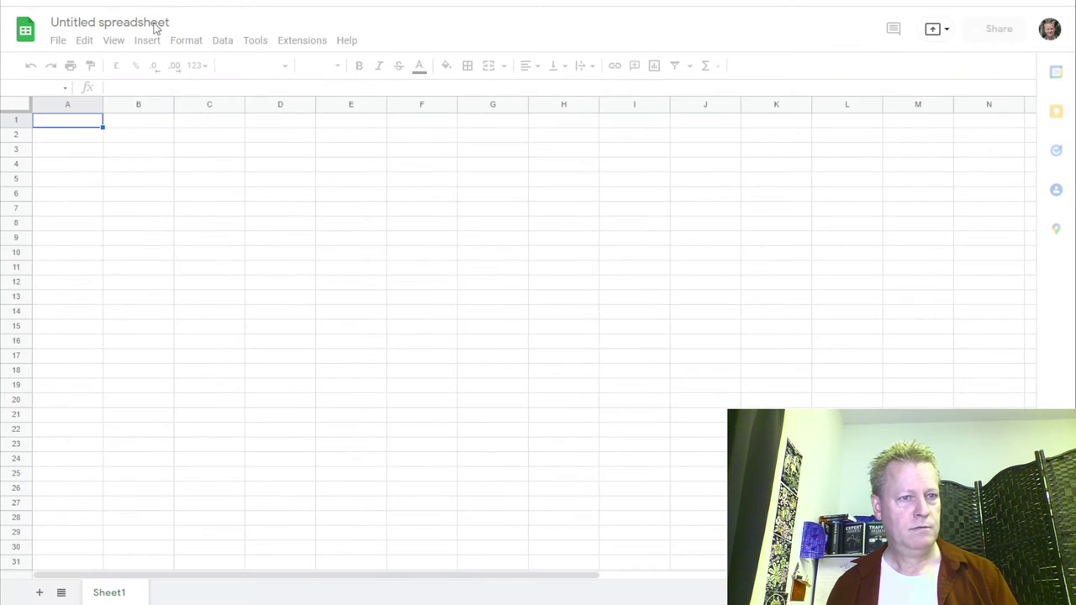
Title the spreadsheet 'Group Active Users'.
click(139, 24)
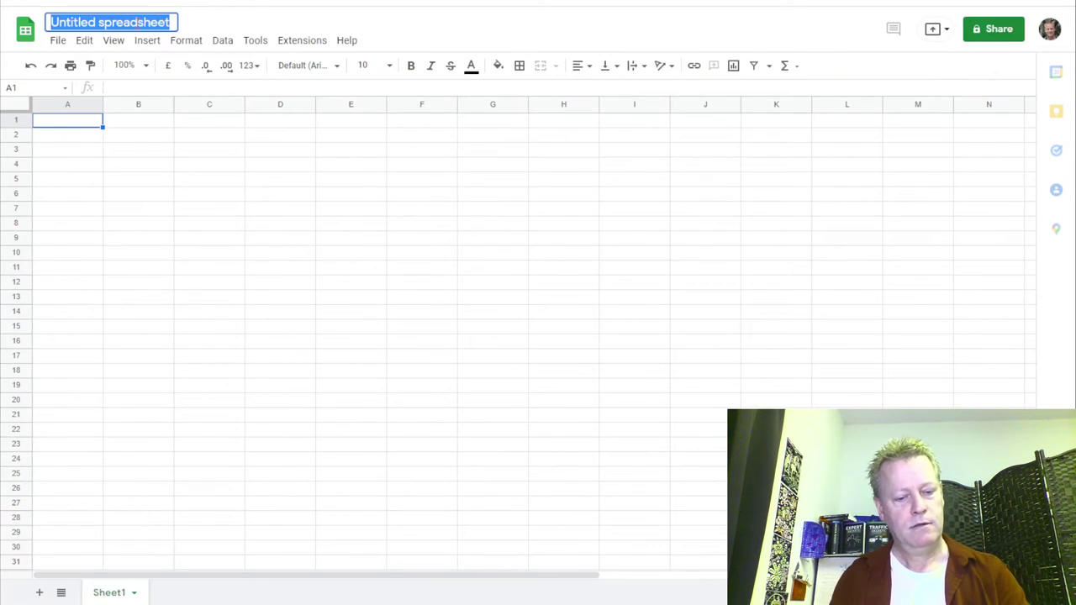
text(Group Active Us)
key(Return)
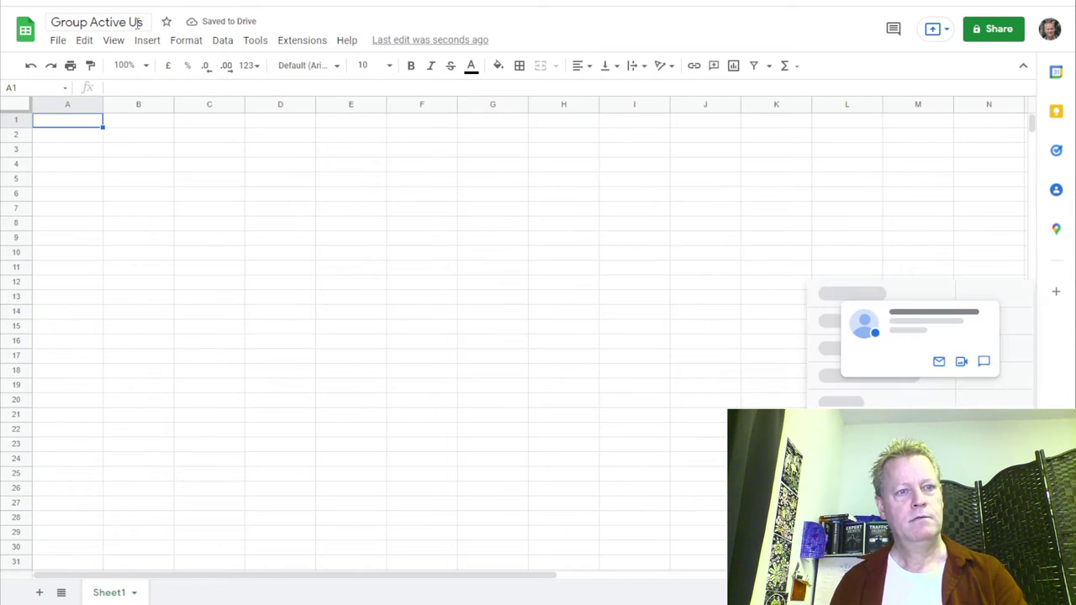
key(Tab)
text(ers)
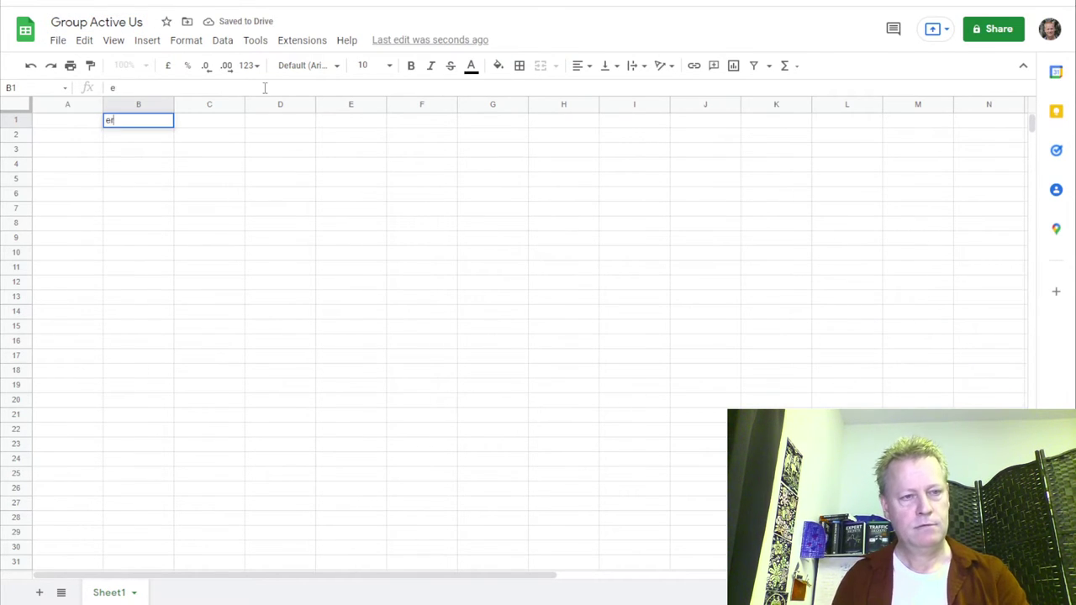
click(138, 23)
text(ers)
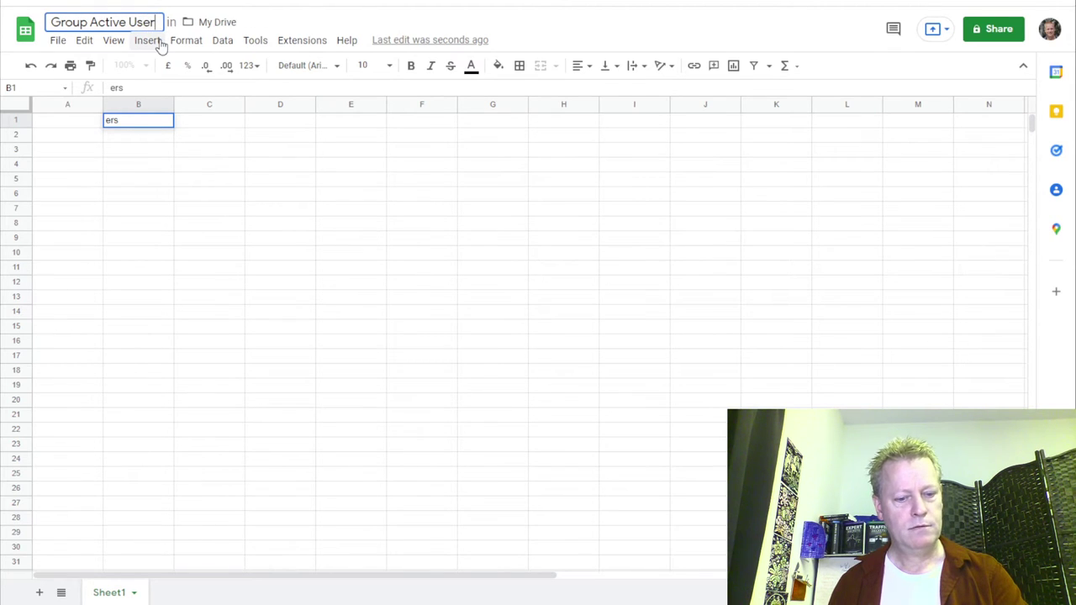
key(Return)
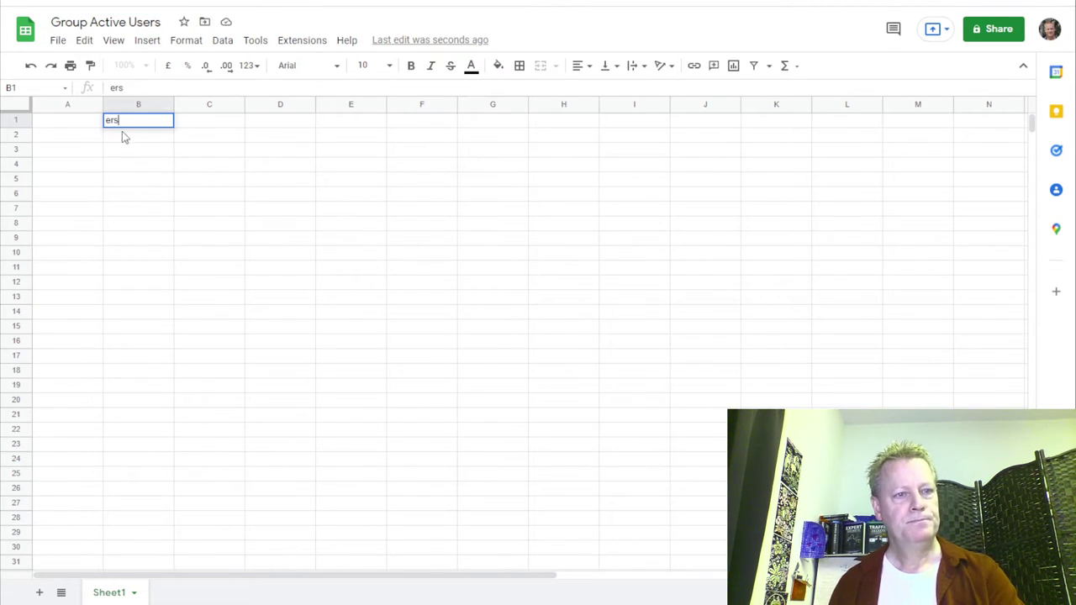
Clear the stray 'ers' text from cell B1 and reselect A1.
click(118, 131)
click(119, 123)
key(Delete)
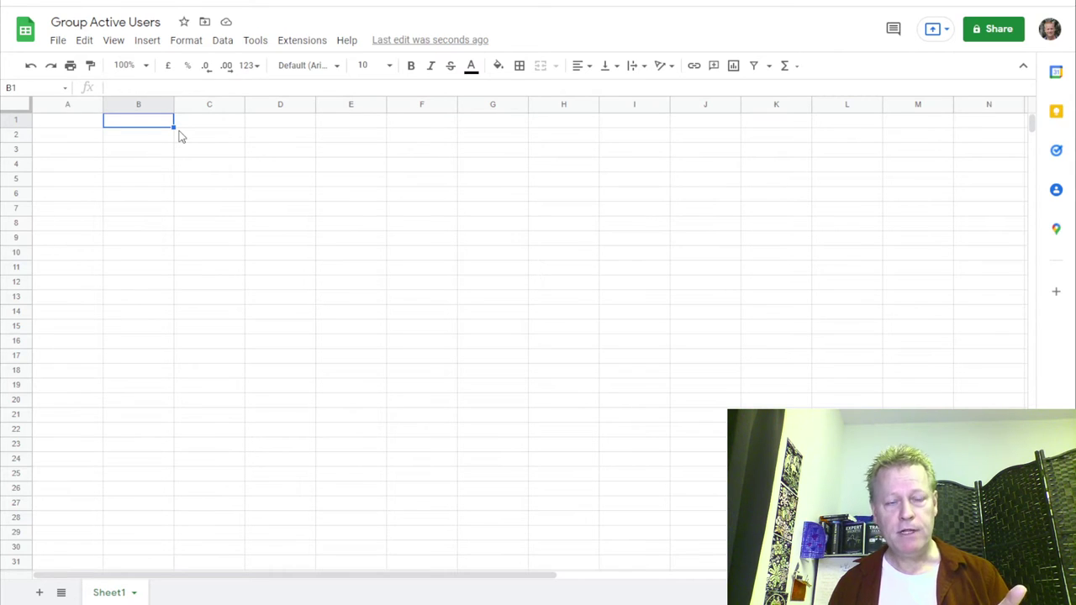
click(77, 124)
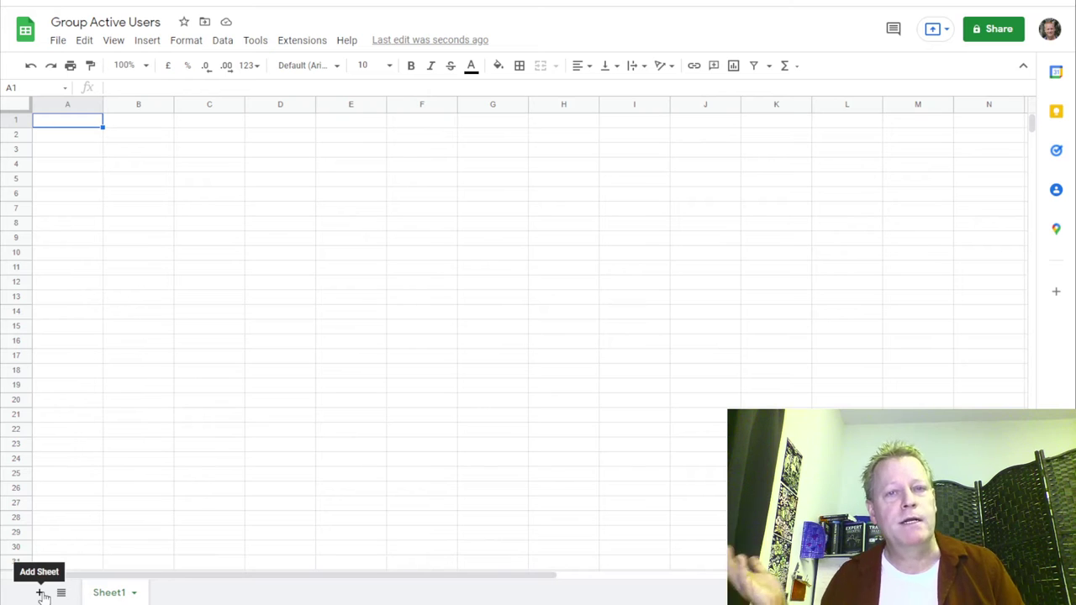
Add a second sheet and rename Sheet1 to 'Main'.
click(39, 593)
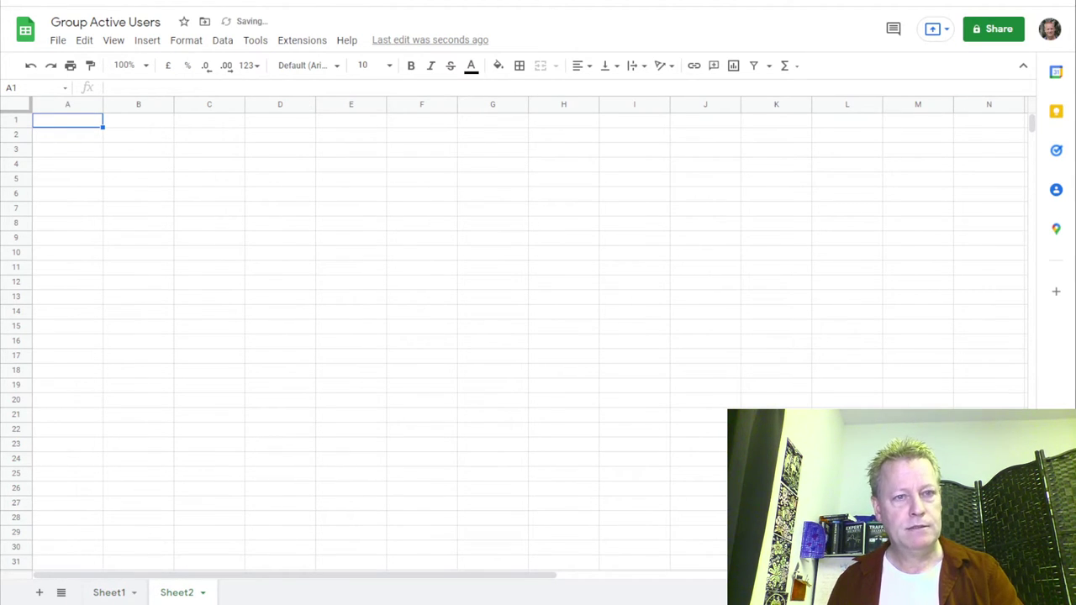
double_click(109, 594)
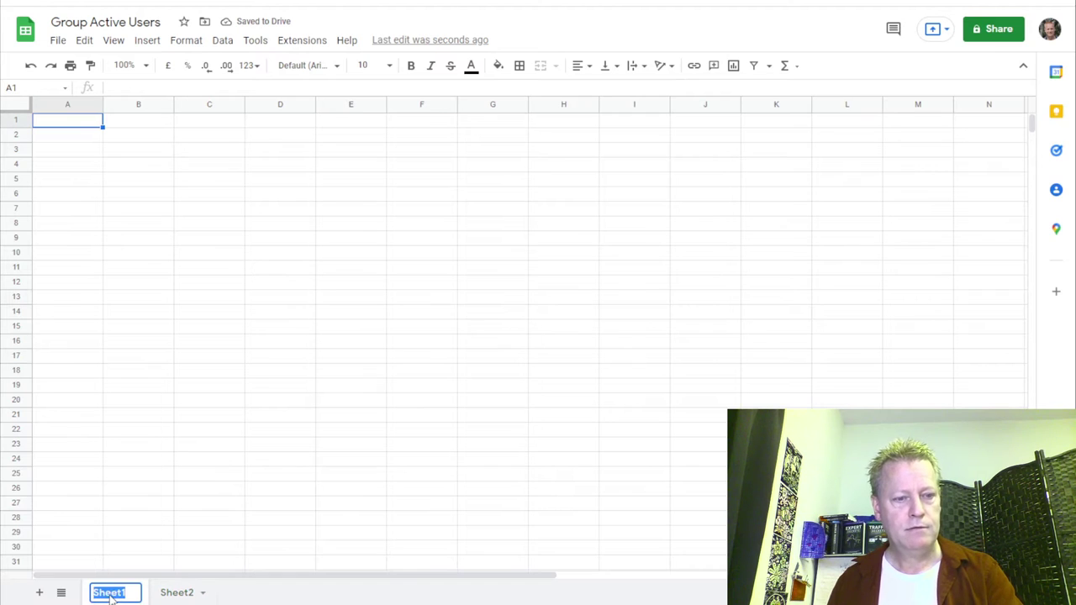
text(Main)
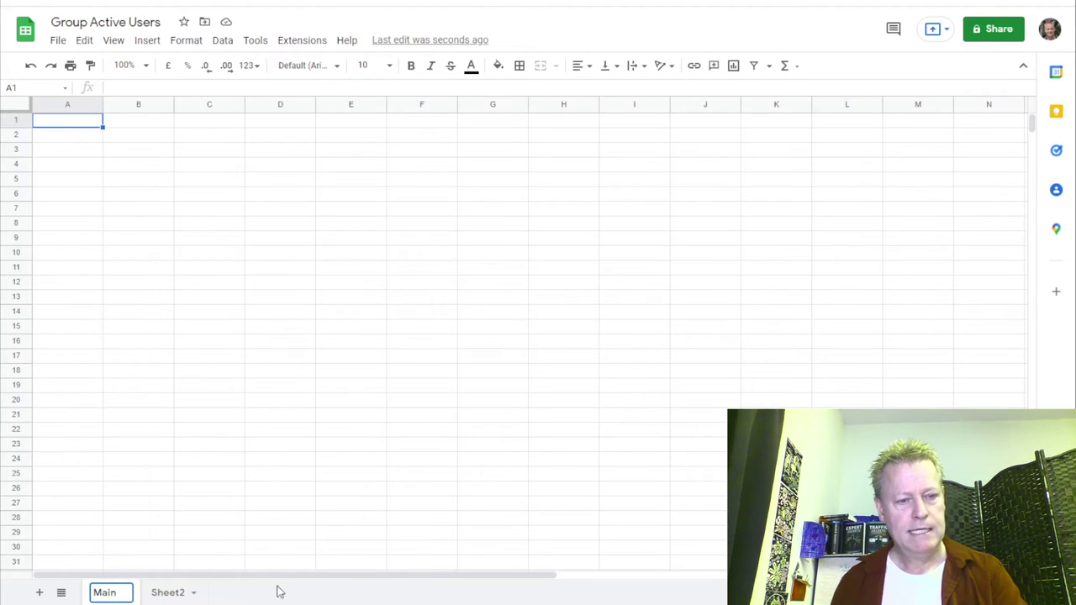
double_click(170, 594)
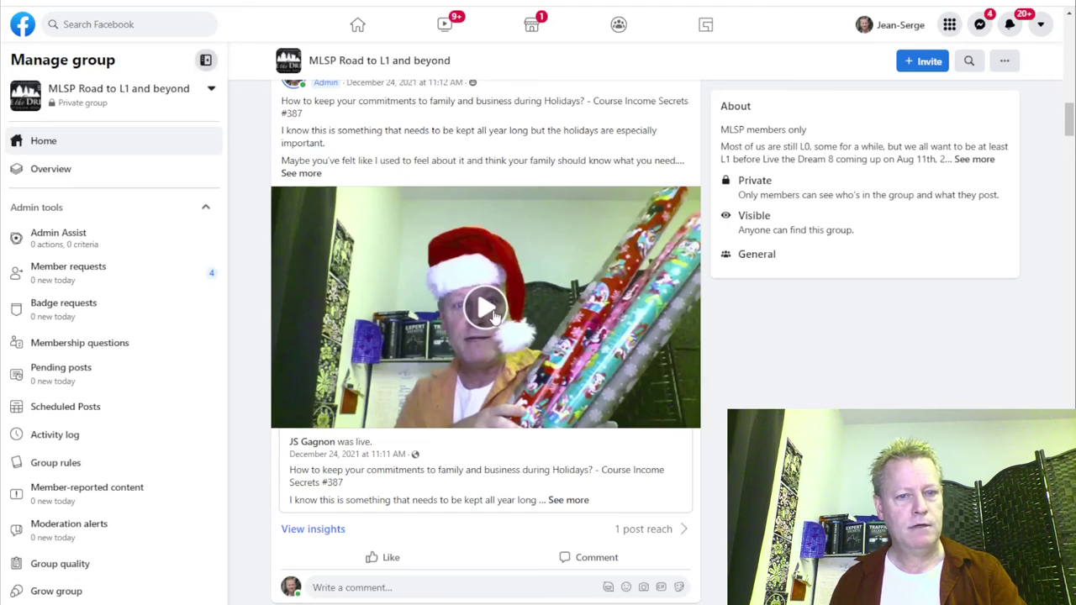
Sort the MLSP Road to L1 feed by Recent posts, then open ClickFunnels Avengers (Affiliates) from Home.
scroll(477, 306, up, 4)
scroll(475, 305, up, 10)
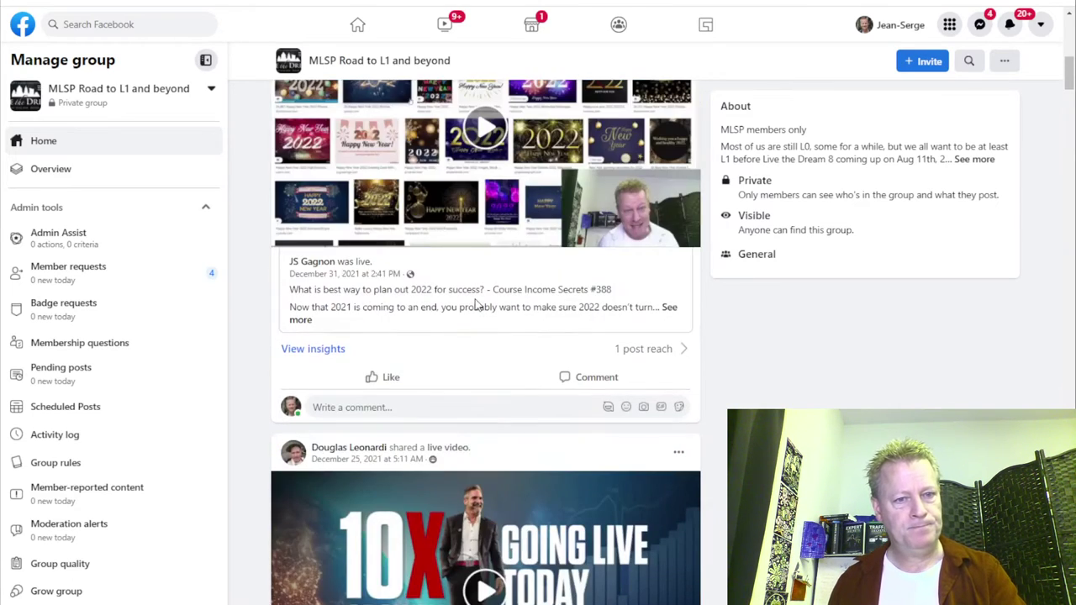
scroll(475, 304, down, 5)
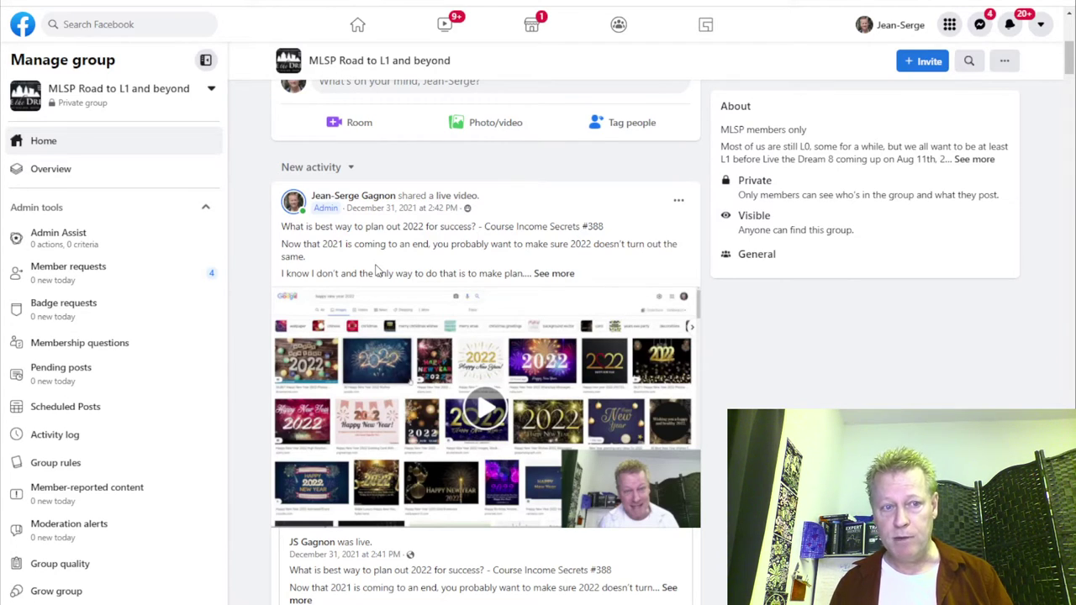
click(338, 168)
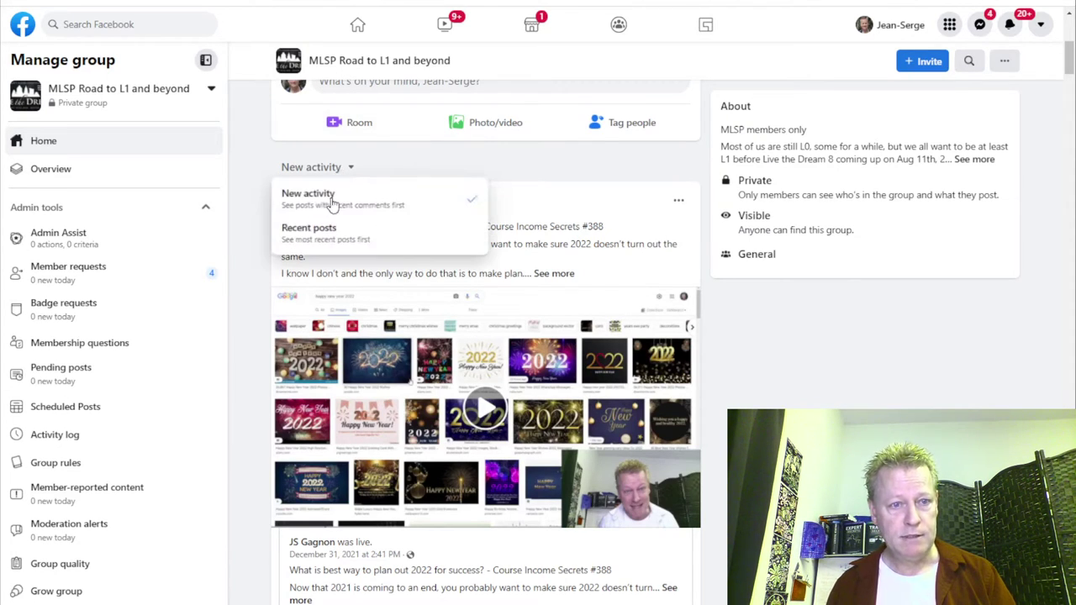
click(325, 235)
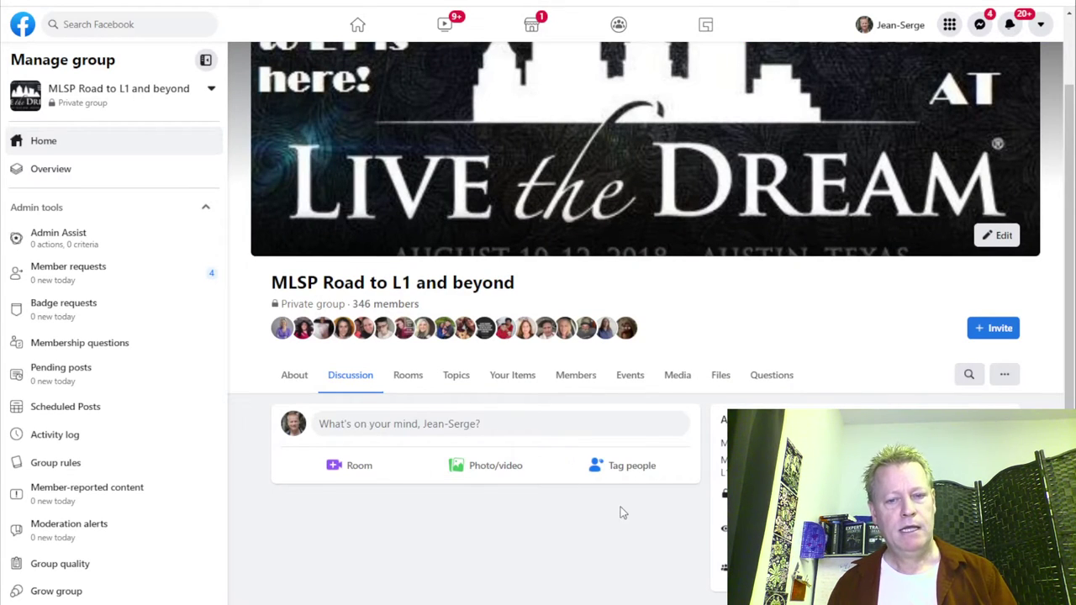
click(358, 25)
click(140, 340)
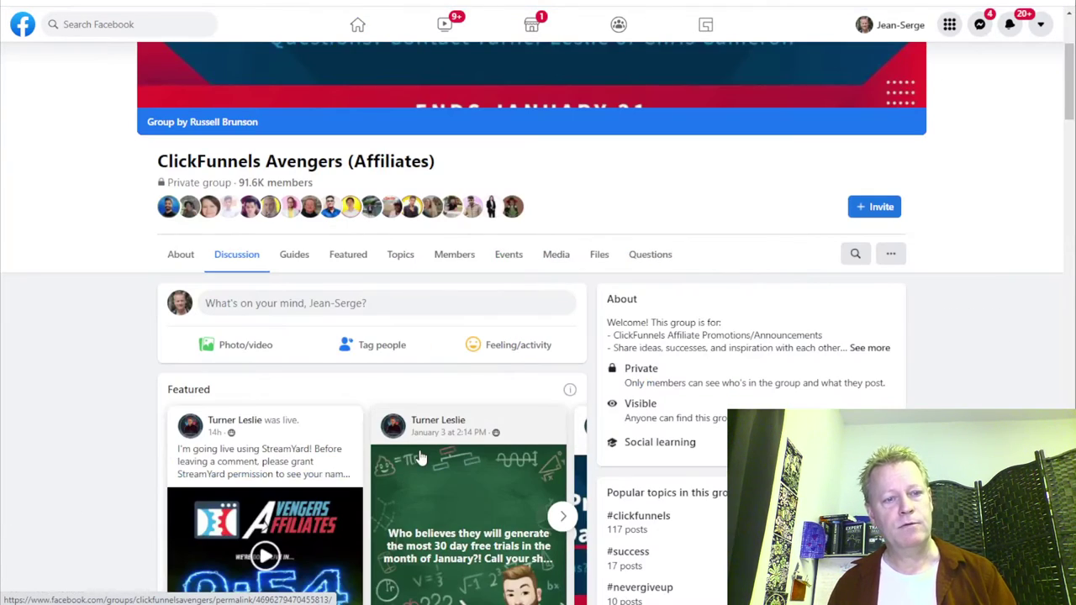
Sort the ClickFunnels Avengers feed by Recent posts and copy the latest poster's profile name.
scroll(288, 449, down, 1)
scroll(288, 449, down, 5)
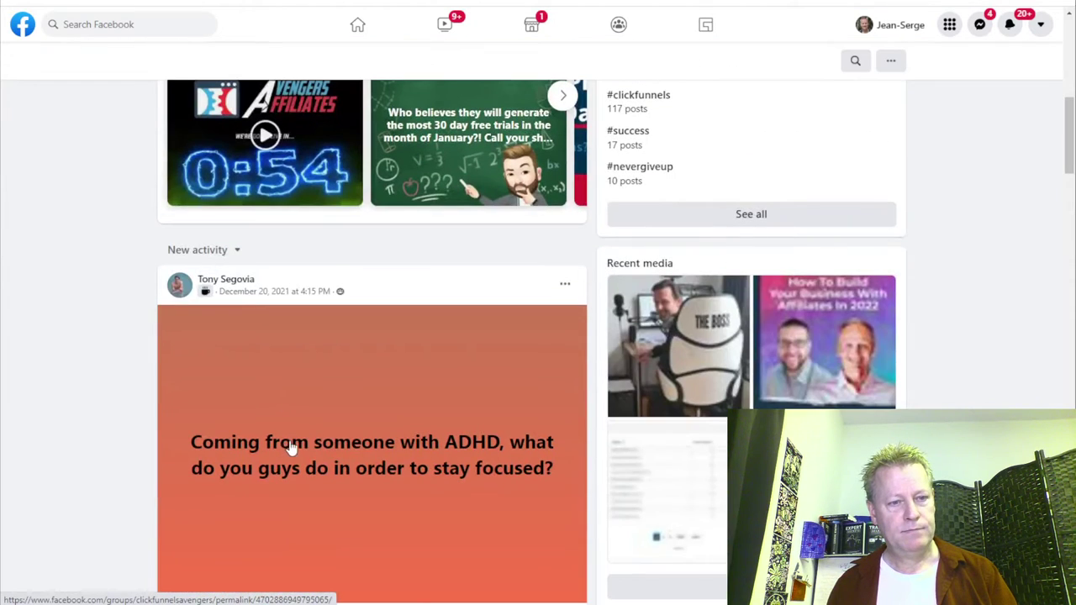
click(224, 249)
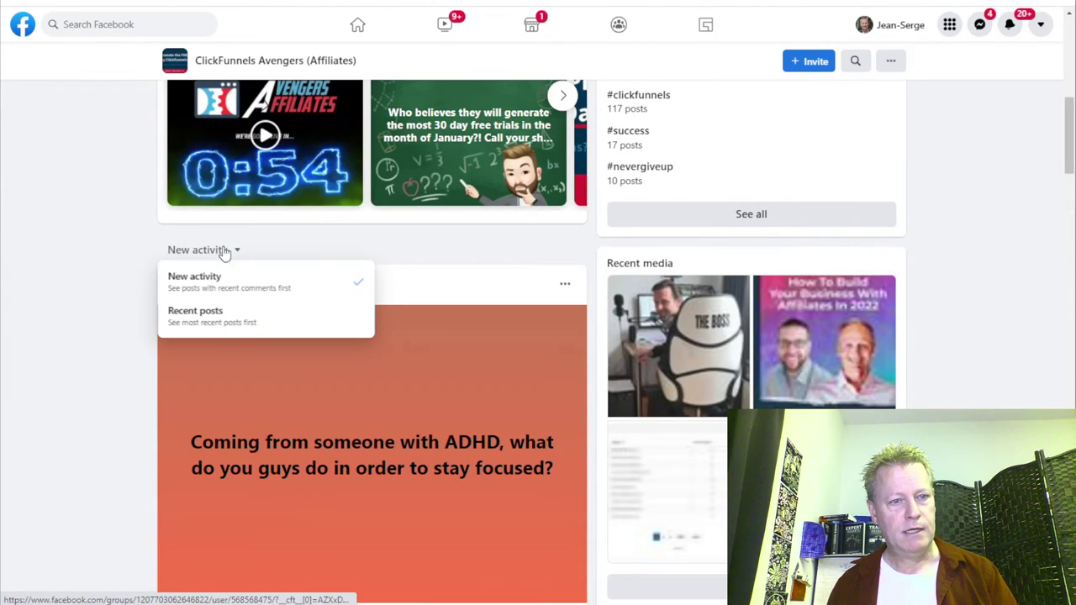
click(211, 317)
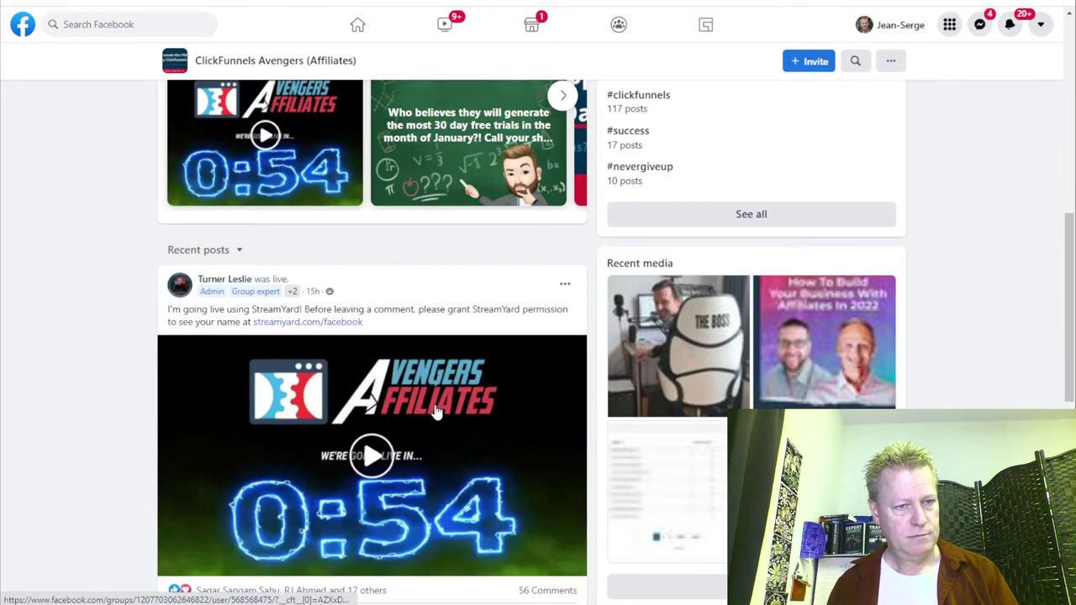
scroll(513, 473, down, 2)
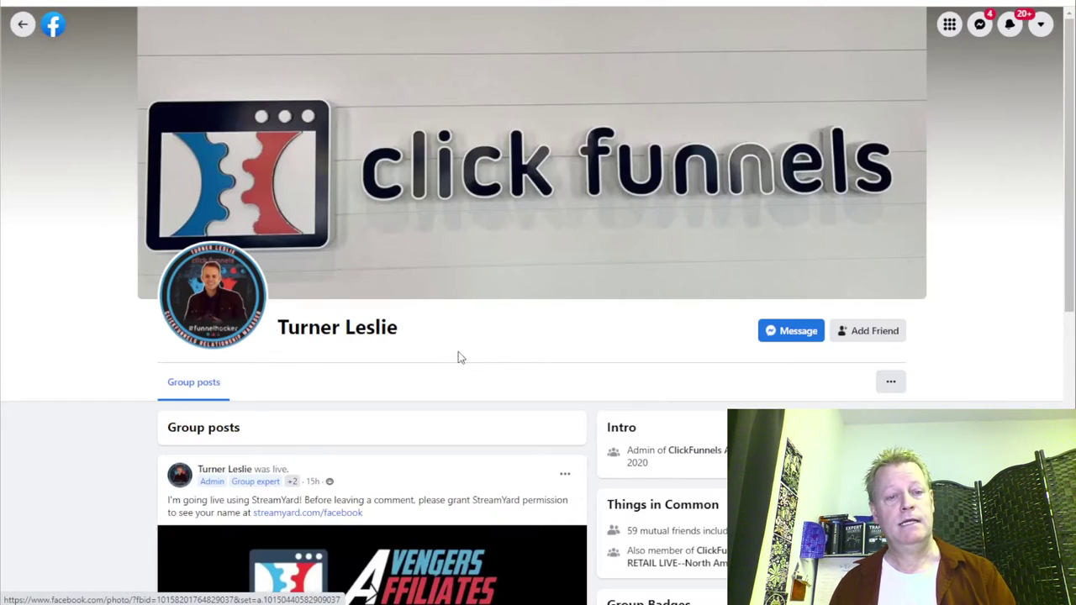
drag(423, 334, 276, 328)
key(ctrl+c)
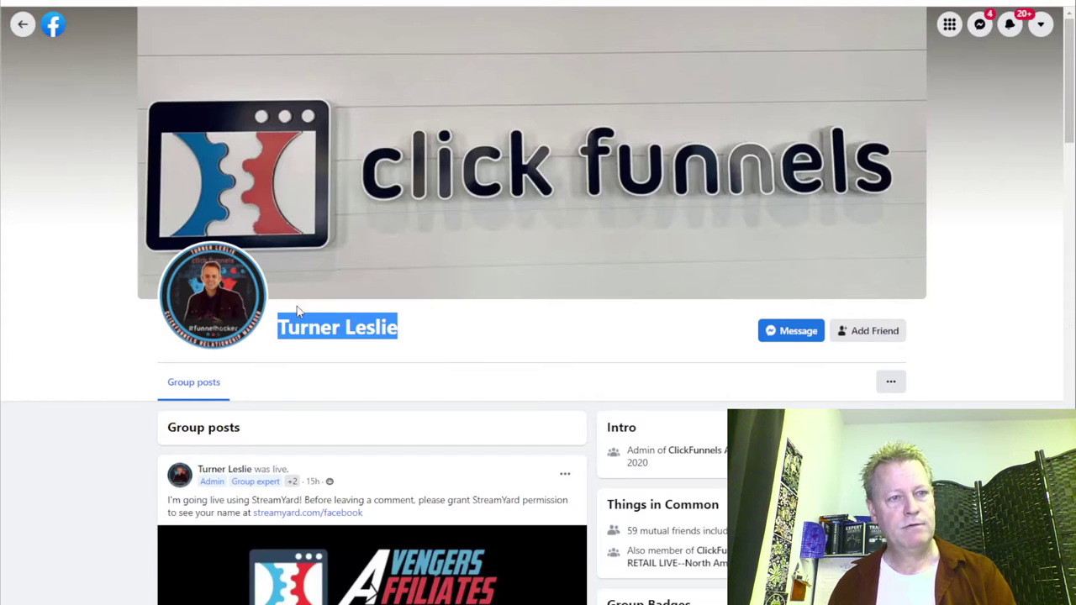
key(ctrl+Tab)
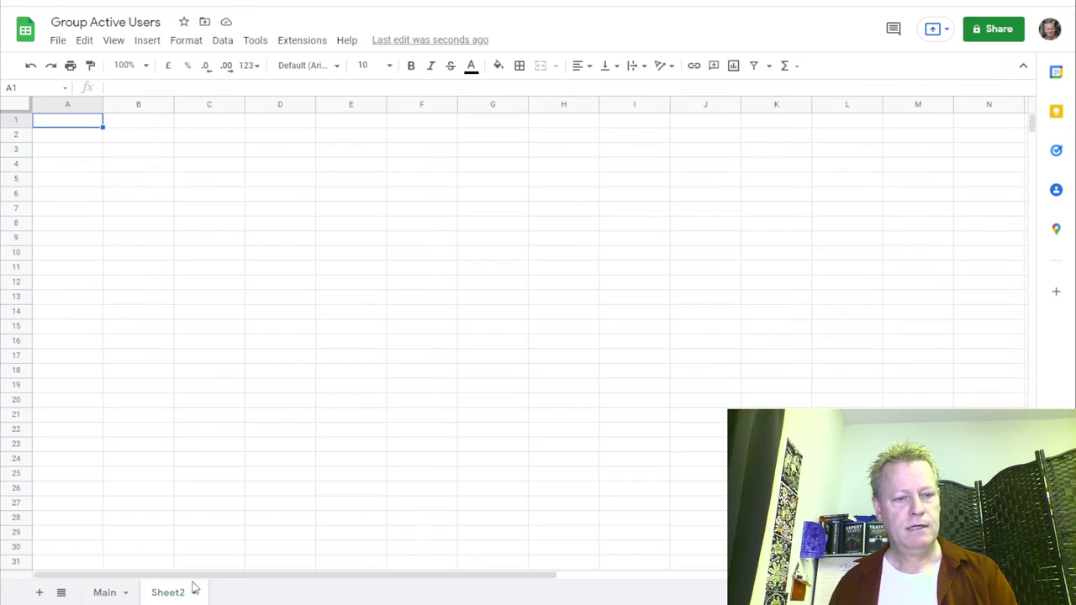
Rename Sheet2 to the copied member's name and enter 2022-01-06 in cell A1.
double_click(176, 594)
key(ctrl+v)
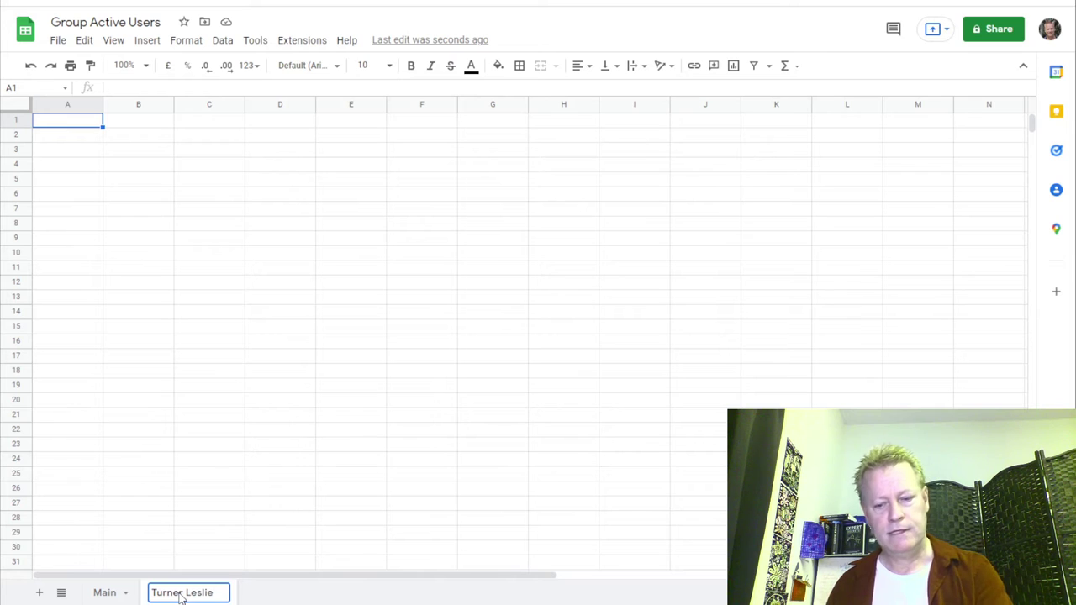
key(Return)
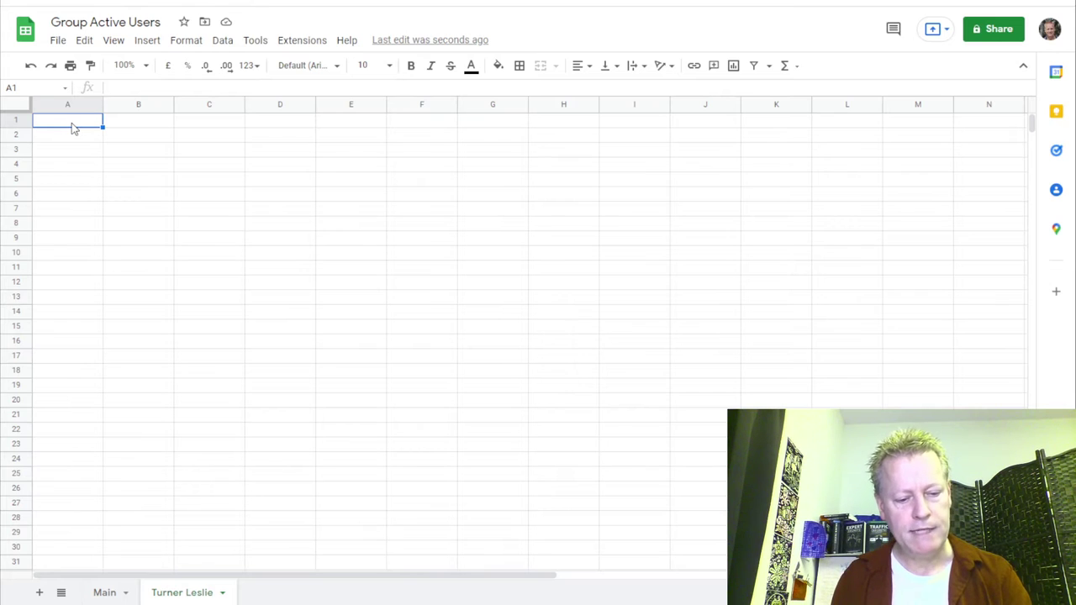
text(2022-01-06)
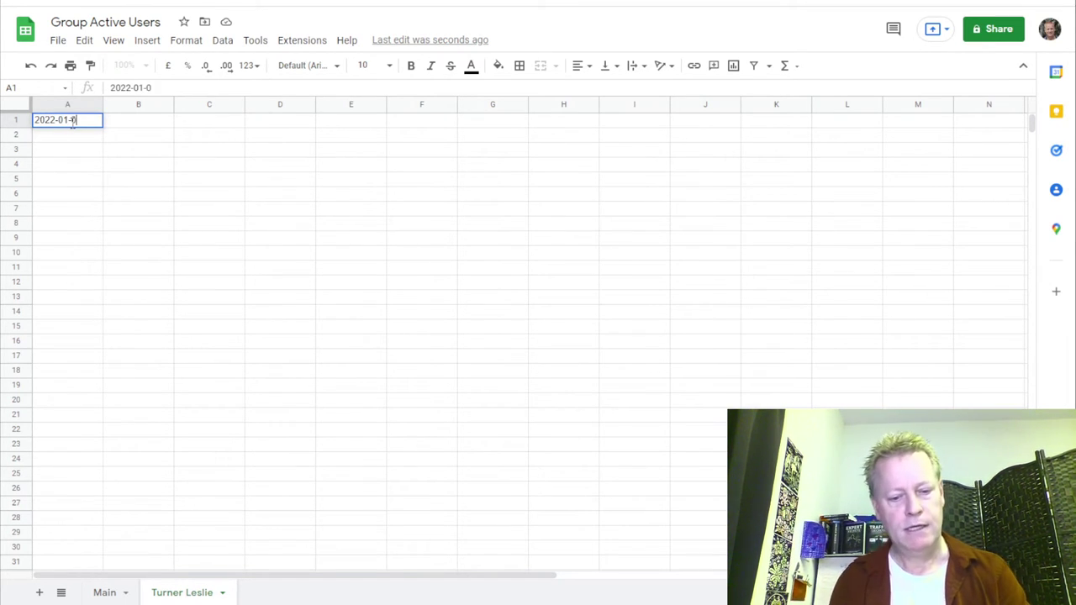
key(Return)
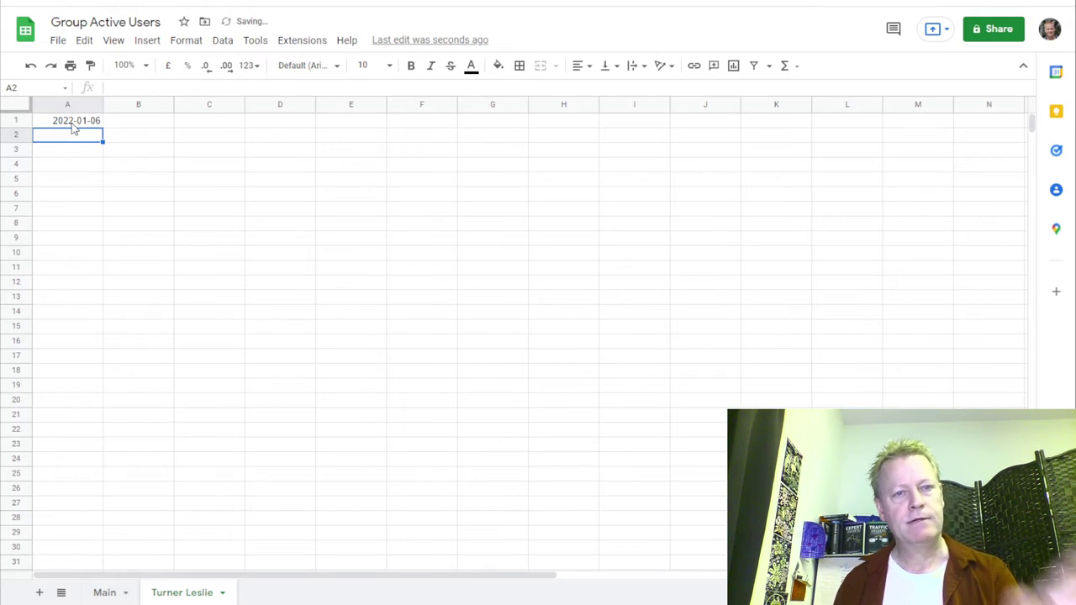
click(131, 125)
key(ctrl+Tab)
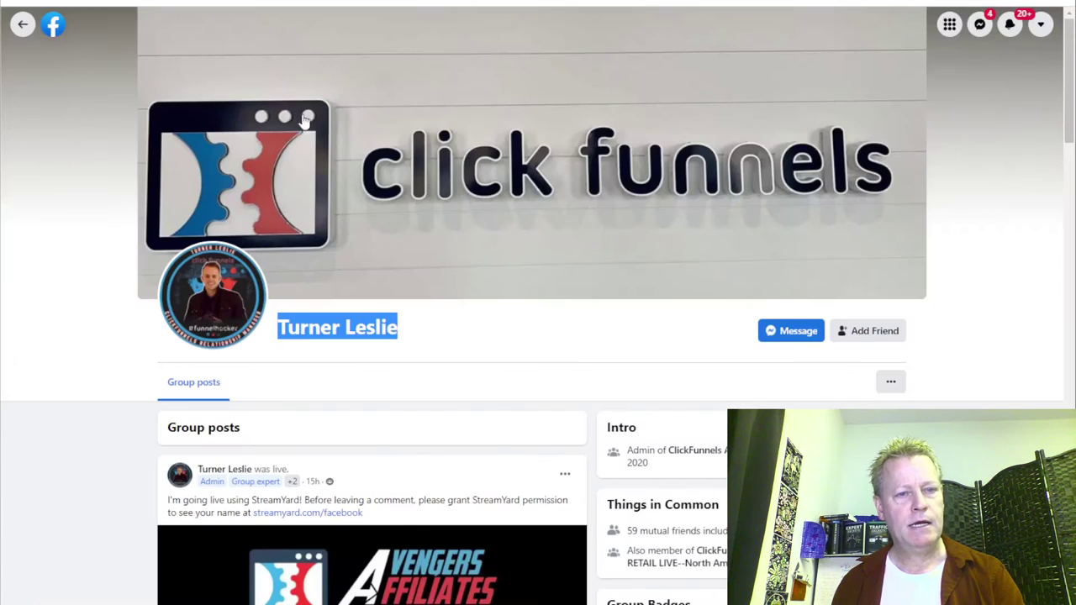
Copy the member's latest StreamYard live-post text into cell B1 of his sheet.
scroll(494, 363, down, 3)
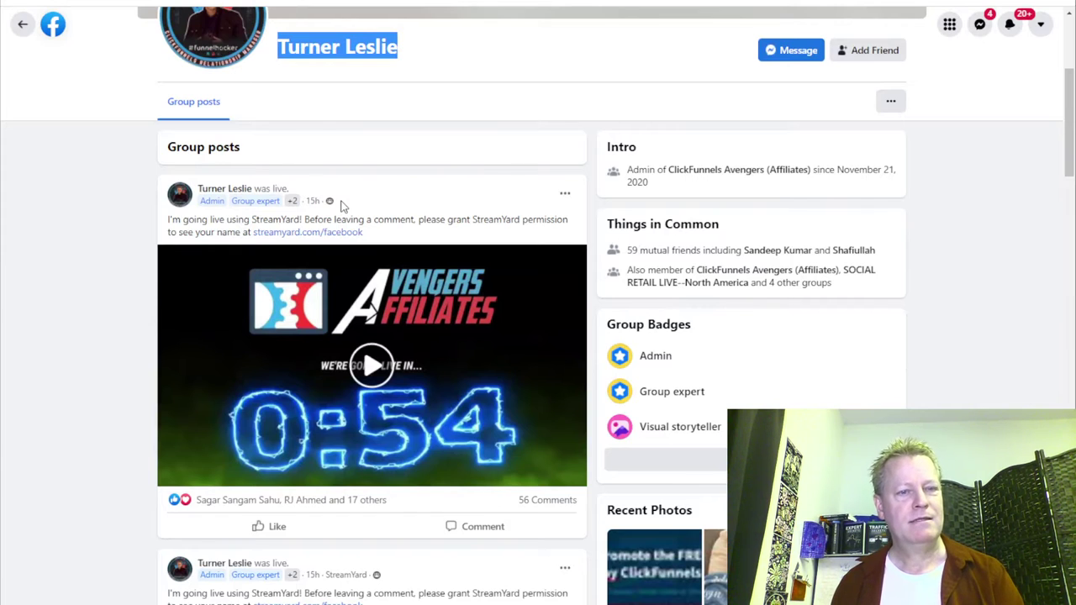
drag(377, 230, 162, 227)
key(ctrl+c)
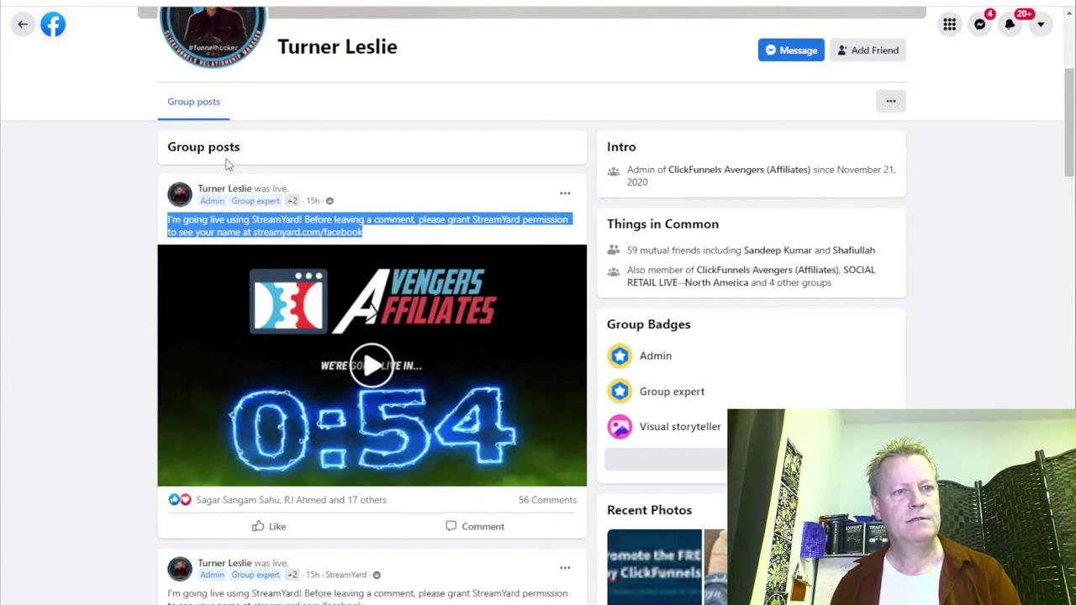
key(ctrl+Tab)
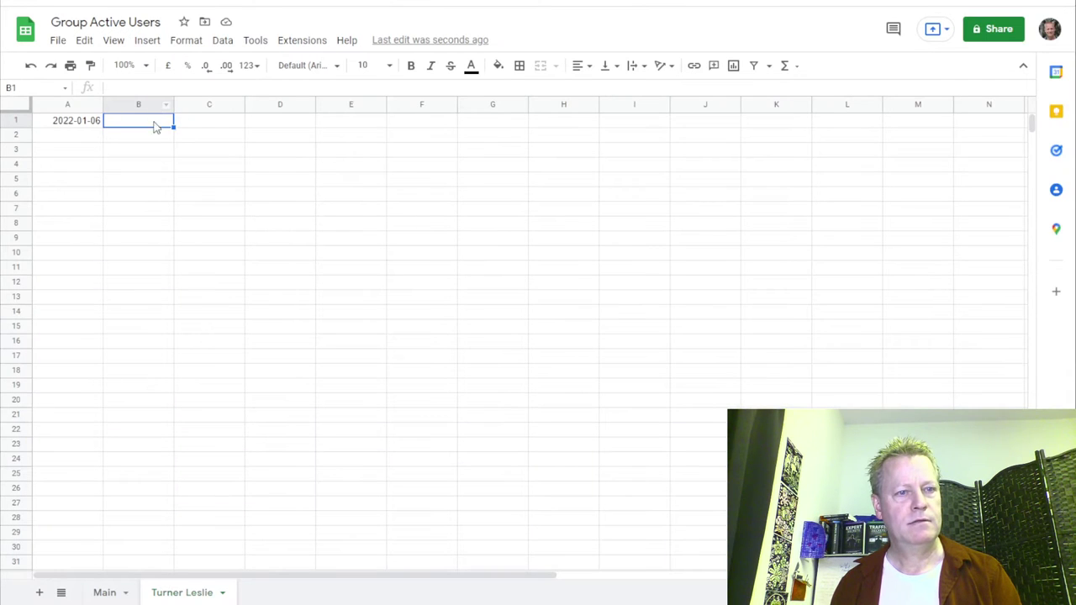
key(ctrl+v)
key(Down)
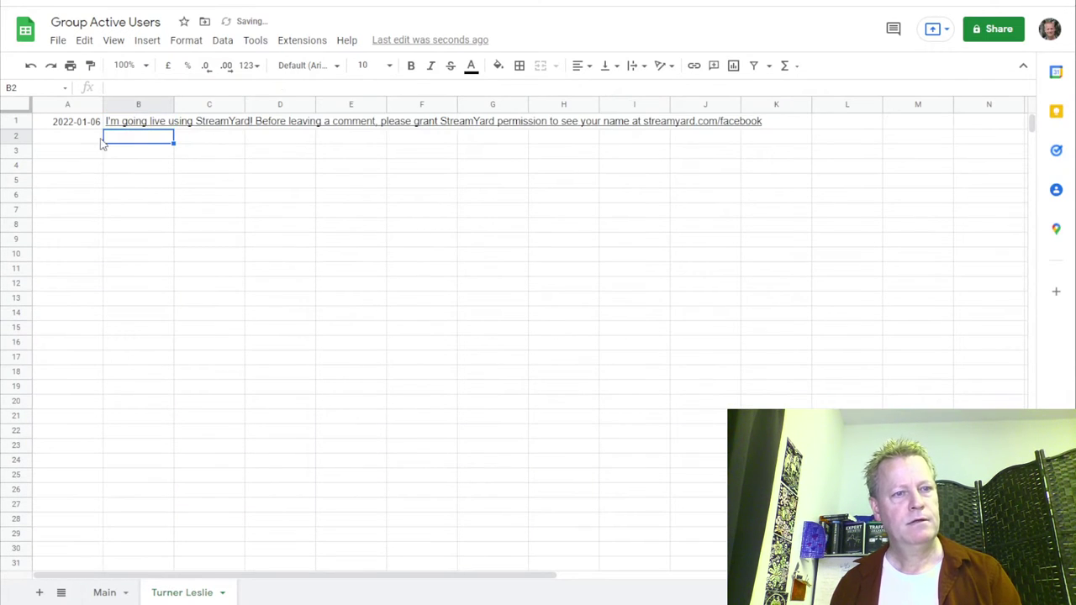
click(87, 140)
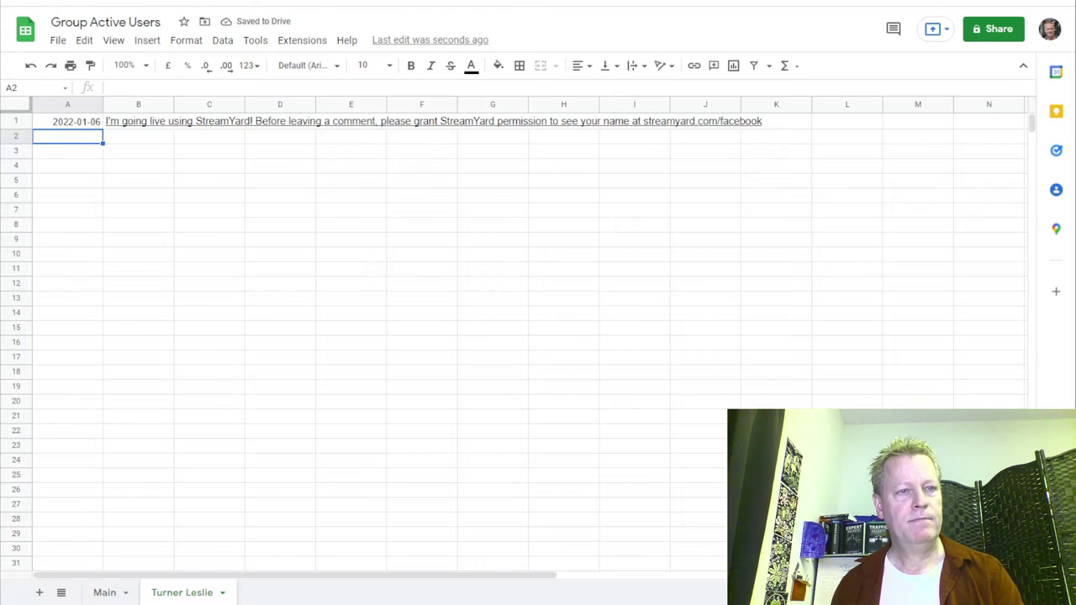
Scroll through the member's profile posts, then go back to the ClickFunnels Avengers group feed.
key(ctrl+Tab)
scroll(326, 178, down, 3)
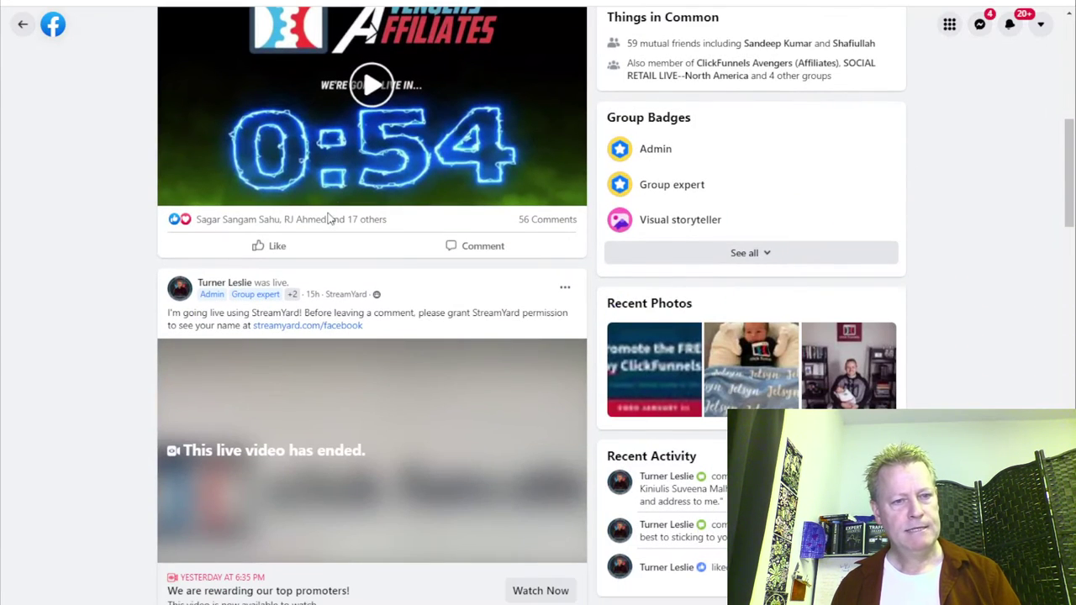
scroll(391, 303, down, 1)
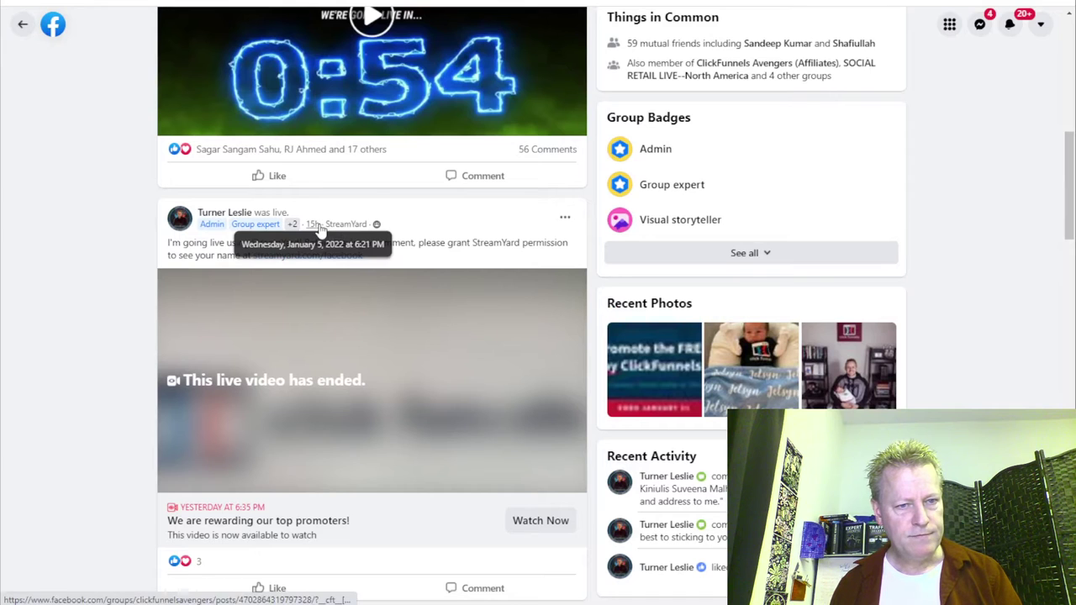
scroll(412, 255, down, 3)
scroll(378, 236, down, 2)
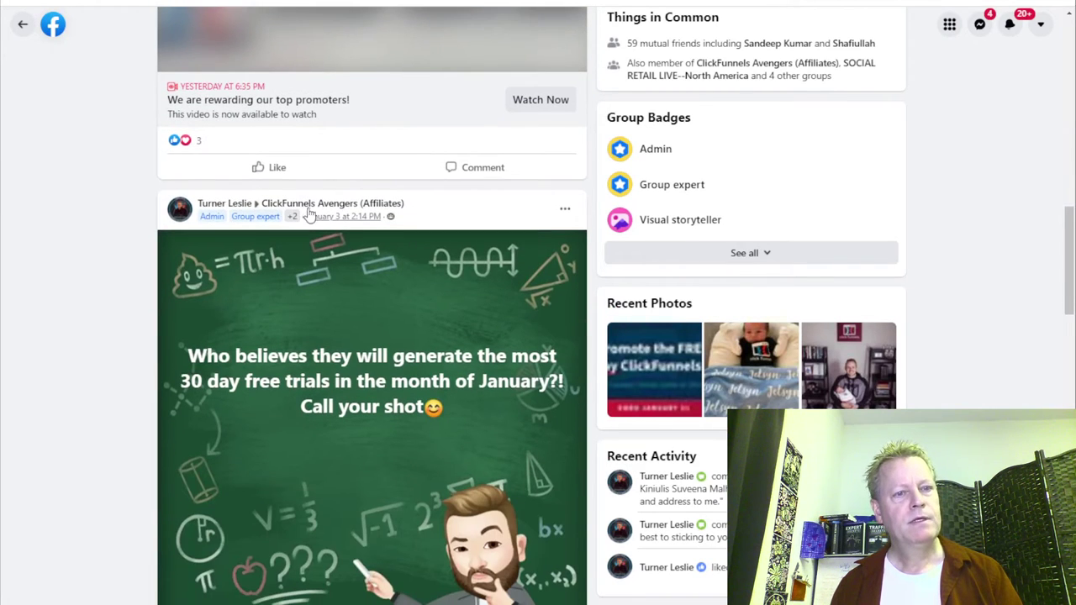
scroll(340, 214, down, 3)
scroll(340, 214, down, 2)
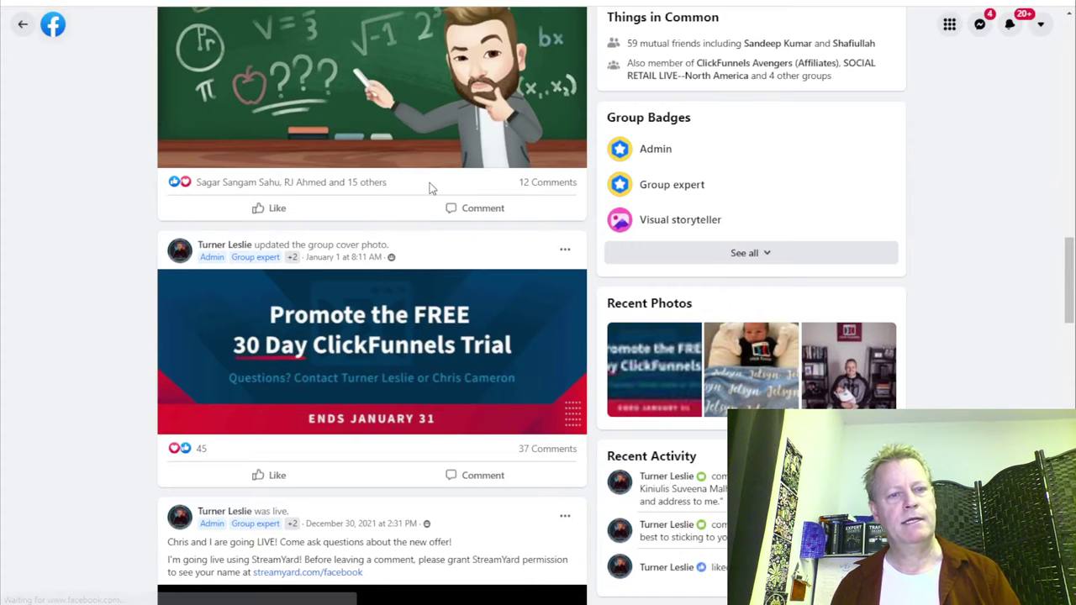
key(alt+Left)
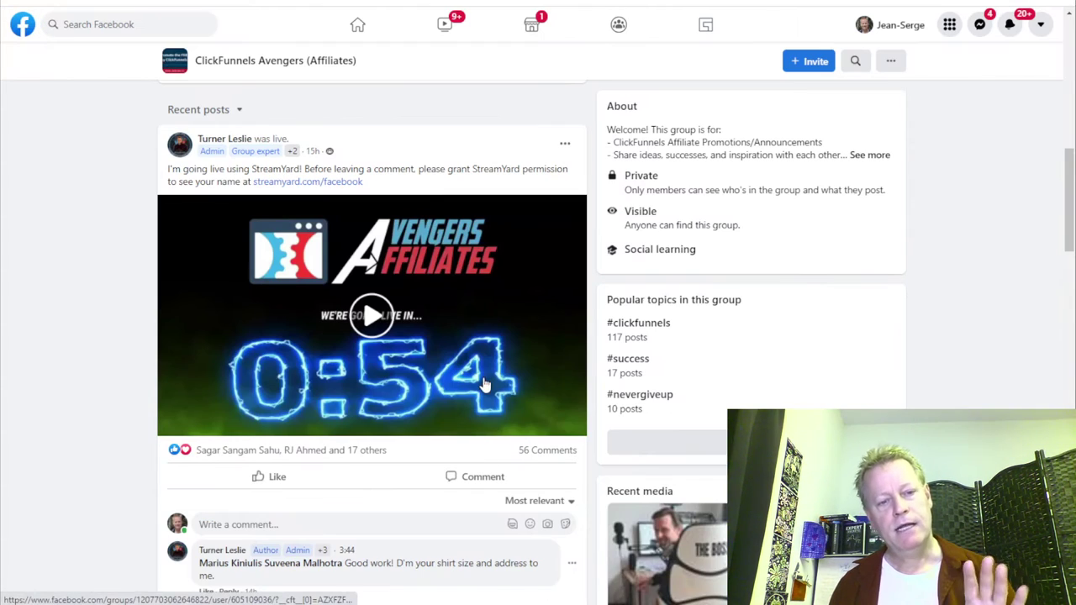
Load more comments on the latest live post and open the first commenter's profile in a new tab.
scroll(483, 379, down, 4)
scroll(448, 363, up, 3)
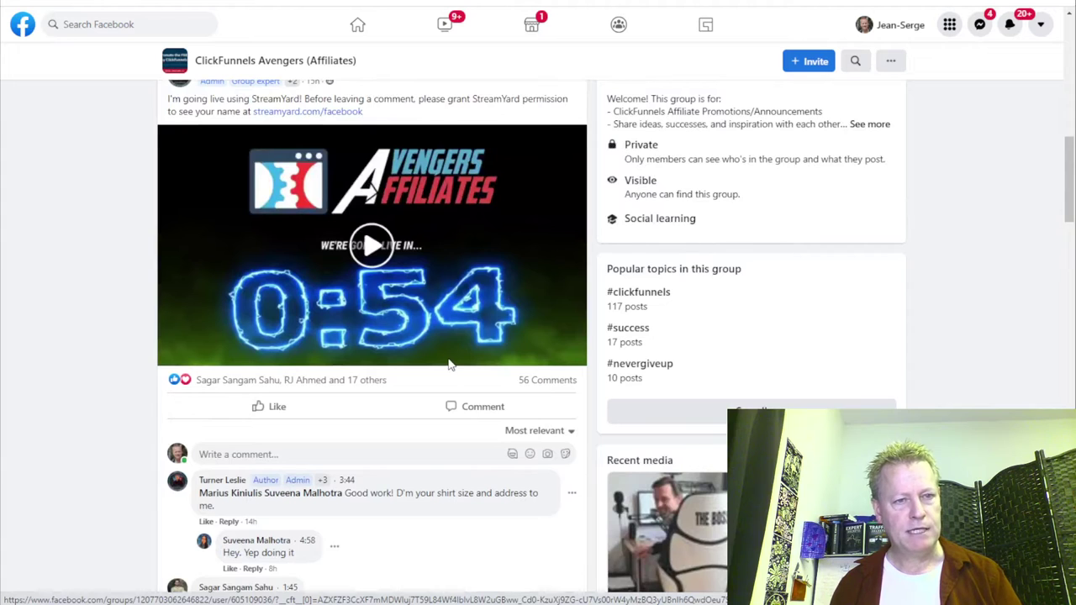
scroll(448, 363, up, 1)
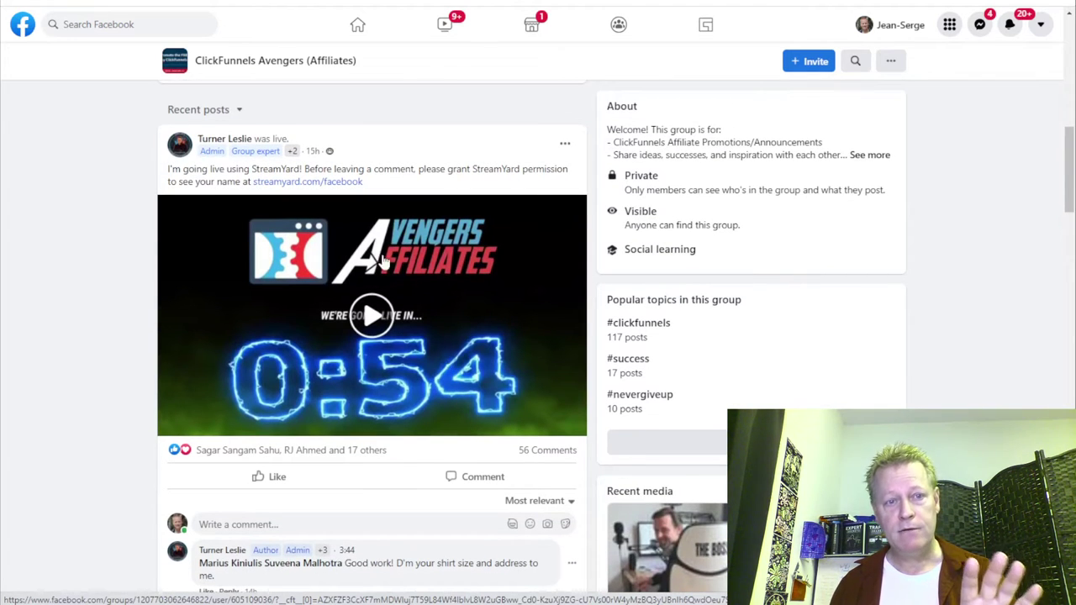
scroll(348, 545, down, 2)
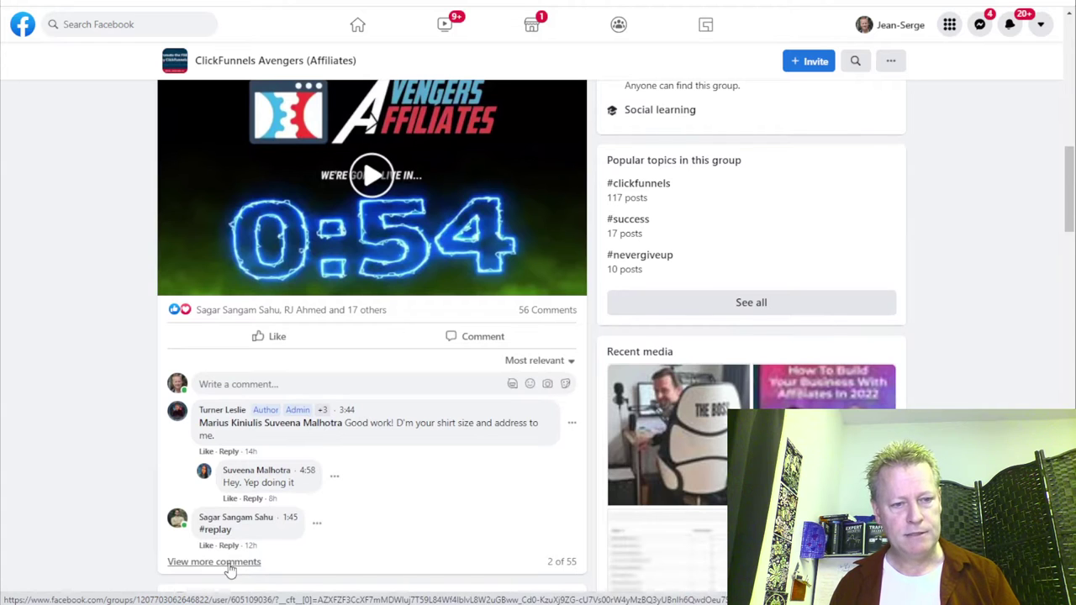
scroll(361, 501, down, 1)
scroll(362, 501, down, 1)
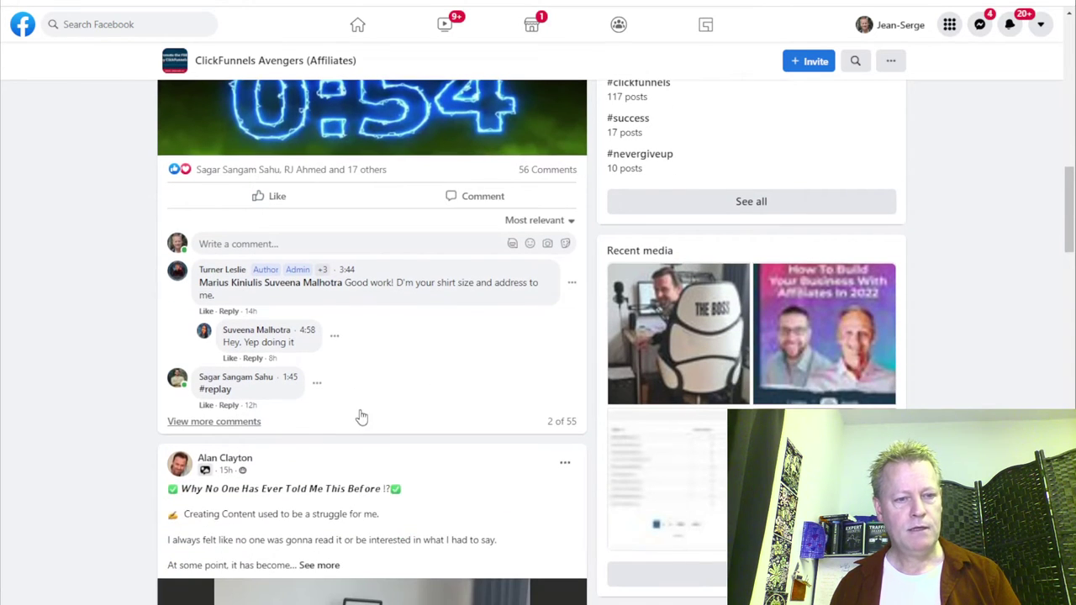
click(252, 421)
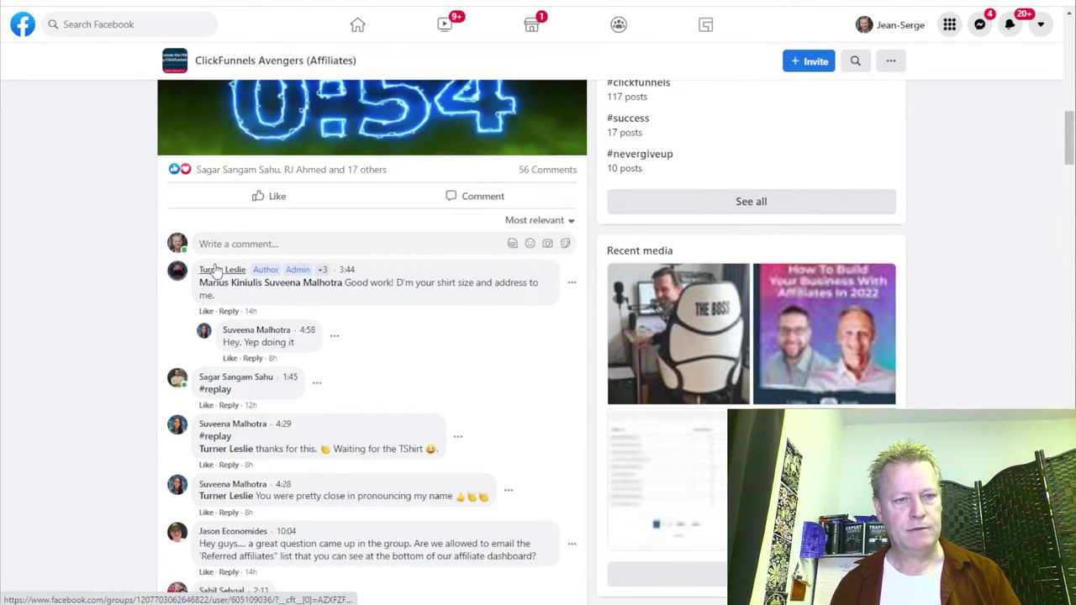
right_click(245, 380)
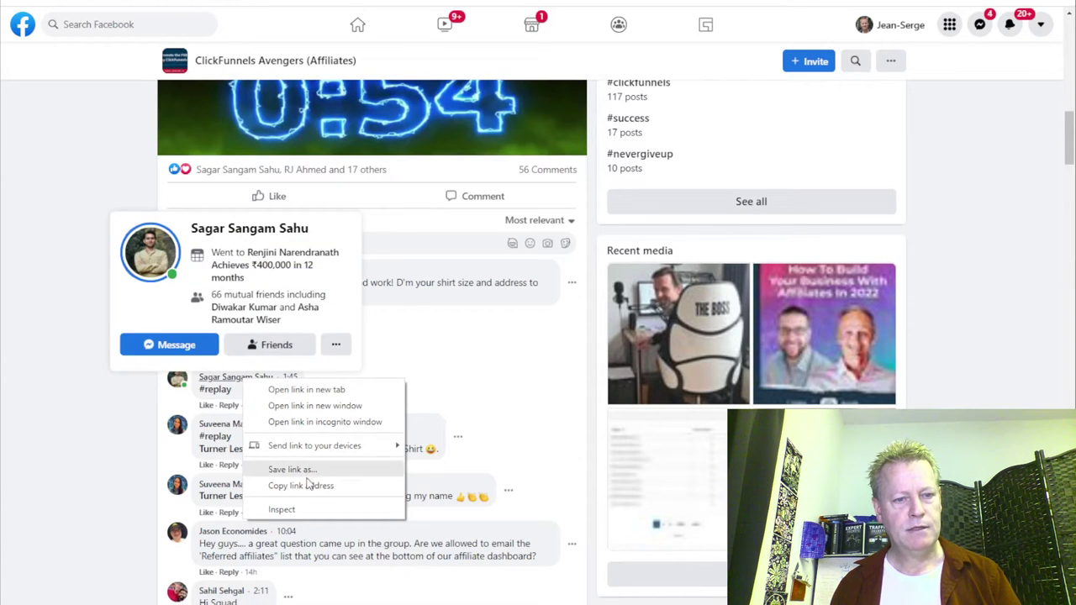
click(345, 390)
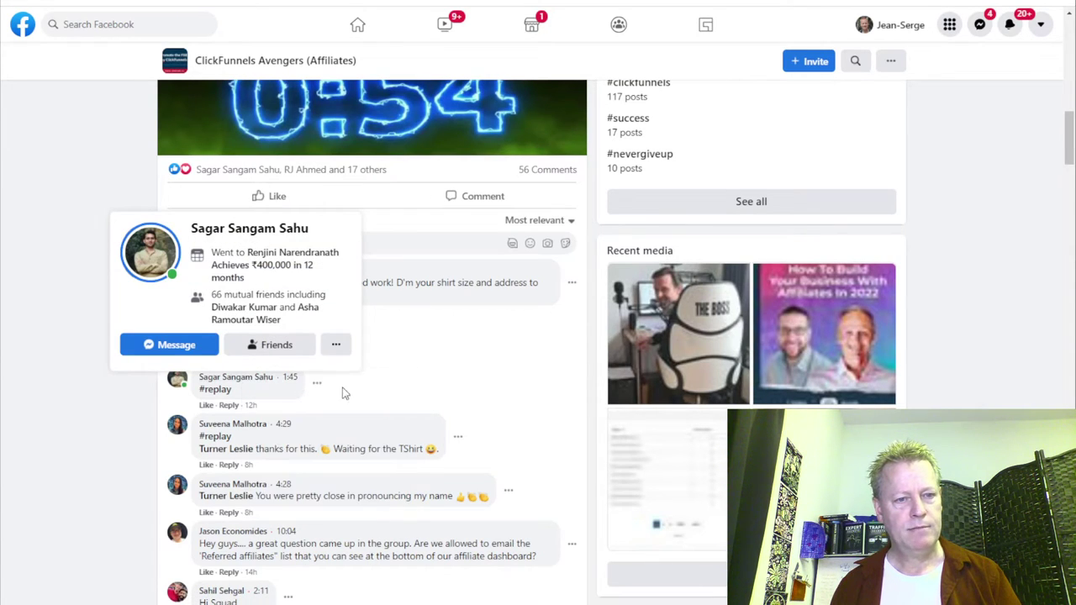
Open three more commenters' profiles in new tabs, then select the first commenter's name.
right_click(245, 426)
click(287, 437)
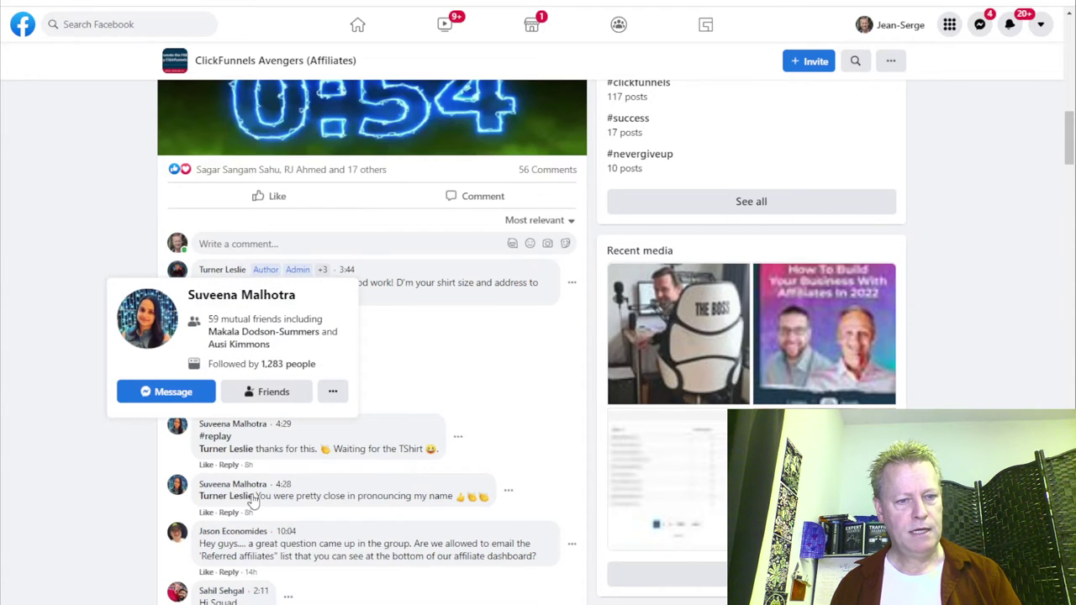
right_click(233, 533)
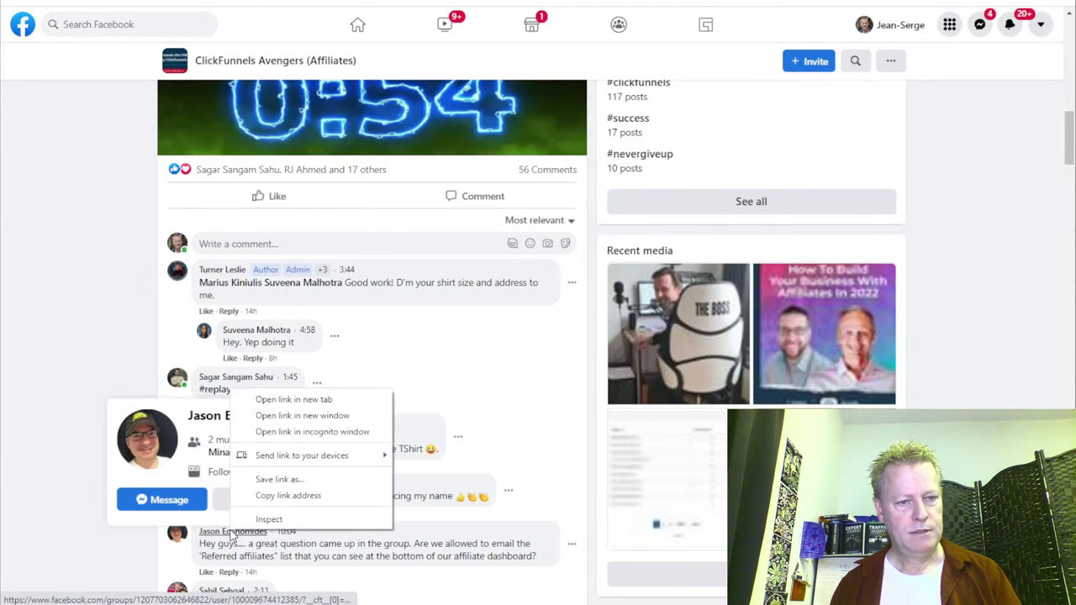
click(290, 400)
scroll(319, 454, down, 2)
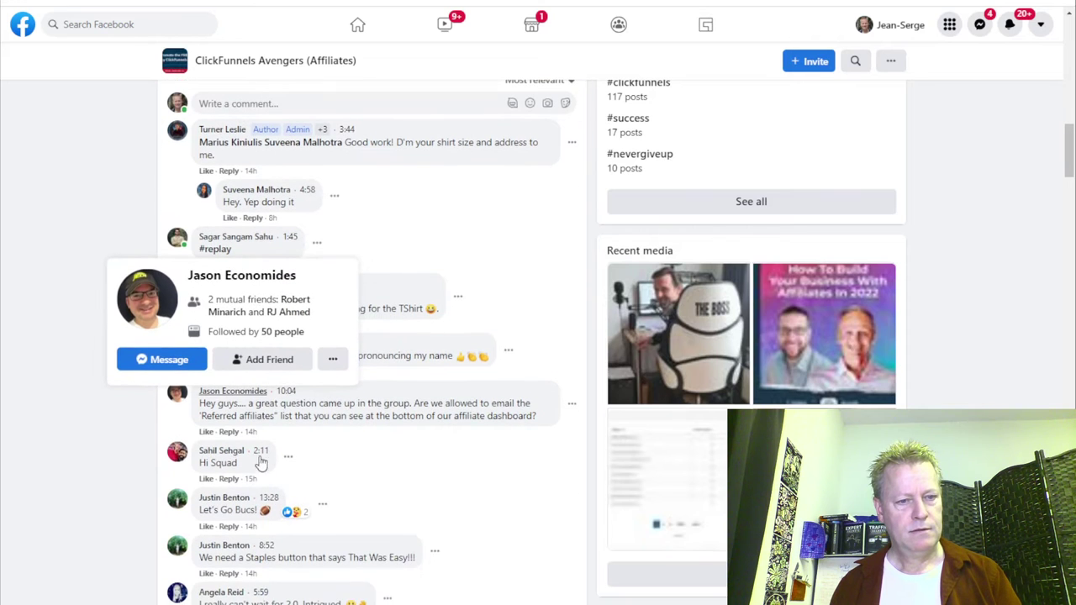
right_click(227, 453)
click(290, 458)
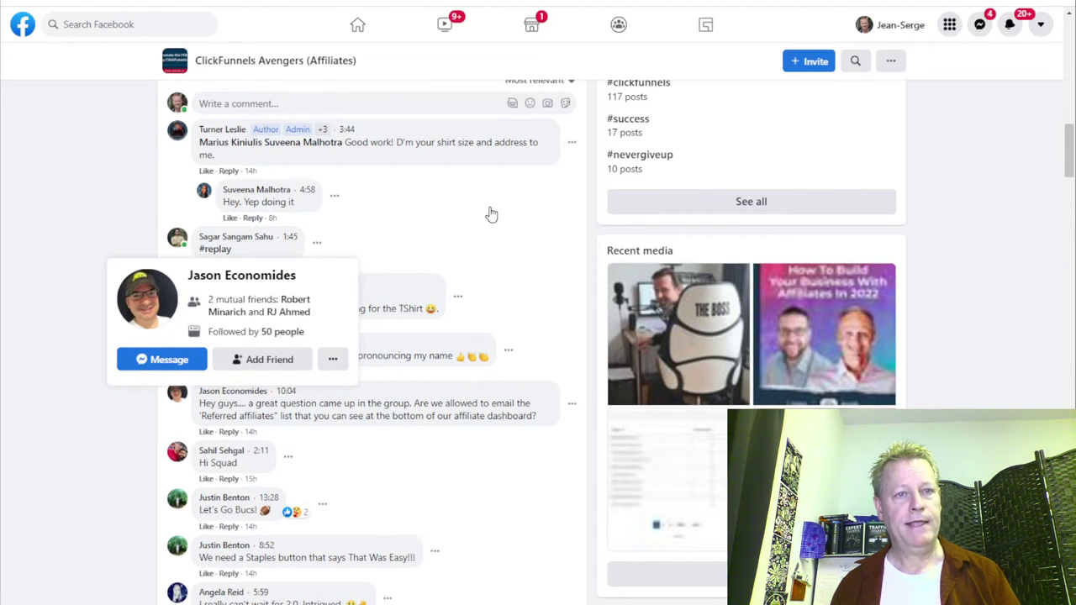
key(ctrl+Tab)
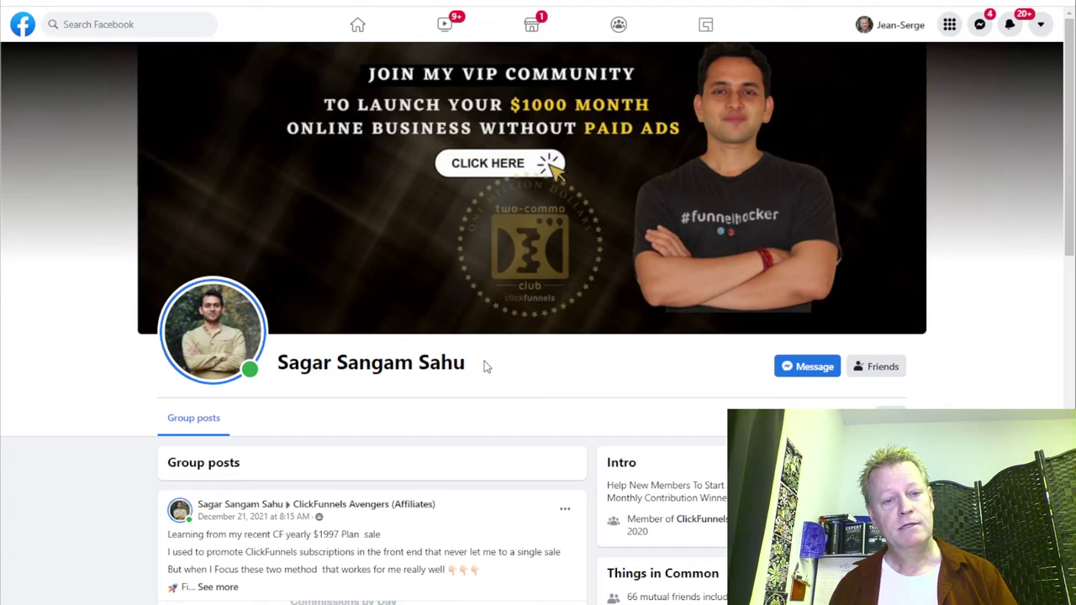
drag(484, 366, 278, 363)
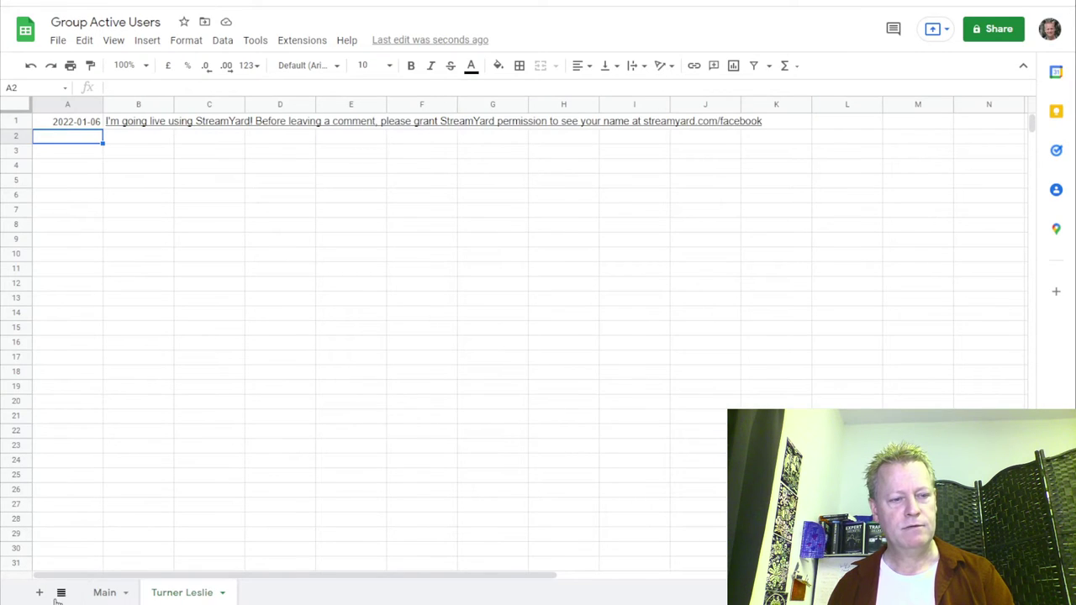
Rename the new sheet to the commenter's name and enter 2022-01-06 in A1.
double_click(269, 593)
click(82, 120)
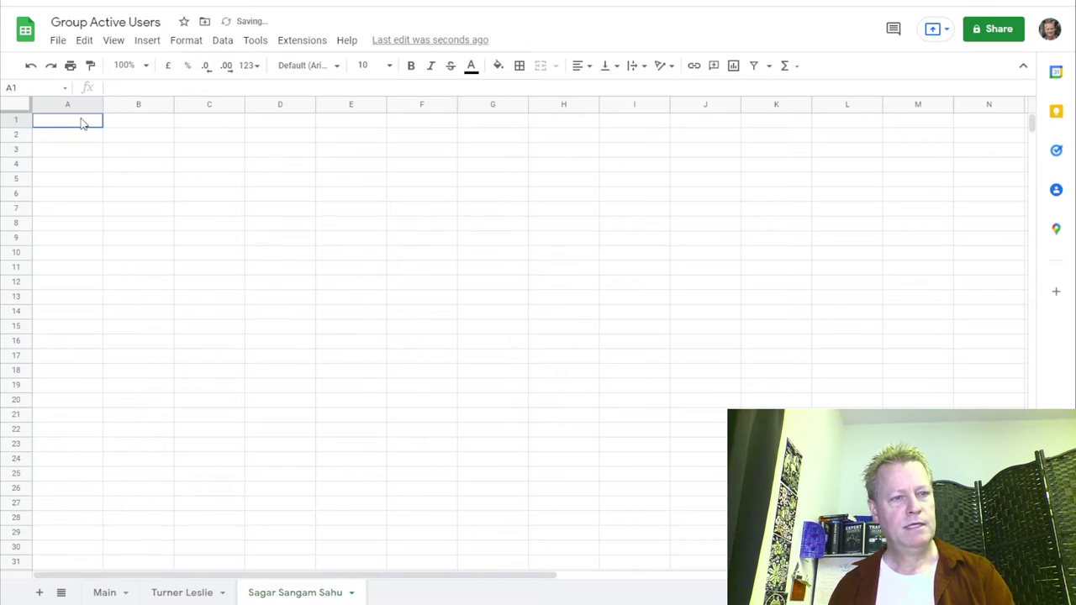
text(2022)
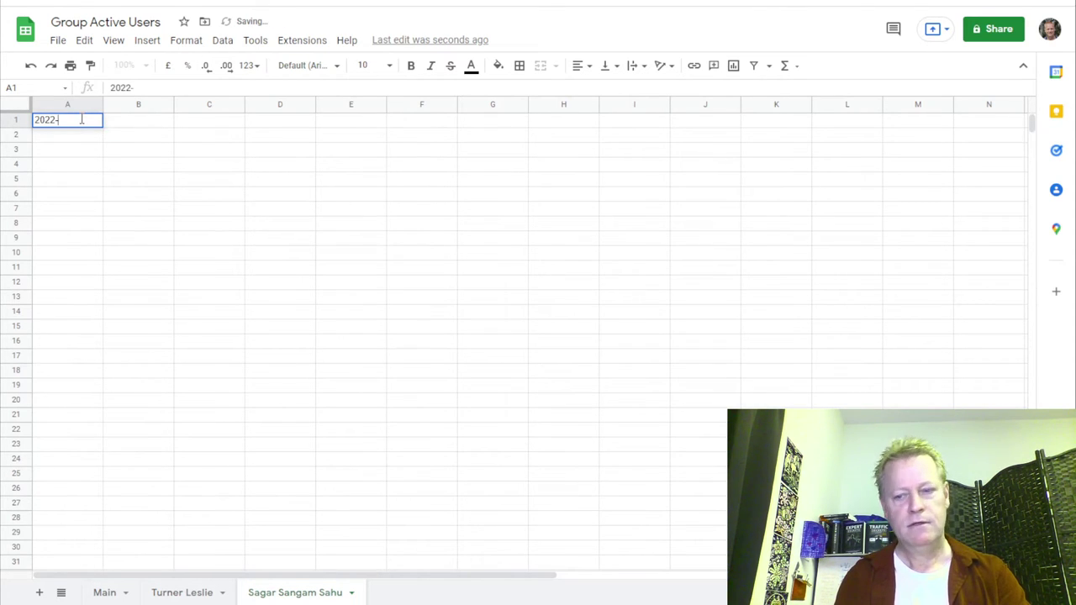
text(-01-06)
key(Tab)
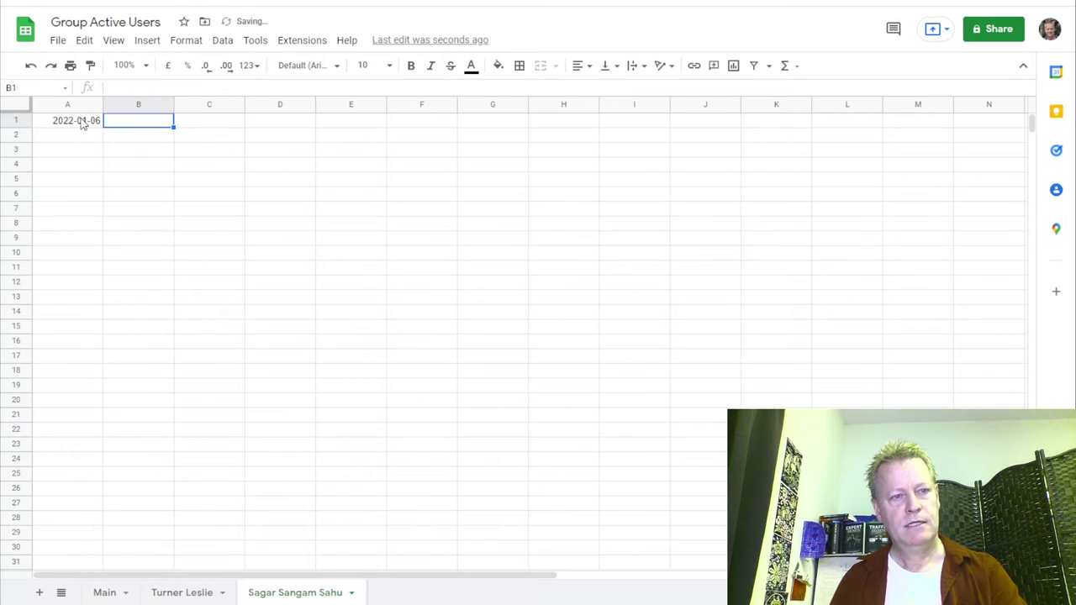
key(ctrl+Tab)
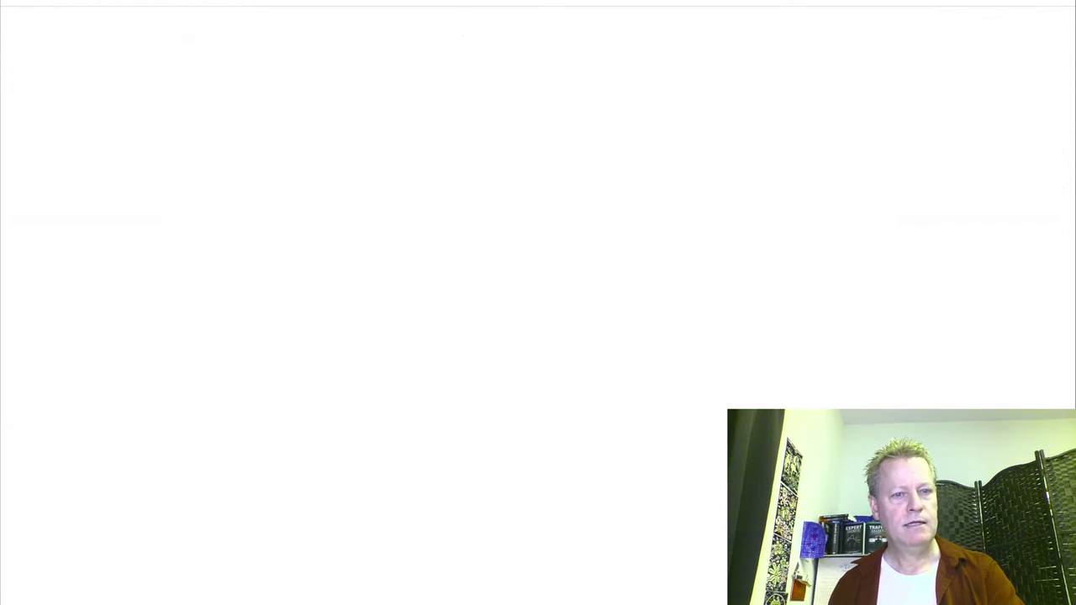
Select the commenter's #replay comment and log 'Commented' in cell B1 of his sheet.
scroll(533, 413, down, 3)
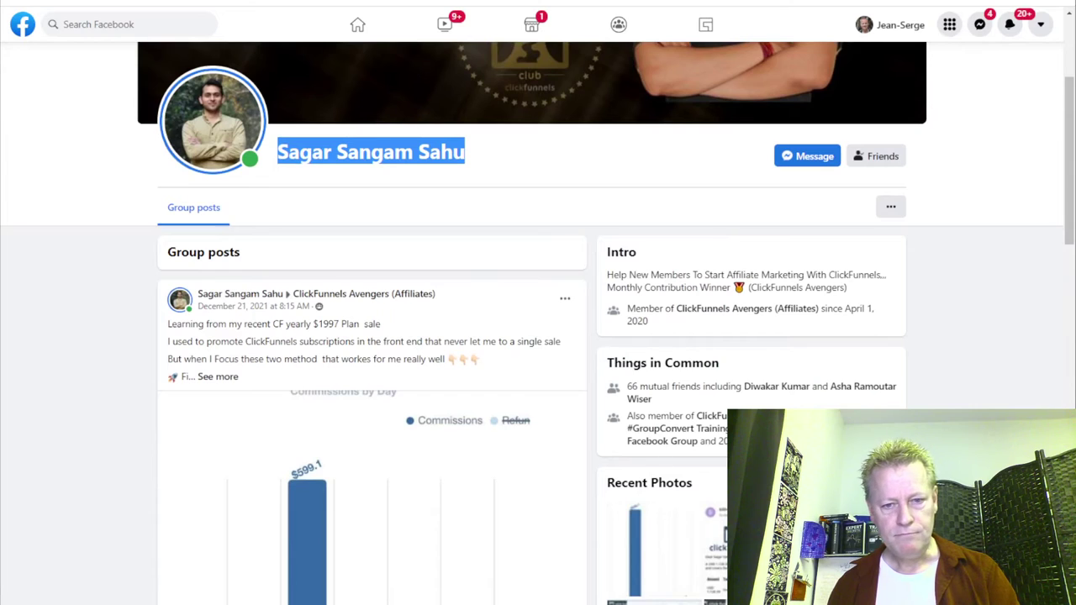
scroll(533, 336, down, 5)
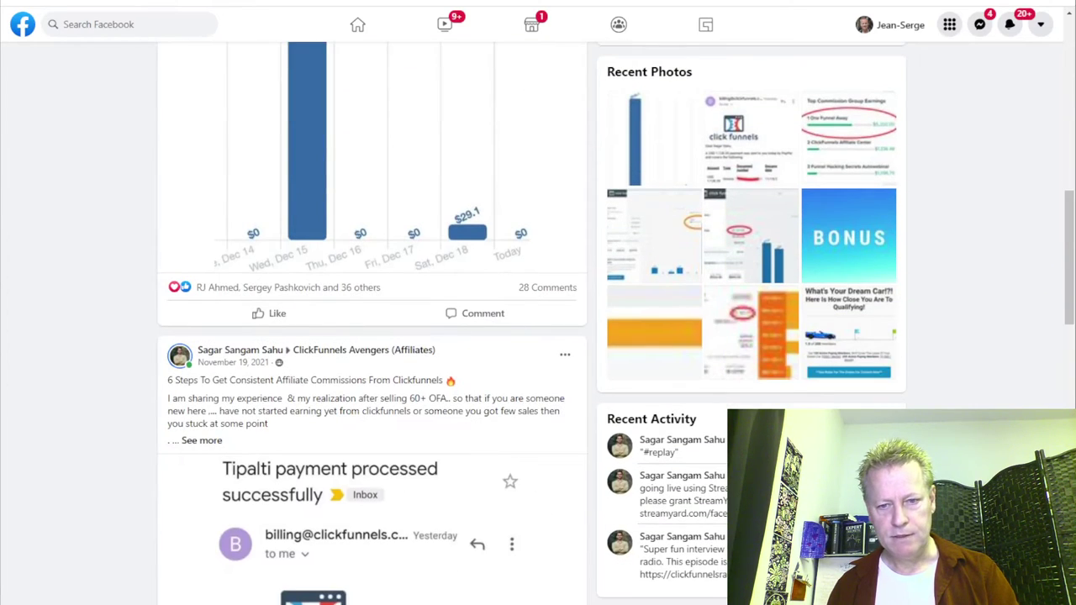
drag(697, 455, 639, 454)
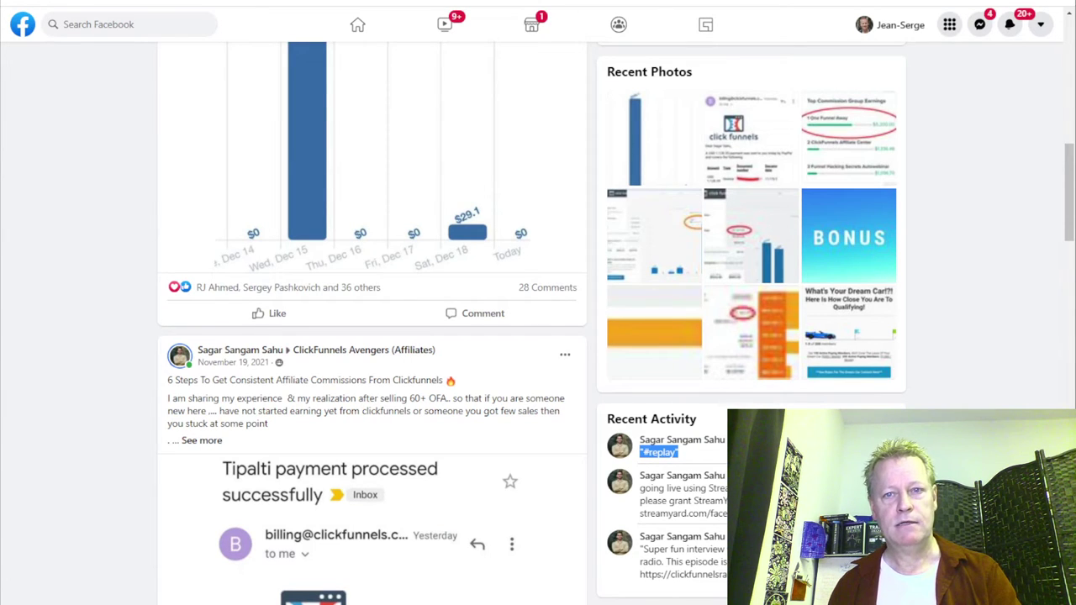
key(ctrl+Tab)
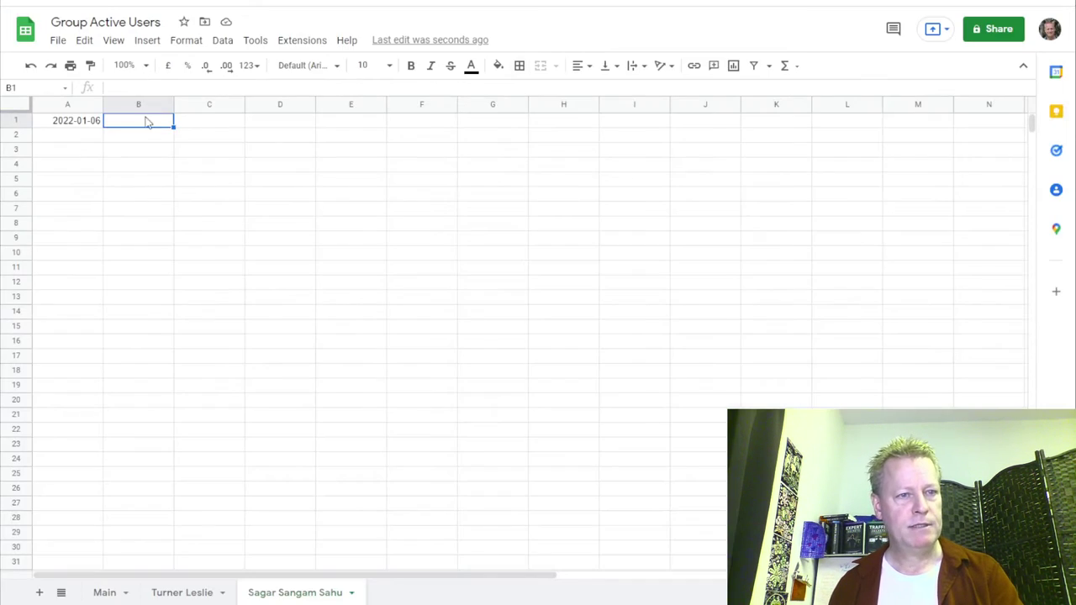
text(Commented)
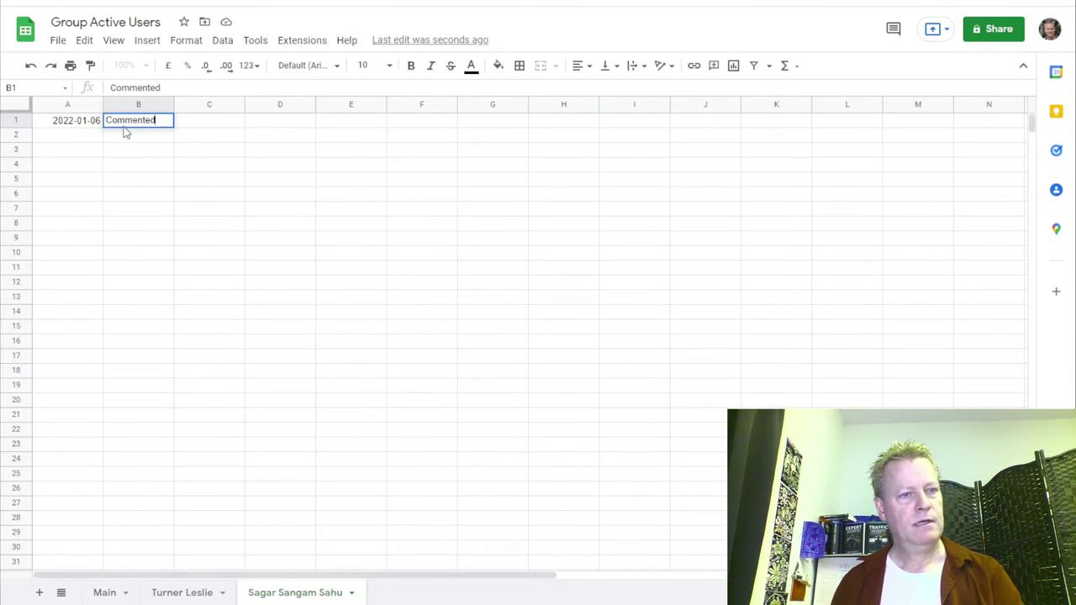
key(Return)
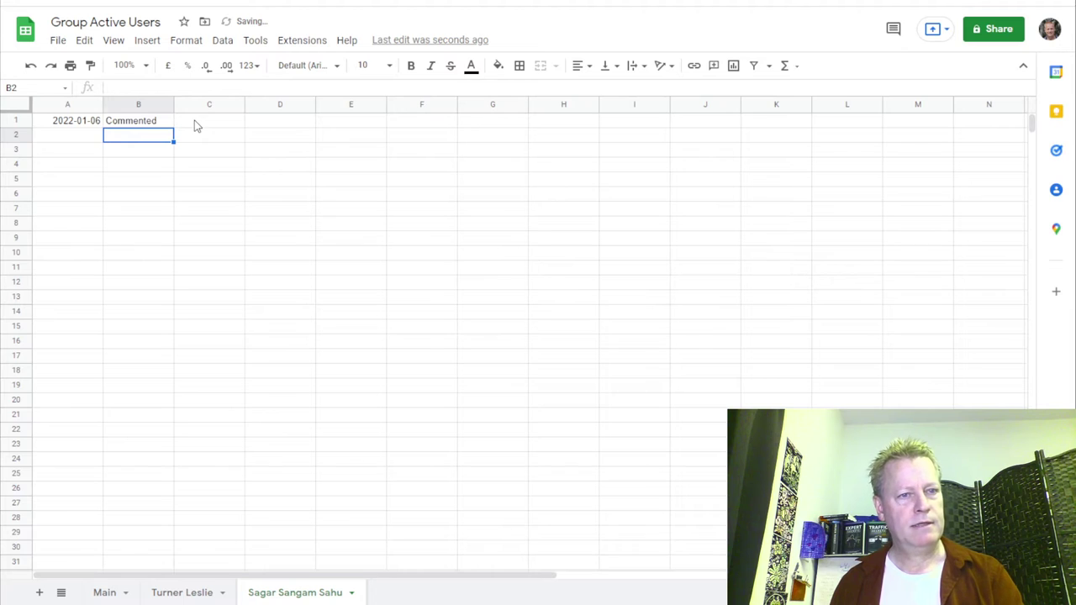
click(196, 126)
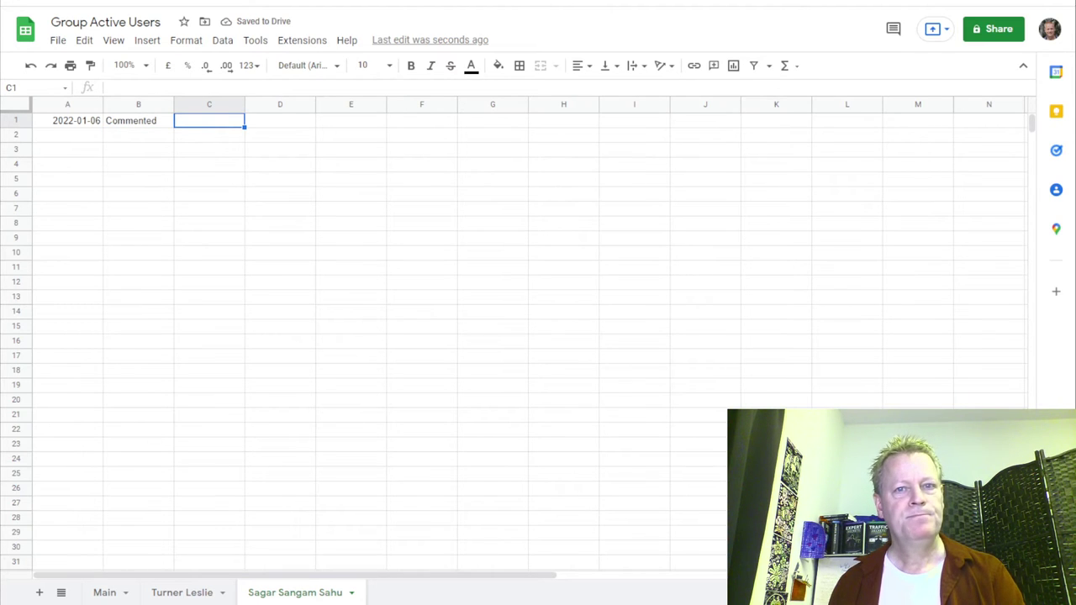
key(alt+Tab)
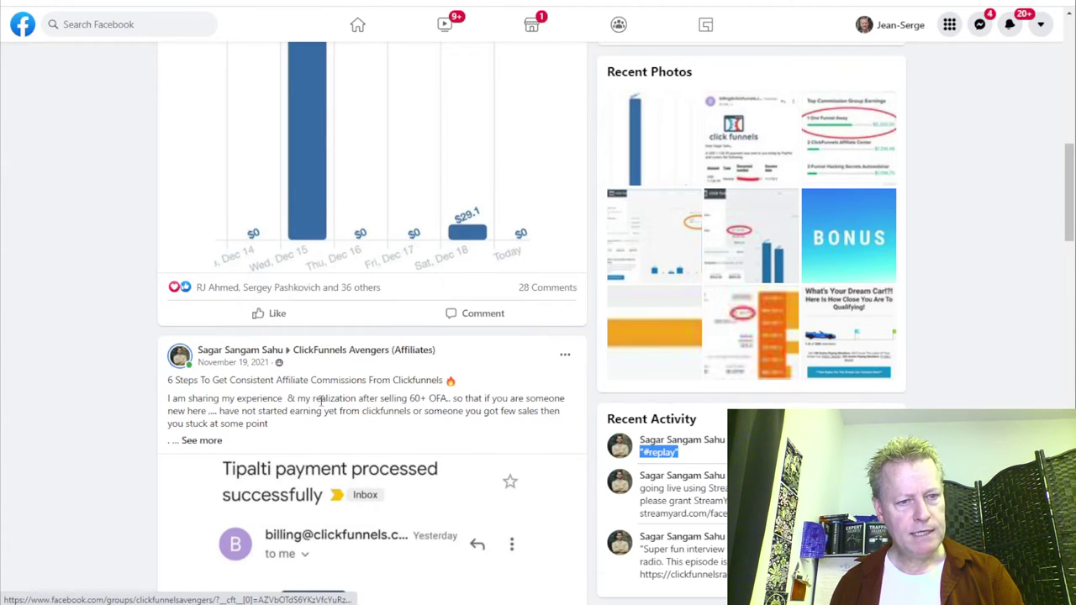
scroll(361, 429, up, 6)
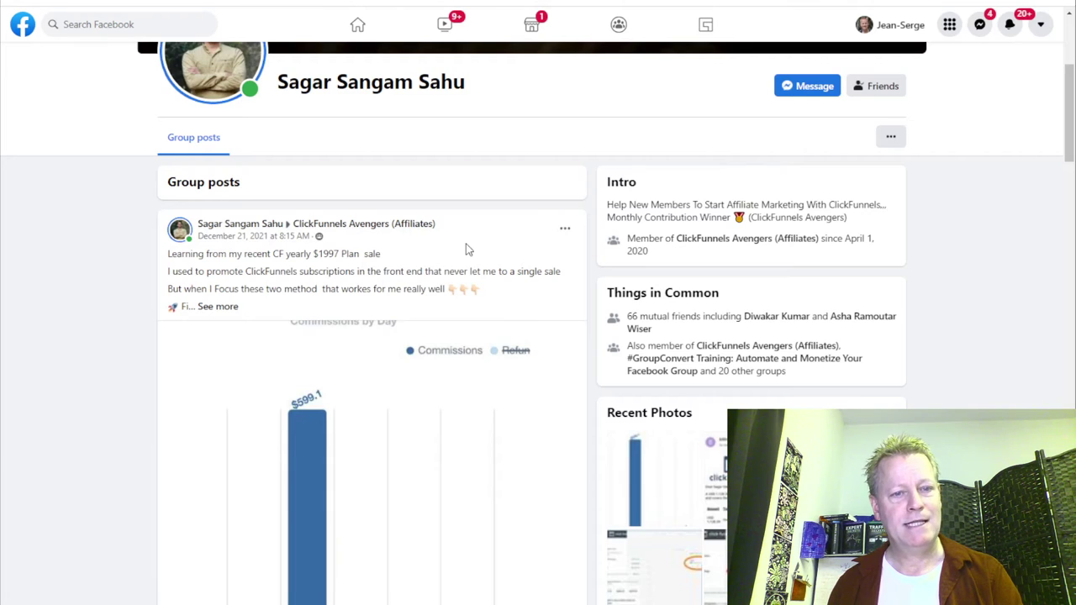
scroll(465, 248, down, 4)
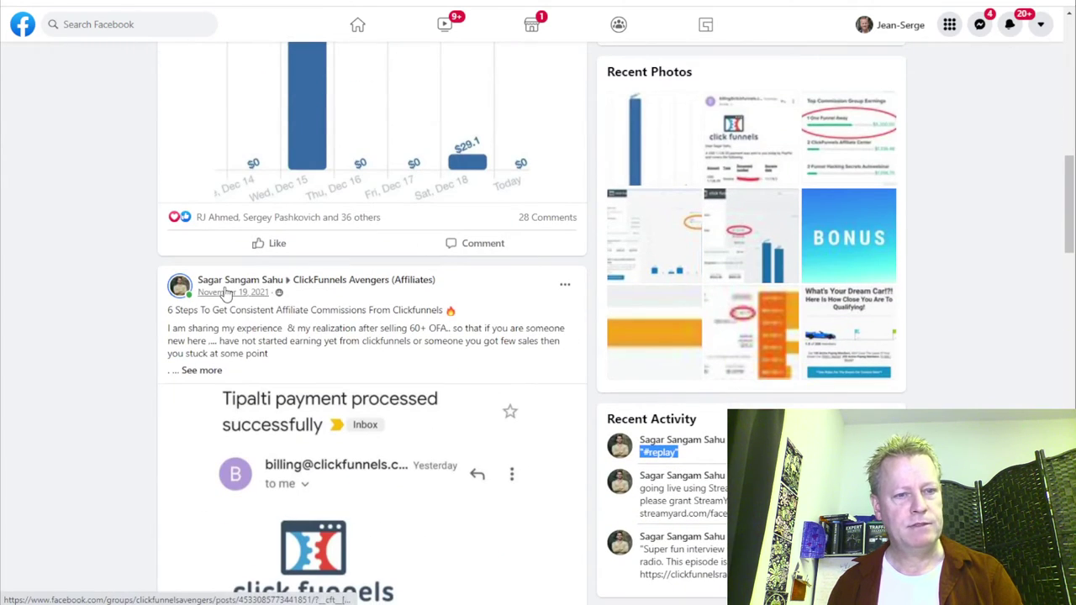
scroll(409, 300, down, 8)
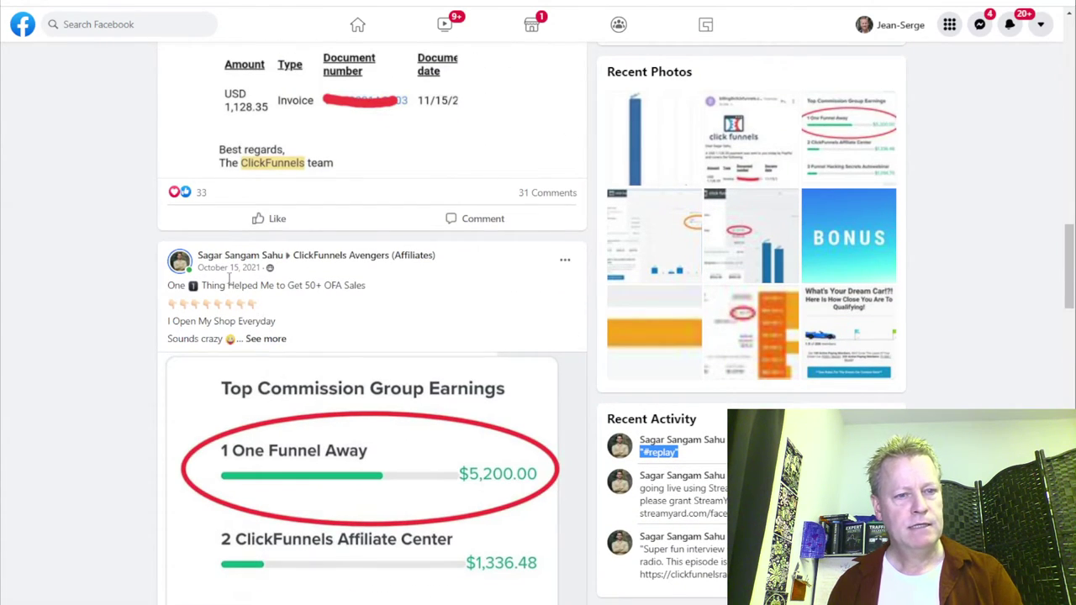
scroll(228, 278, down, 8)
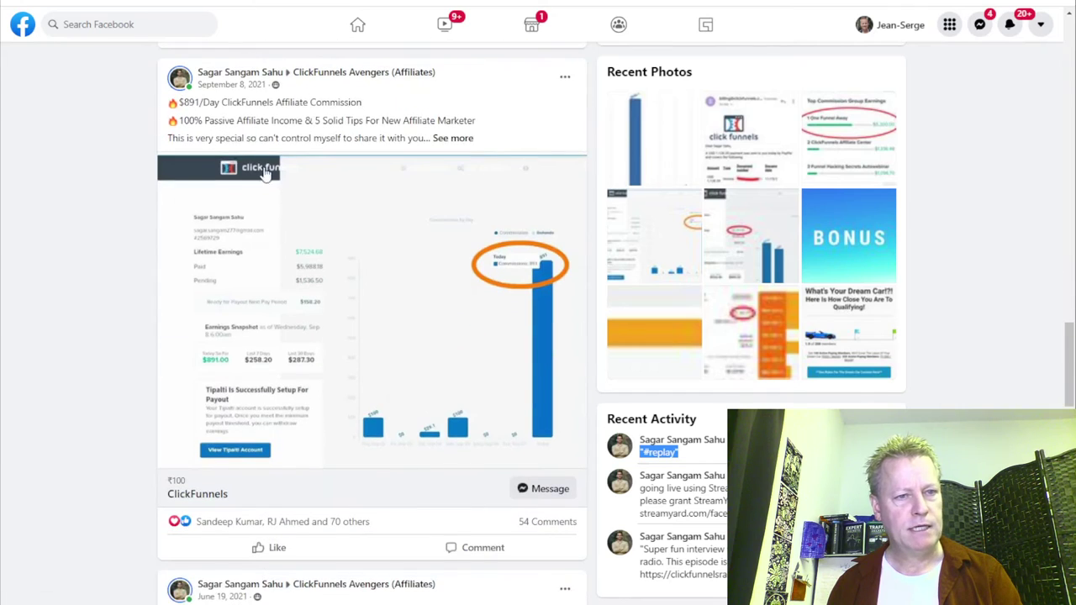
scroll(396, 336, down, 3)
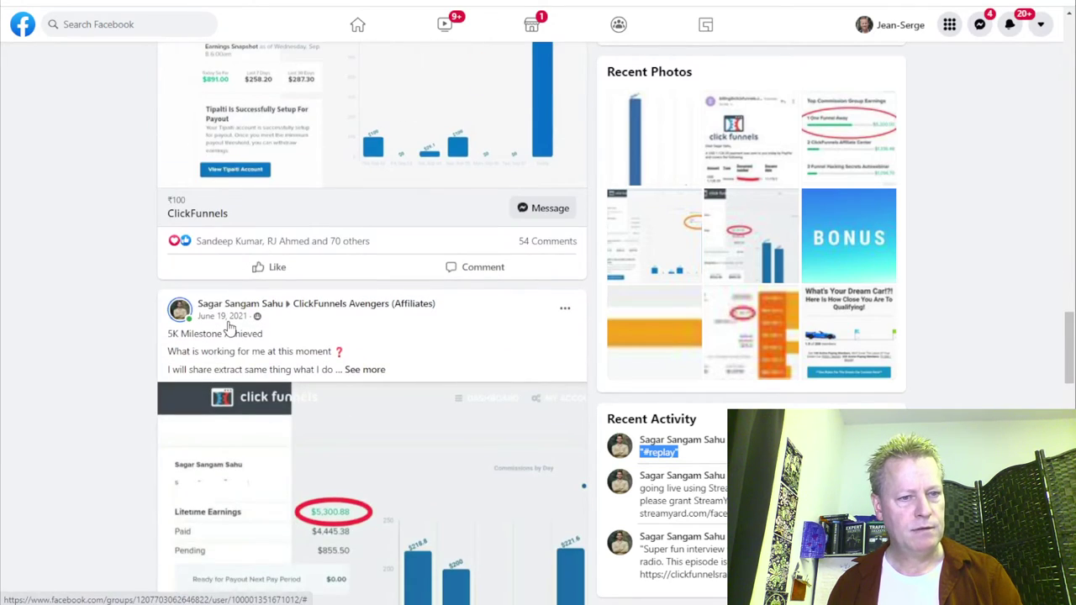
scroll(377, 360, down, 3)
scroll(377, 359, up, 20)
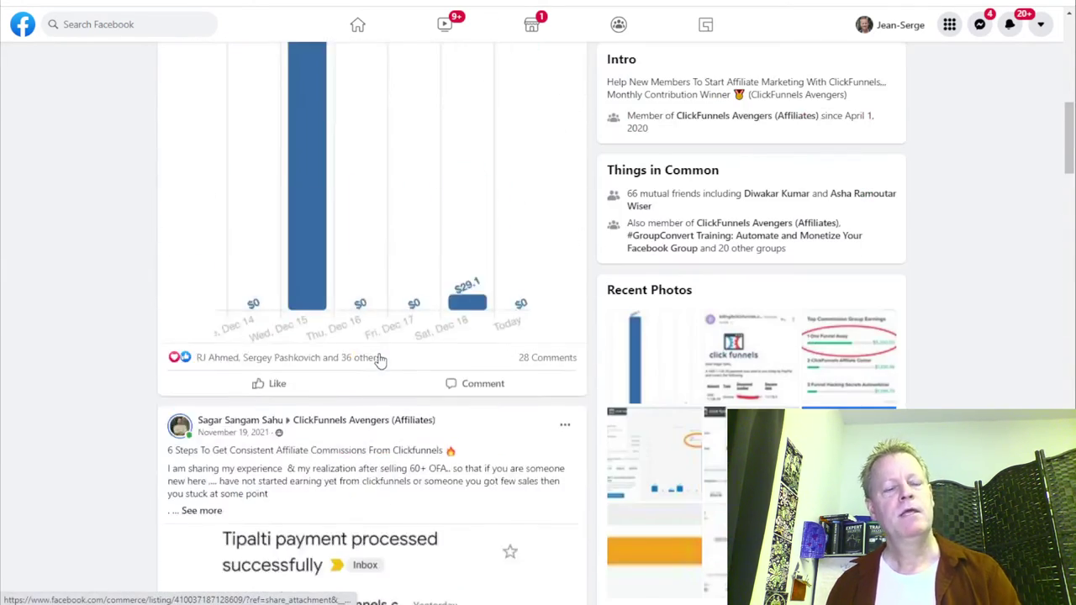
scroll(380, 360, up, 2)
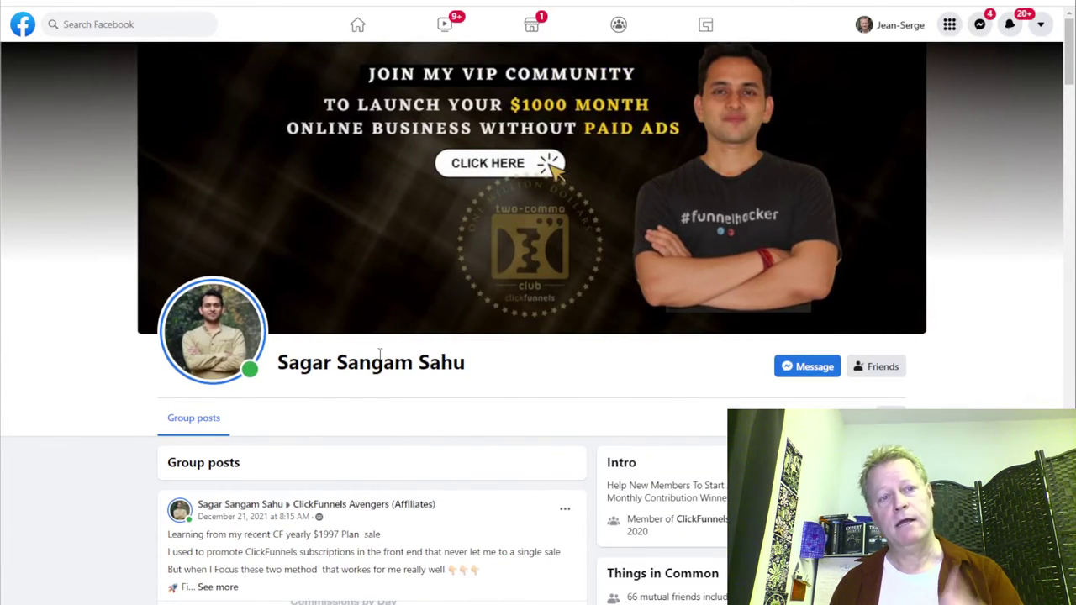
Go back to the previous member's profile and scroll through their group posts.
key(alt+Left)
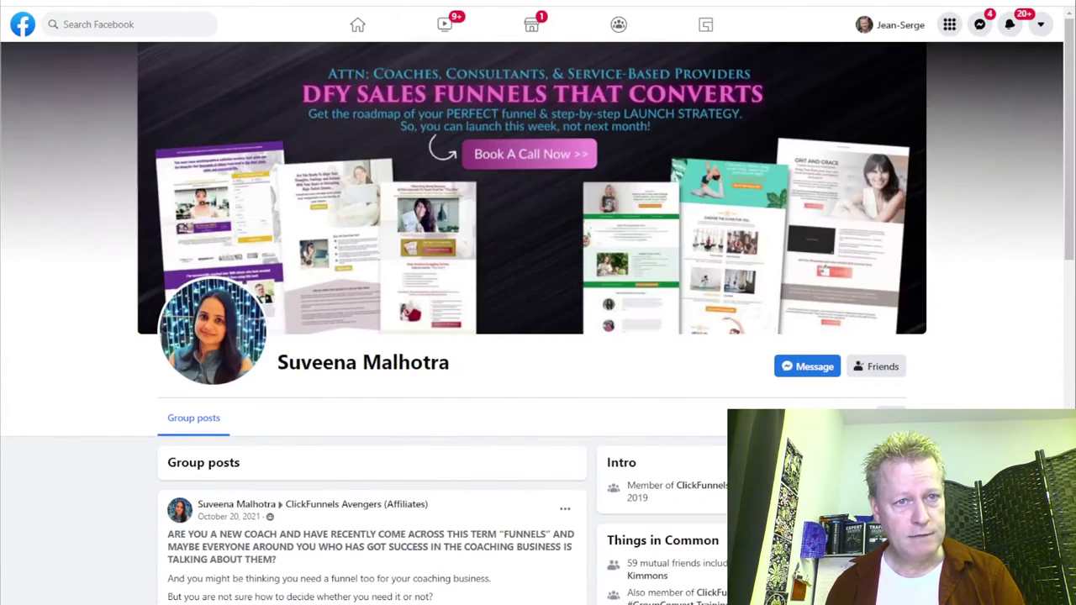
scroll(471, 389, down, 3)
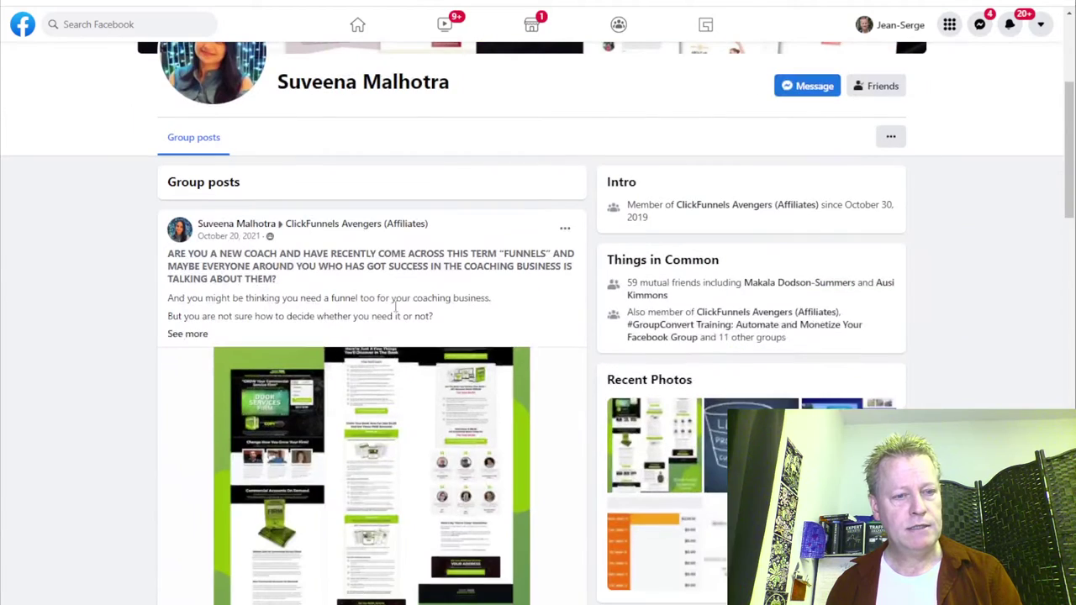
scroll(367, 299, down, 5)
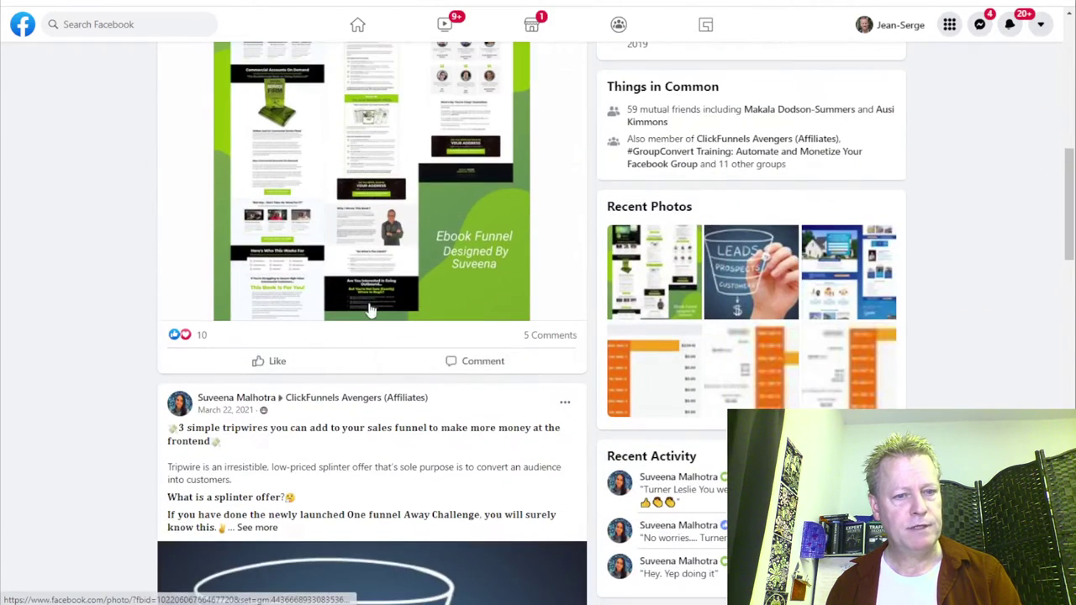
scroll(469, 431, down, 9)
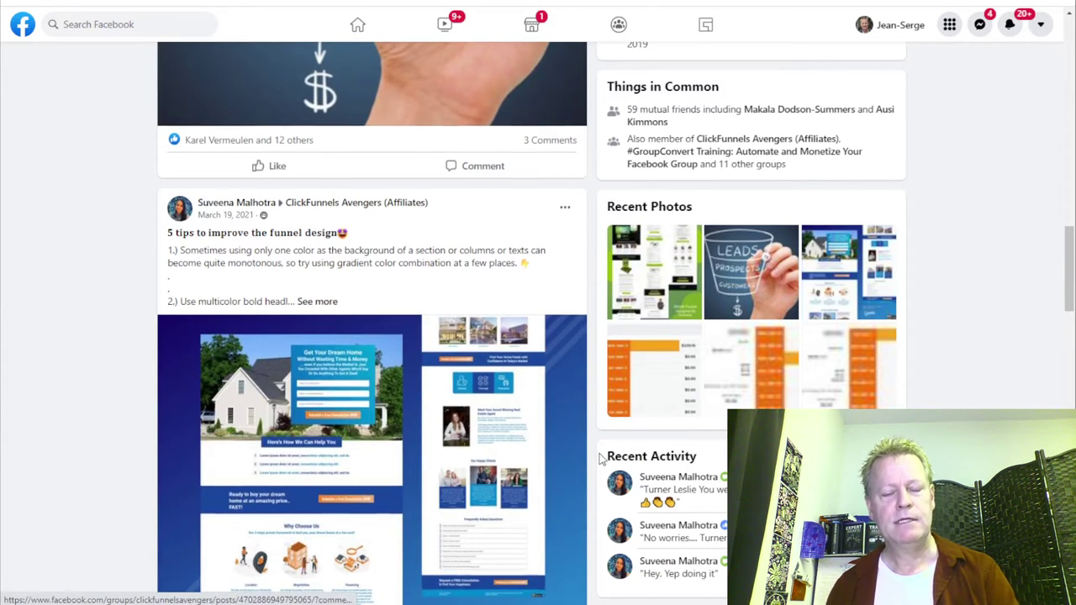
scroll(599, 454, up, 10)
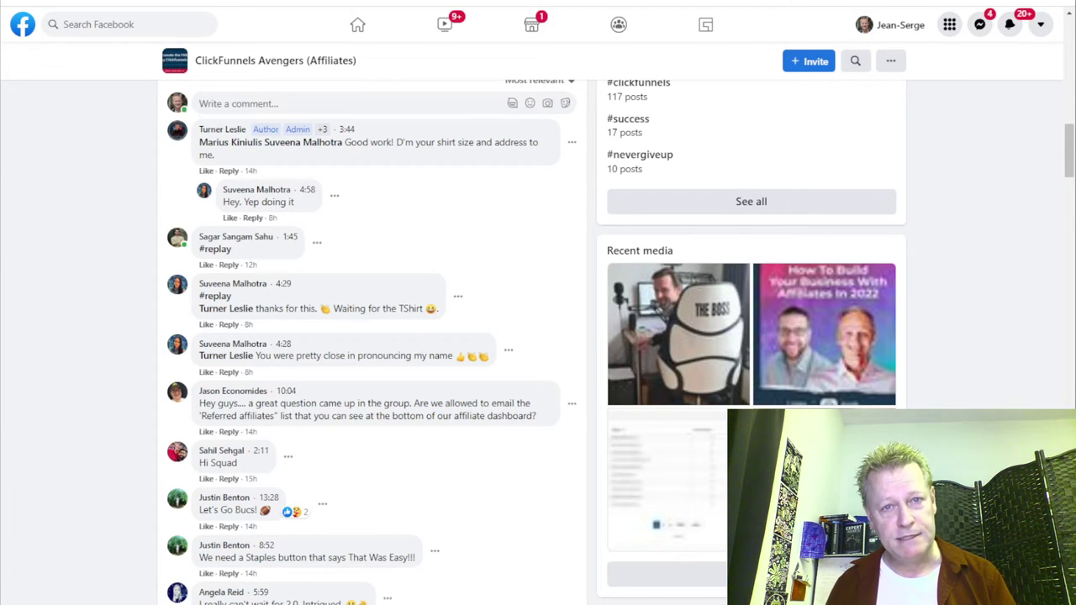
scroll(310, 145, up, 15)
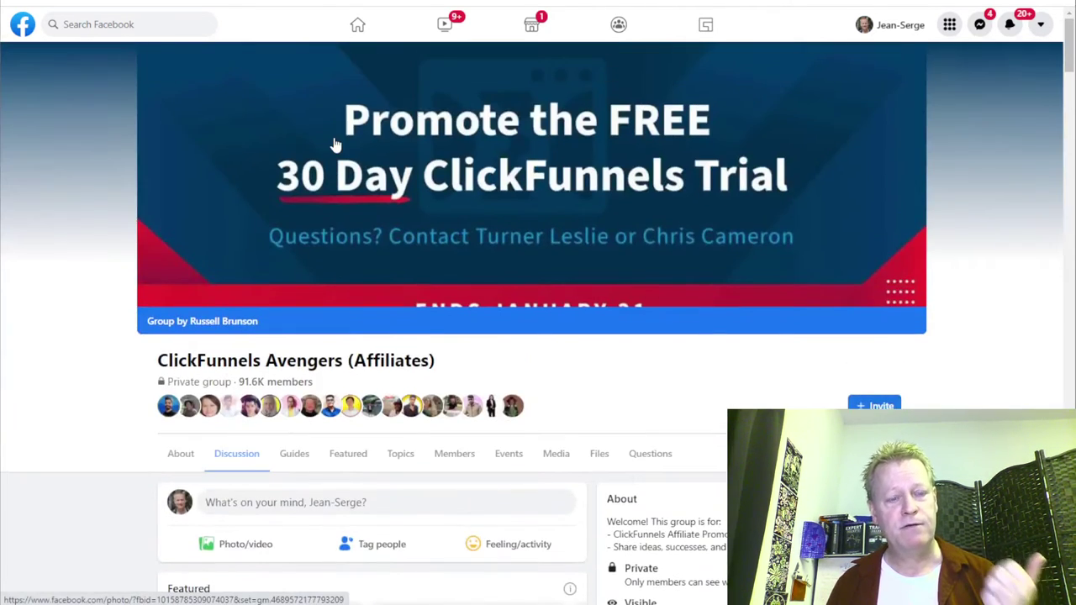
scroll(332, 147, down, 5)
scroll(333, 145, down, 20)
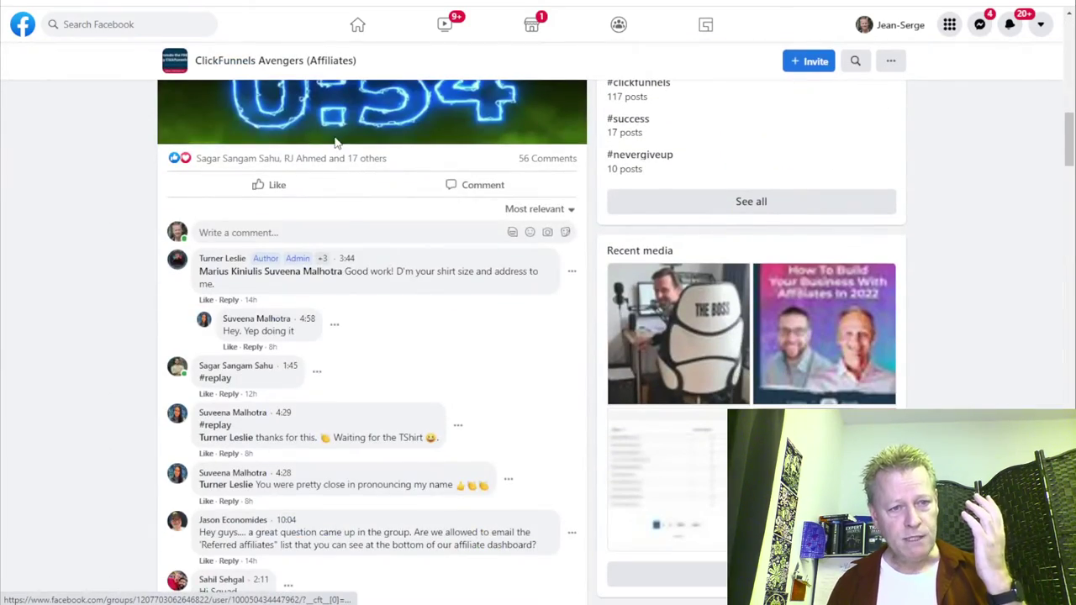
scroll(334, 142, up, 20)
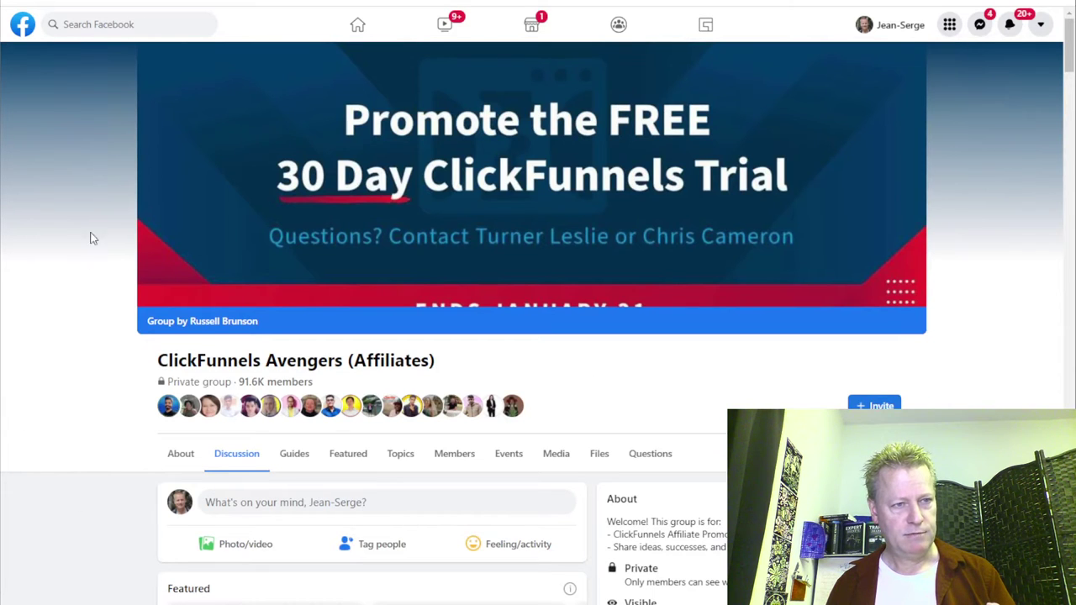
Go to the Facebook home feed, then load Social PRO Manager in a new tab via 'social'.
click(15, 32)
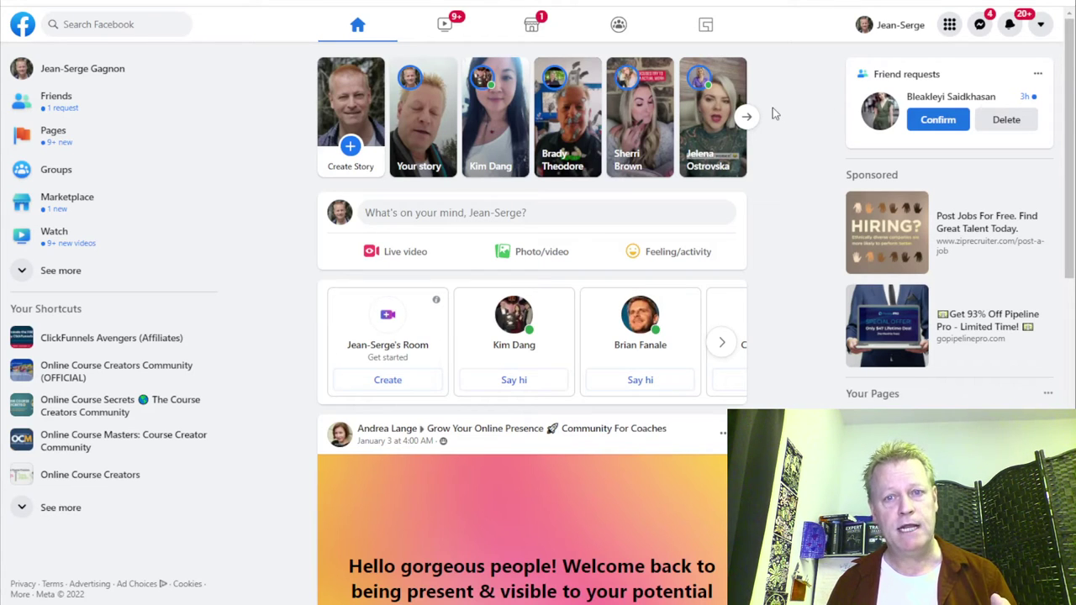
key(ctrl+t)
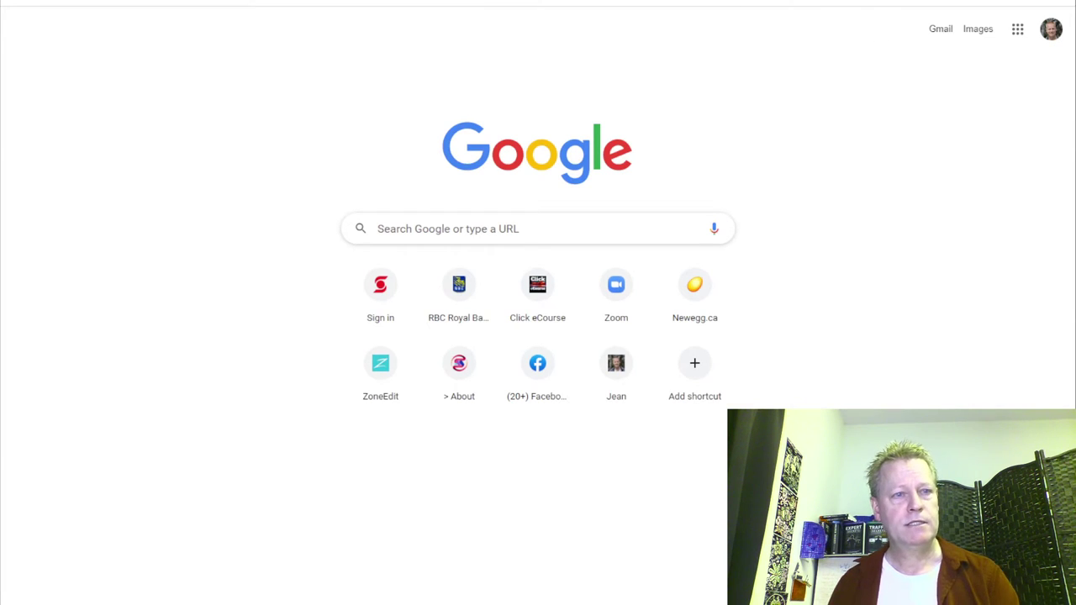
text(social)
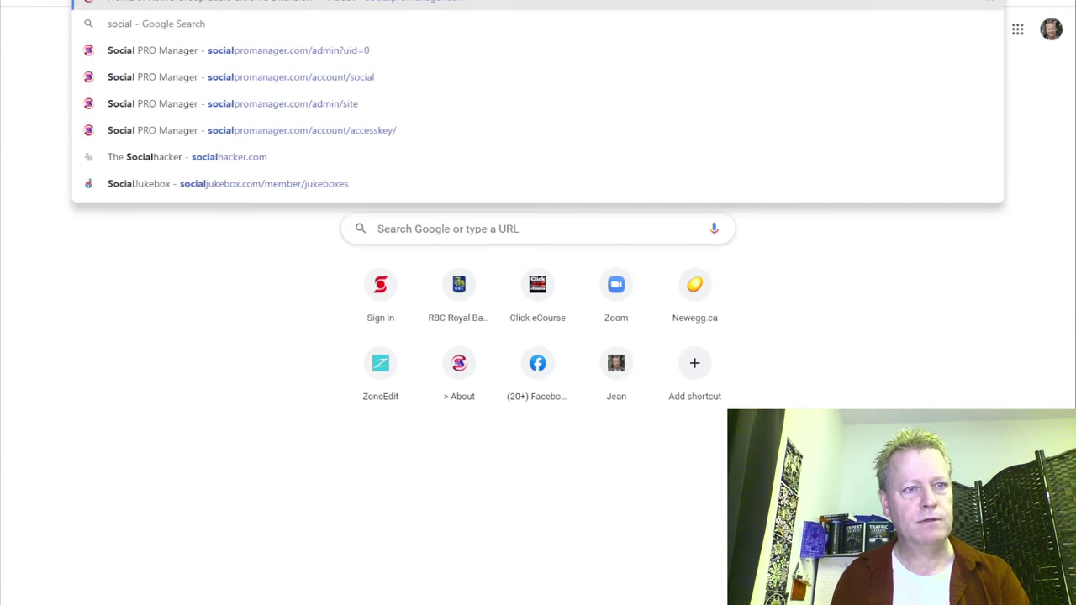
key(Return)
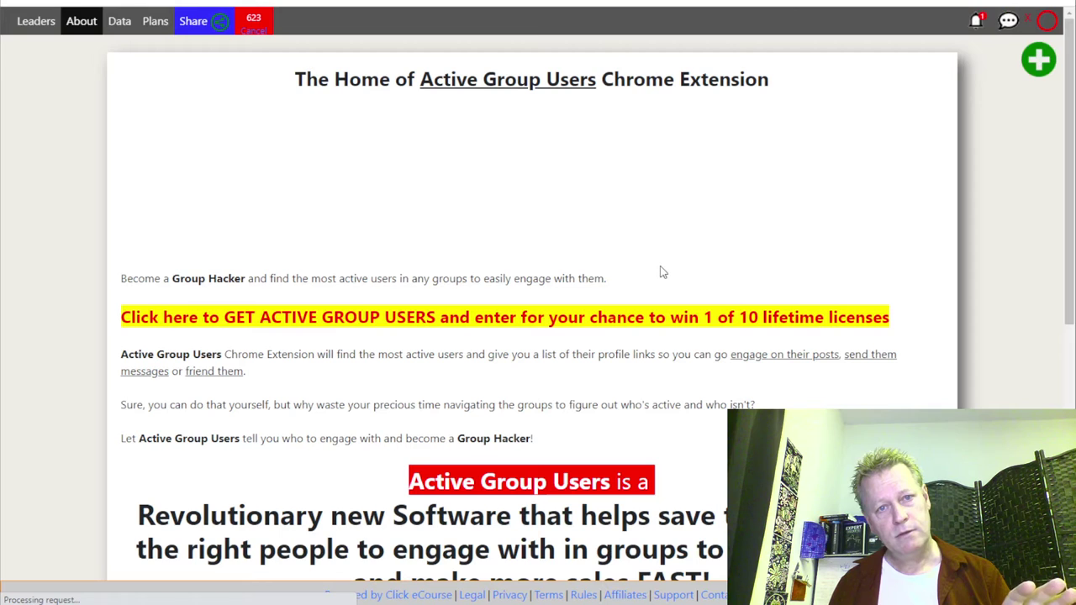
Open Social PRO Manager's Data page listing scraped profiles, posts and comments.
click(141, 21)
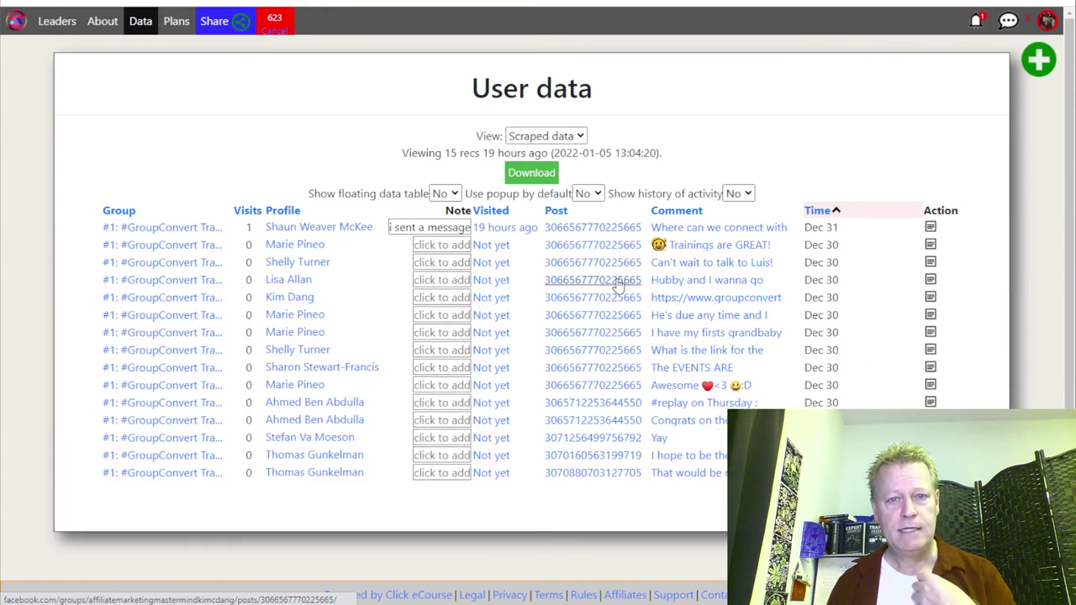
click(276, 32)
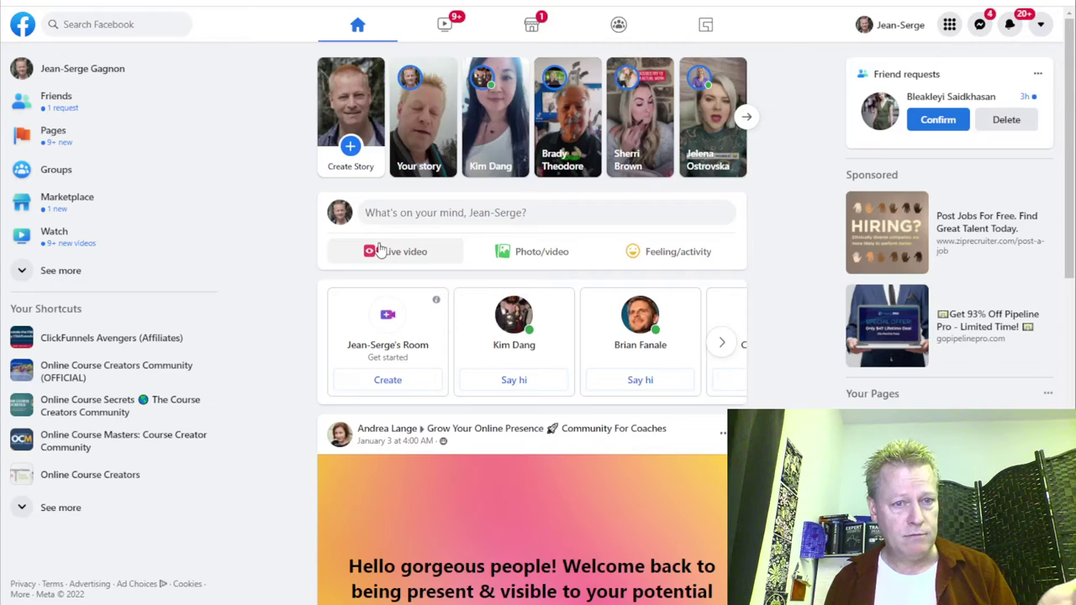
Open the Online Course Creators Community (OFFICIAL) group from the sidebar and scroll its feed.
scroll(95, 377, down, 3)
click(95, 378)
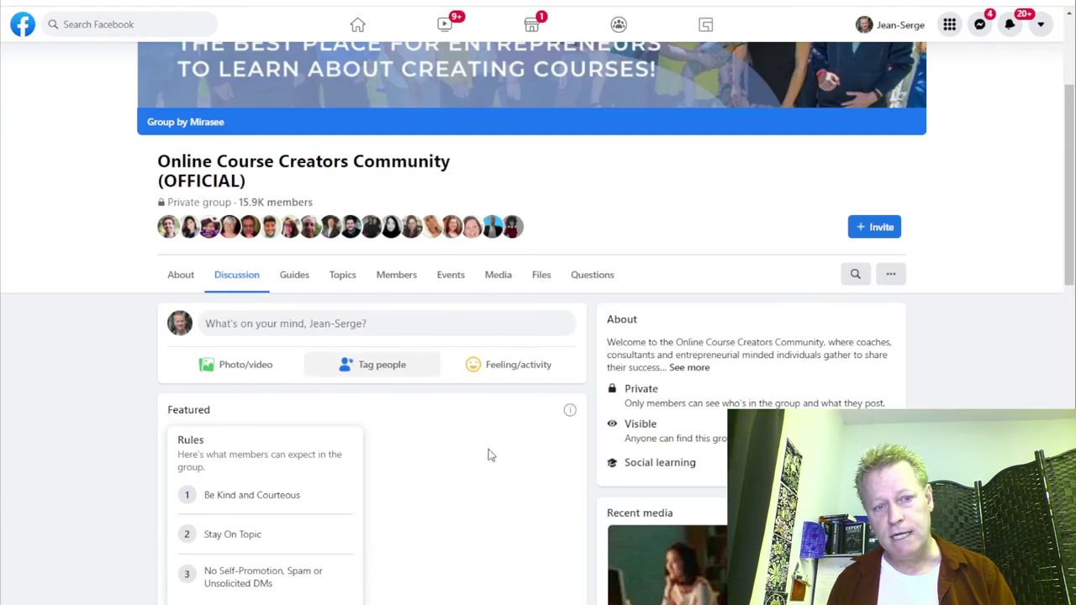
scroll(423, 428, down, 10)
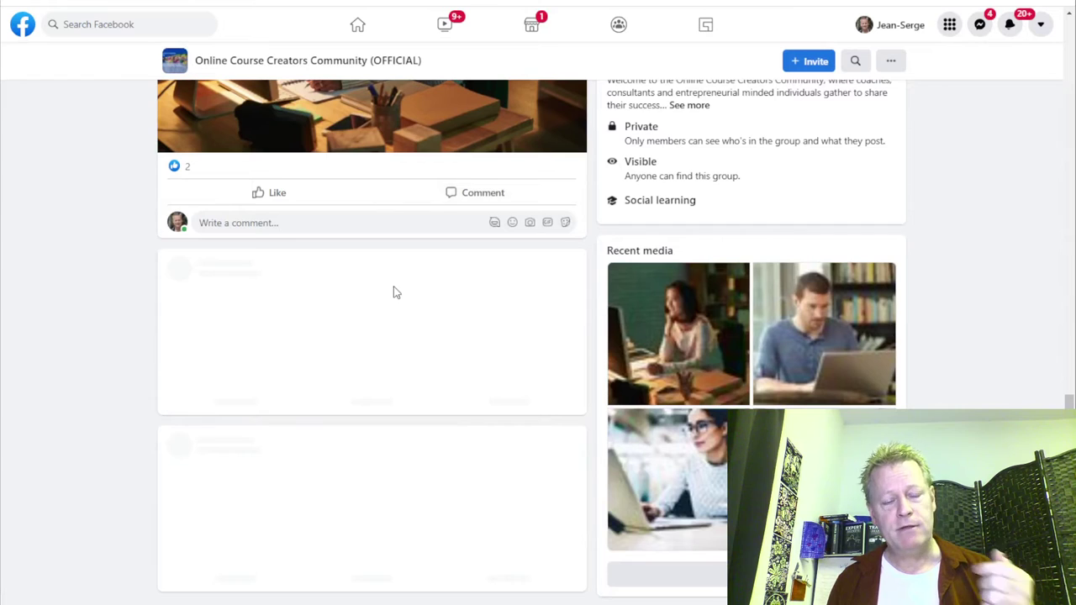
scroll(393, 290, down, 5)
scroll(392, 361, down, 2)
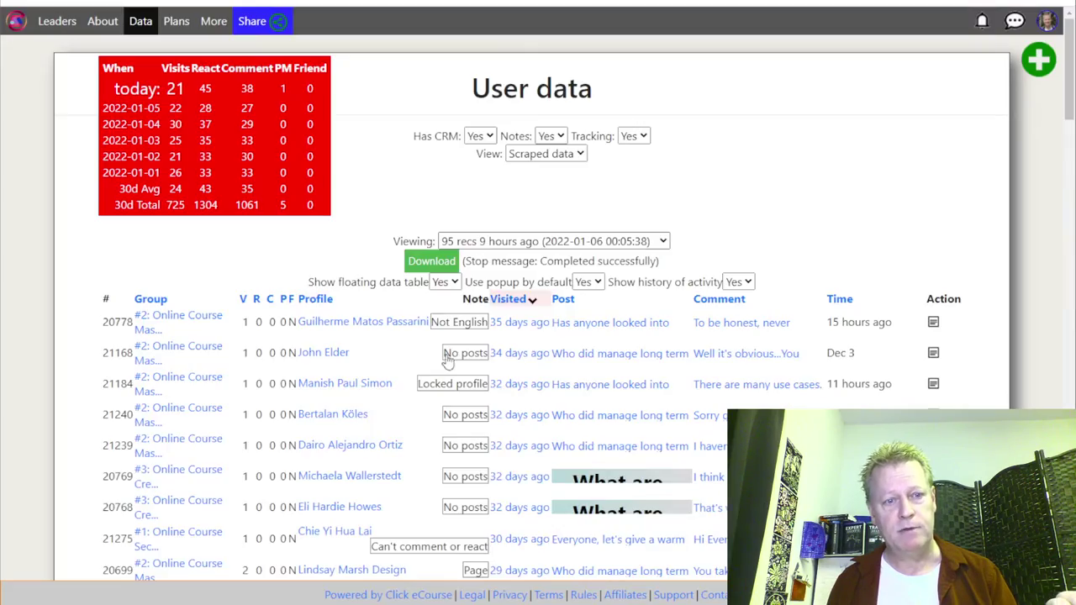
scroll(364, 360, down, 4)
scroll(336, 404, down, 9)
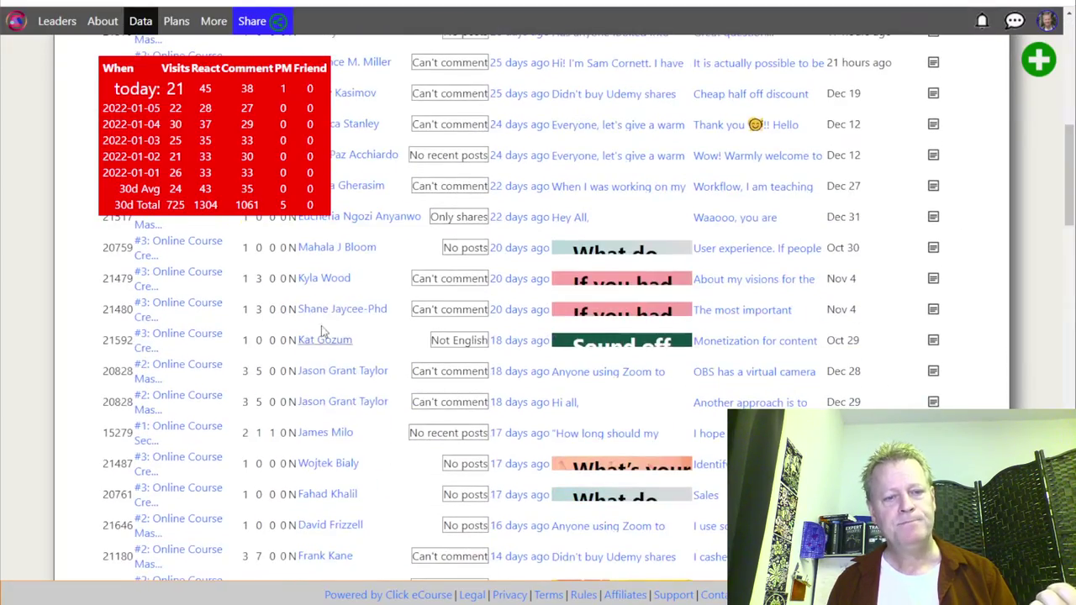
scroll(332, 417, down, 15)
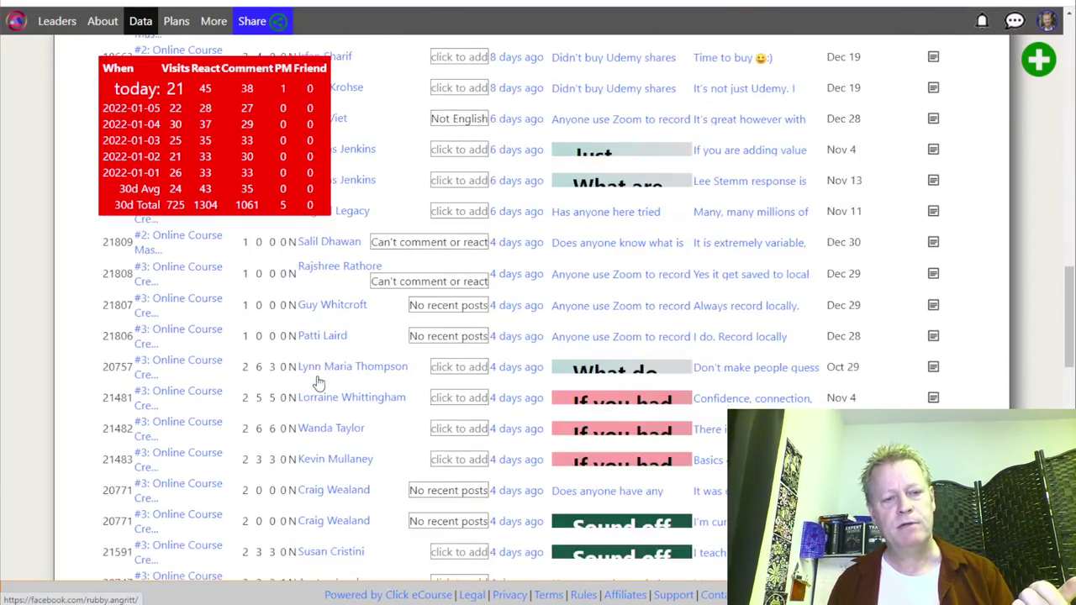
scroll(317, 378, up, 20)
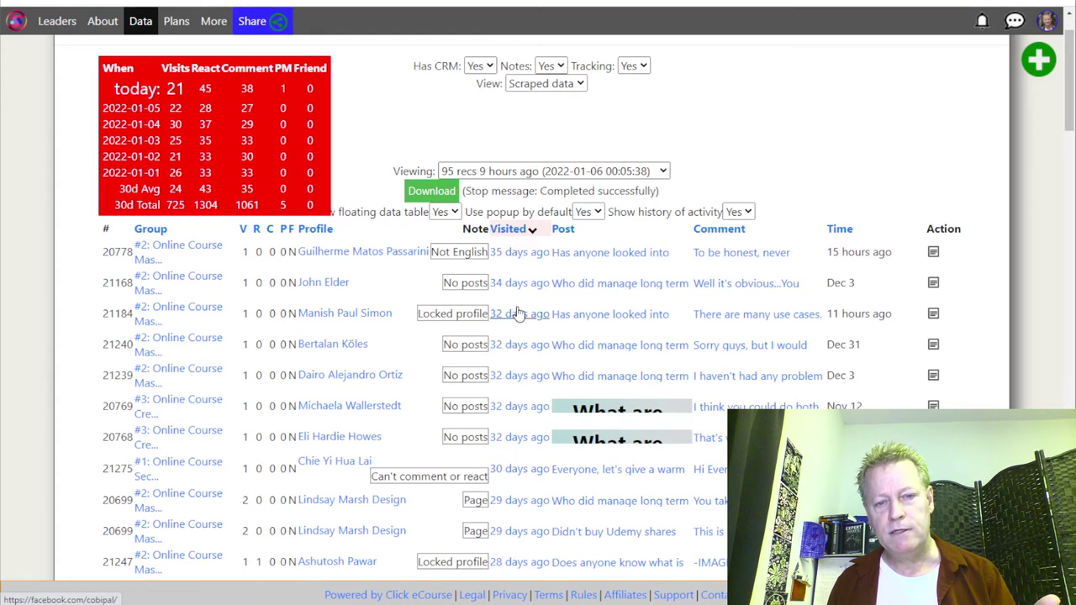
mouse_move(626, 257)
mouse_move(619, 349)
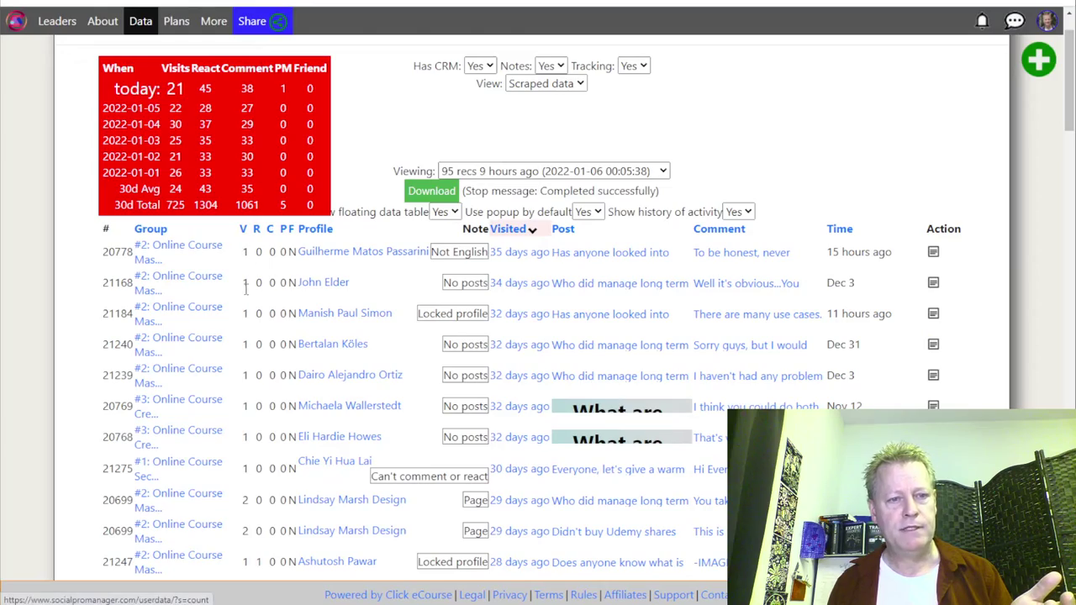
scroll(249, 370, down, 3)
scroll(260, 413, down, 3)
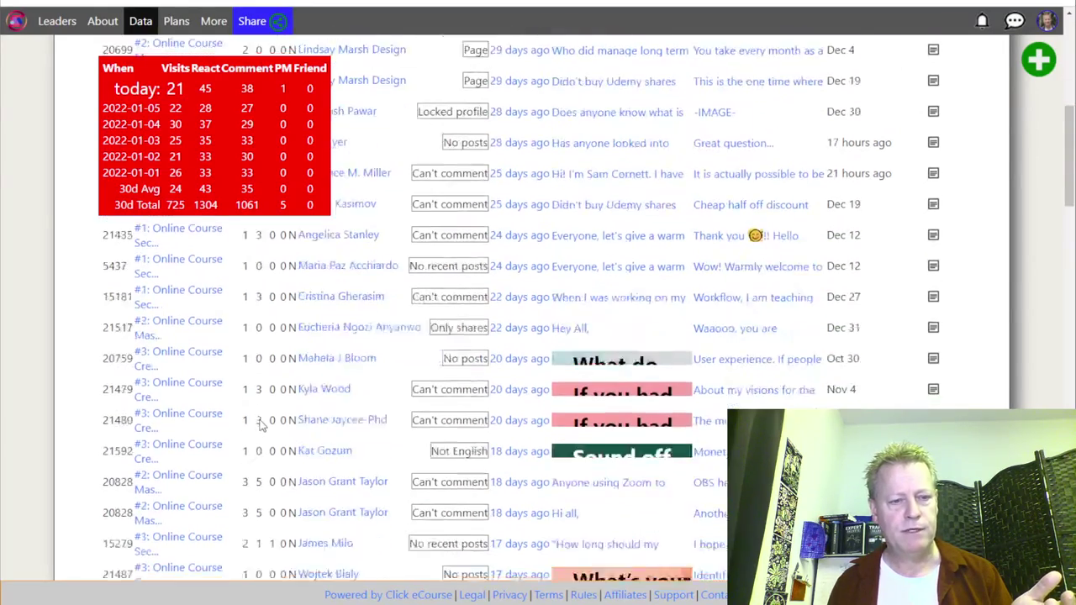
scroll(260, 467, down, 3)
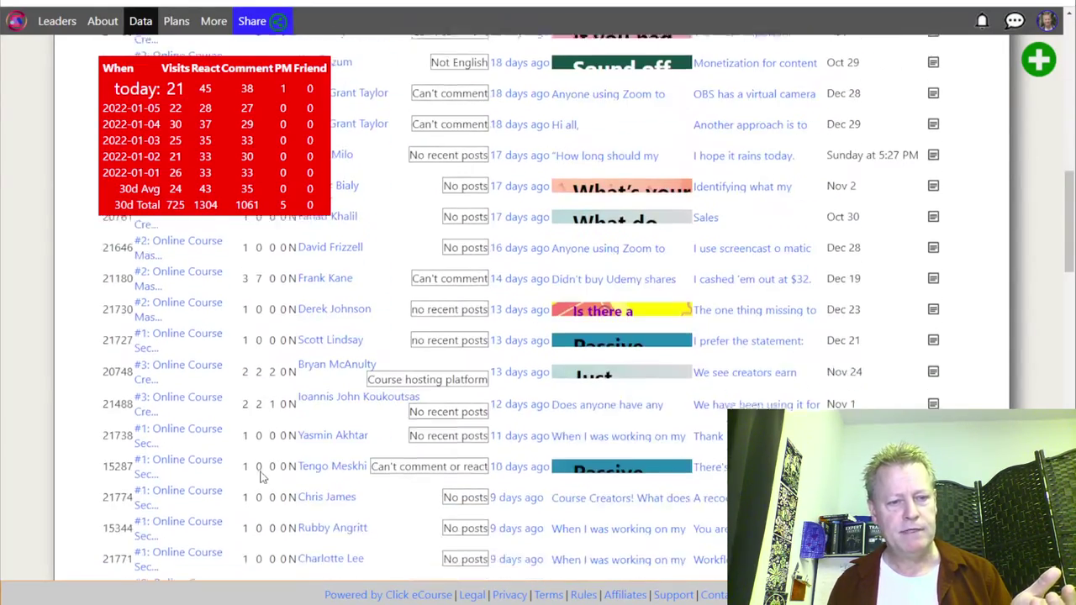
scroll(259, 357, down, 4)
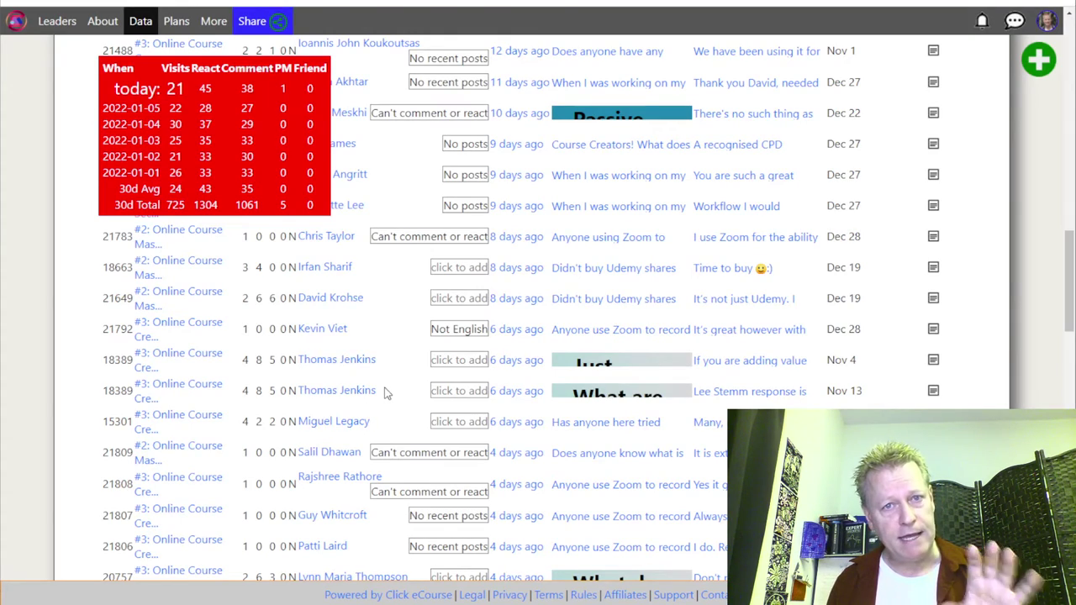
scroll(386, 394, up, 12)
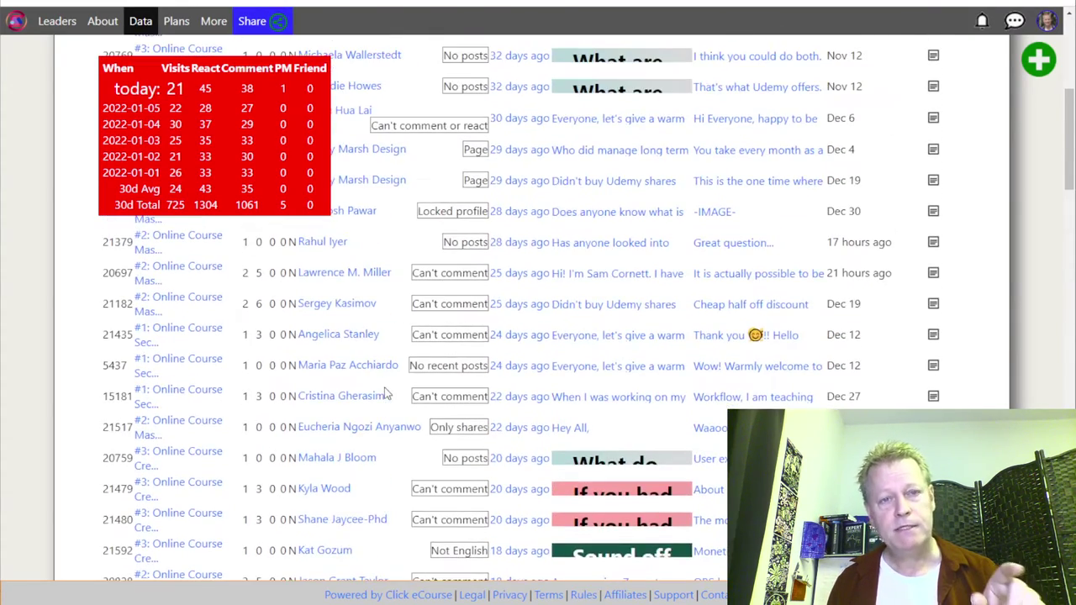
scroll(386, 394, up, 5)
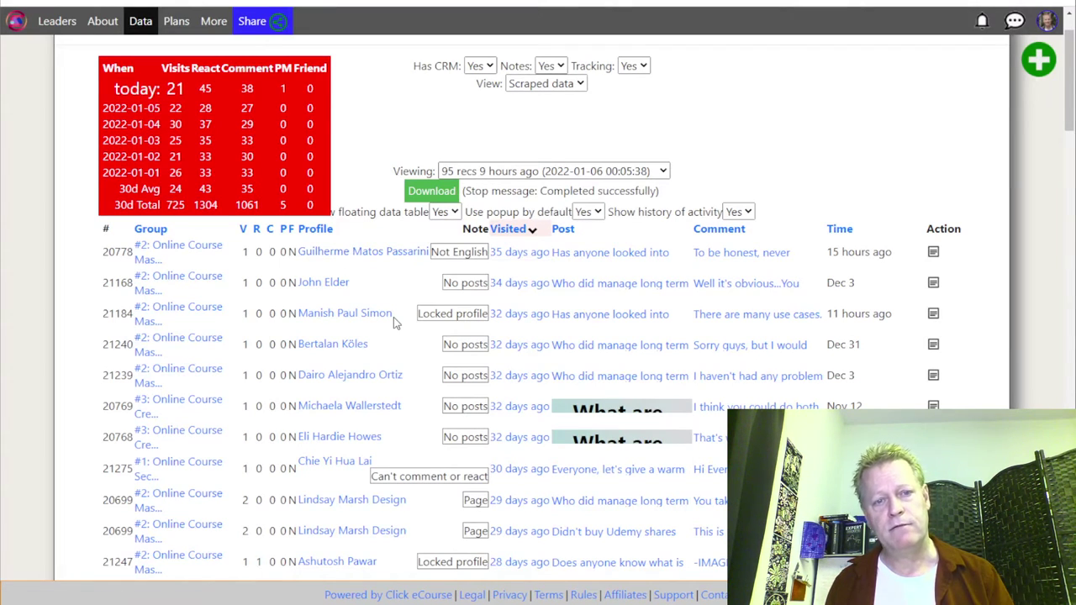
click(558, 173)
scroll(561, 328, down, 10)
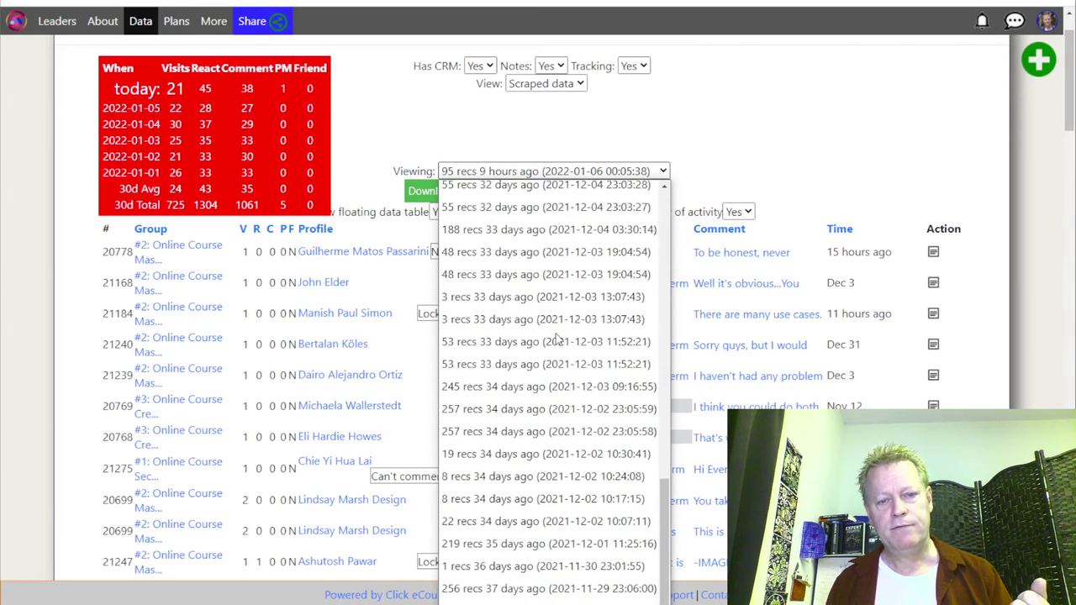
scroll(563, 336, up, 10)
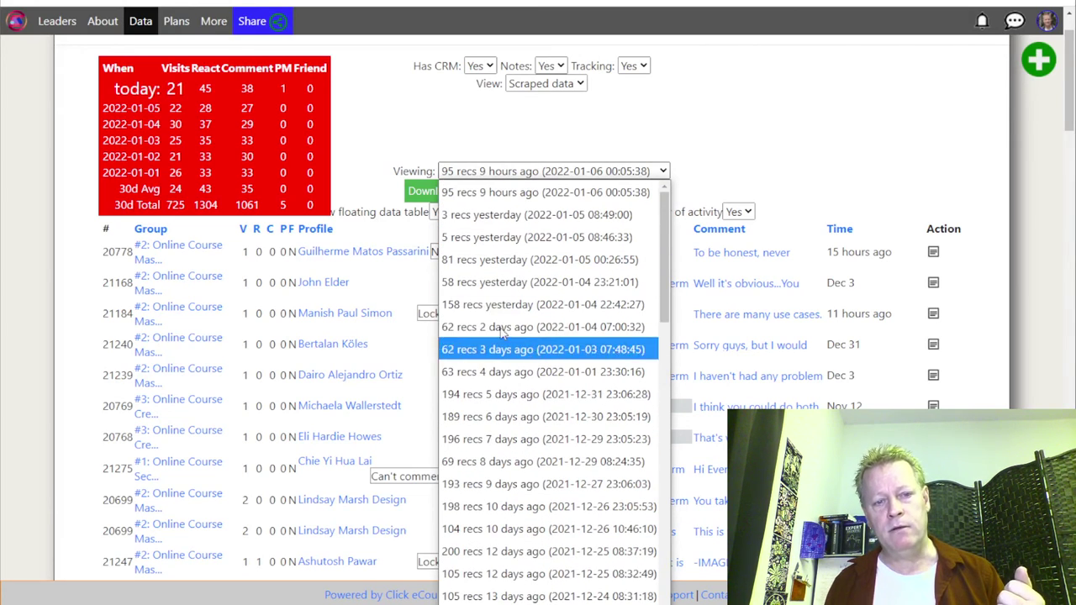
scroll(538, 454, down, 10)
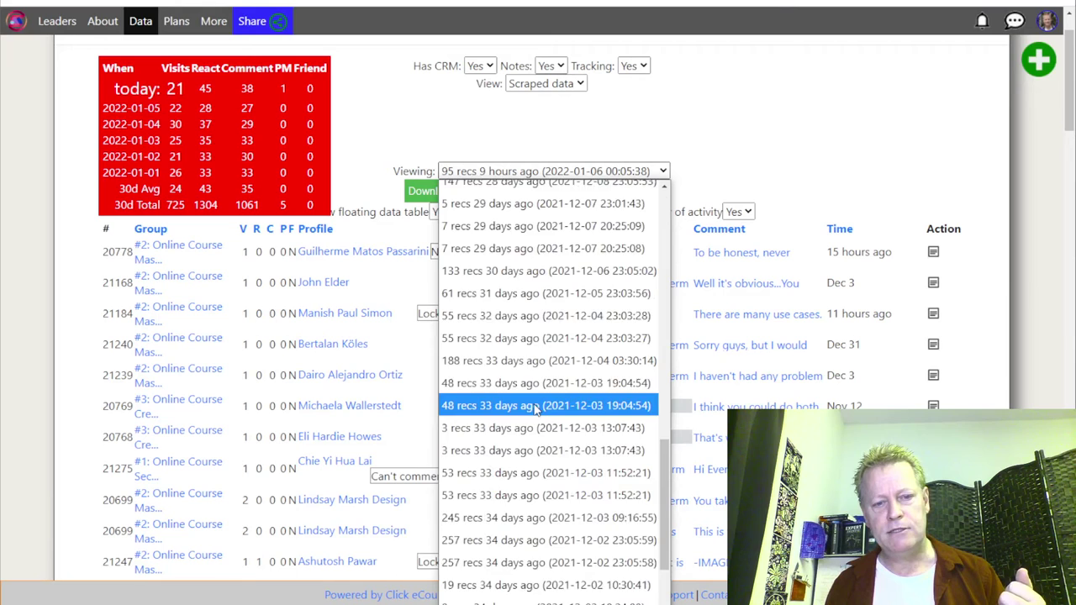
scroll(539, 404, up, 10)
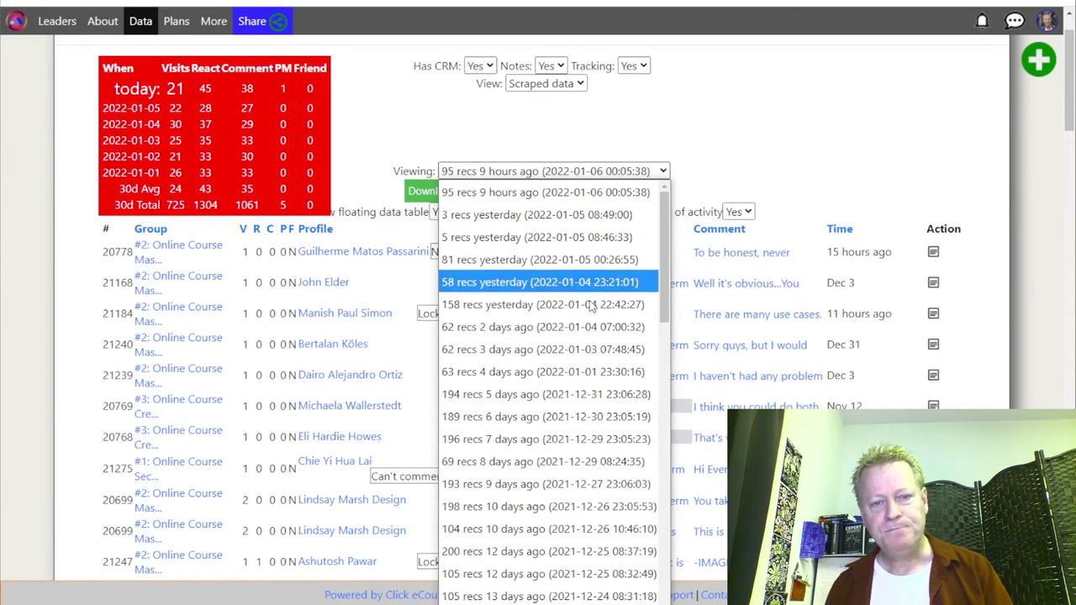
click(742, 164)
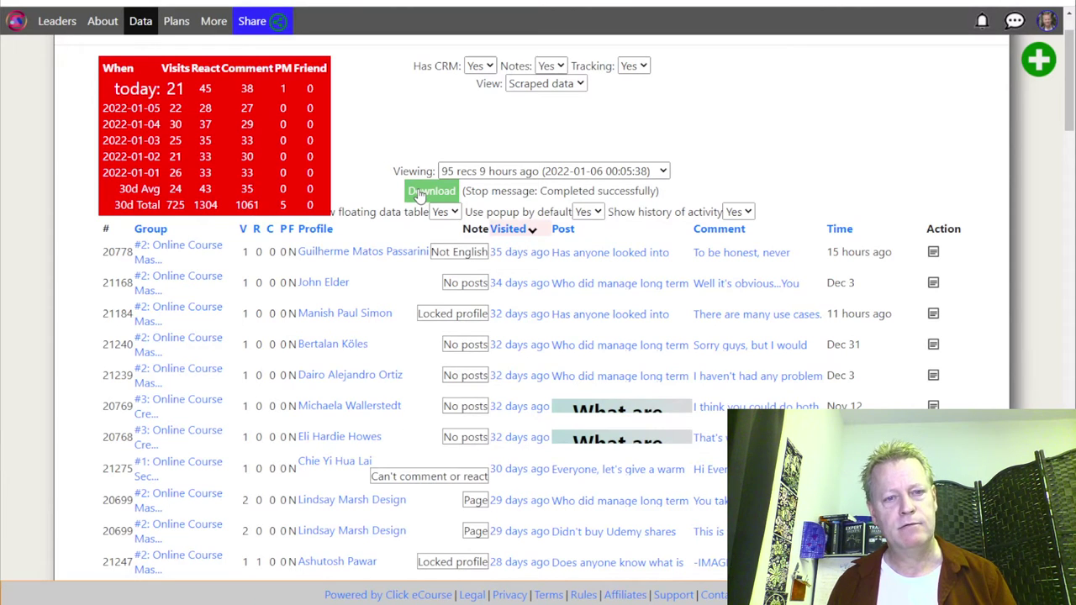
click(528, 172)
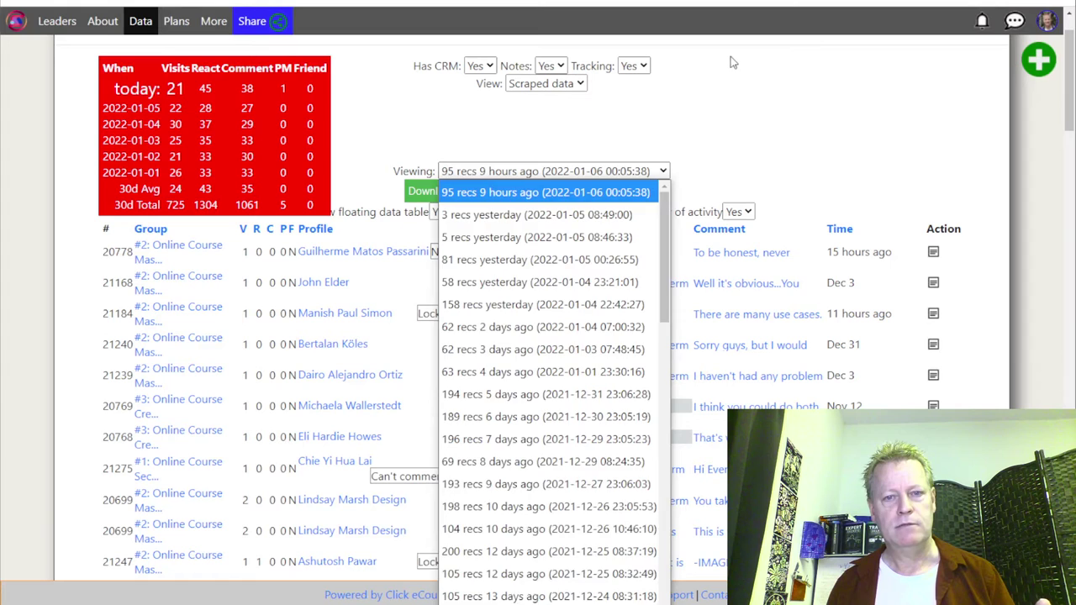
click(740, 115)
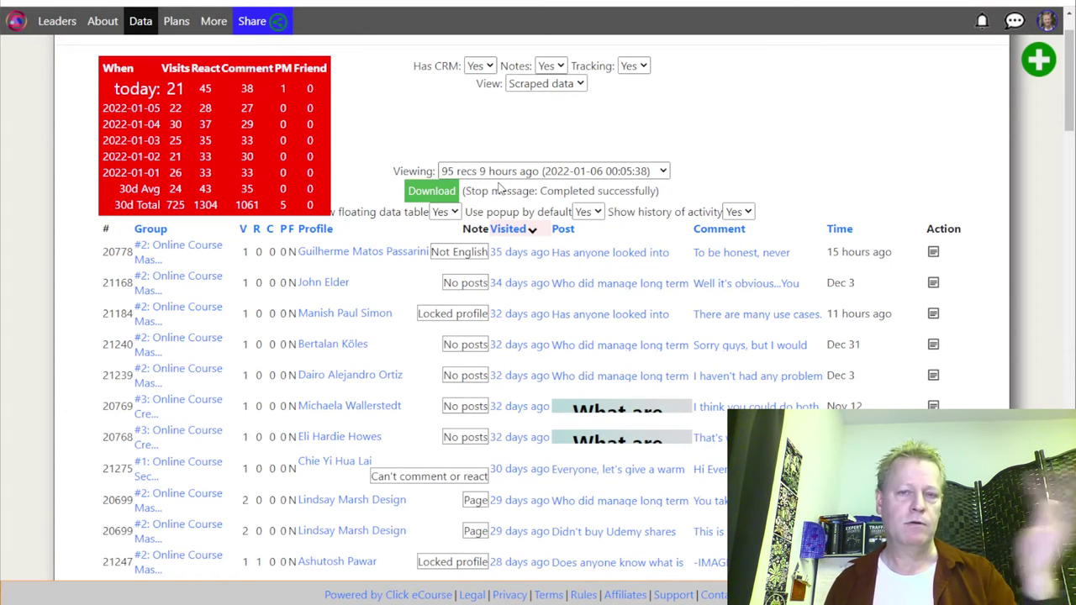
click(432, 191)
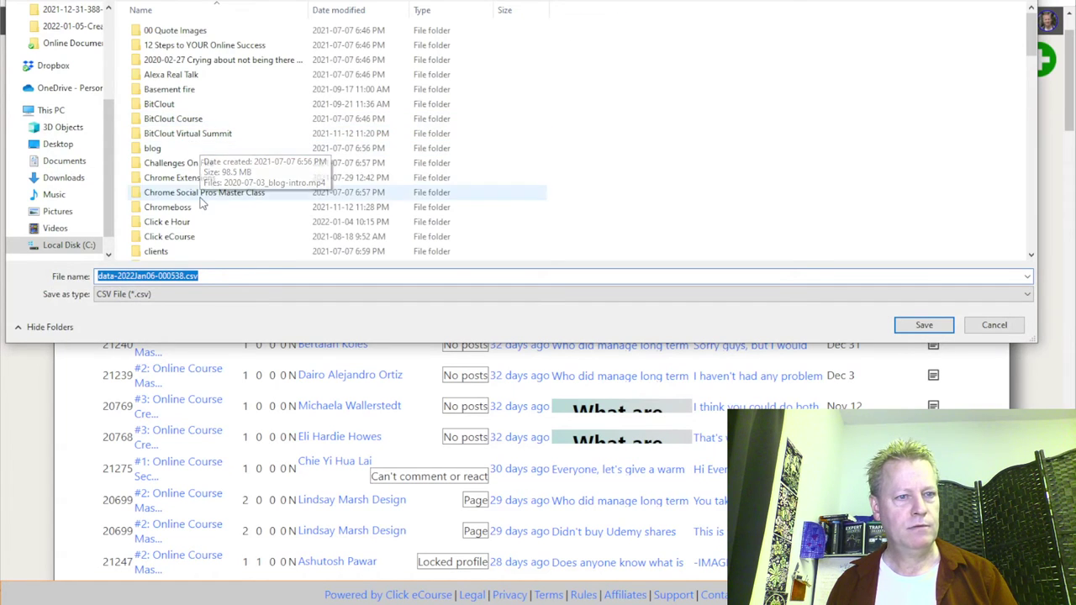
Save the 95-record CSV as data-2022Jan06-000538.csv in the How to find Active Users folder.
scroll(202, 210, down, 1)
double_click(214, 239)
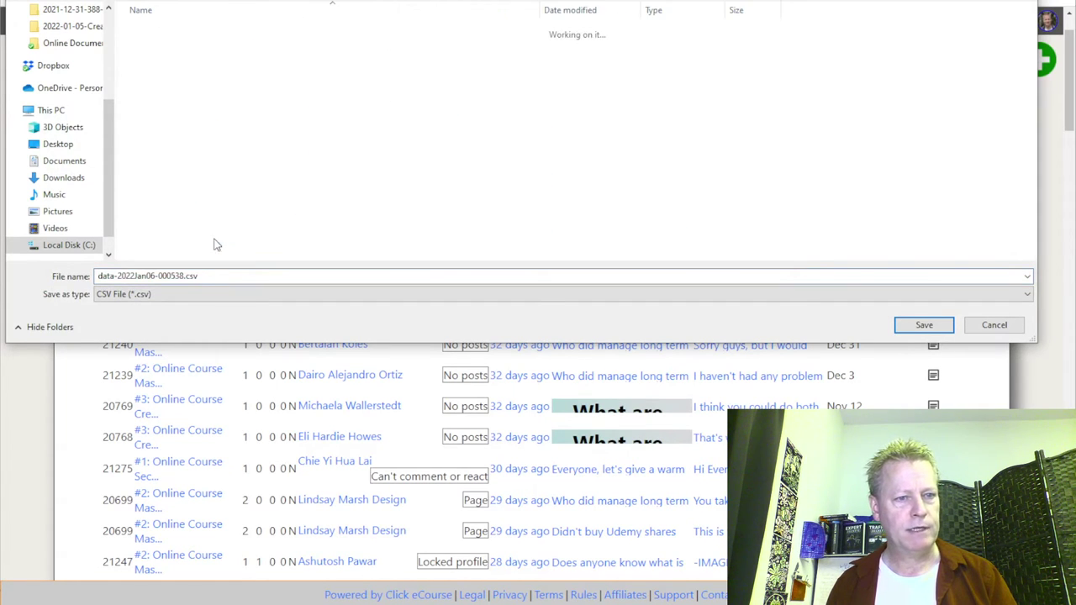
drag(1032, 19, 1032, 246)
double_click(306, 225)
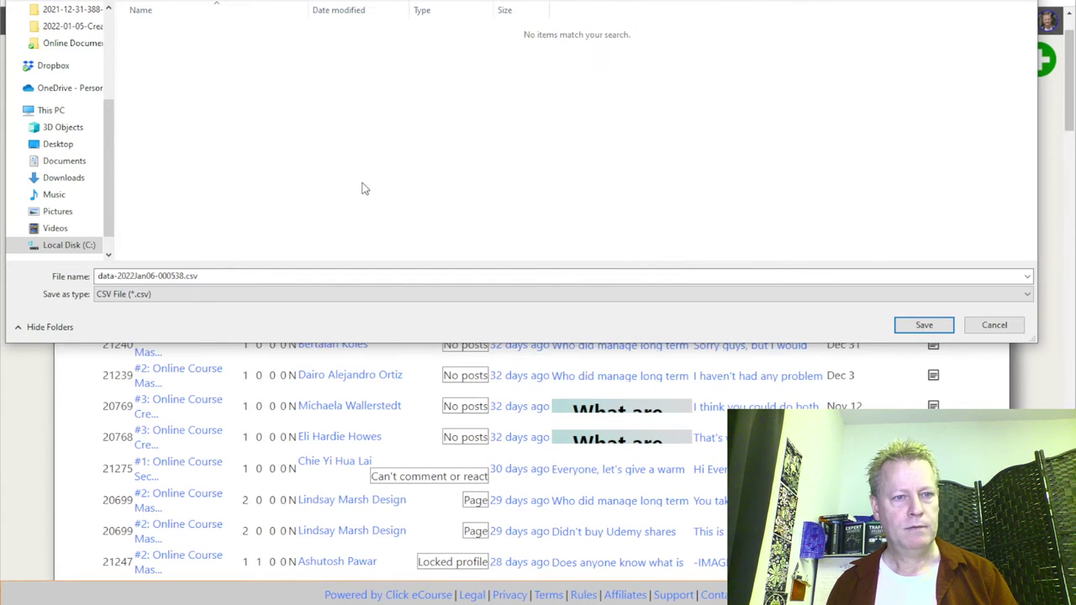
click(924, 324)
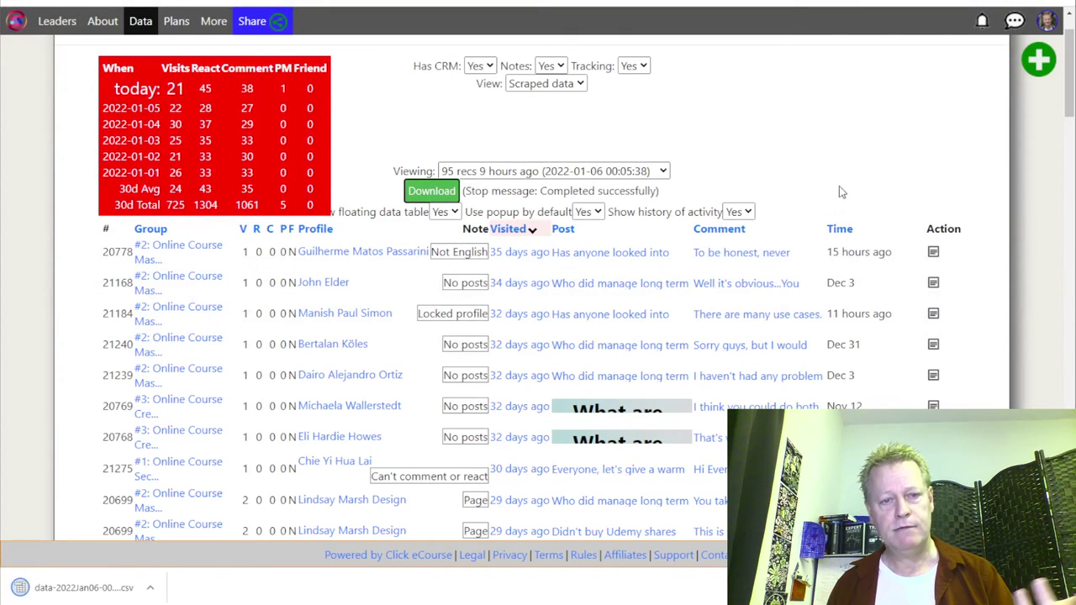
click(595, 173)
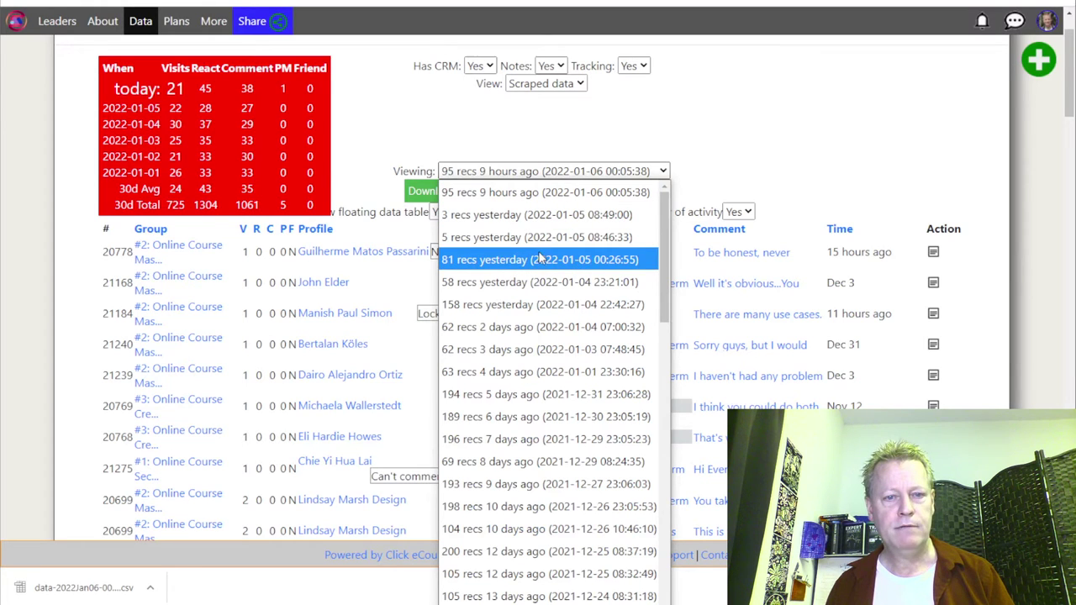
Export the 81-record set as data-2022Jan05-002655.csv, then load the 158-record set.
click(558, 265)
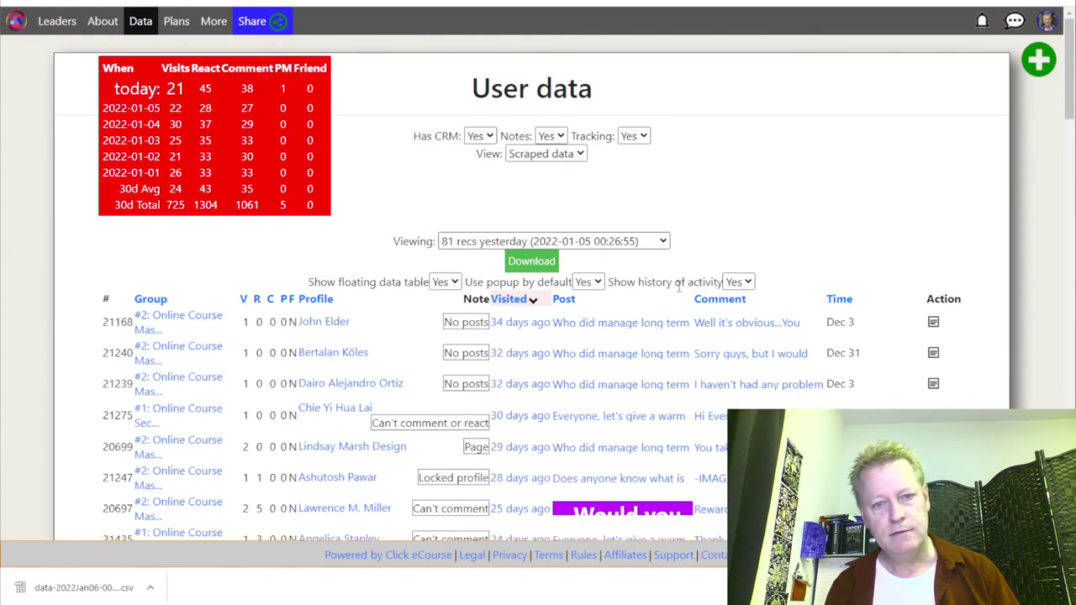
click(550, 263)
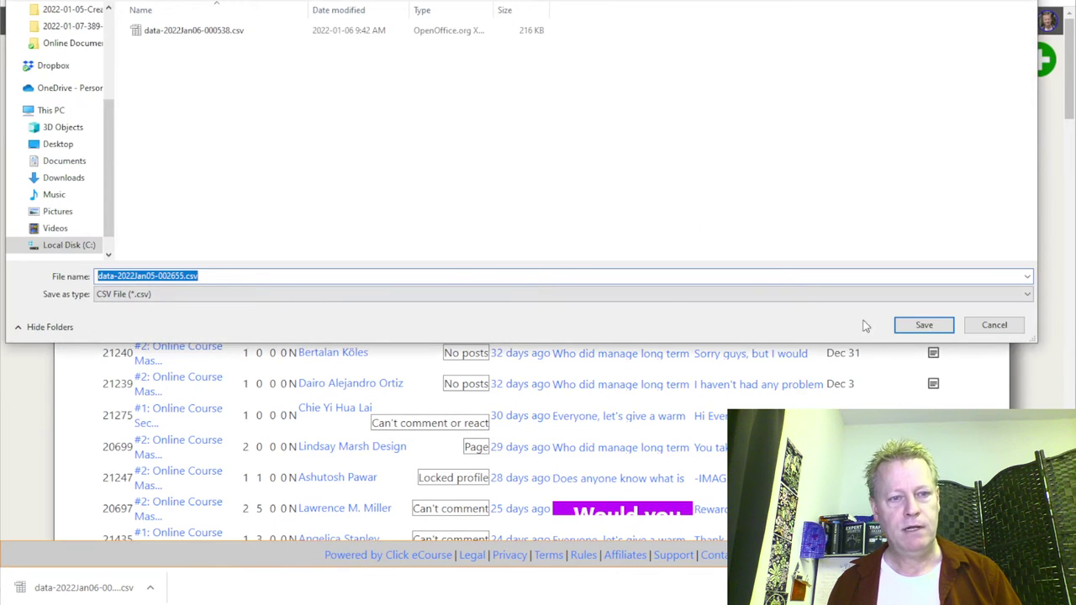
click(922, 325)
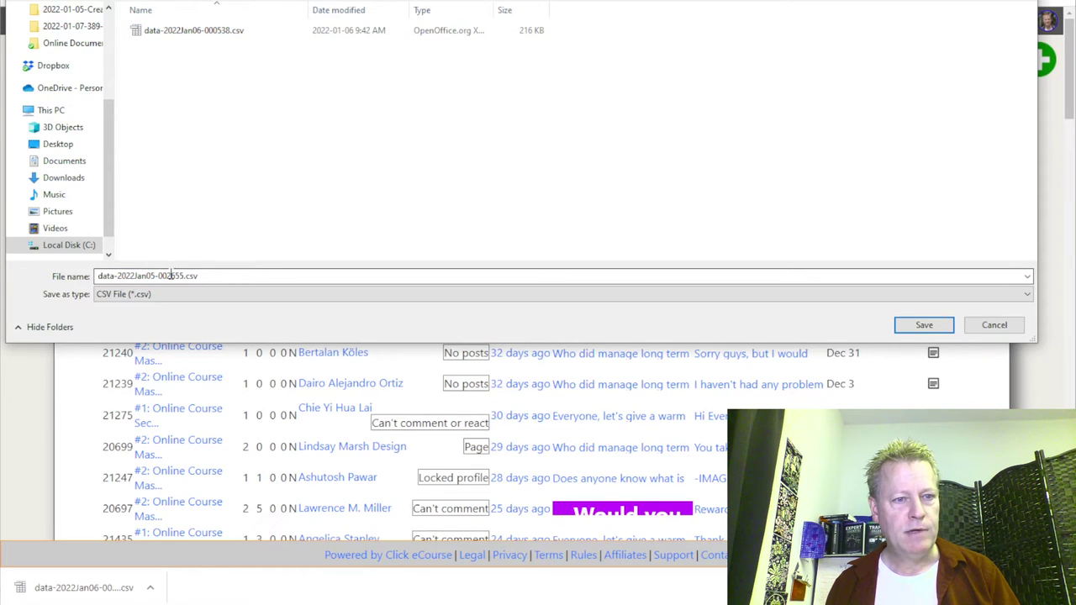
click(924, 325)
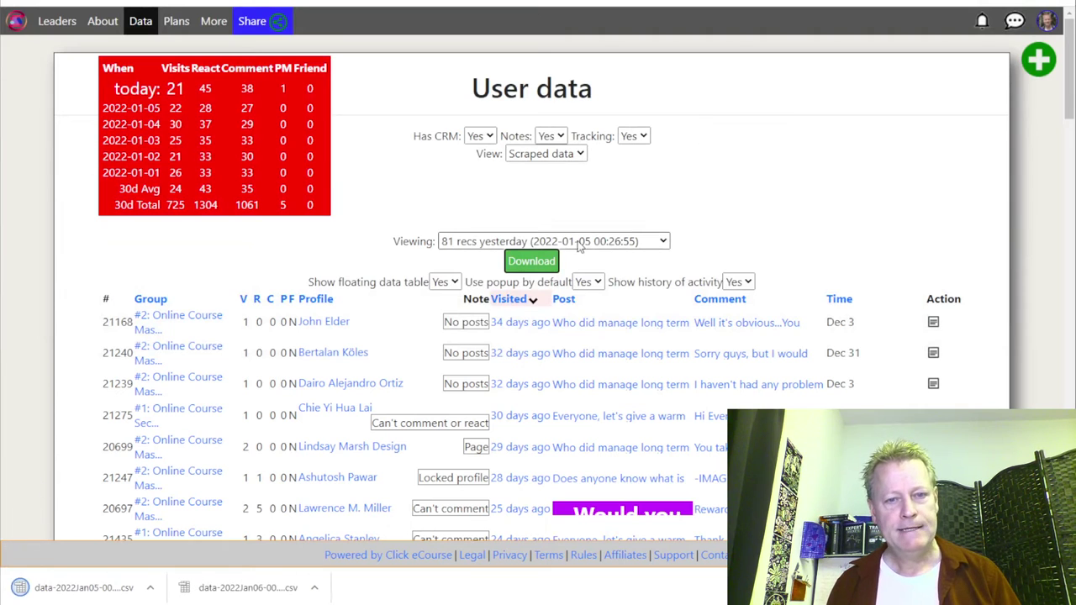
click(576, 242)
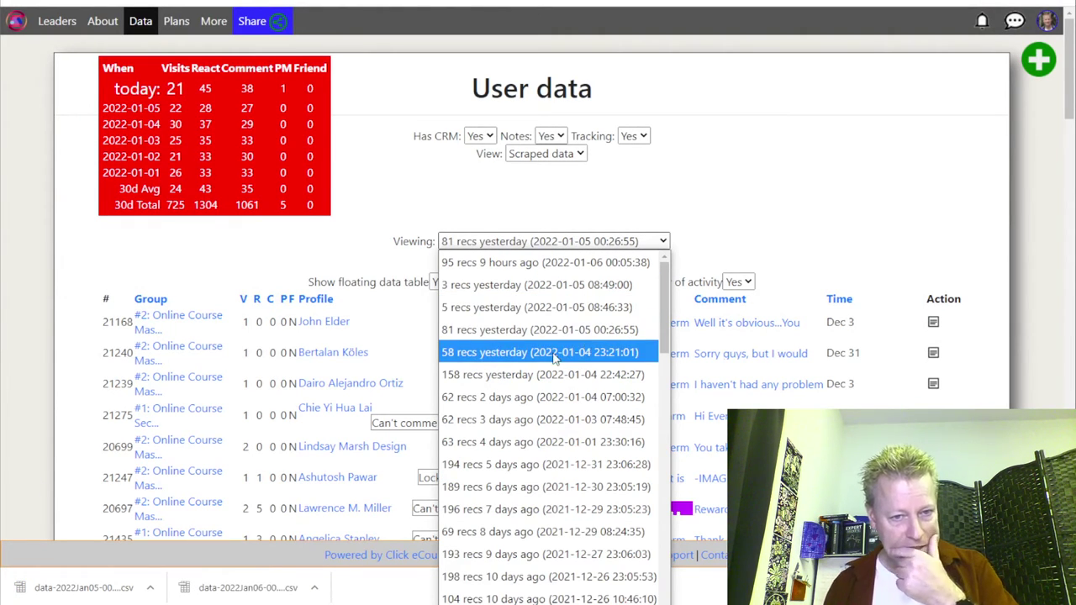
click(591, 381)
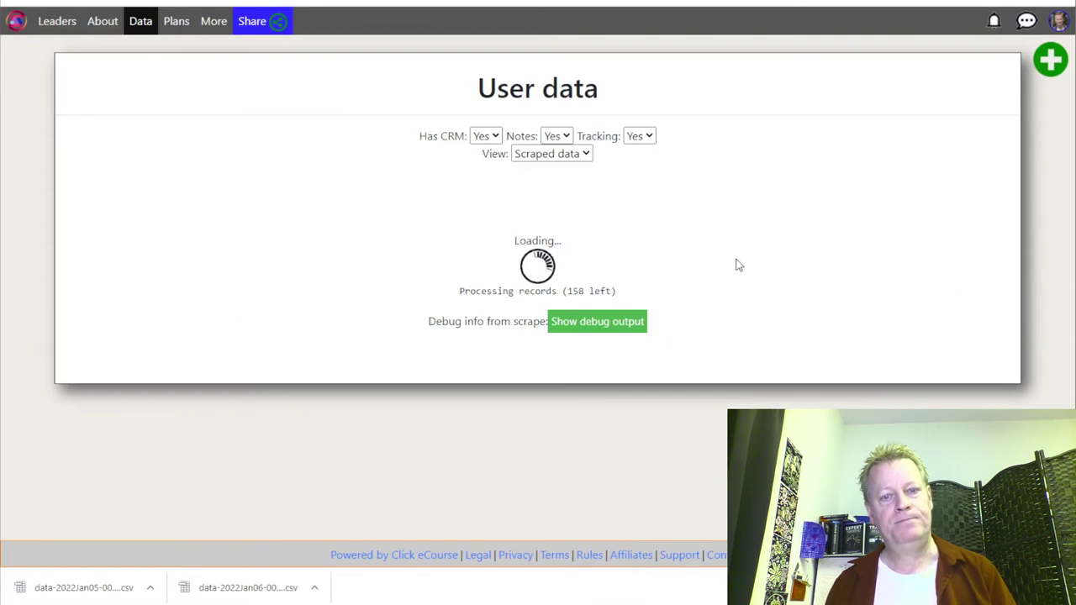
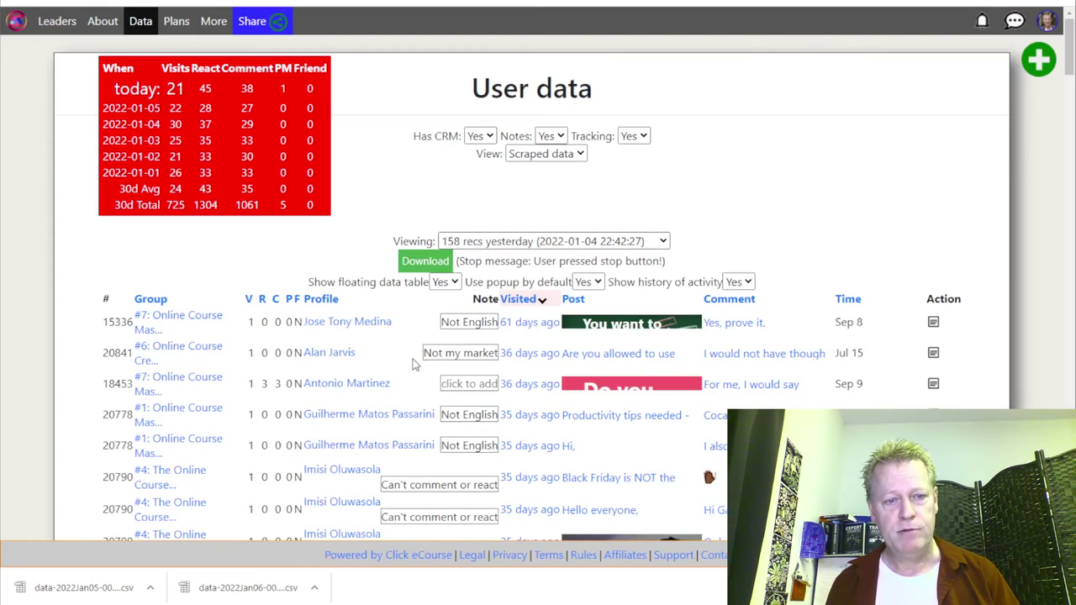
Save the 158-record 2022-01-04 scrape as data-2022Jan04-224227.csv, then load the 62-record set.
scroll(551, 396, down, 3)
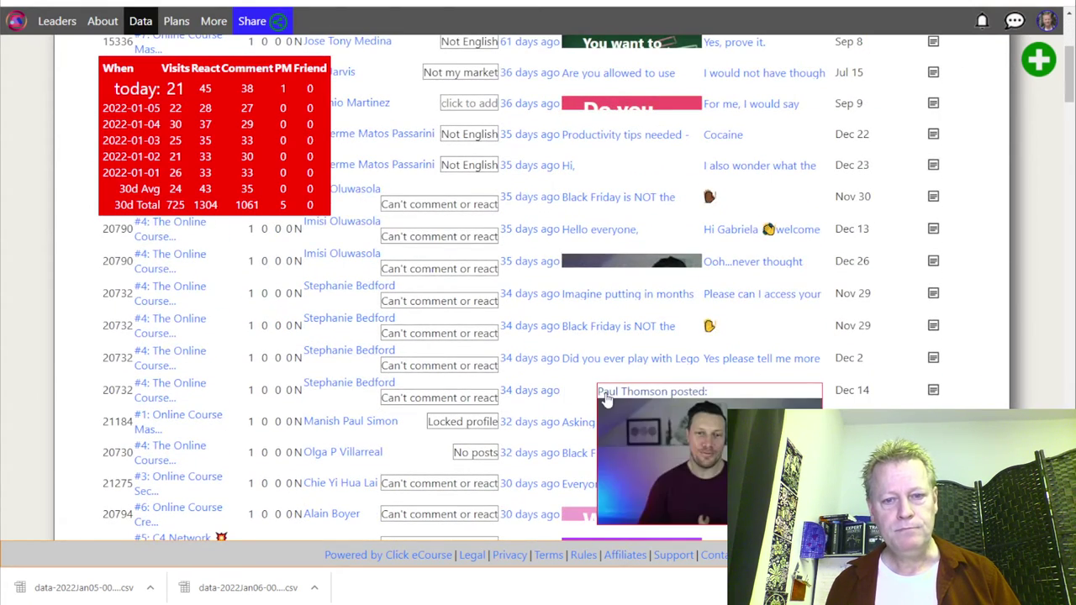
scroll(619, 271, up, 3)
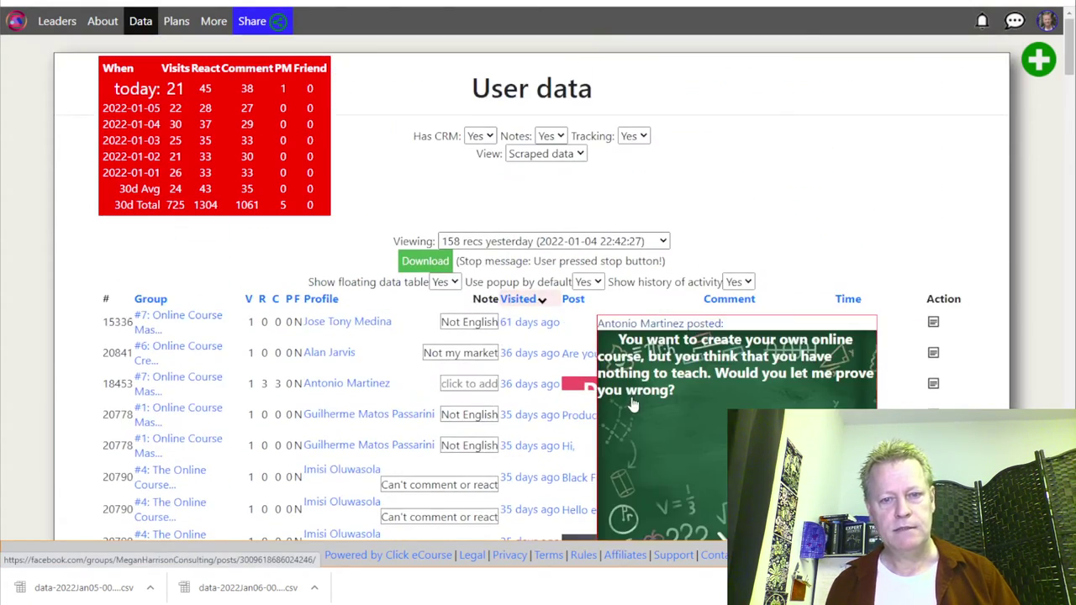
mouse_move(622, 387)
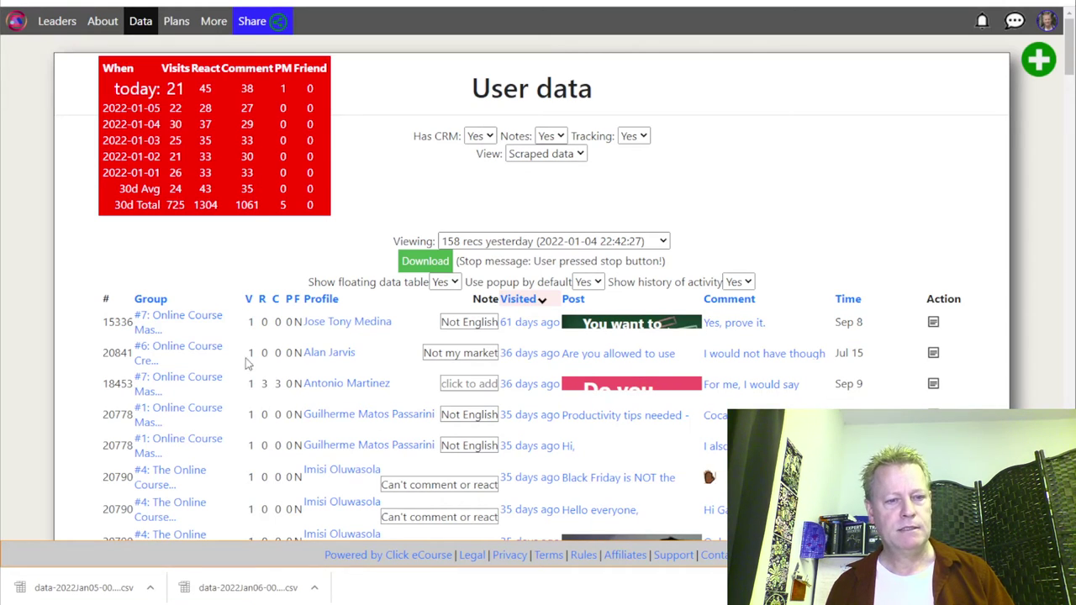
click(429, 262)
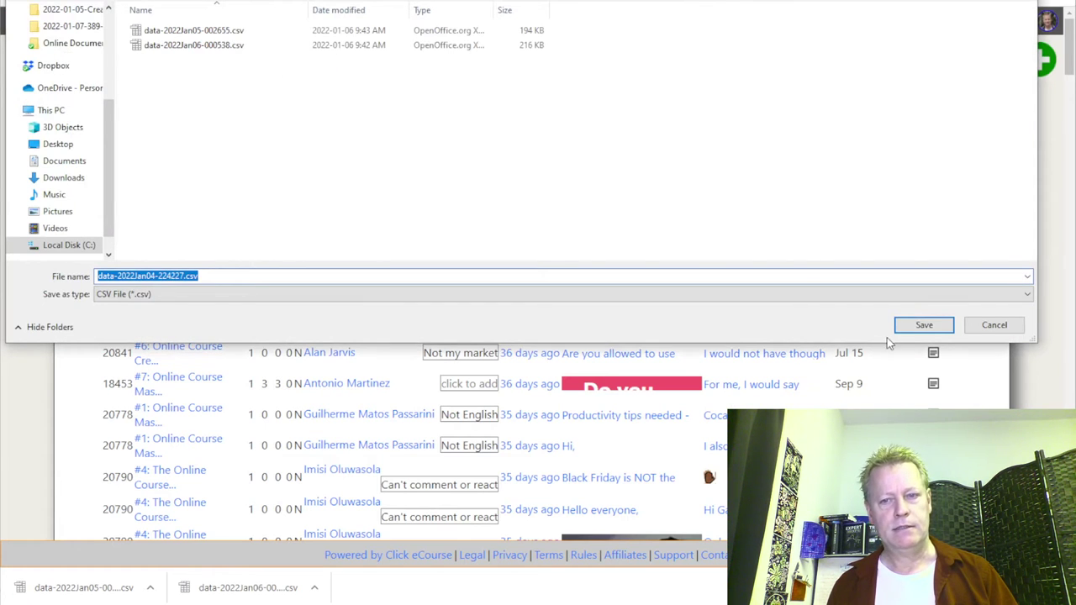
click(921, 325)
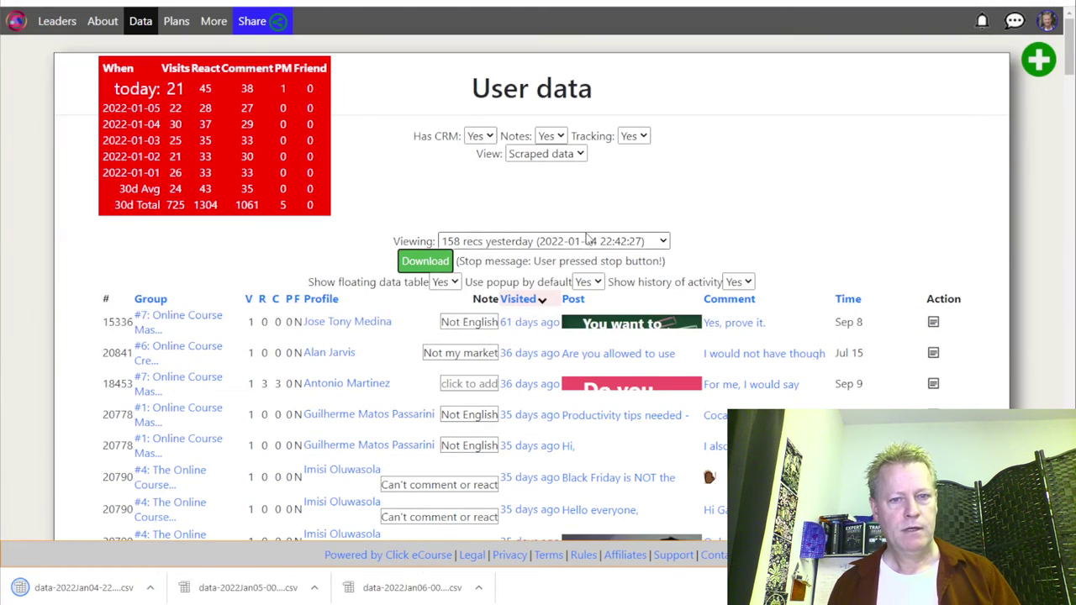
click(583, 244)
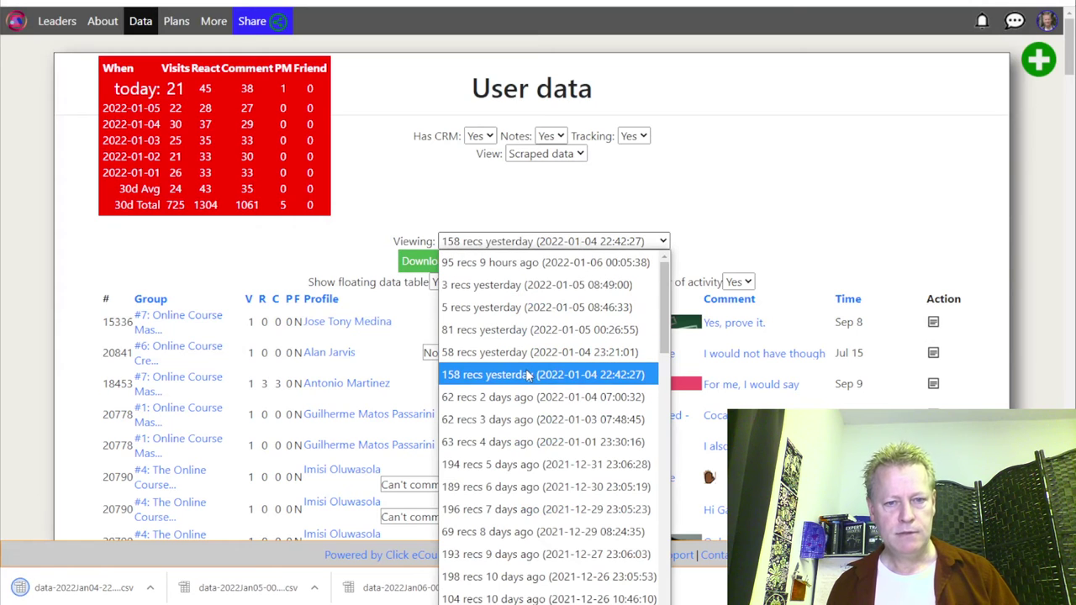
click(579, 421)
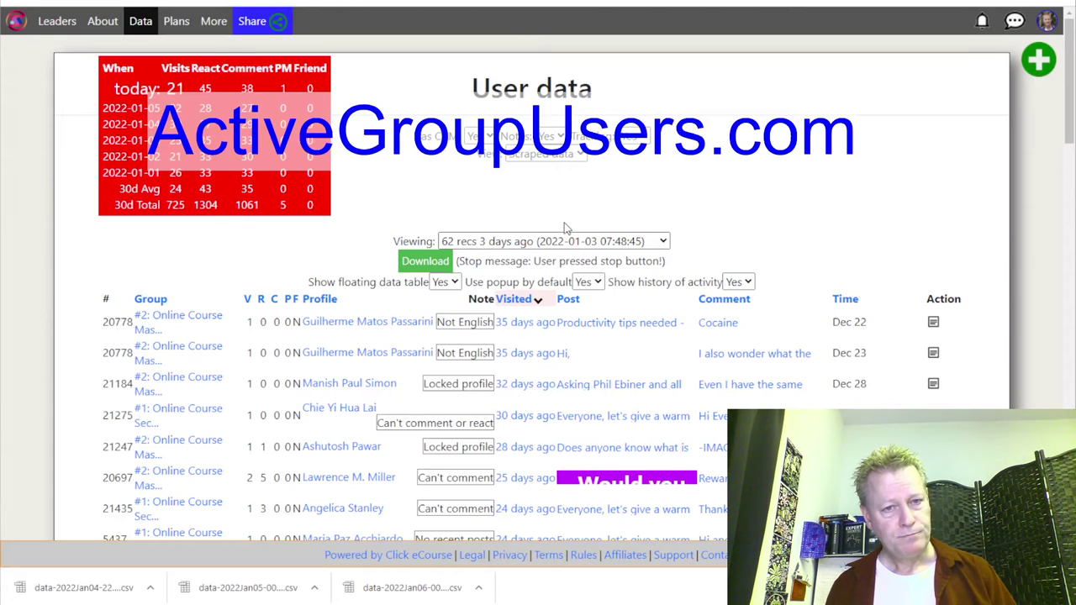
Save the 62-record 2022-01-03 scrape as a data-2022Jan03-07 CSV download.
click(433, 267)
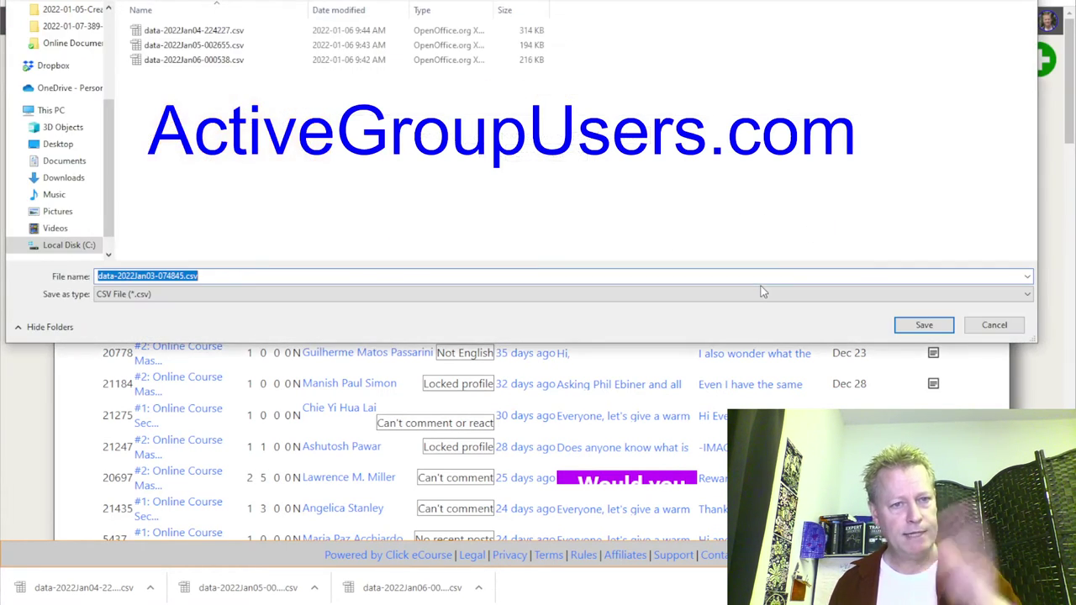
click(922, 327)
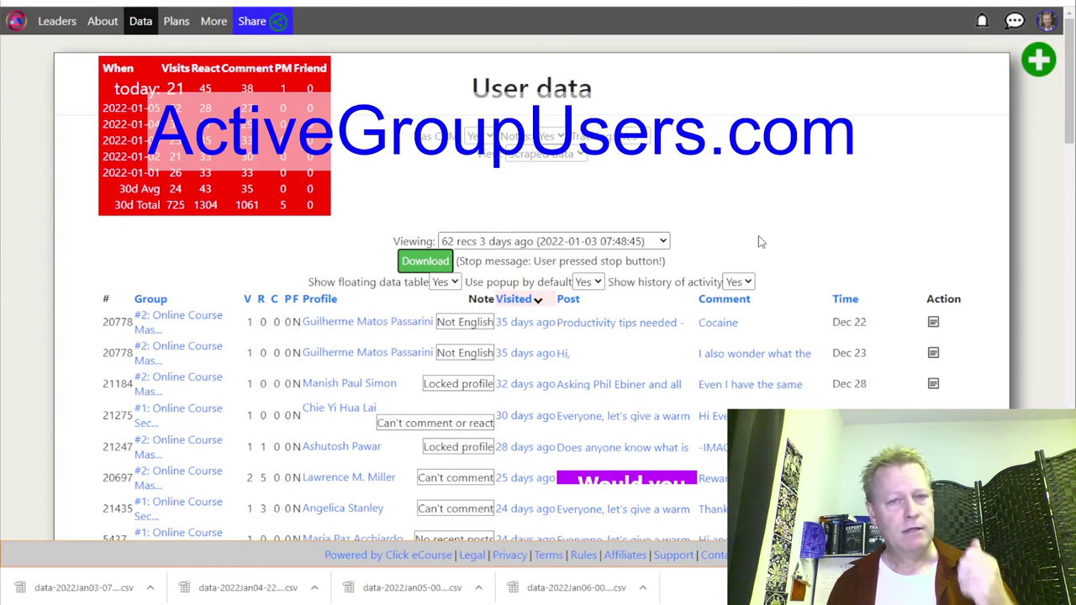
click(635, 241)
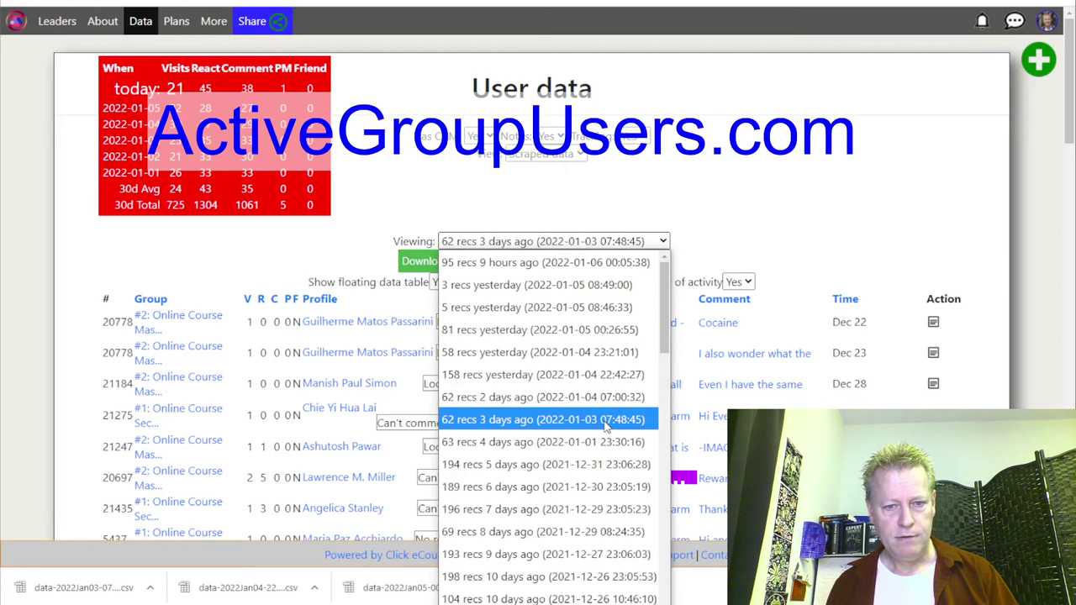
Load the 63-record 2022-01-01 set, save it as CSV, then select the 194-record set.
click(562, 450)
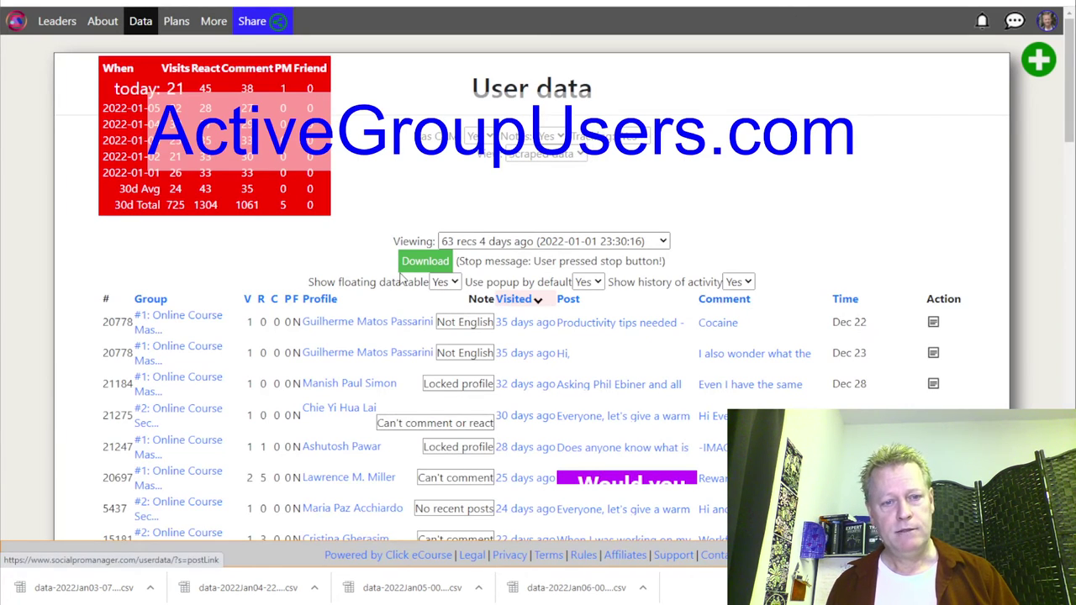
click(411, 263)
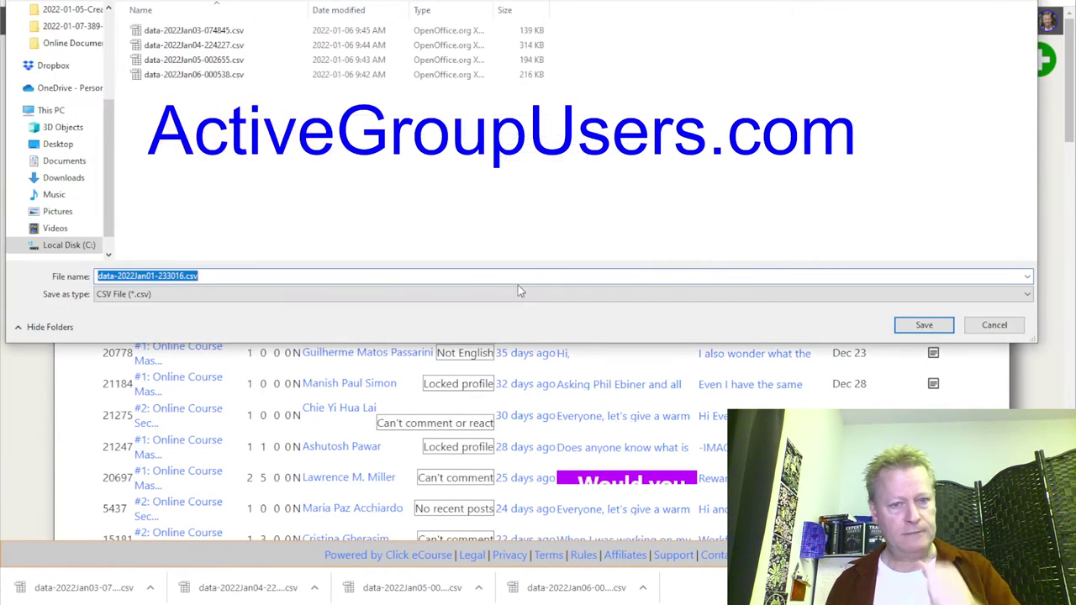
click(924, 325)
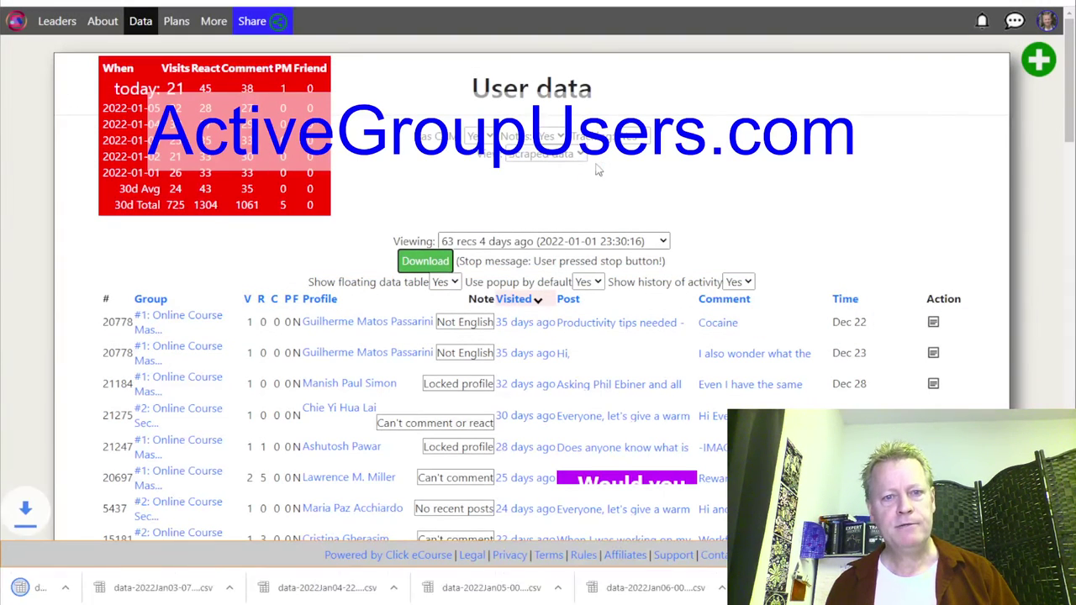
click(547, 244)
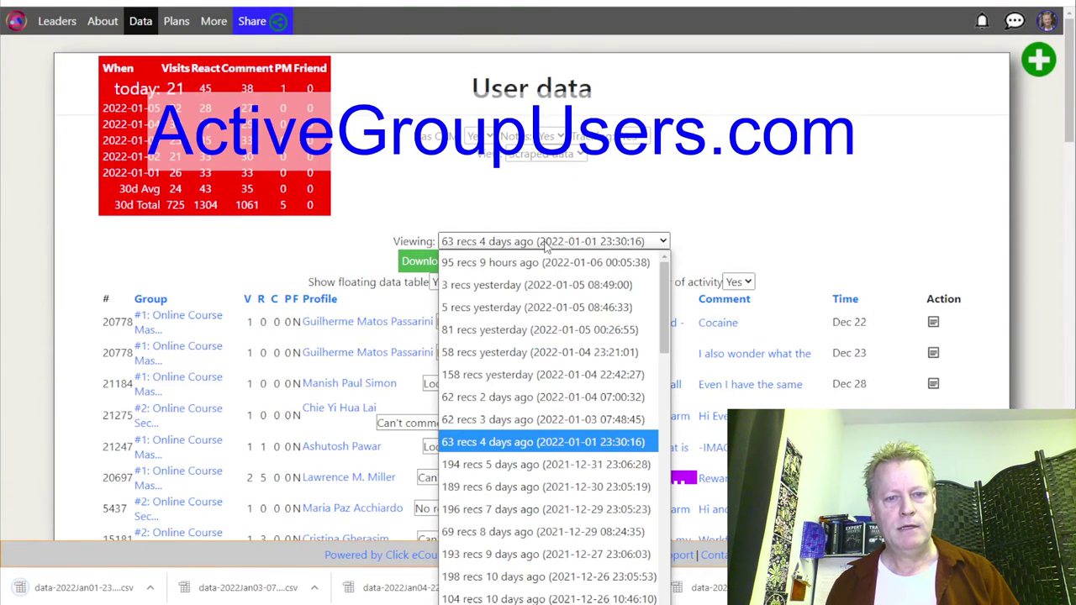
click(602, 468)
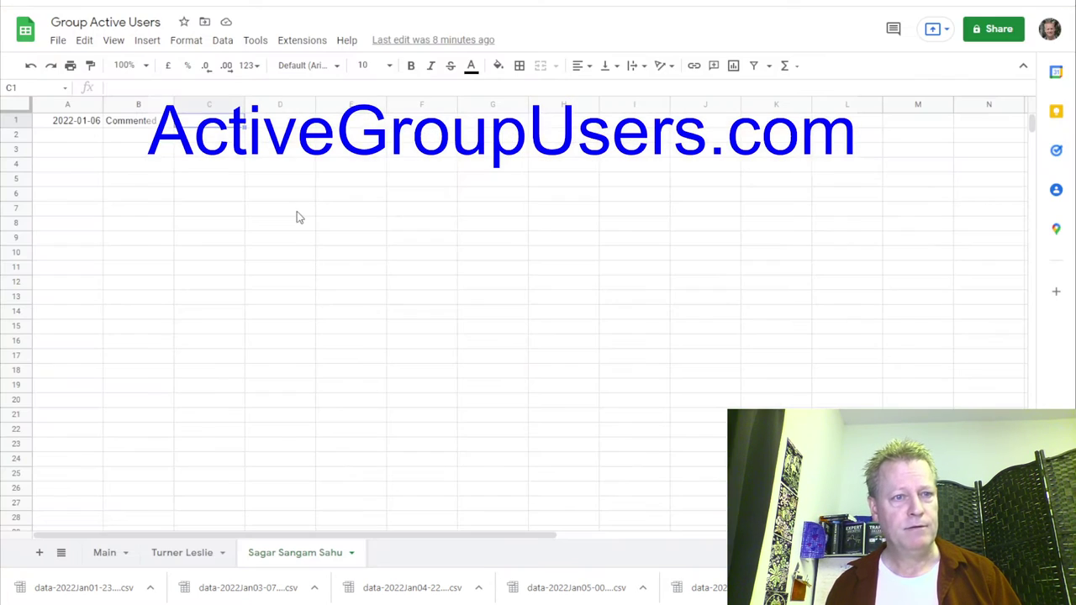
Add a new Sheet4 tab and start a File > Import upload from the device.
click(38, 554)
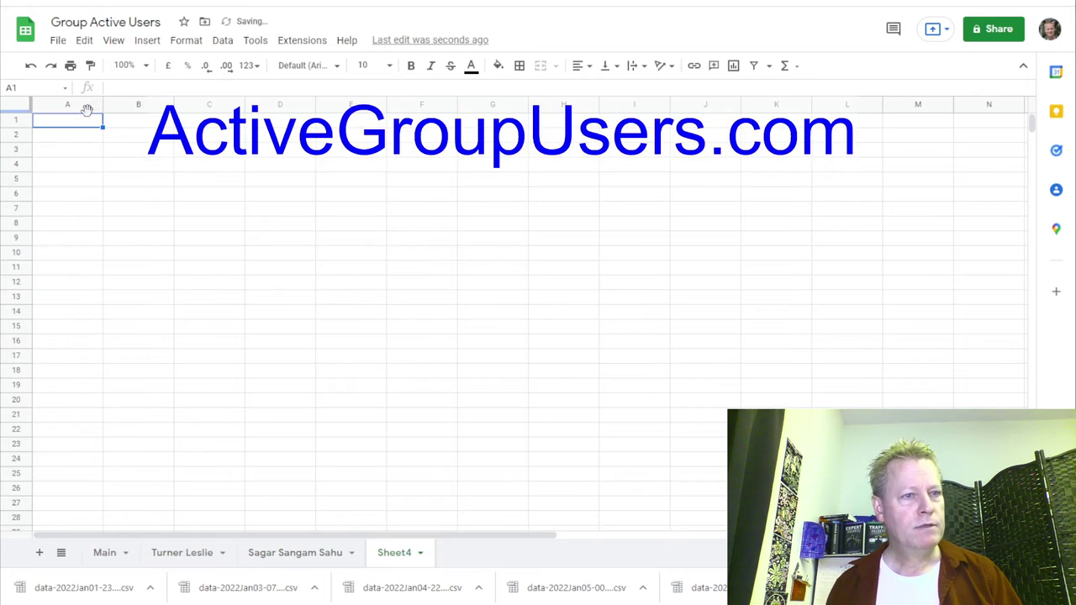
click(57, 41)
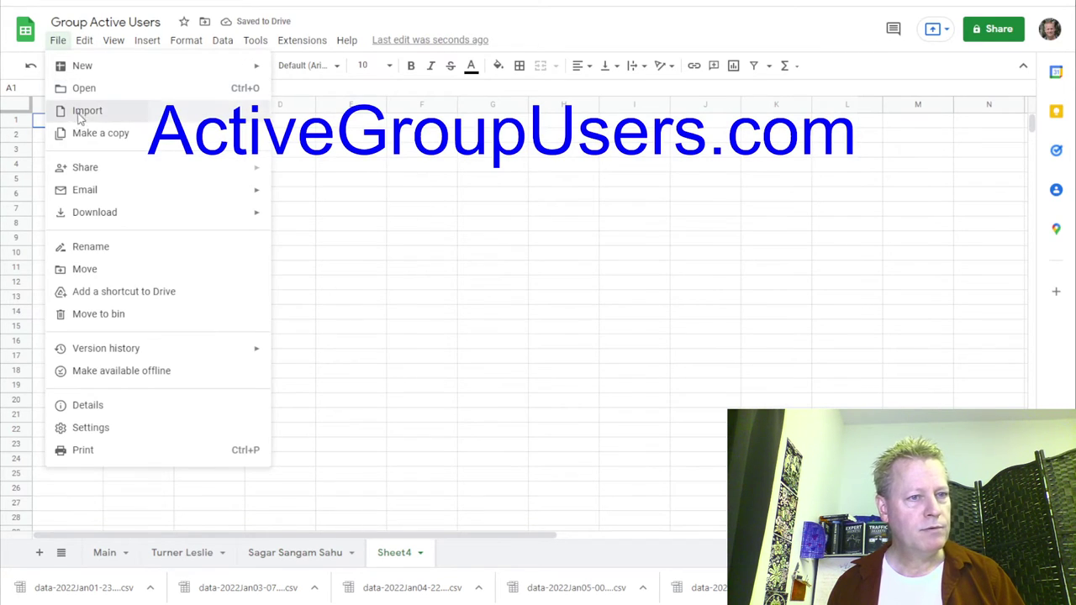
click(77, 112)
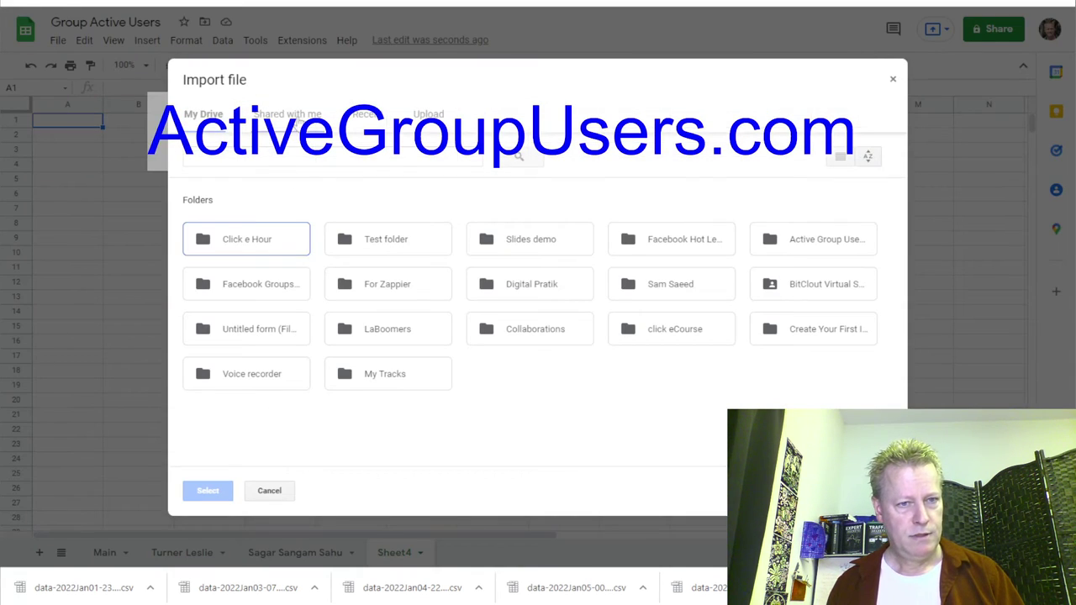
click(427, 117)
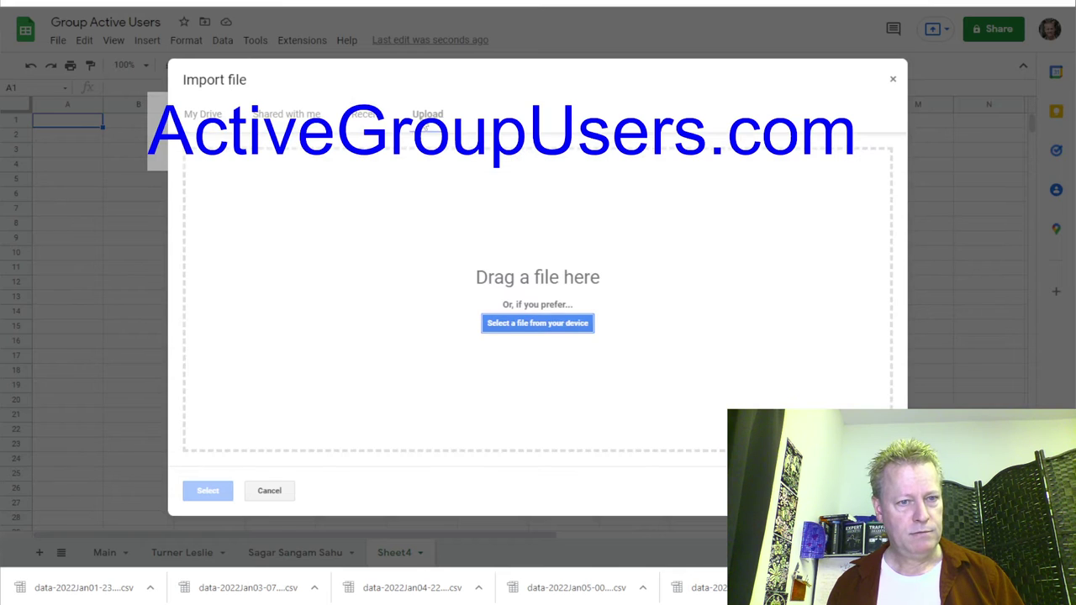
click(551, 337)
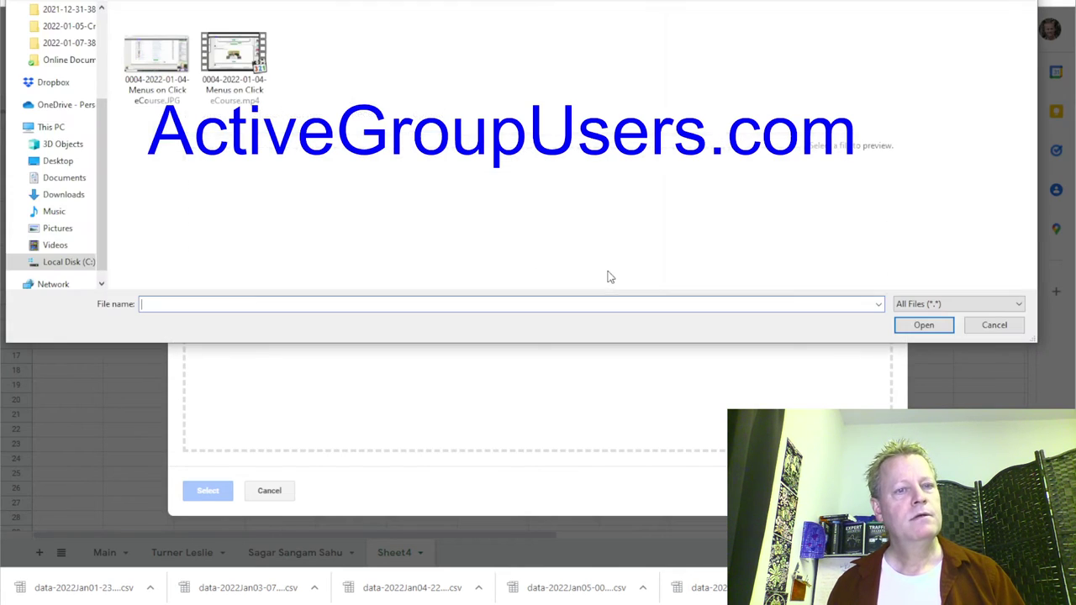
Browse into the Course Income Secrets data folder and choose data-2022Jan06-000538.csv.
key(alt+Up)
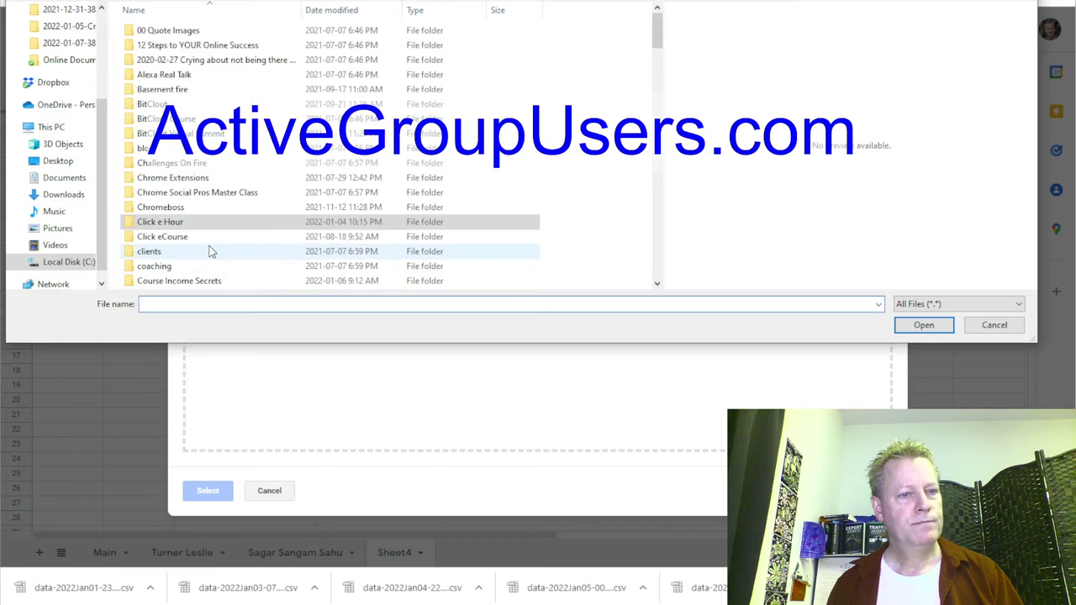
scroll(210, 252, down, 5)
scroll(210, 251, up, 4)
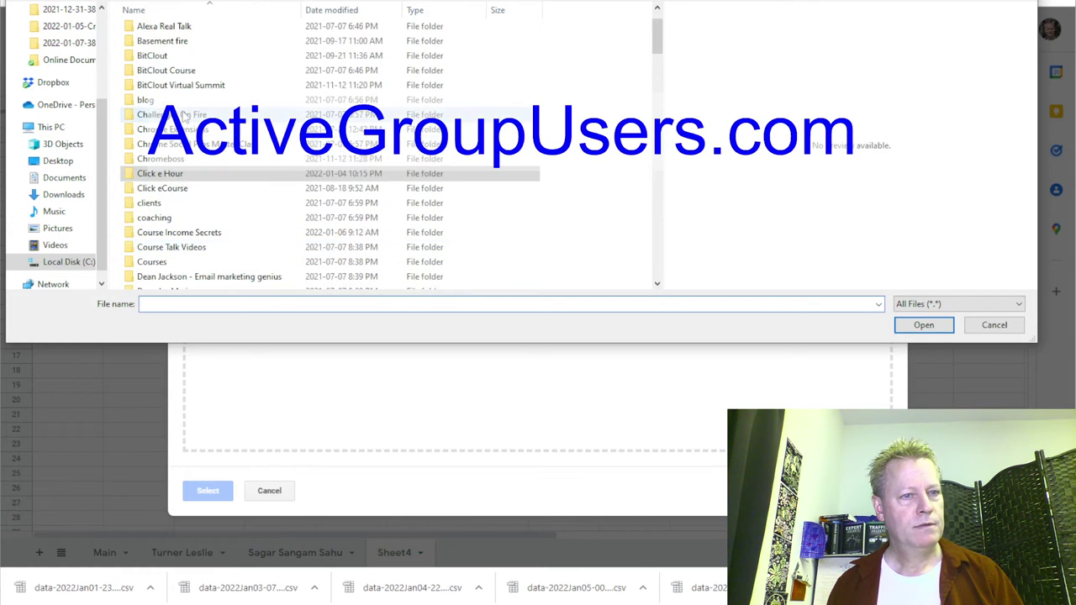
click(202, 235)
double_click(202, 235)
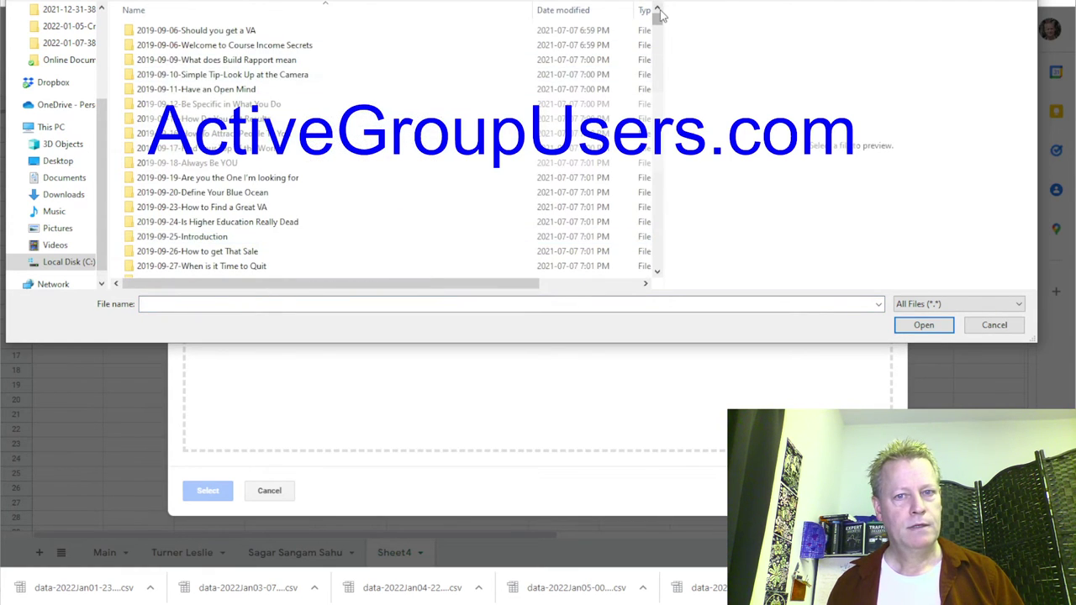
drag(657, 26, 649, 303)
scroll(266, 243, up, 10)
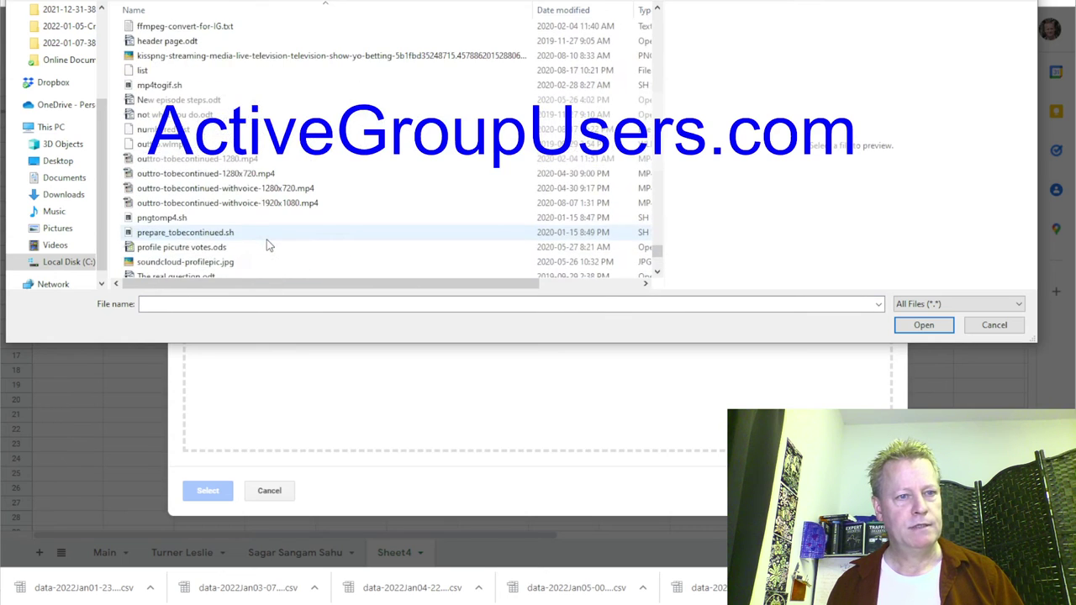
scroll(266, 243, up, 3)
double_click(261, 148)
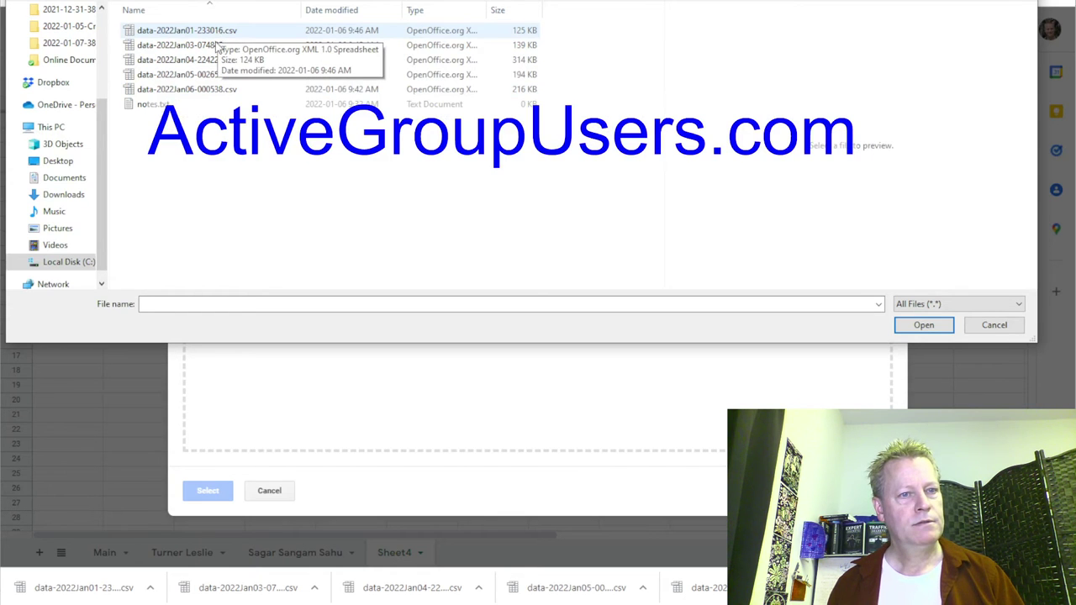
double_click(215, 91)
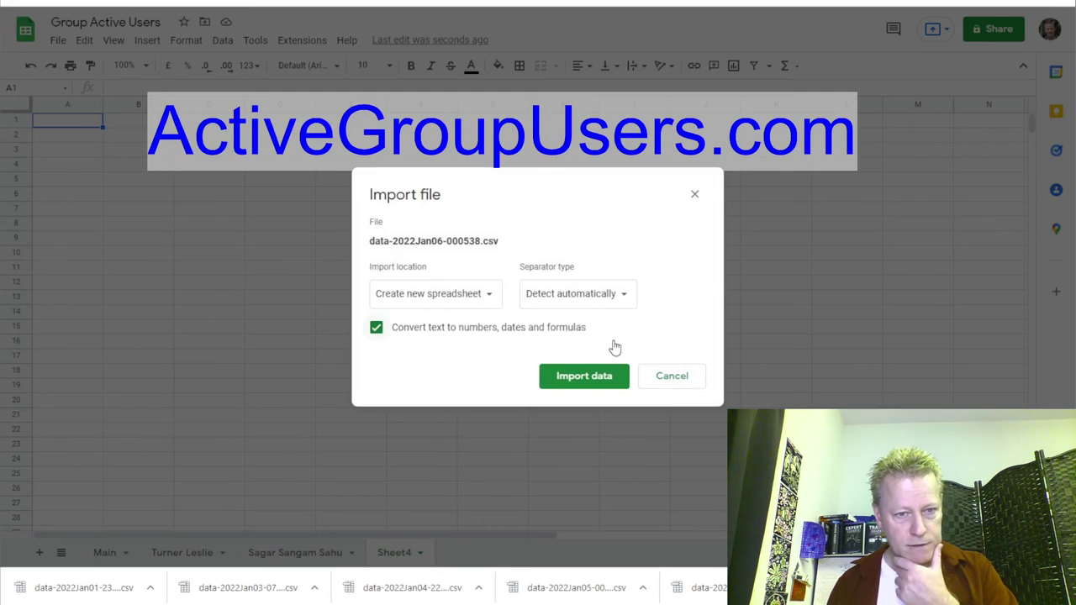
Import the Jan06 CSV into Sheet4 with Replace current sheet and automatic separator detection.
click(479, 302)
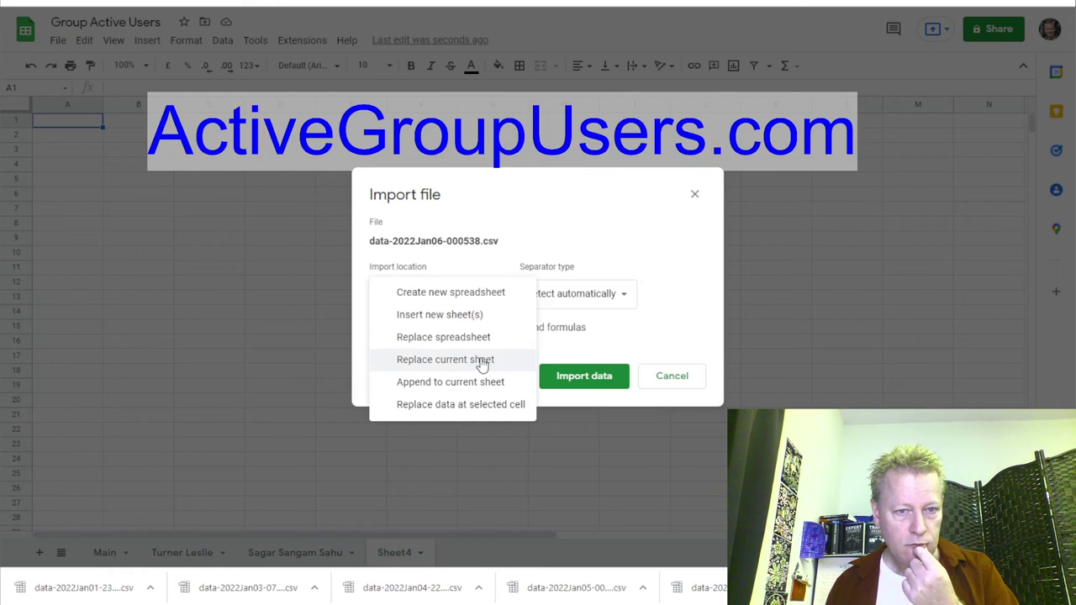
click(483, 361)
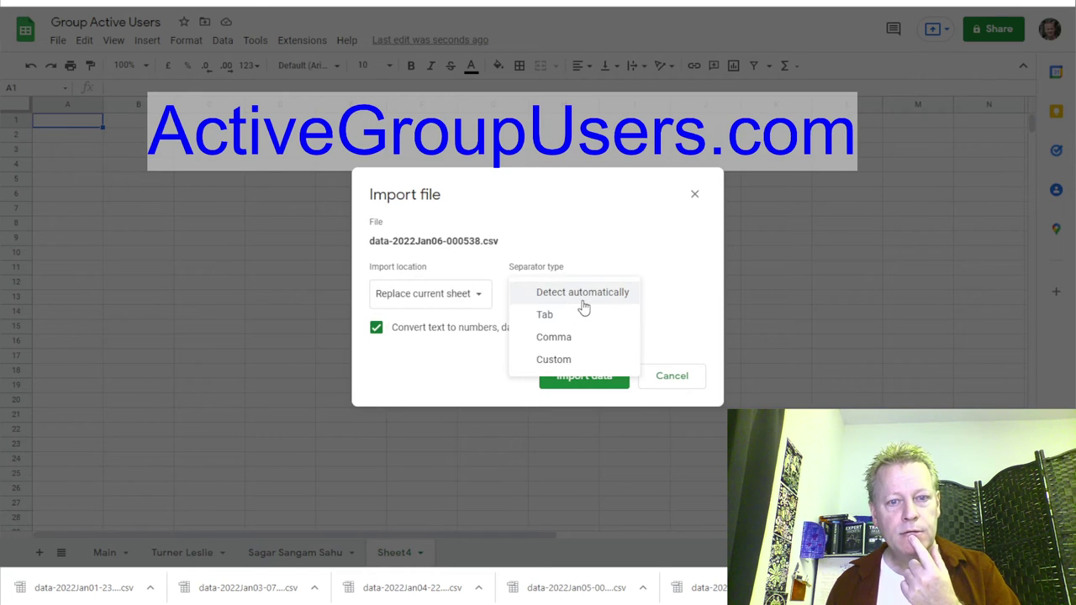
click(583, 301)
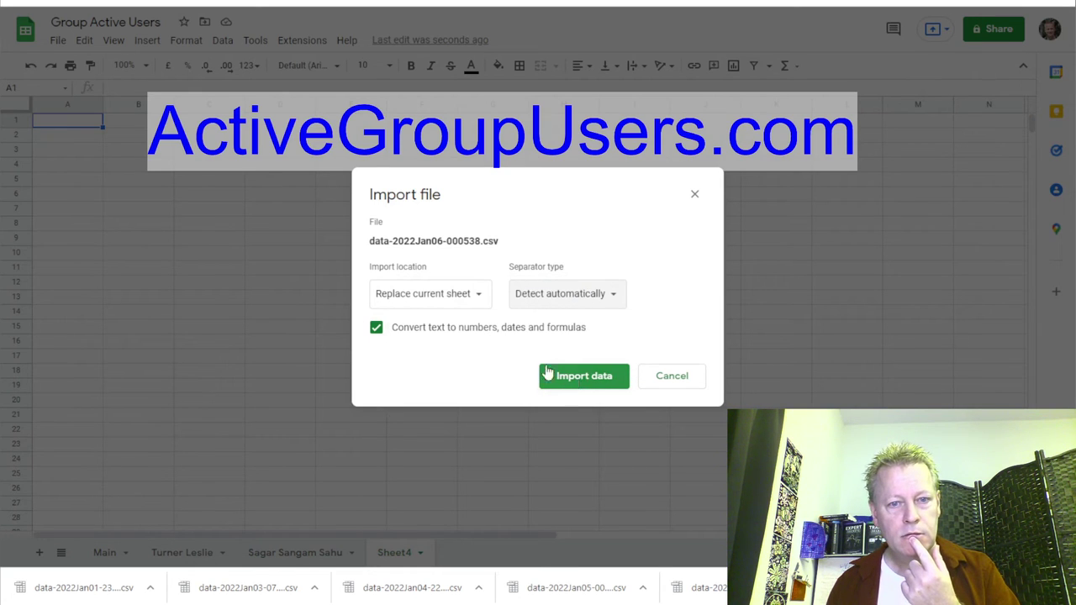
click(589, 383)
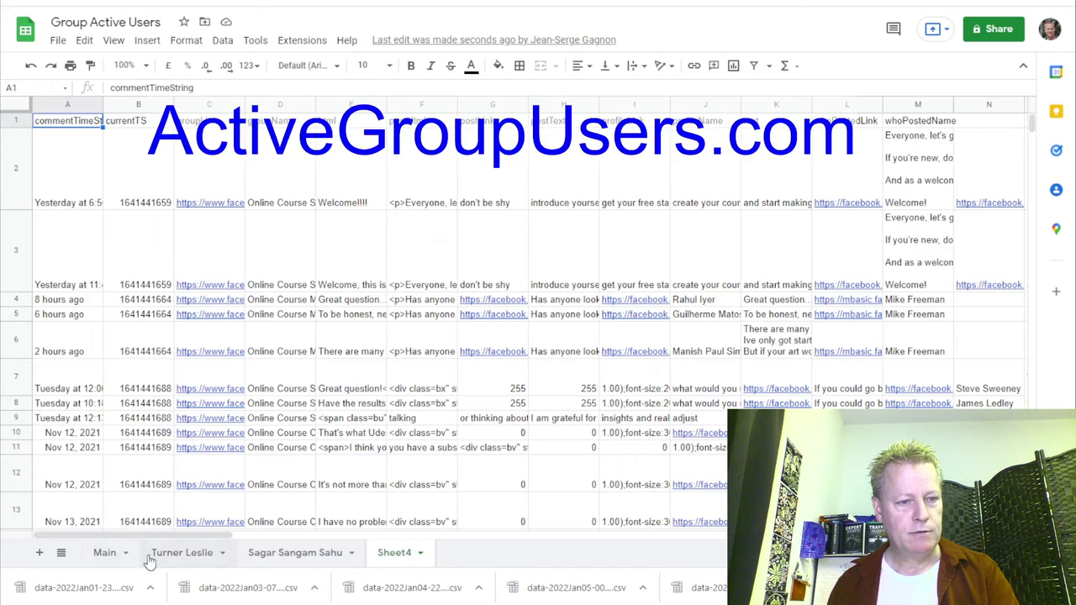
Add a new sheet and upload data-2022Jan05-002655.csv through File > Import.
key(shift+F11)
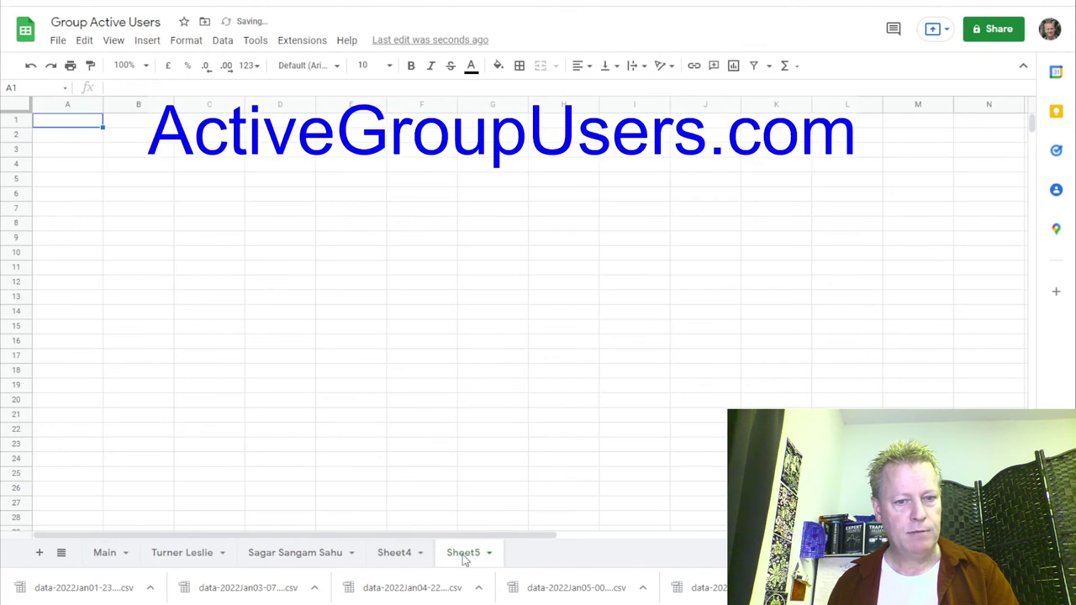
click(57, 40)
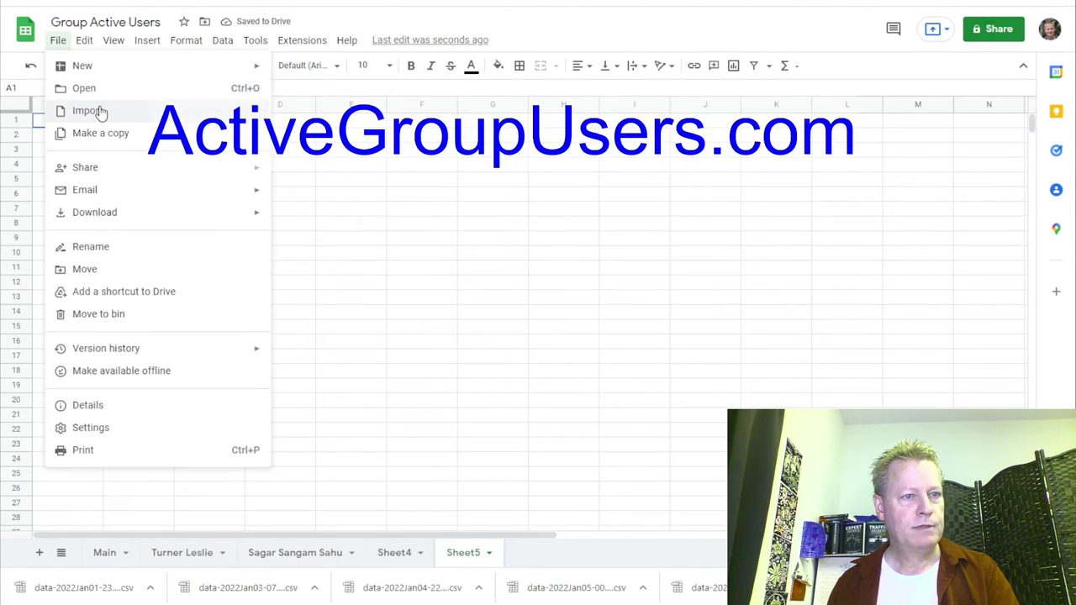
click(97, 111)
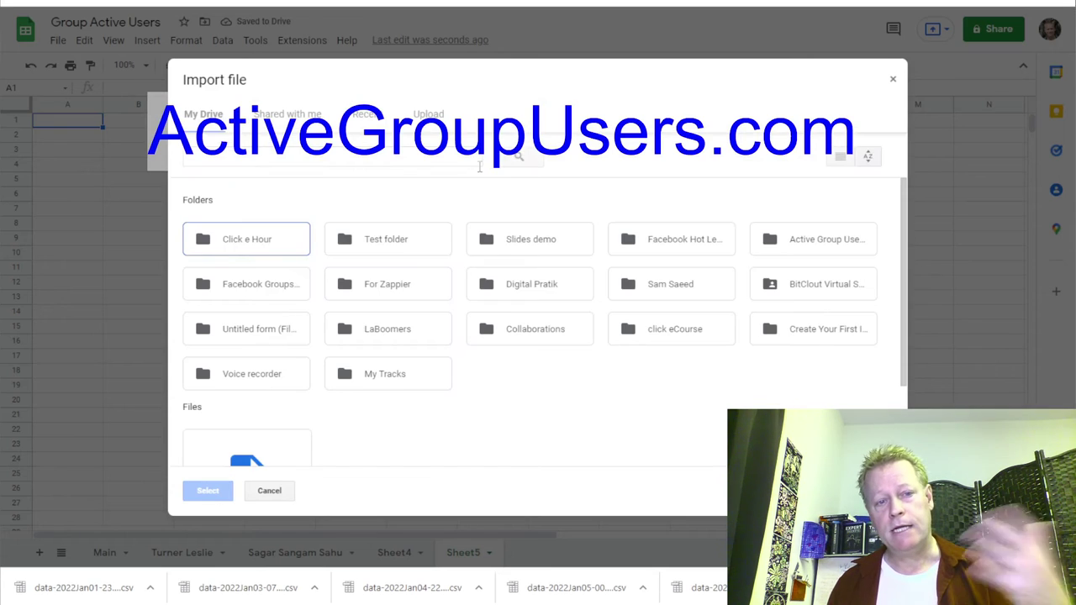
click(427, 114)
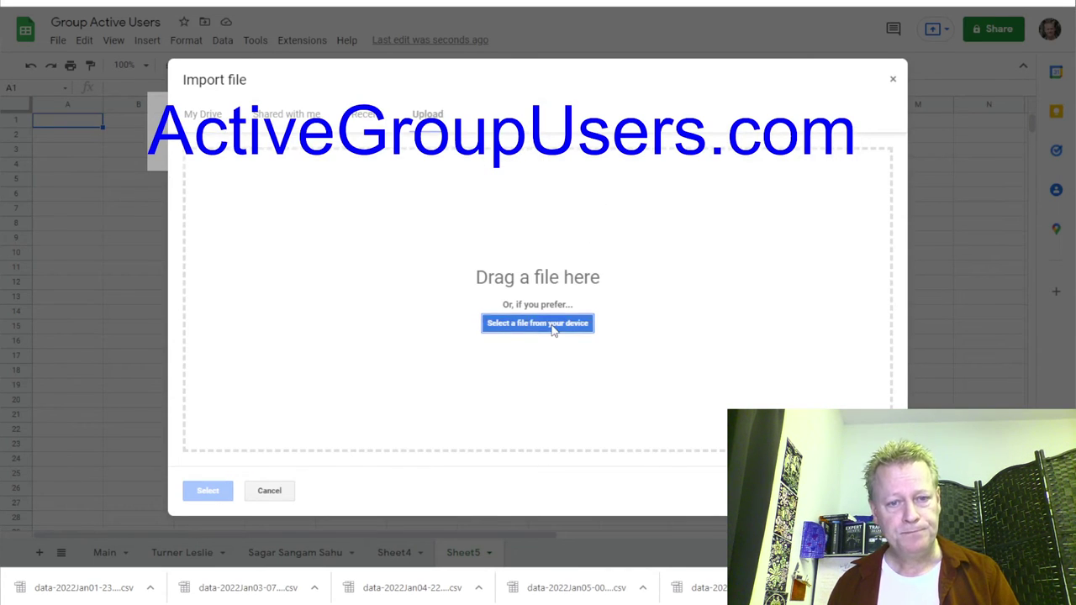
click(577, 332)
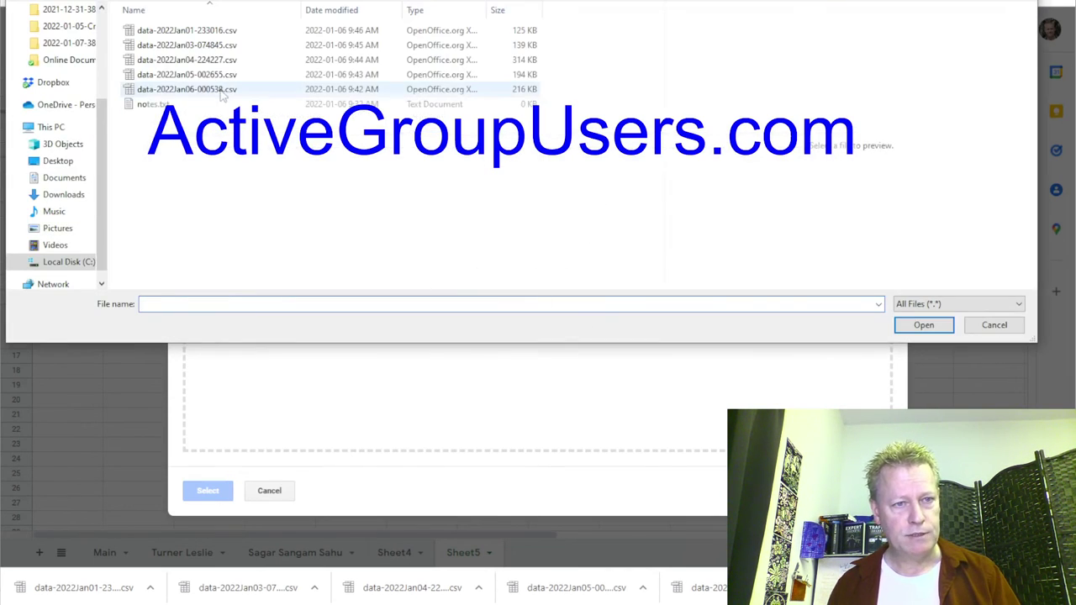
click(206, 75)
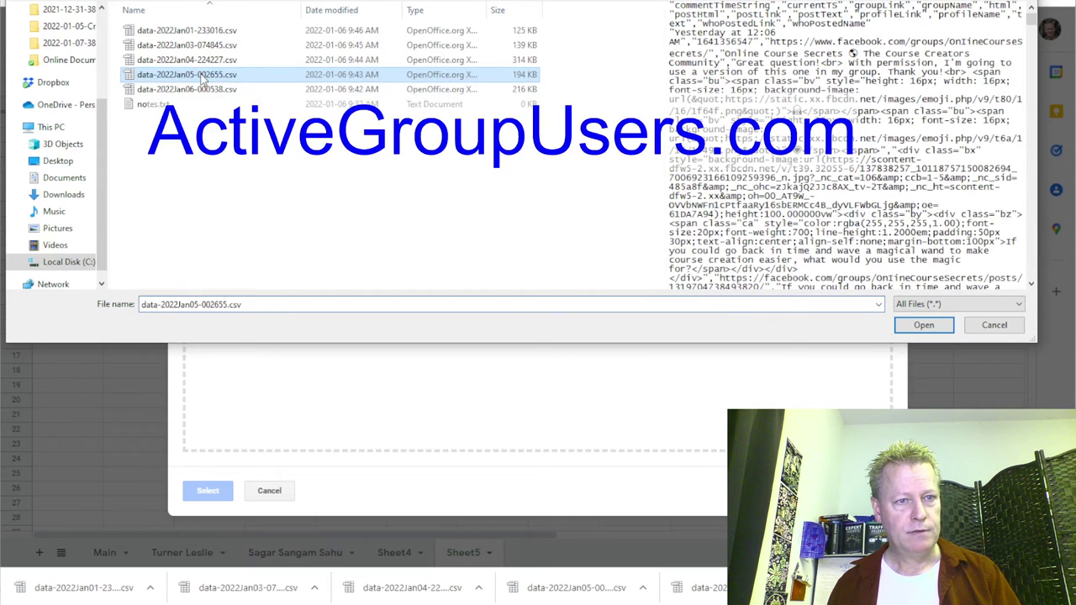
click(195, 306)
key(ctrl+c)
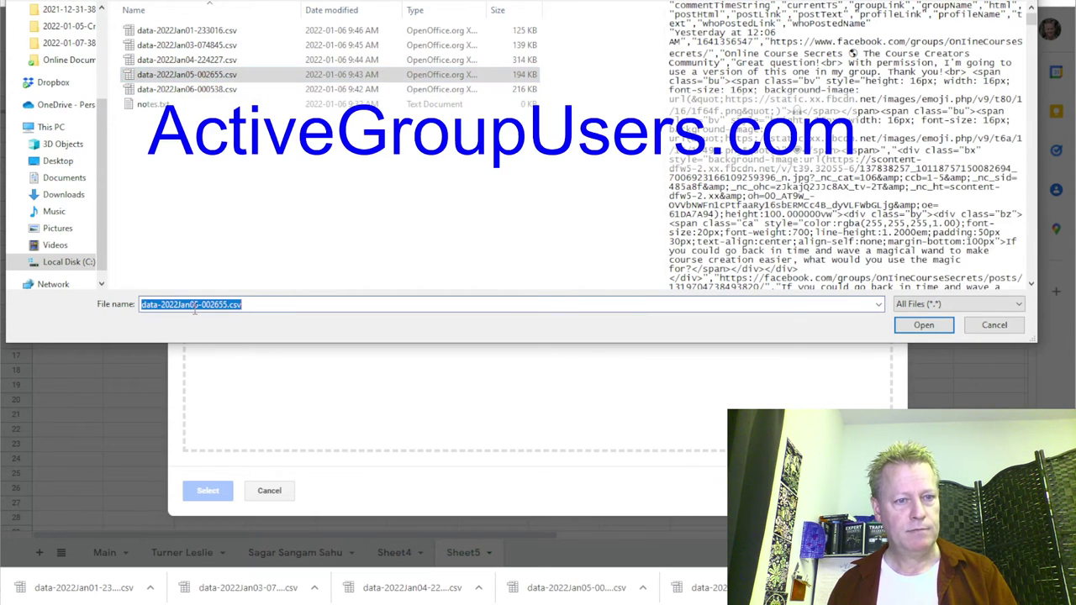
click(916, 325)
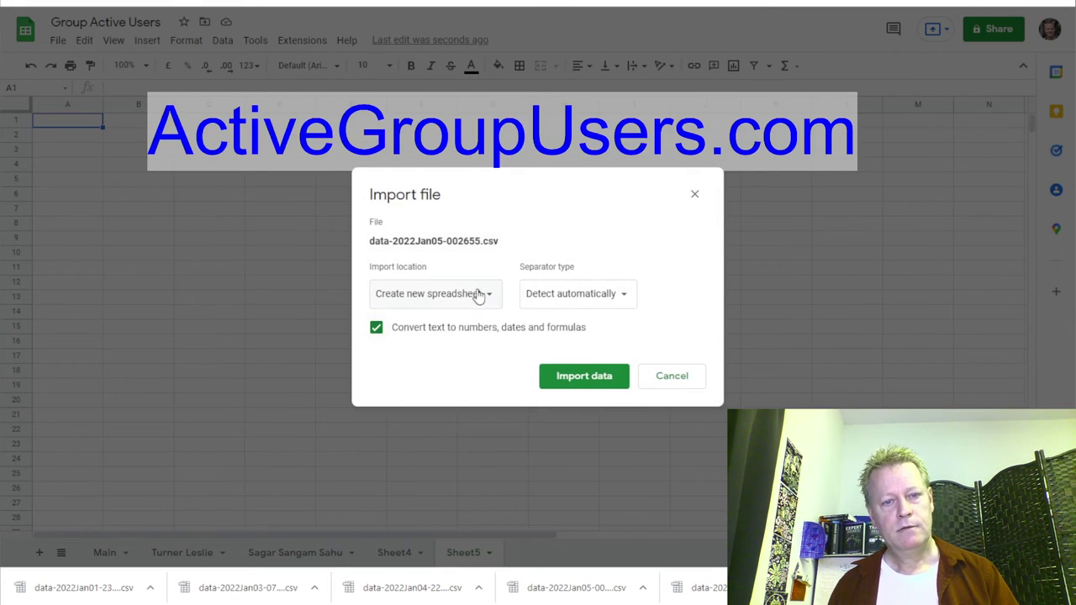
Import the Jan05 data into Sheet5 using Replace current sheet.
click(484, 298)
click(458, 363)
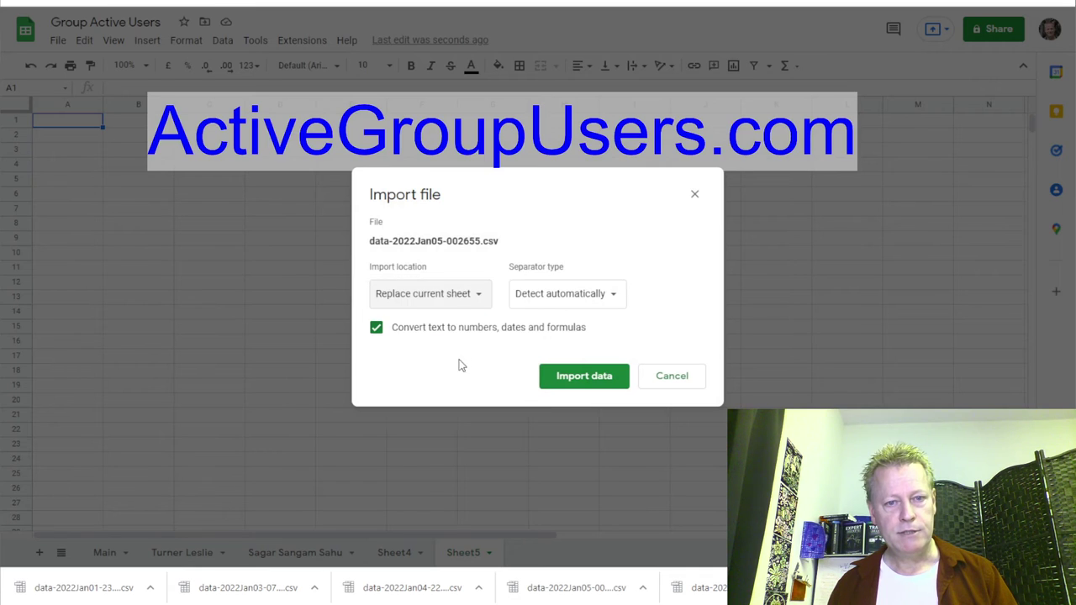
click(479, 294)
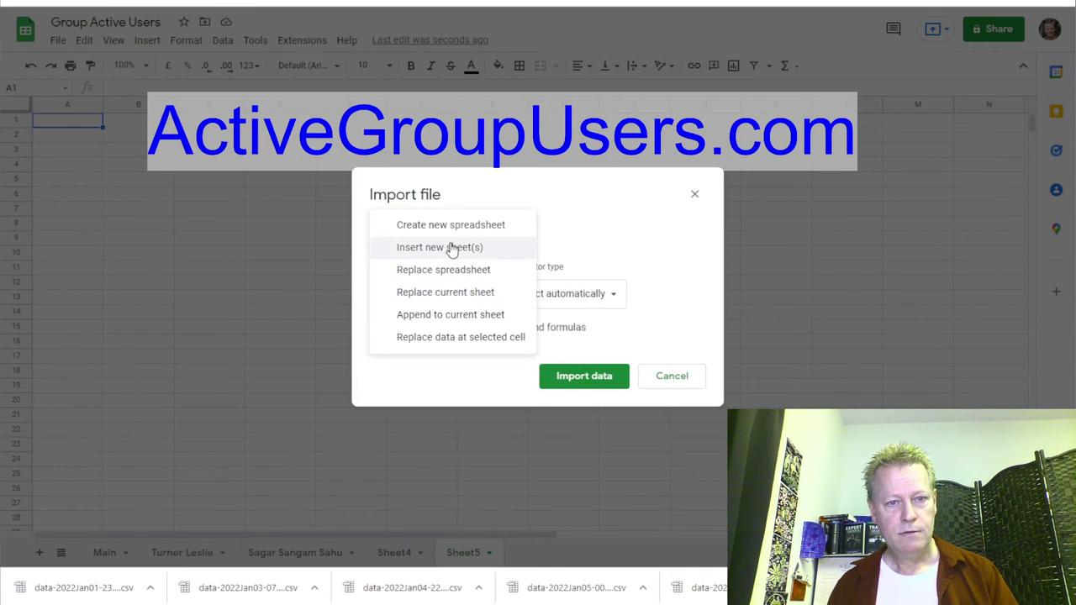
click(461, 298)
click(574, 378)
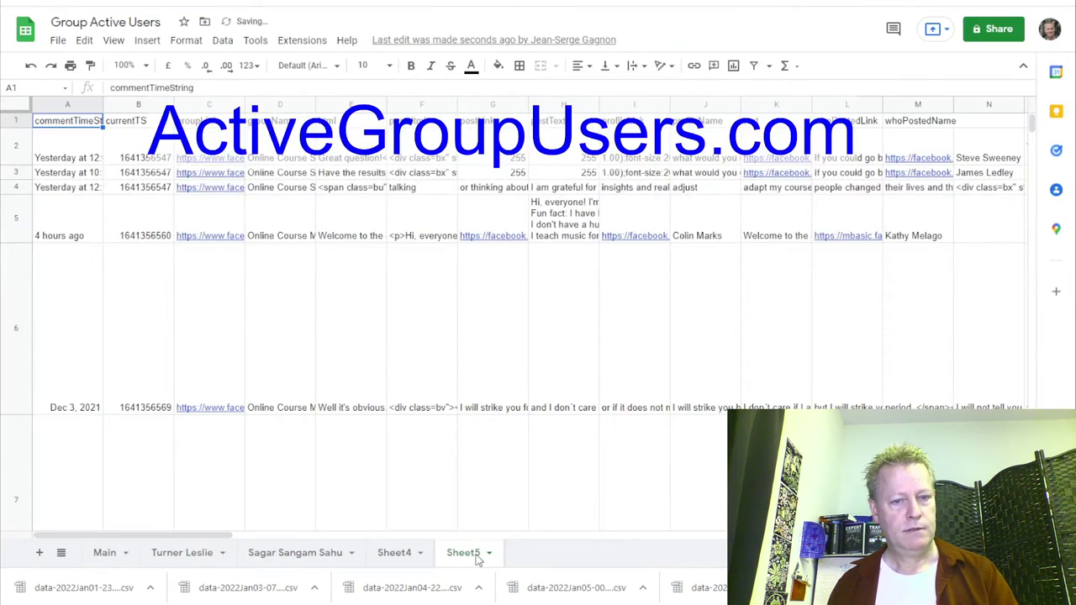
Rename the Sheet5 tab to 2022Jan05 by pasting and trimming the file name.
double_click(463, 554)
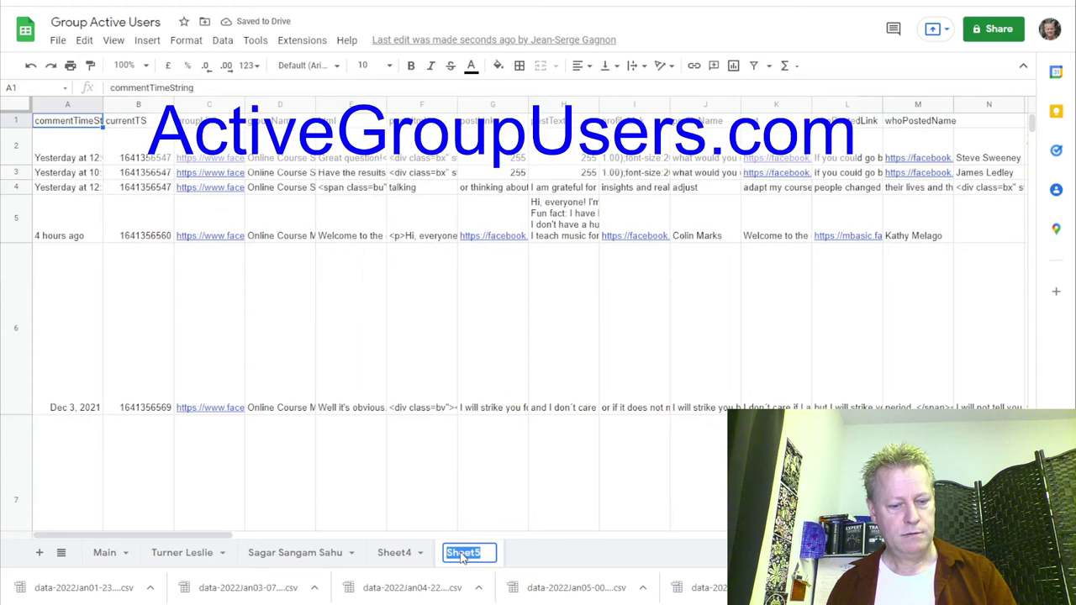
key(ctrl+v)
key(BackSpace)
key(BackSpace)
key(BackSpace)
key(BackSpace)
key(BackSpace)
key(BackSpace)
key(BackSpace)
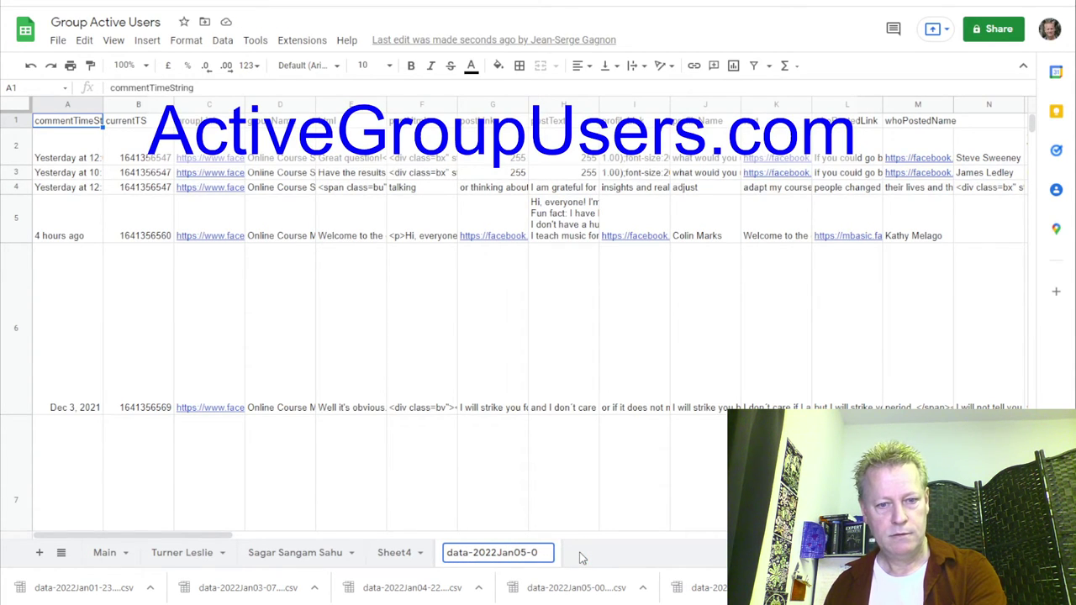
click(474, 553)
key(BackSpace)
key(BackSpace)
key(BackSpace)
key(BackSpace)
key(BackSpace)
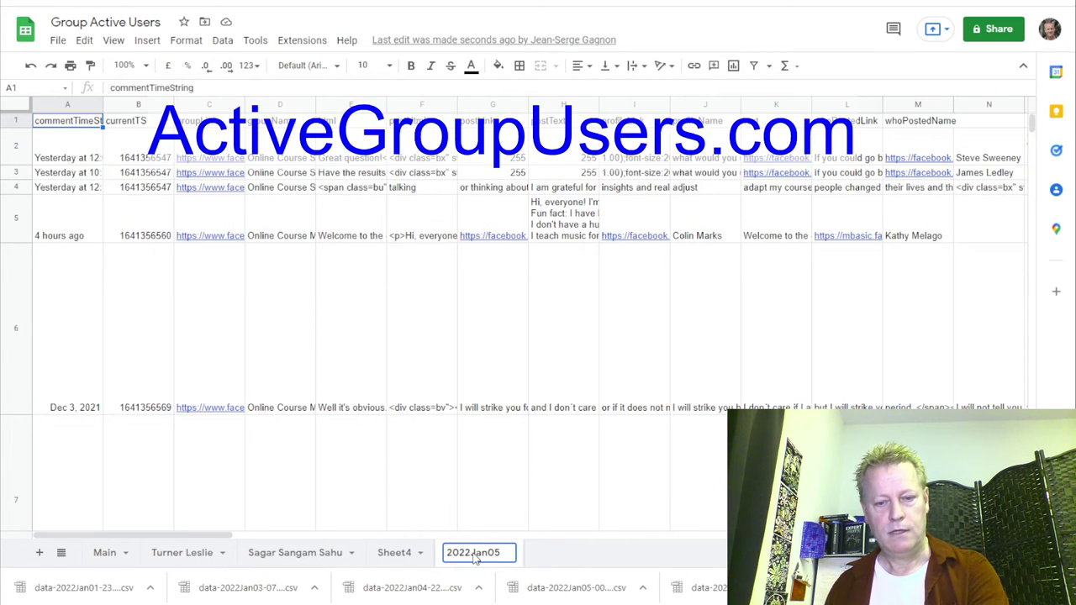
key(Return)
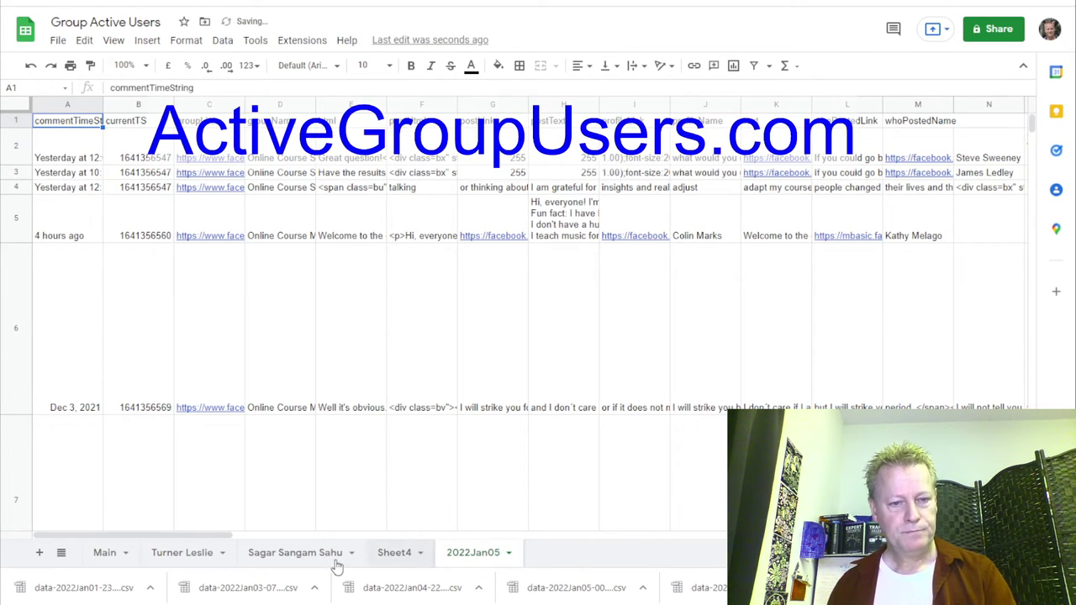
key(ctrl+Tab)
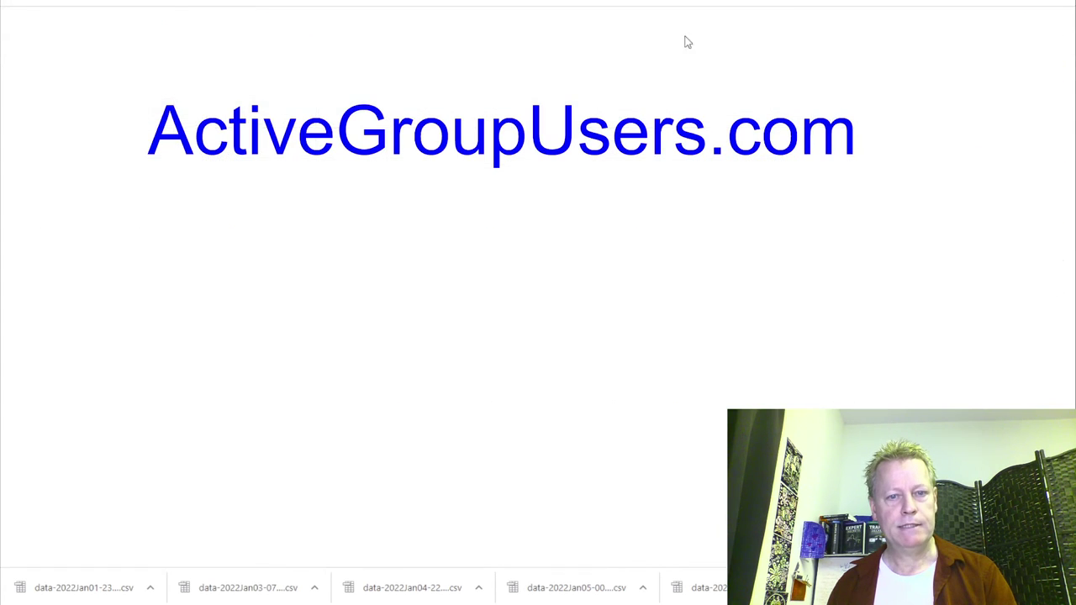
Save the 194-record 2021-12-31 scrape as data-2021Dec31-230628.csv, then load the 189-record set.
click(402, 268)
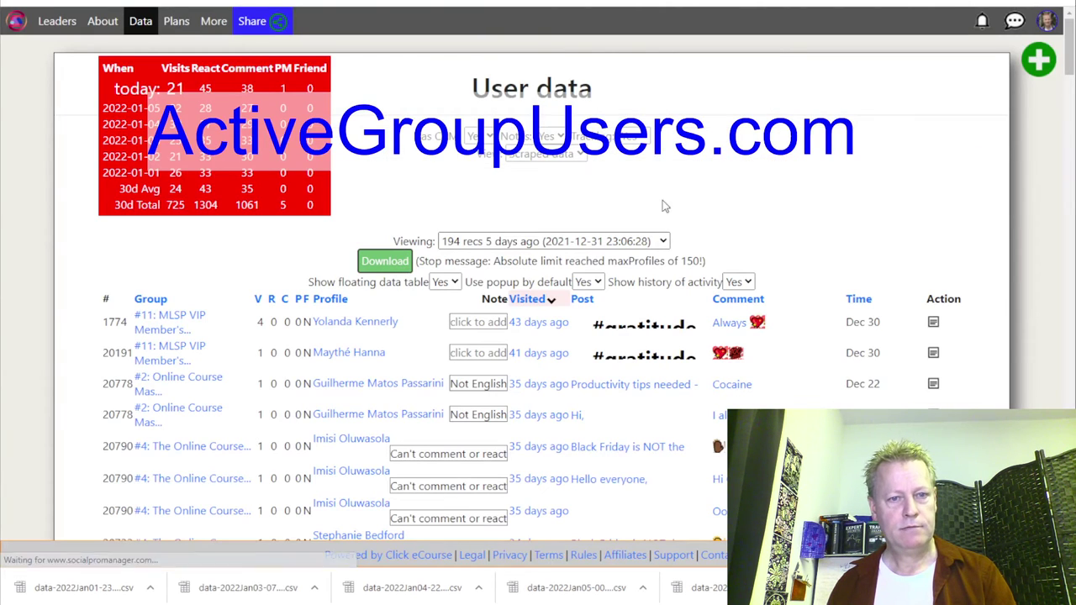
click(934, 328)
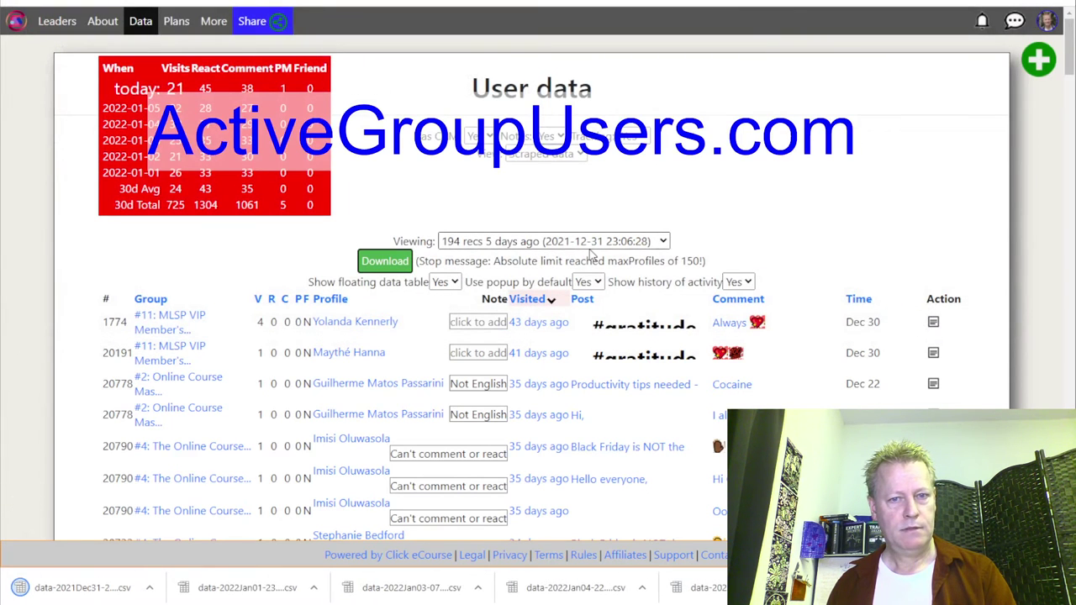
click(592, 242)
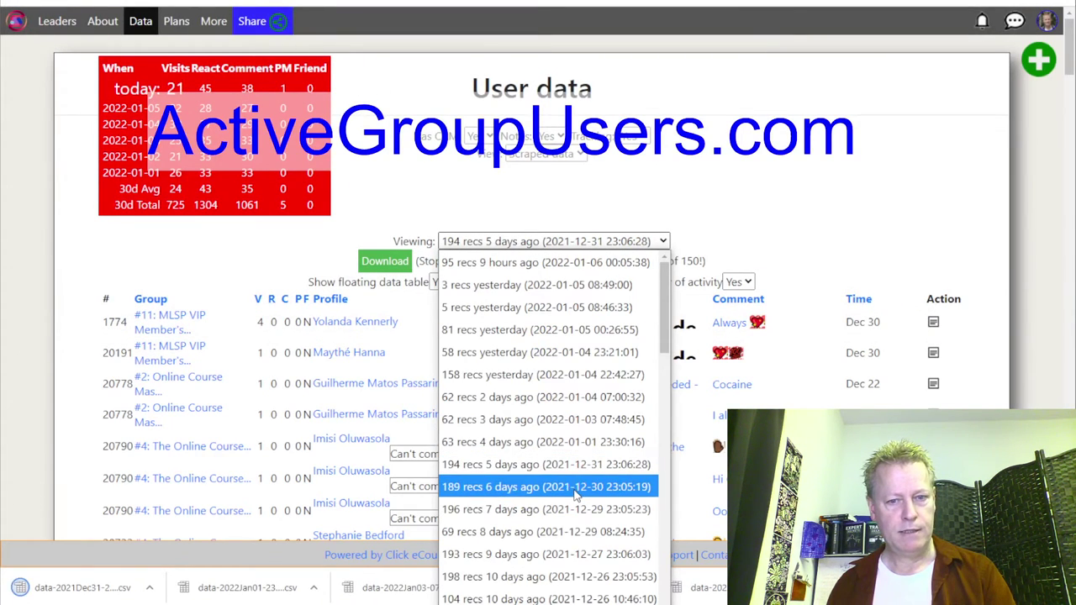
click(546, 486)
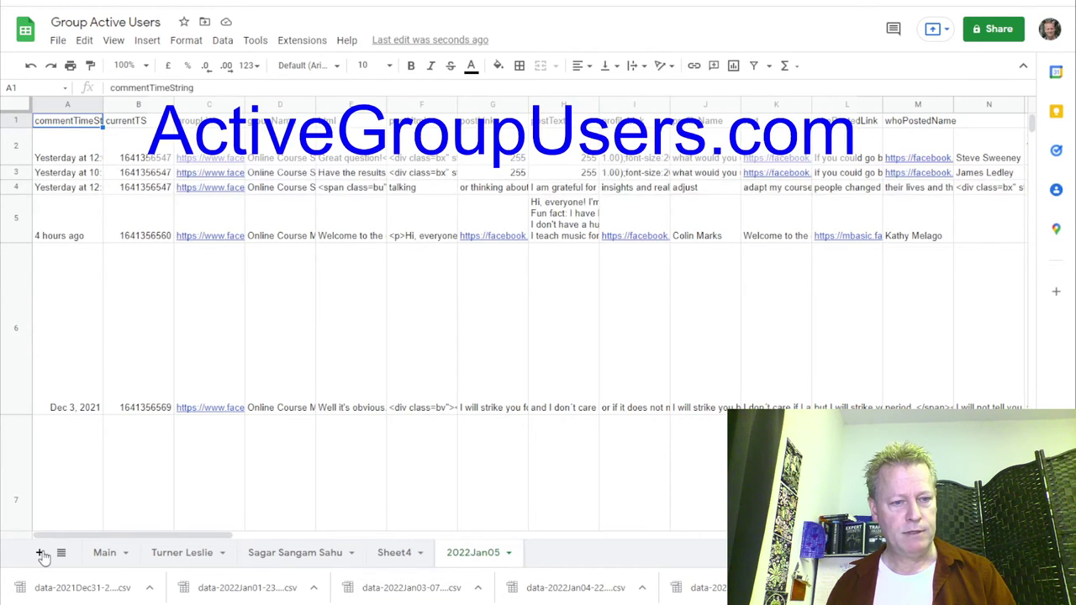
Import data-2022Jan04-224227.csv into the member-named sheet, replacing its contents.
click(313, 554)
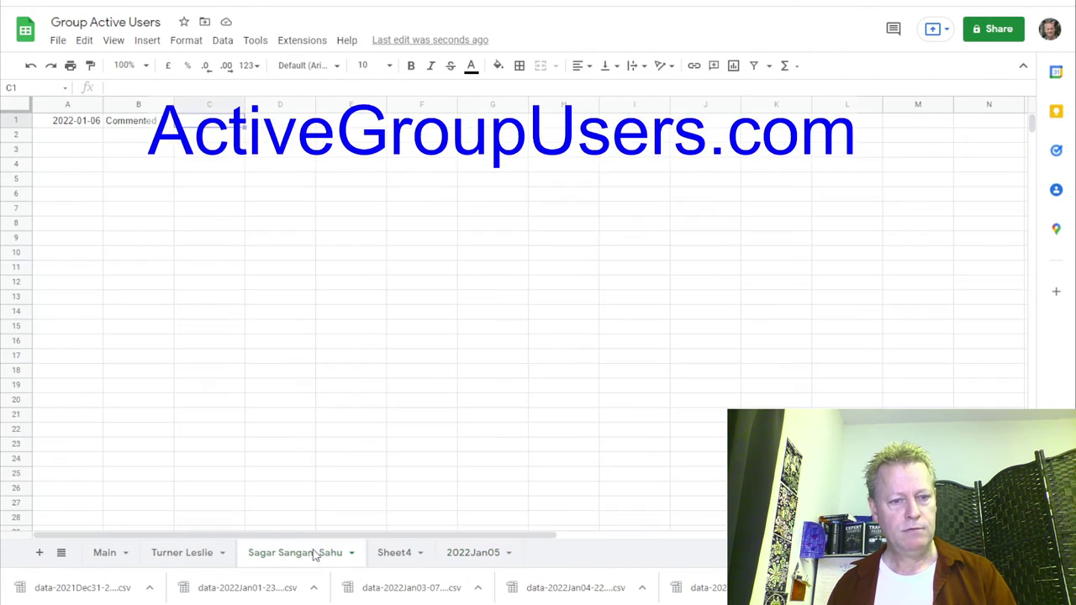
click(56, 41)
click(108, 111)
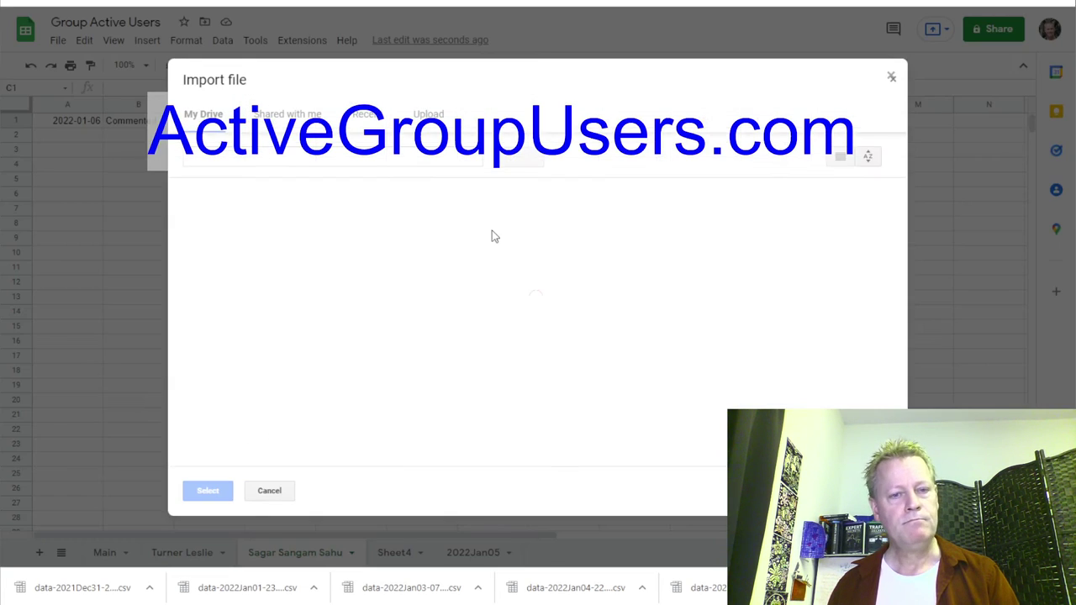
click(429, 113)
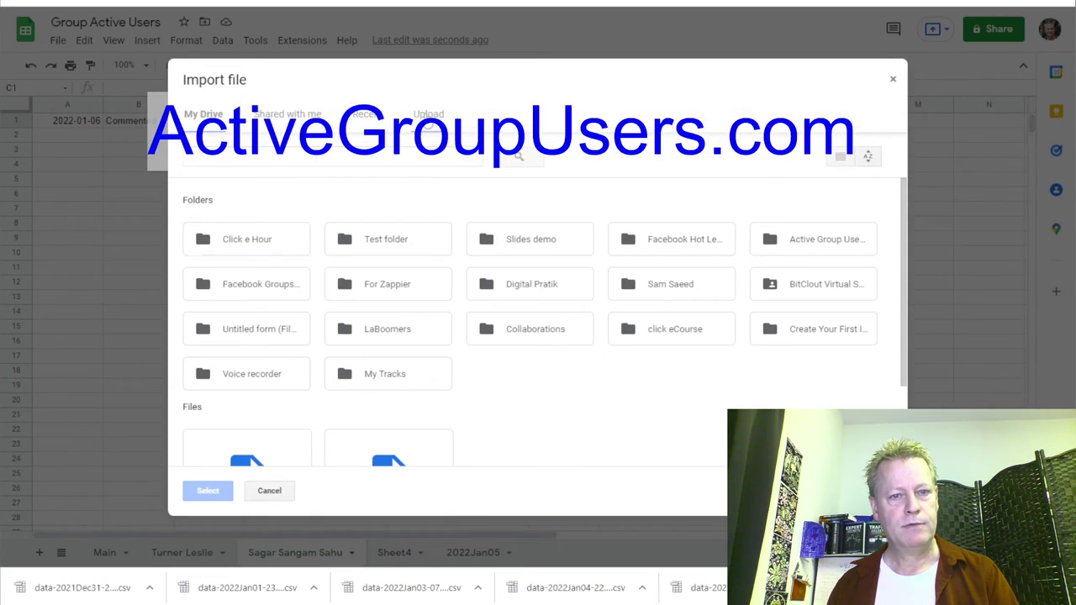
click(532, 329)
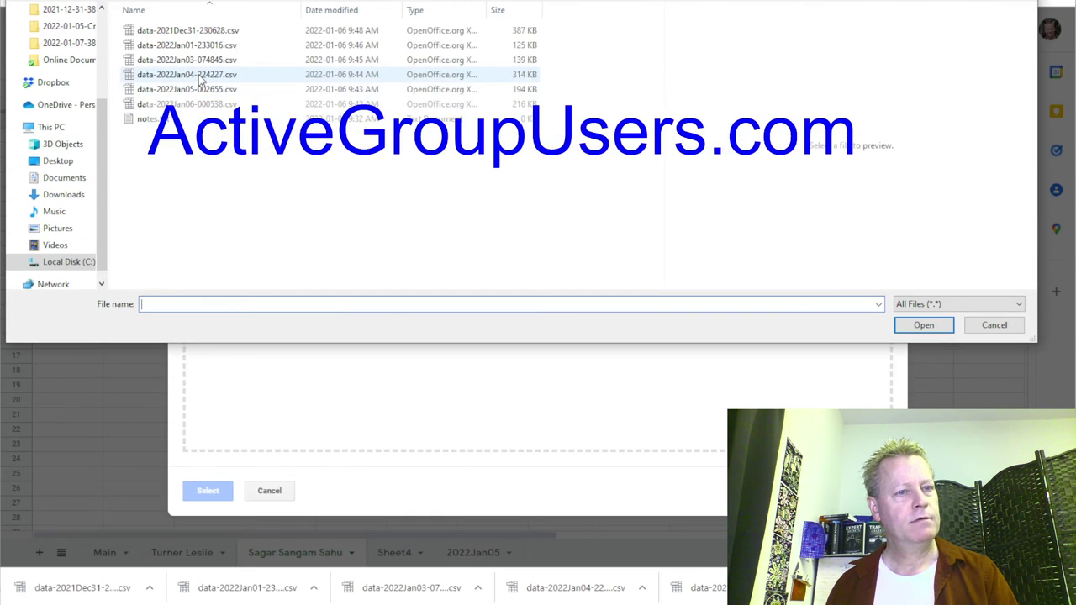
click(200, 75)
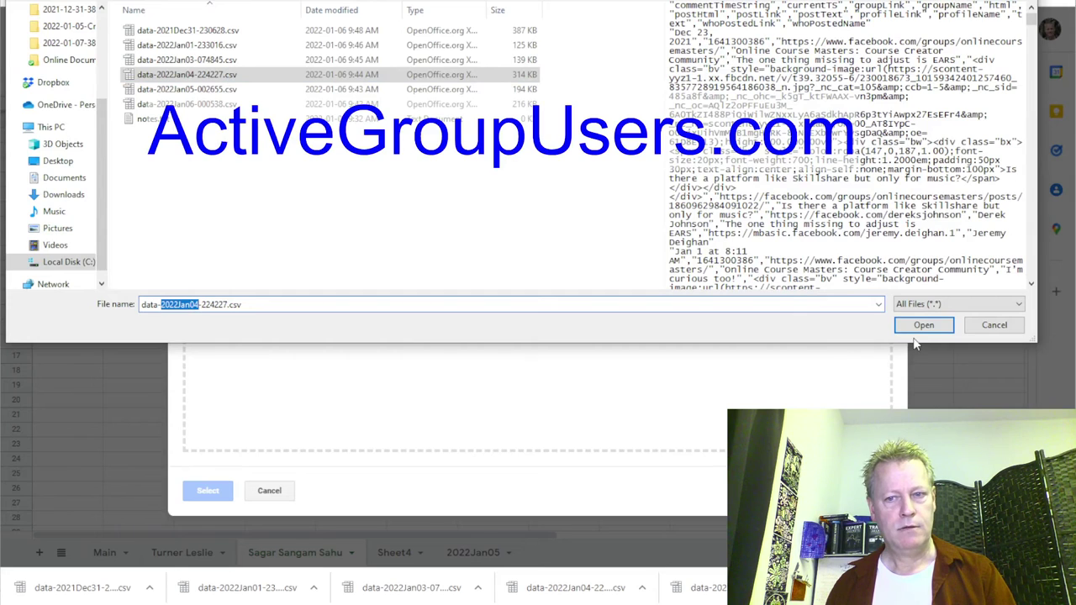
click(922, 326)
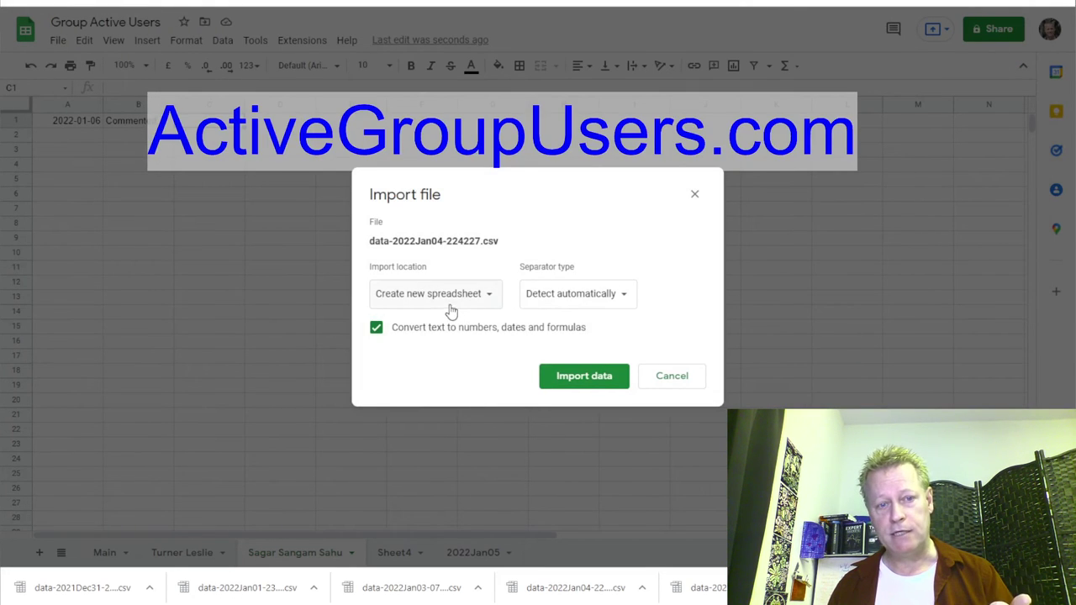
click(449, 301)
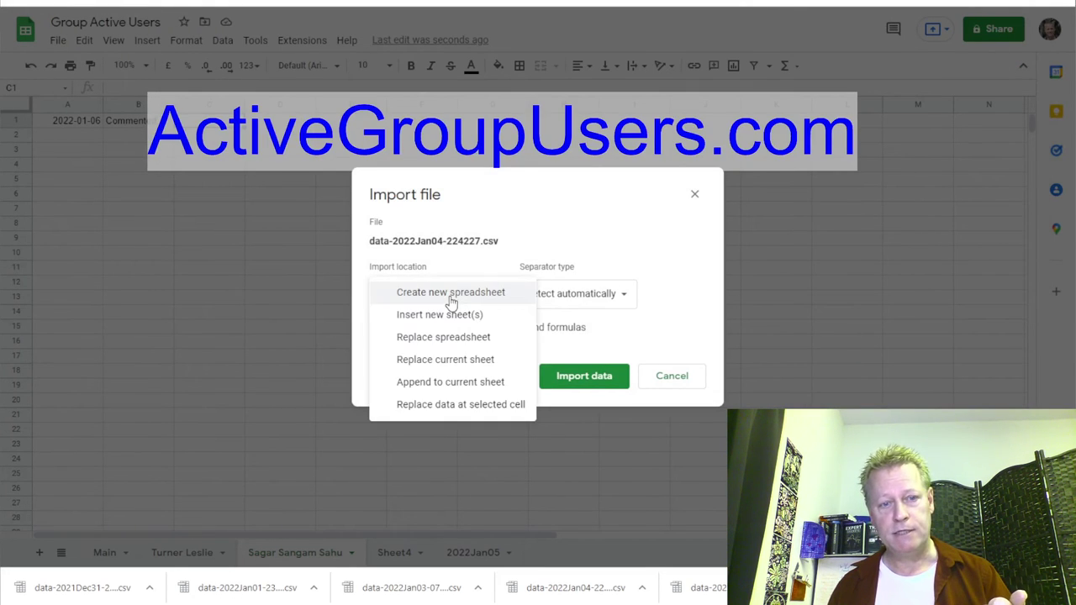
click(447, 360)
click(583, 383)
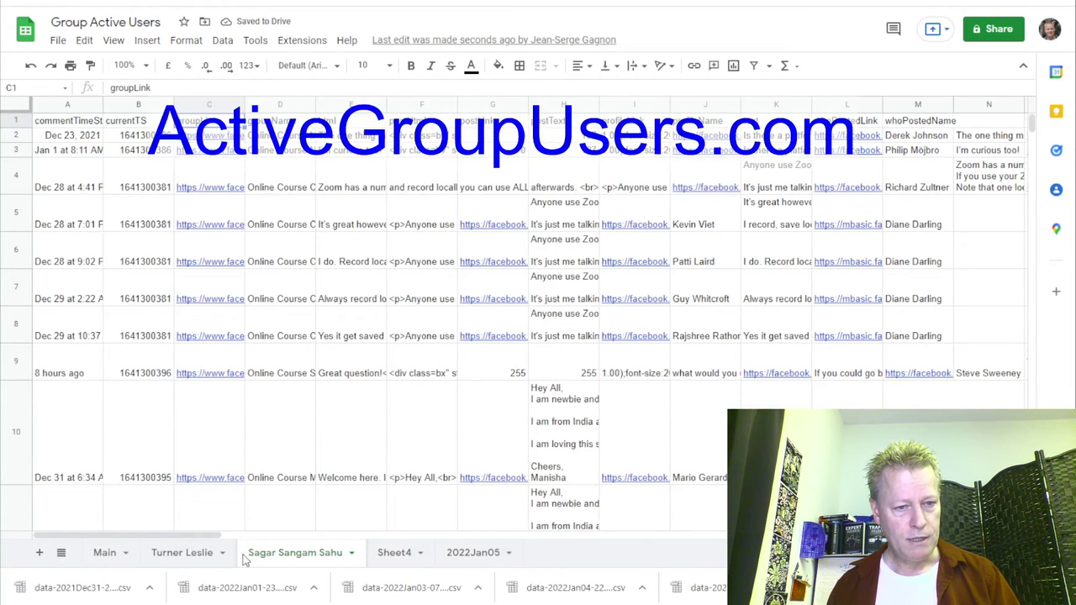
Rename the imported tab to 2022Jan04 and Sheet4 to 2022Jan06.
double_click(307, 559)
text(2022Jan04)
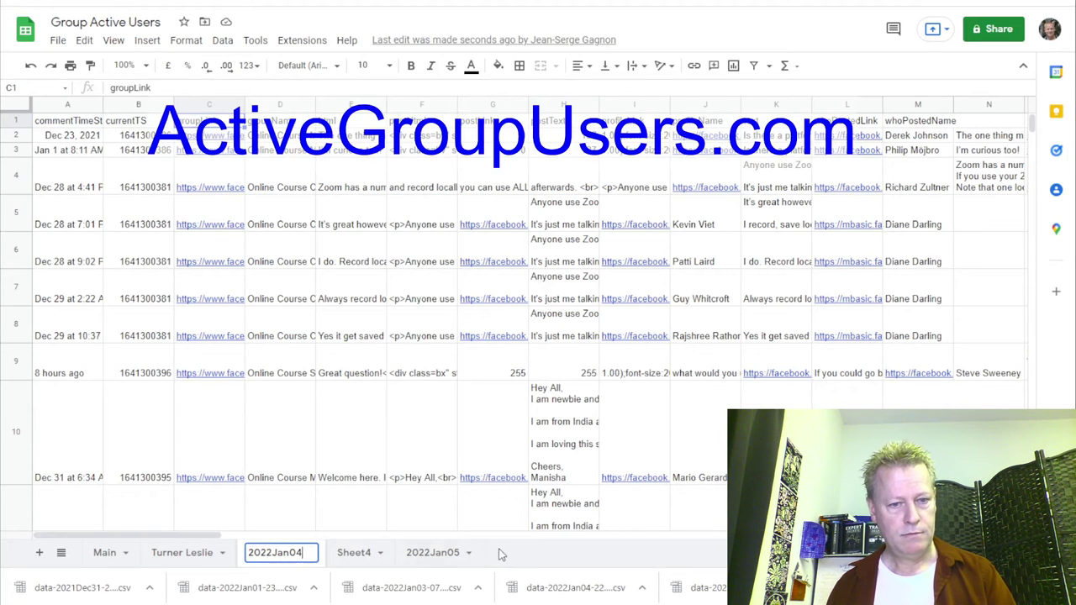
key(Return)
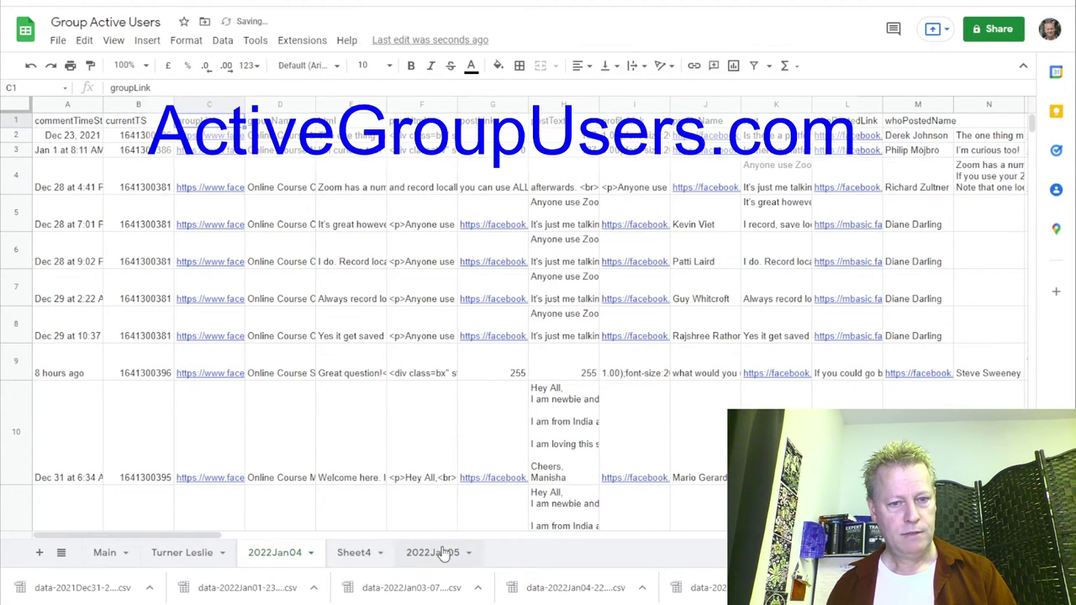
double_click(353, 558)
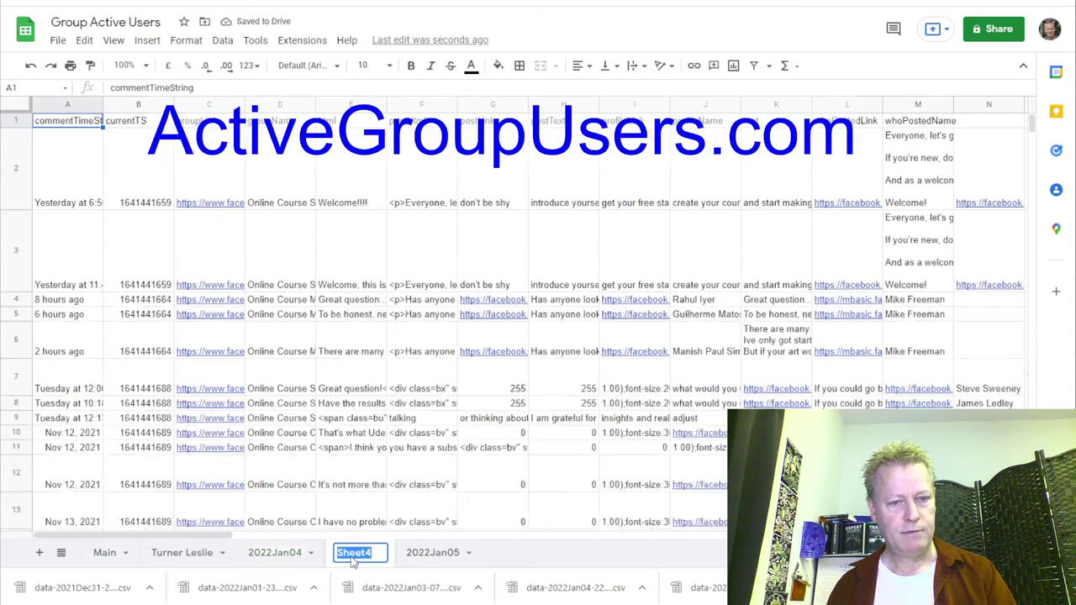
text(2022Jan06)
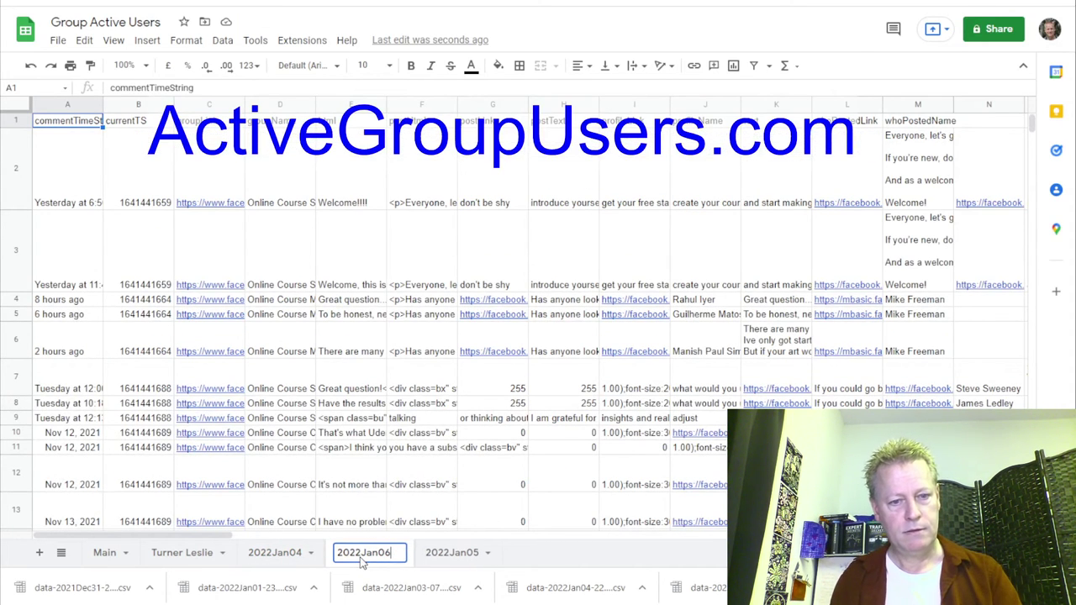
key(Return)
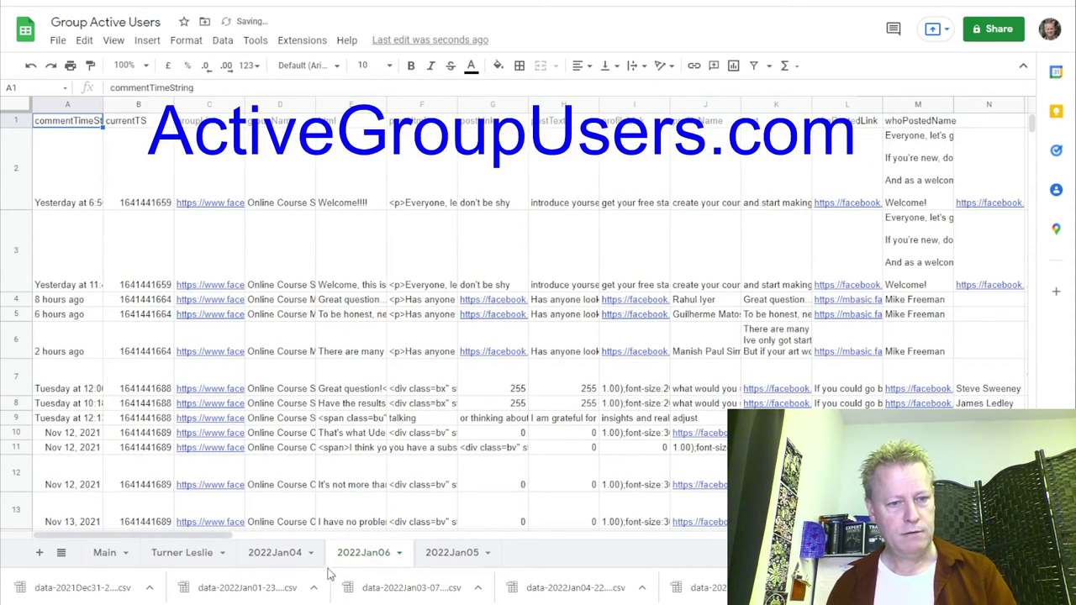
click(181, 553)
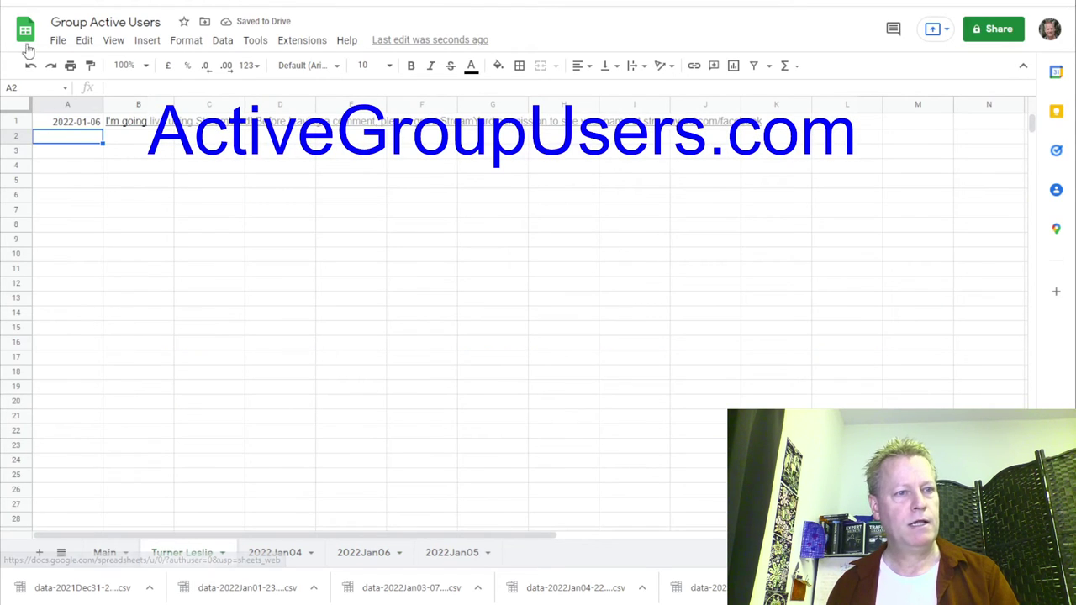
Import data-2022Jan03-074845.csv into the other member-named sheet, replacing its contents.
click(56, 40)
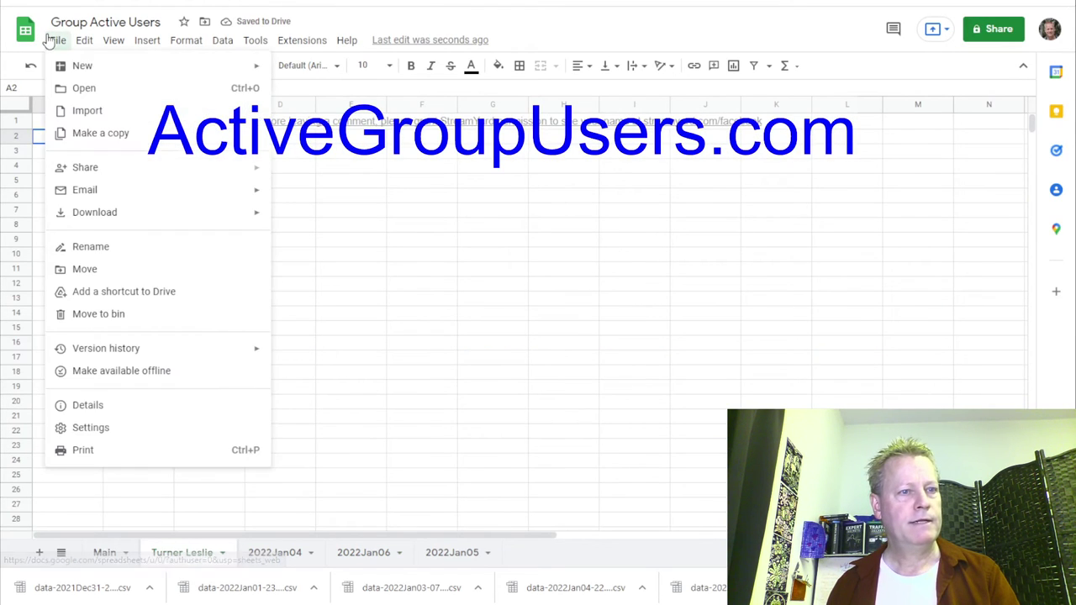
click(87, 111)
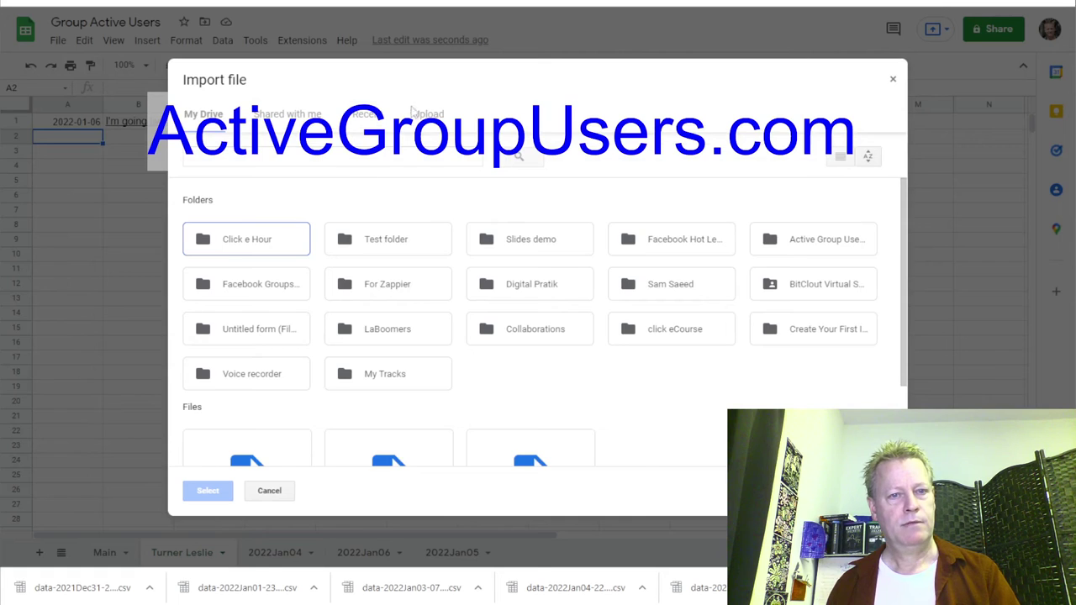
click(427, 114)
click(568, 335)
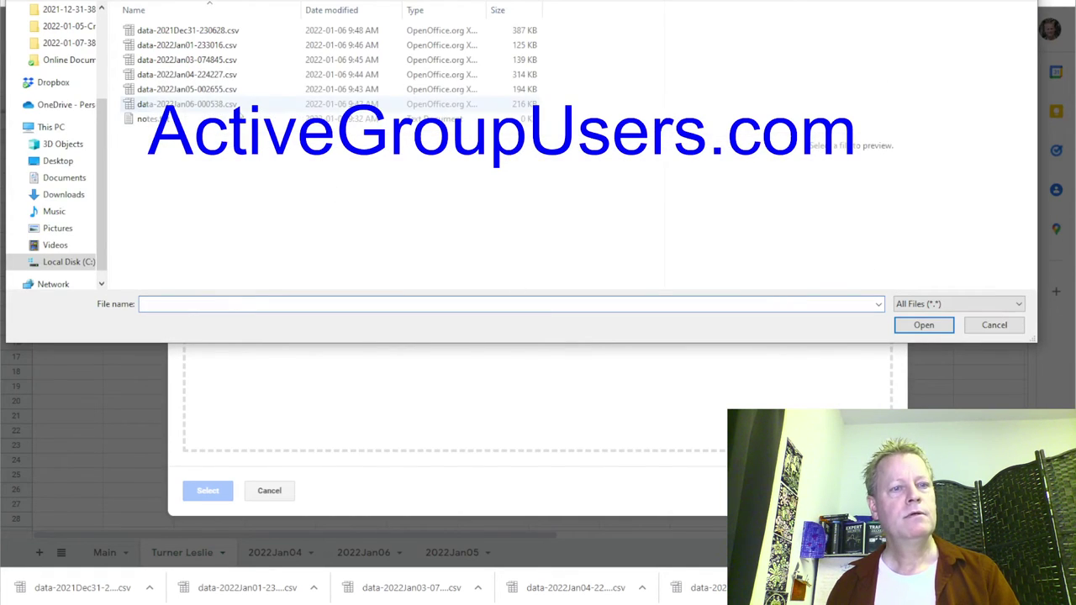
click(189, 61)
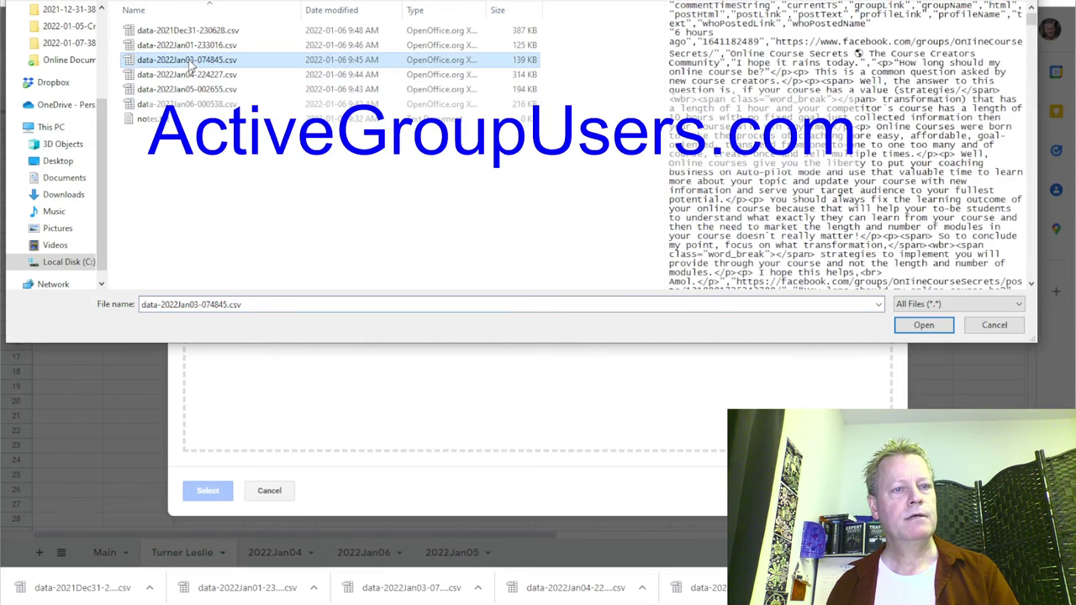
click(186, 303)
double_click(184, 303)
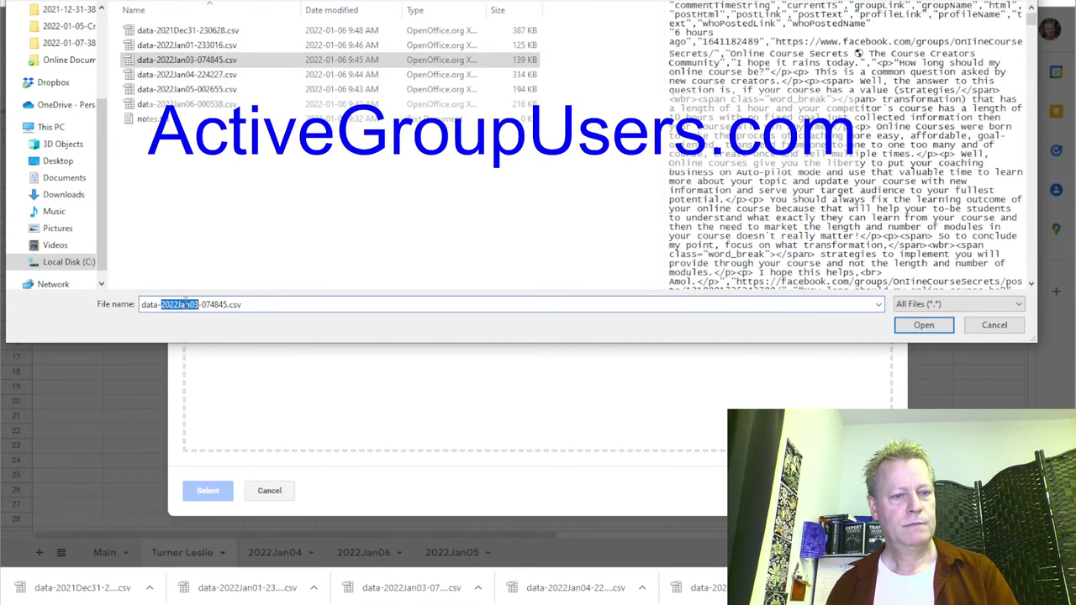
click(929, 323)
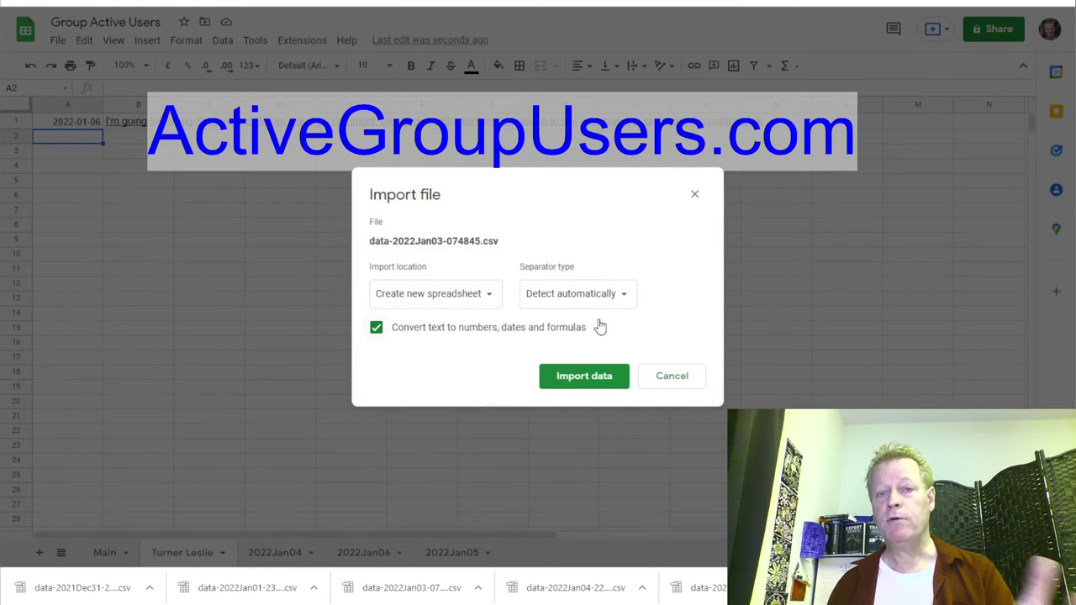
click(449, 289)
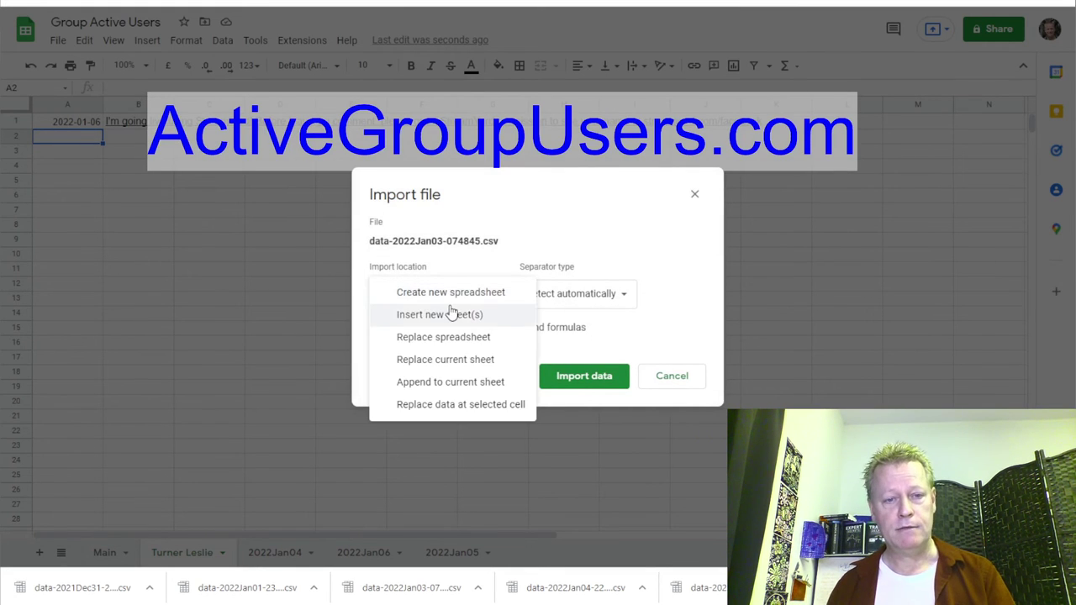
click(446, 360)
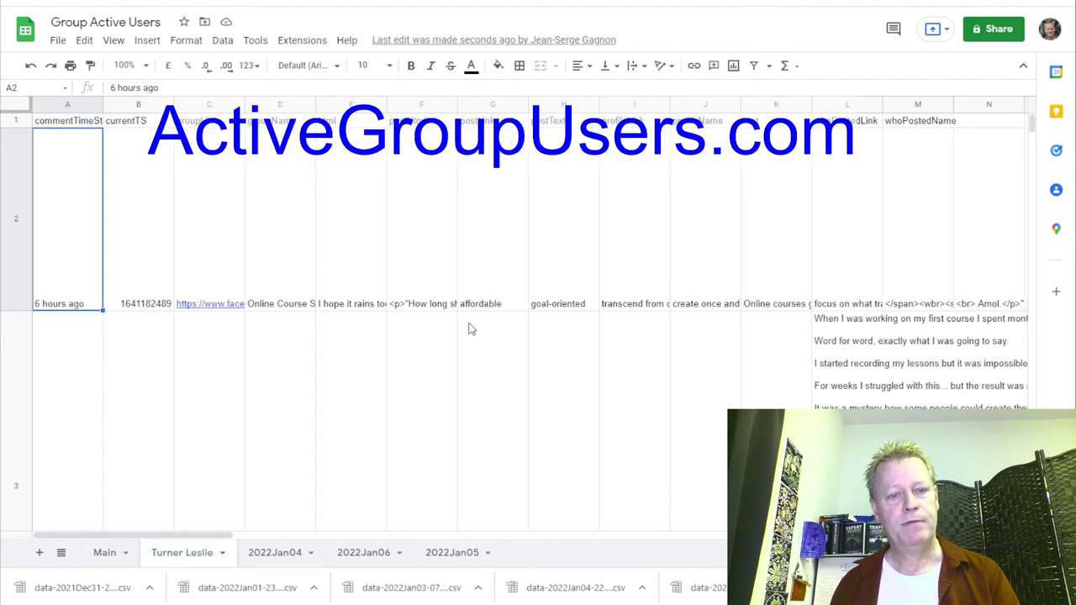
Rename that tab to 2022Jan03 and return to the Main sheet.
double_click(188, 555)
text(2022Jan03)
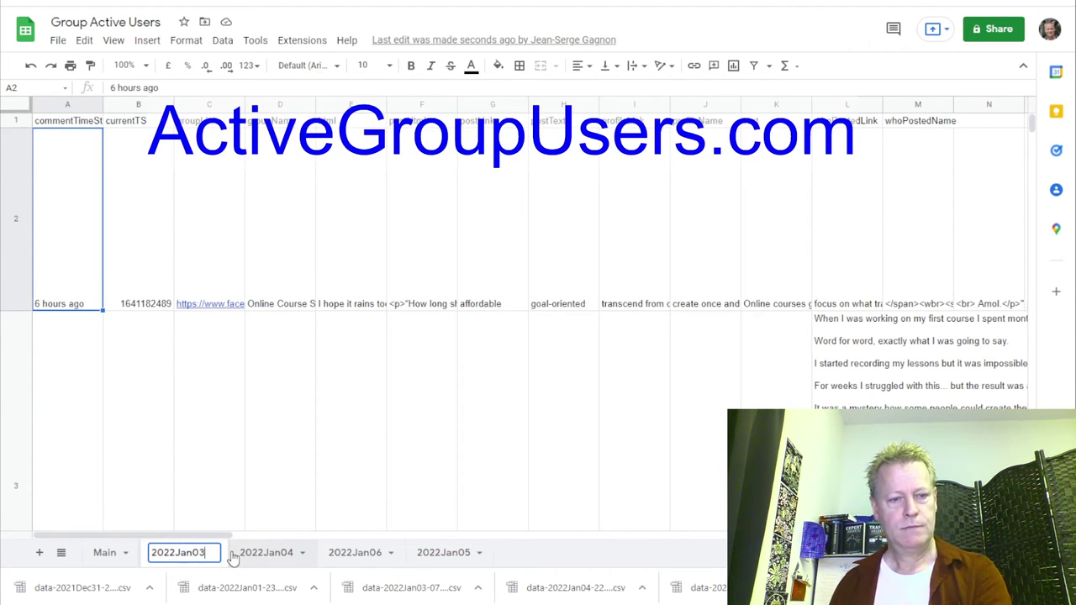
key(Return)
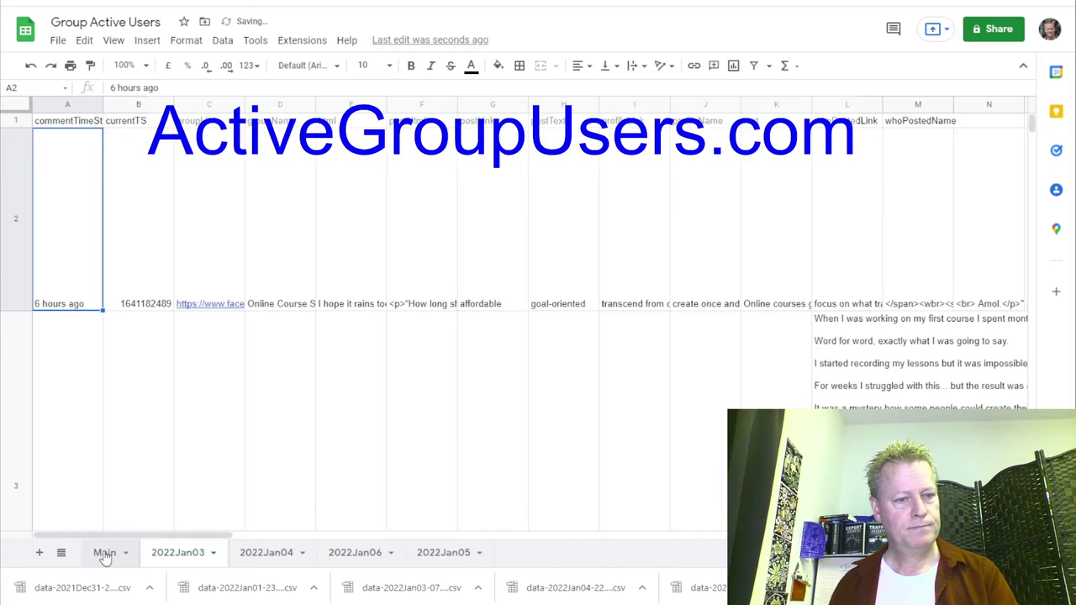
click(104, 554)
Add a new blank sheet tab.
click(40, 555)
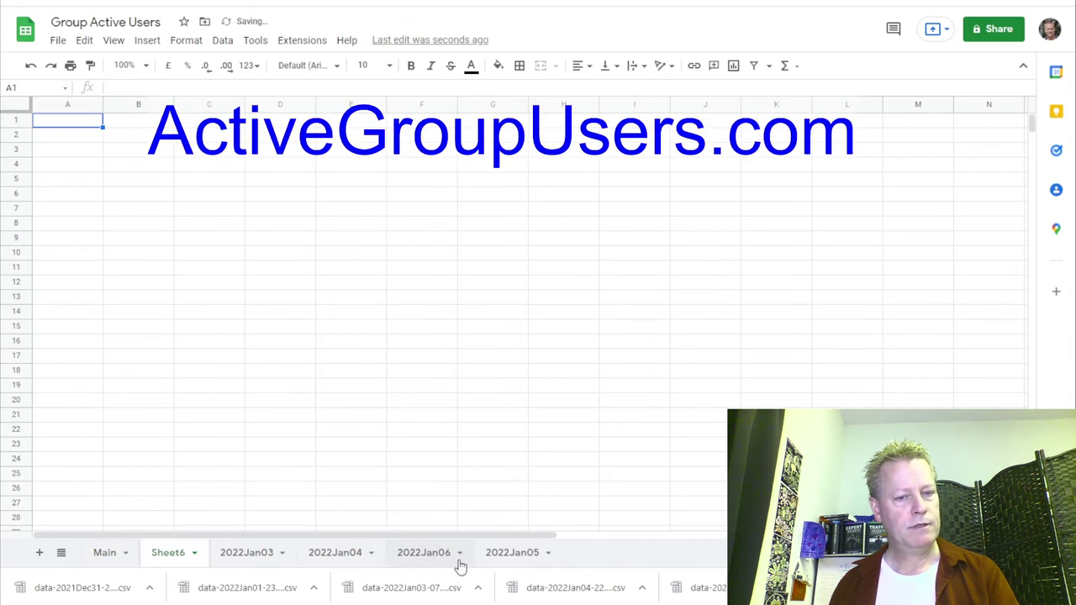
double_click(168, 558)
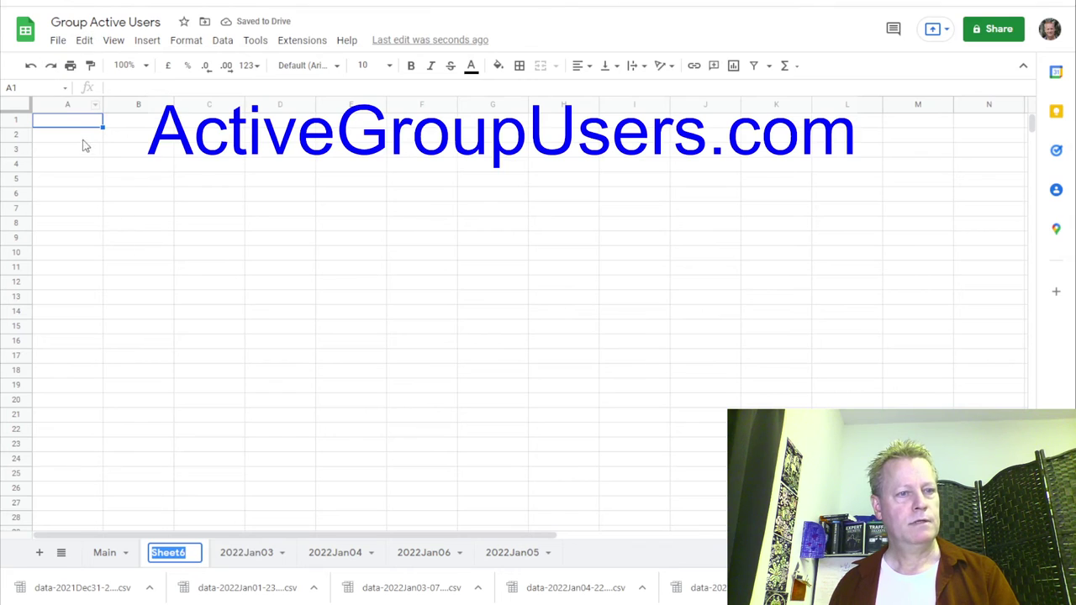
click(213, 446)
click(66, 126)
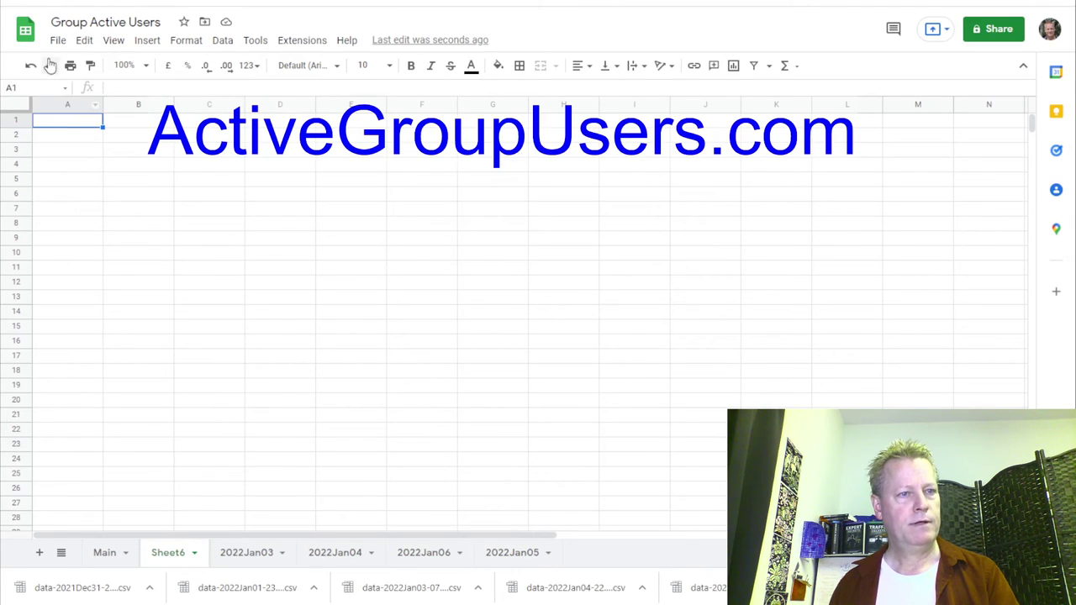
Import data-2022Jan01-233016.csv into Sheet6, replacing the current sheet.
click(56, 41)
click(88, 110)
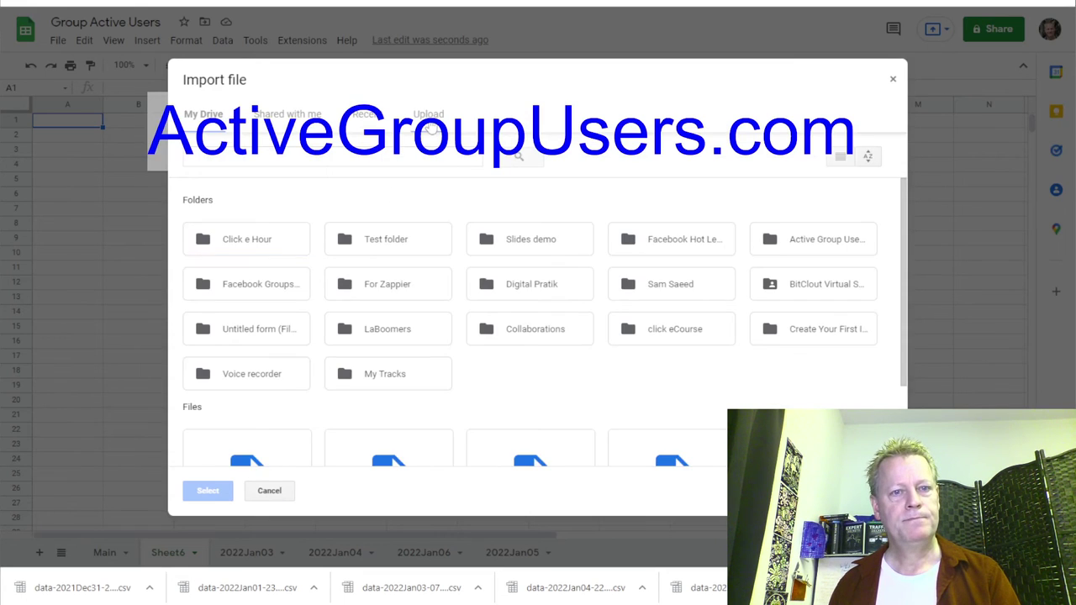
click(427, 123)
click(529, 326)
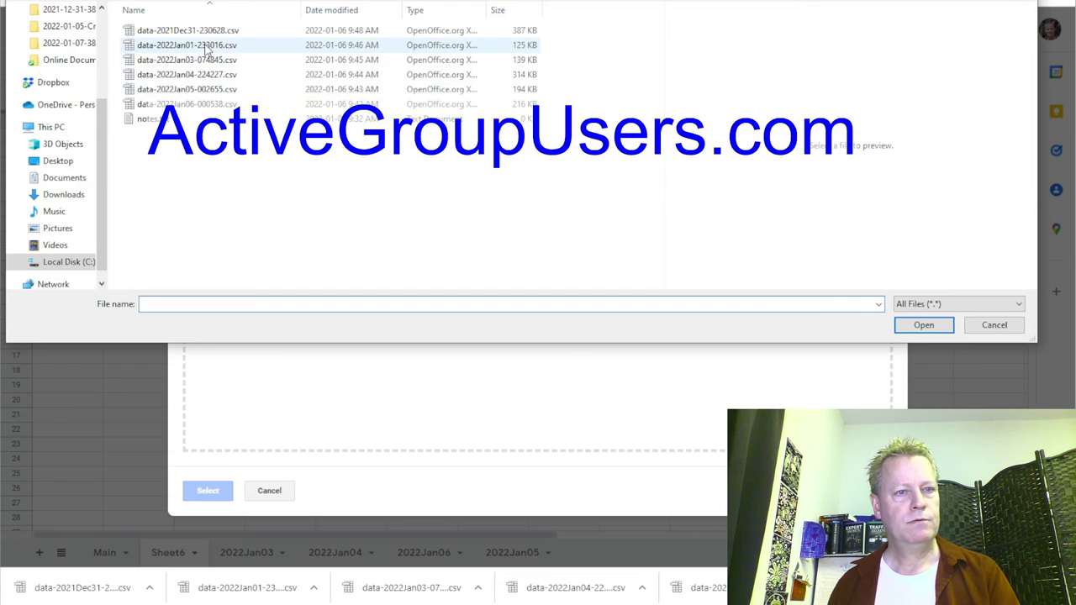
click(206, 48)
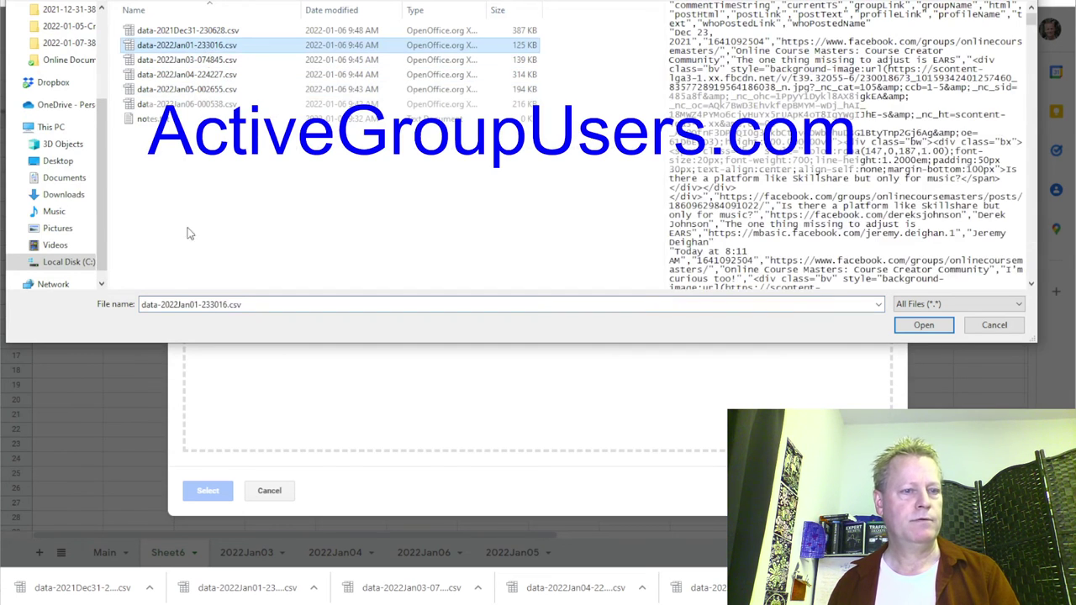
click(174, 305)
double_click(174, 305)
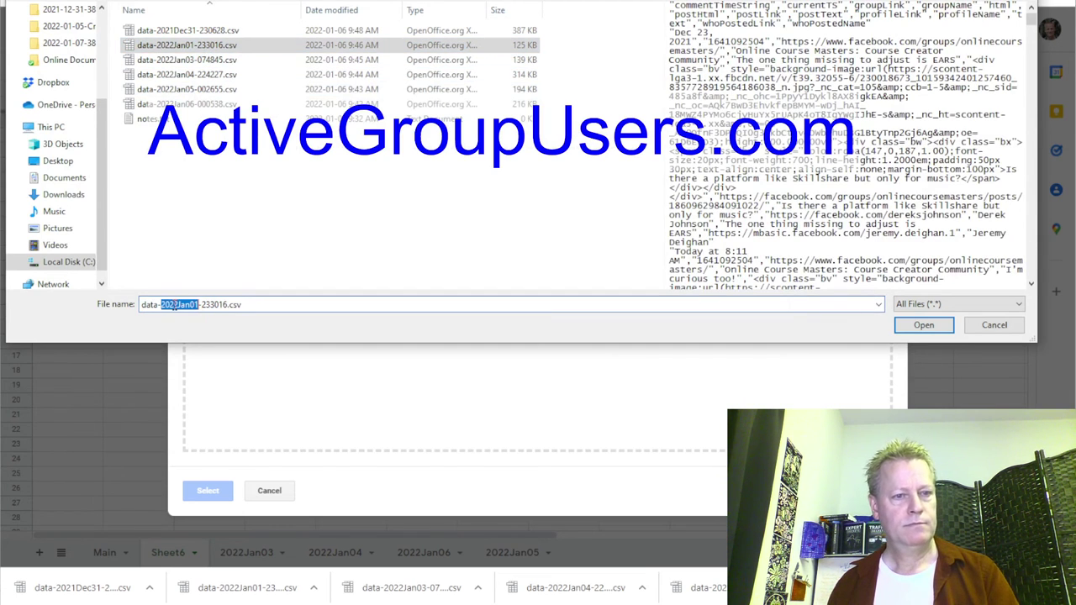
click(909, 327)
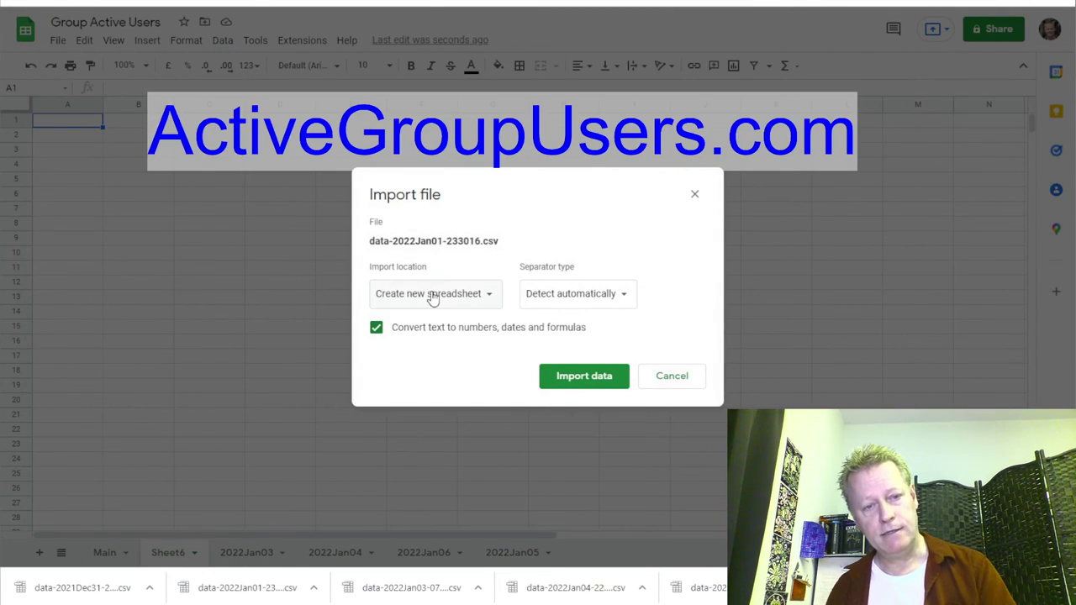
click(432, 296)
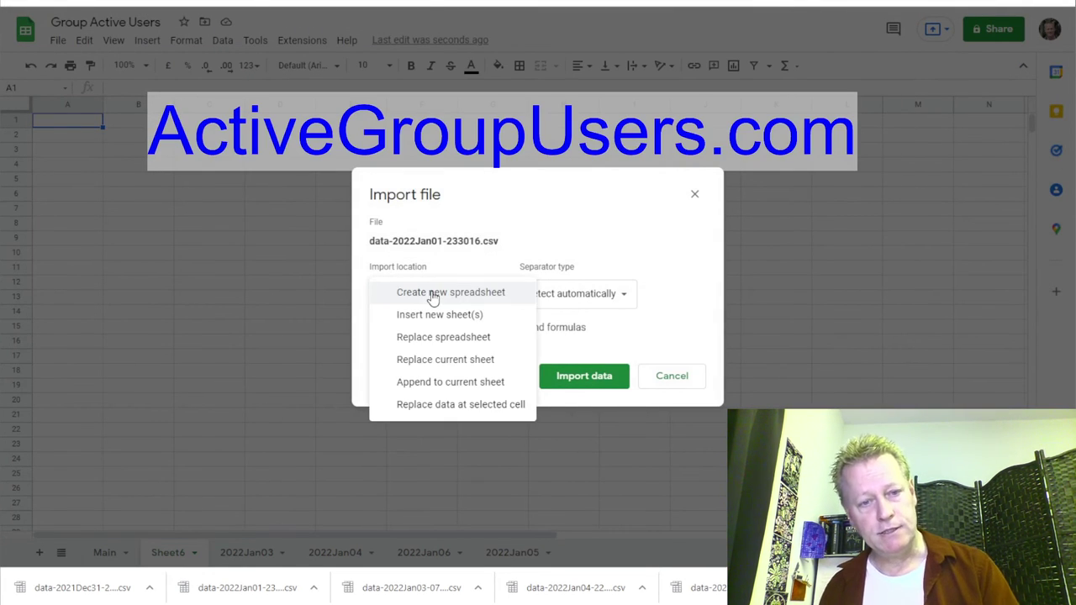
click(445, 361)
click(577, 382)
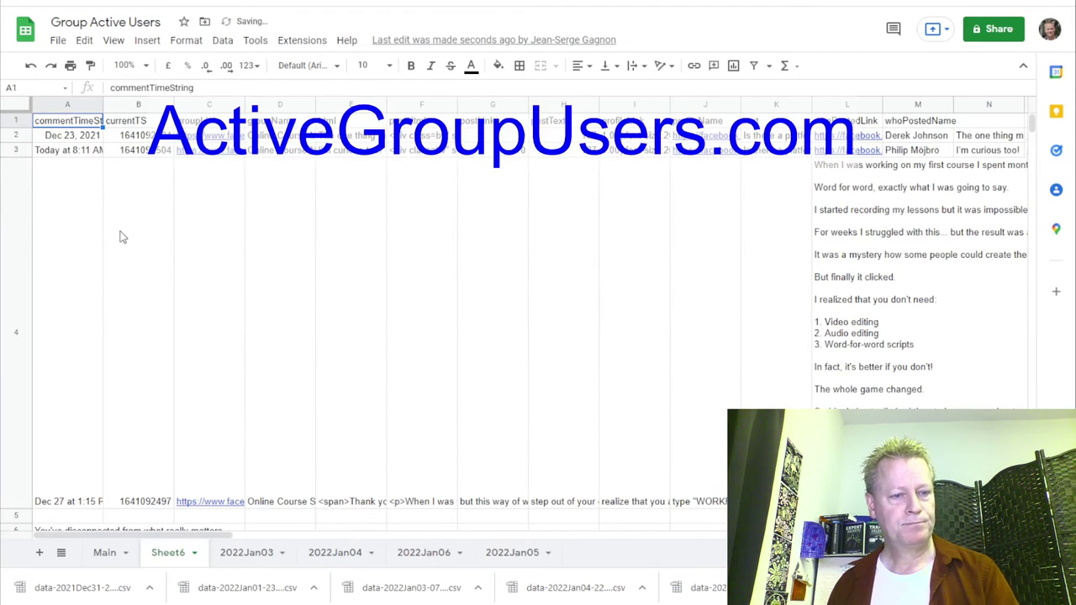
Rename the Sheet6 tab to 2022Jan01.
double_click(170, 555)
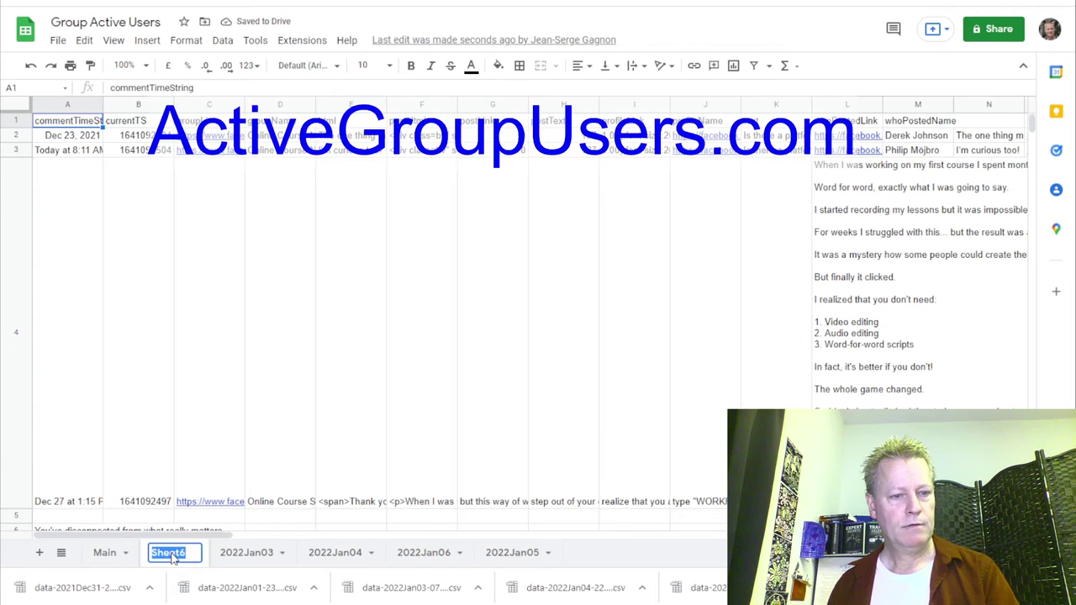
text(2022Jan01)
key(Return)
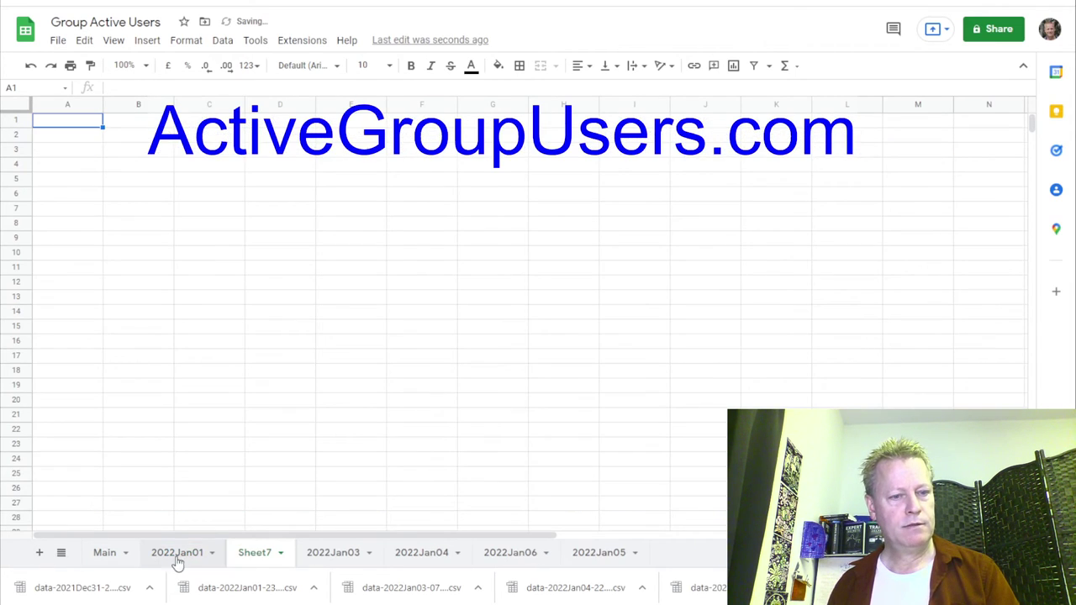
Upload data-2021Dec31-230628.csv from the computer for import into the blank Sheet7.
click(58, 40)
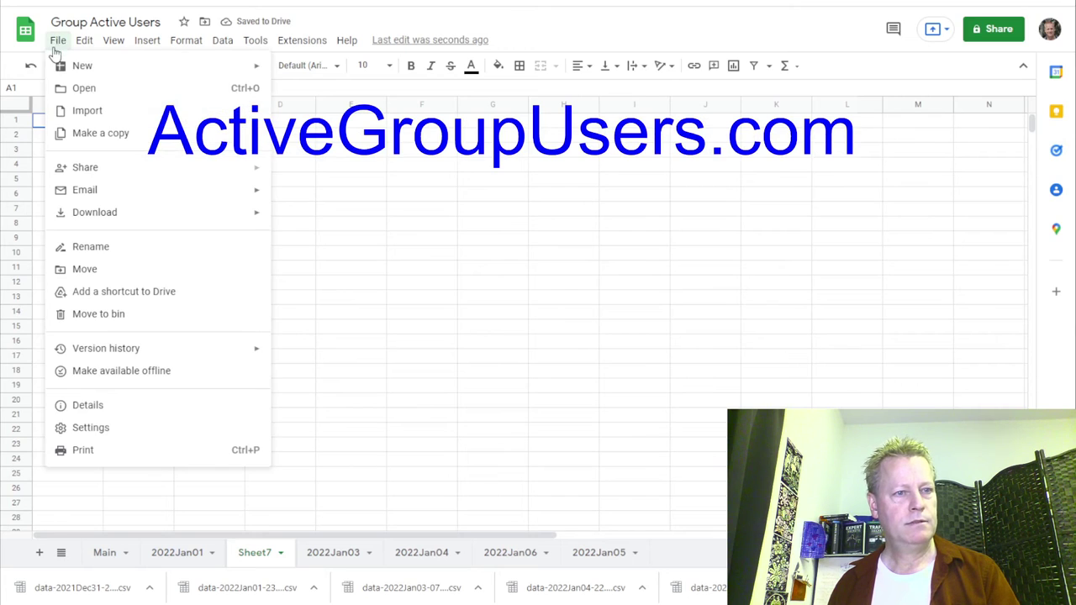
click(98, 111)
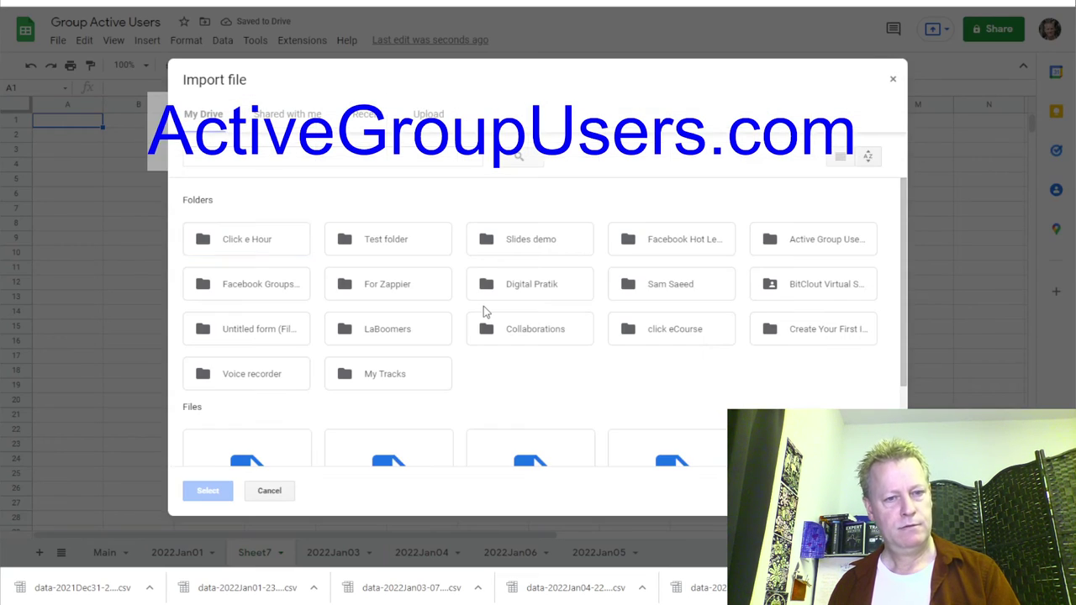
click(428, 114)
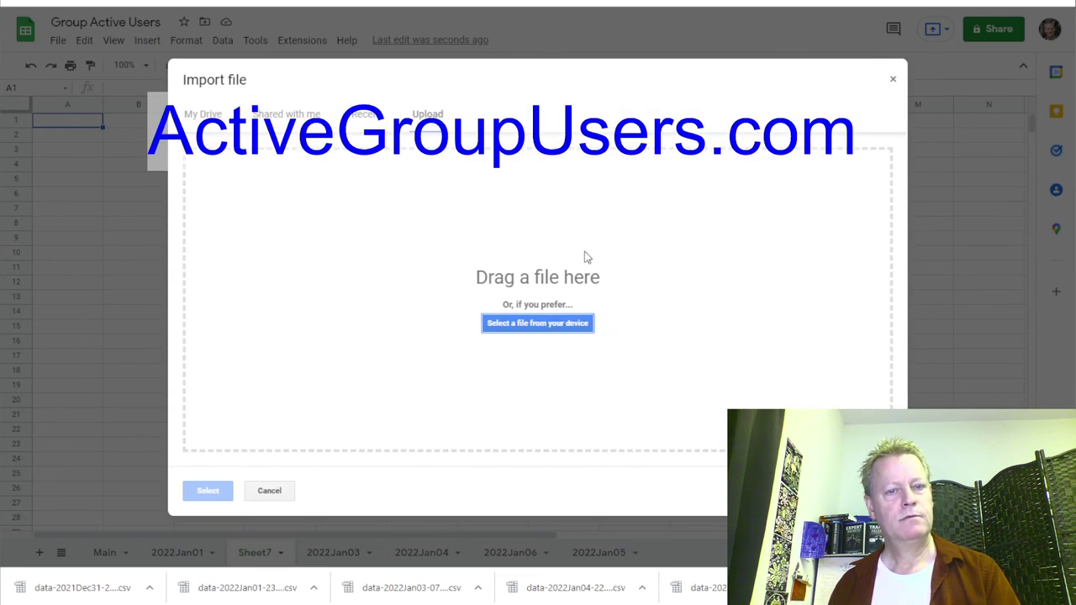
click(541, 328)
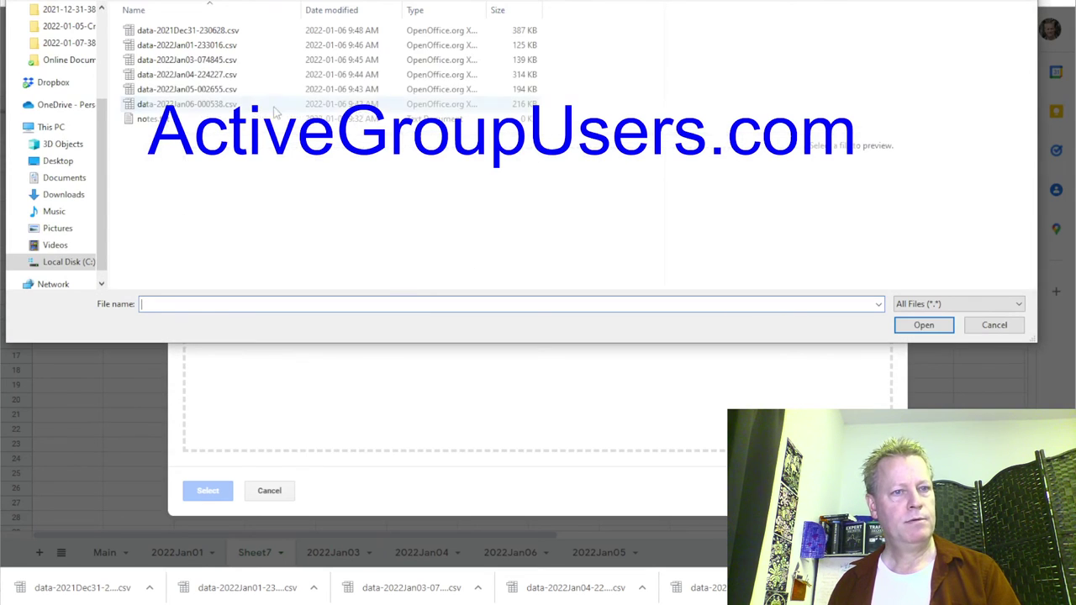
click(213, 32)
double_click(180, 305)
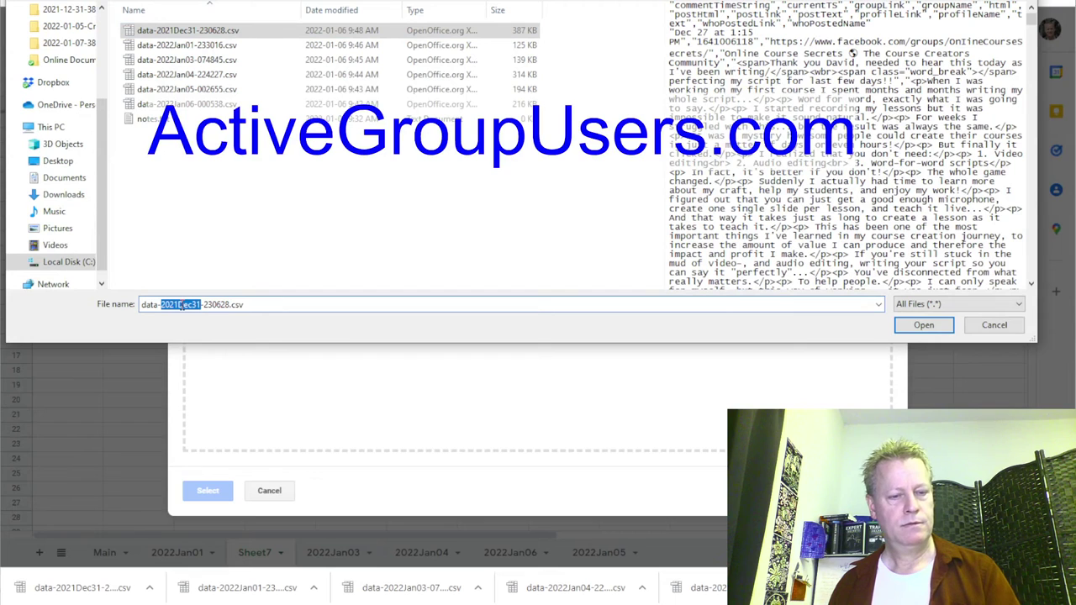
click(923, 324)
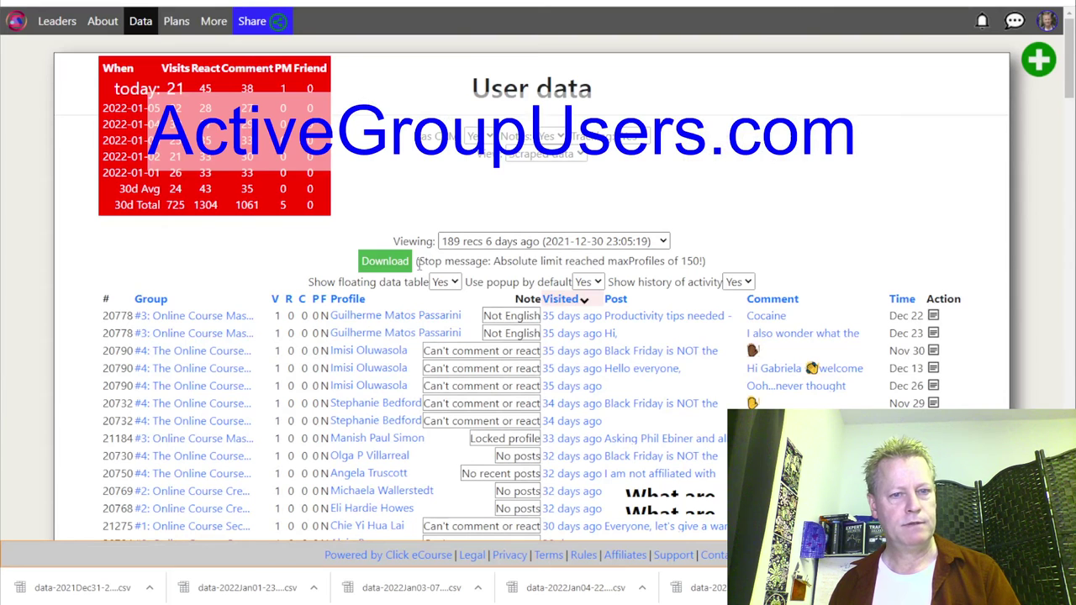
Save the 2021-12-30 scrape data as a CSV, then view the 196-record run from 7 days ago.
click(395, 266)
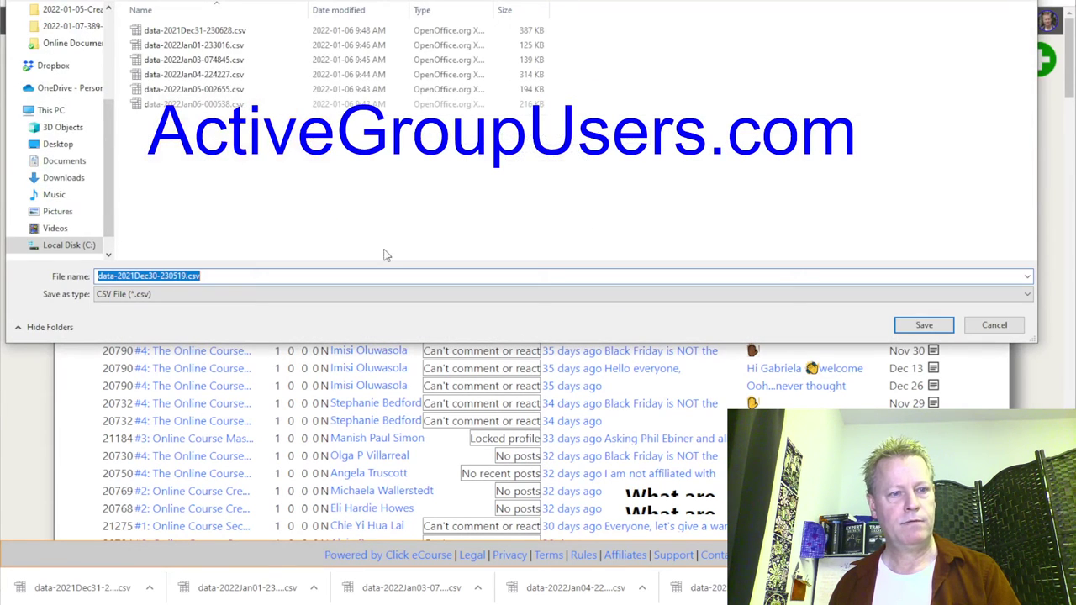
click(924, 325)
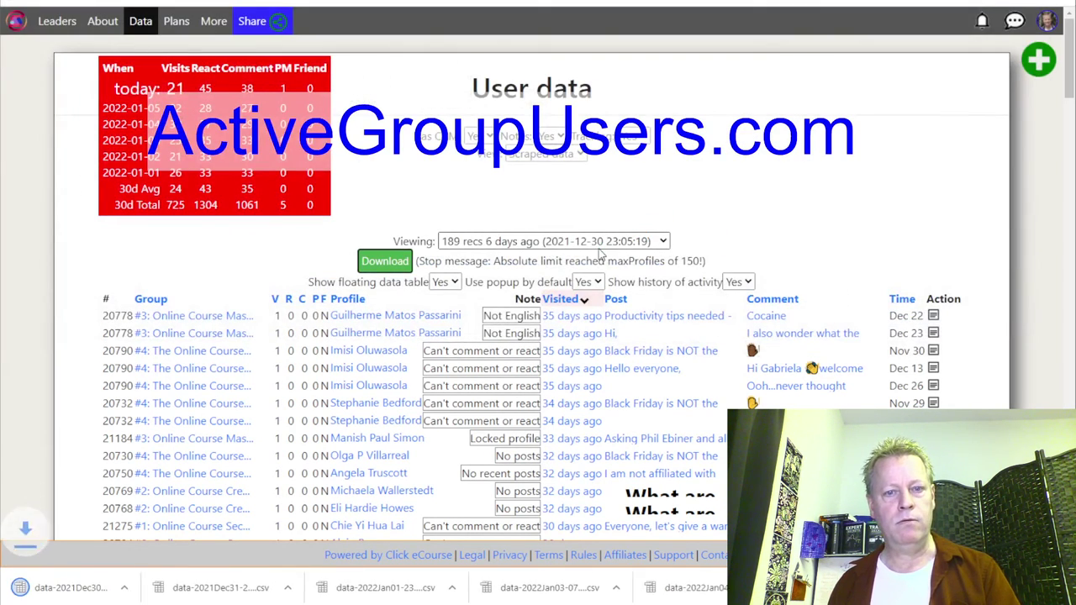
click(597, 242)
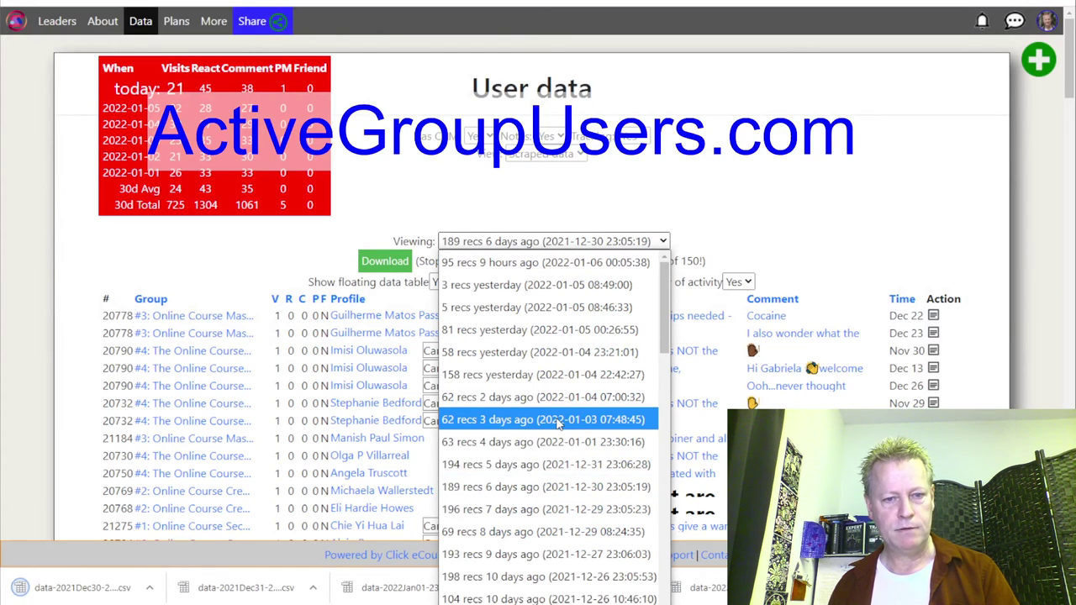
click(594, 509)
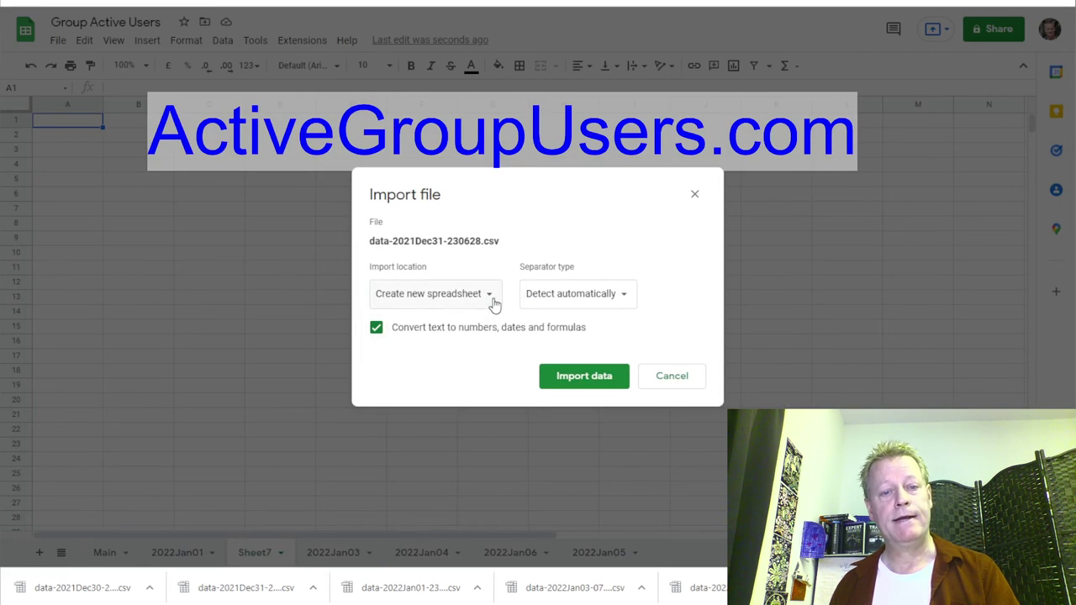
click(492, 301)
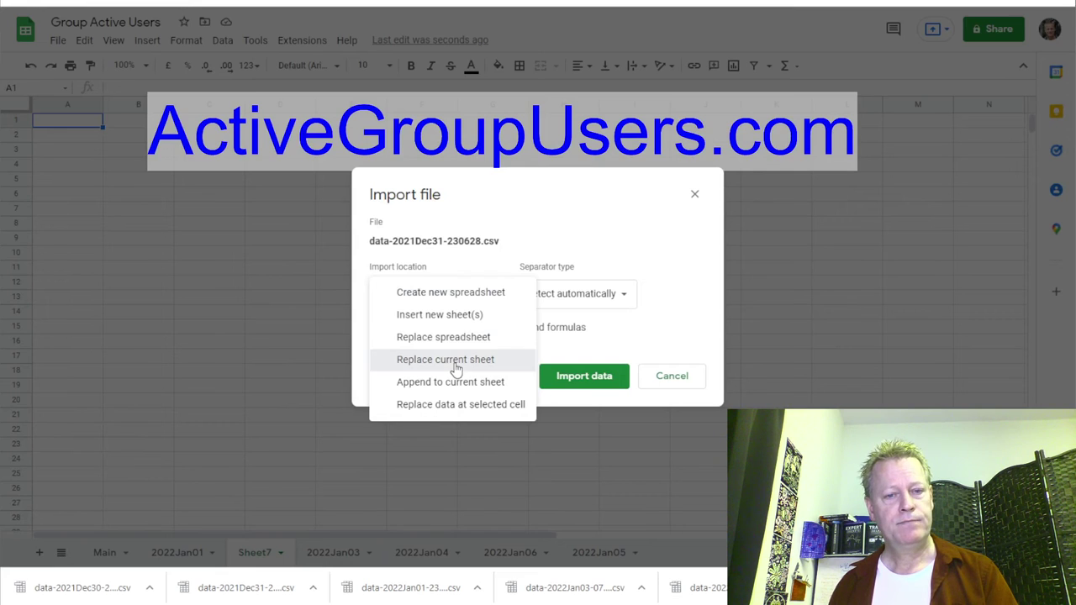
Import the Dec31 data replacing Sheet7, rename that tab 2021Dec31, and add a blank Sheet8.
click(455, 360)
click(584, 380)
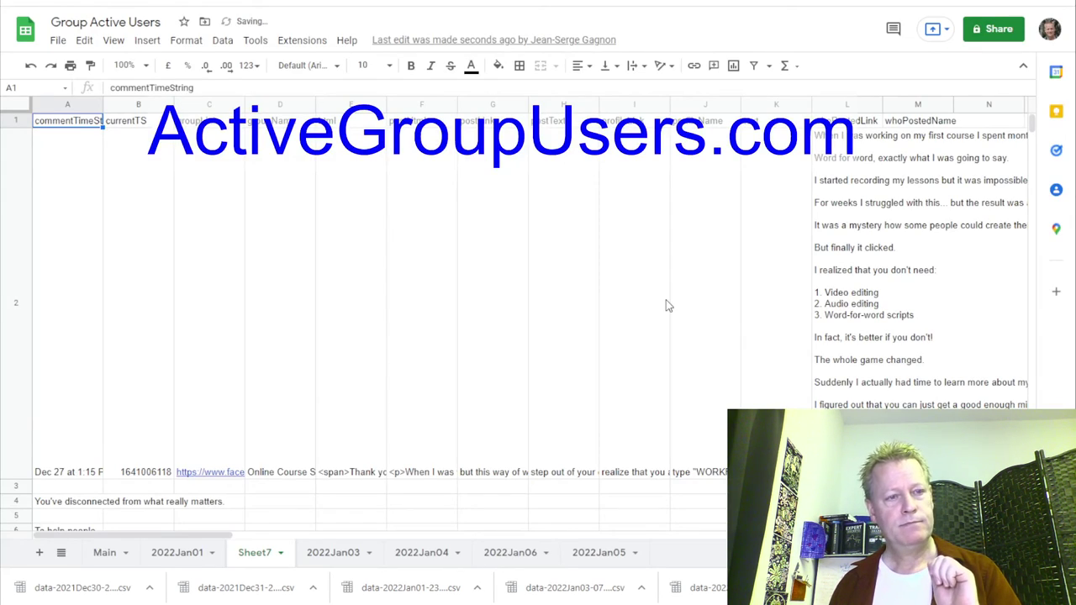
double_click(257, 554)
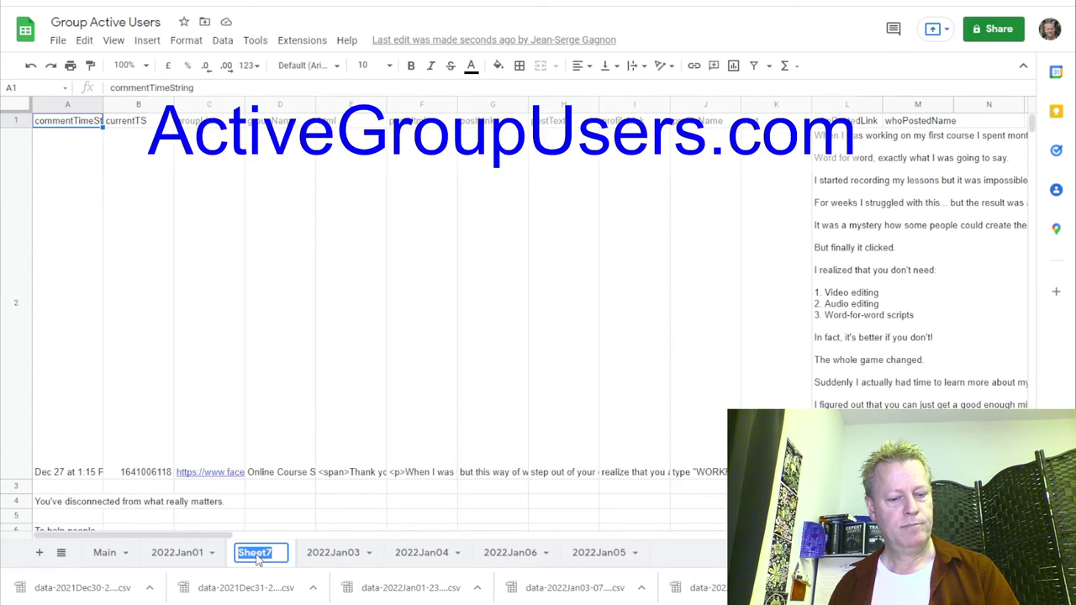
text(2021Dec31)
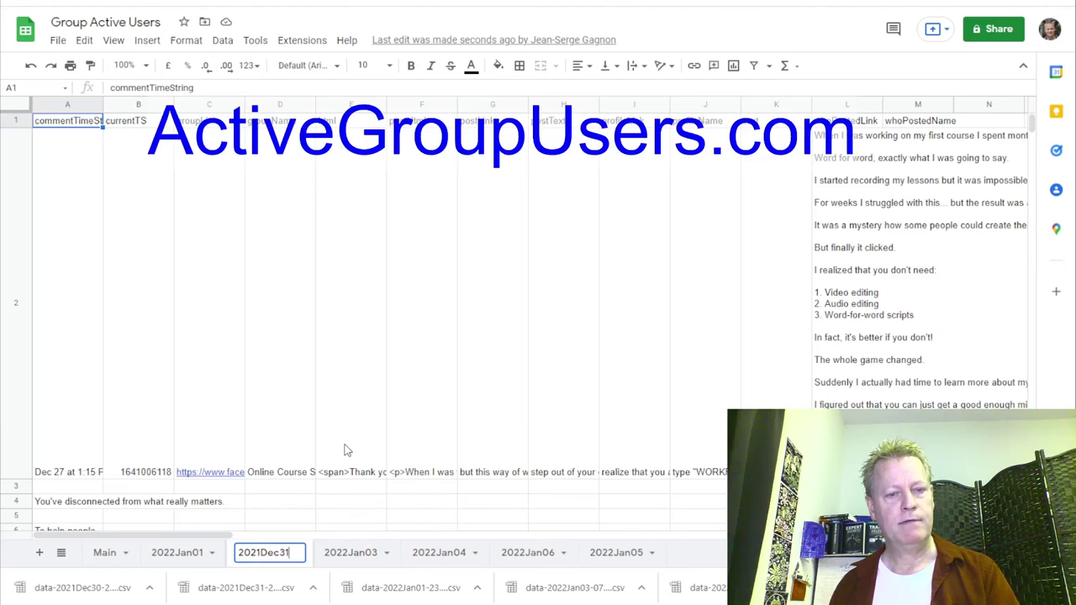
click(347, 451)
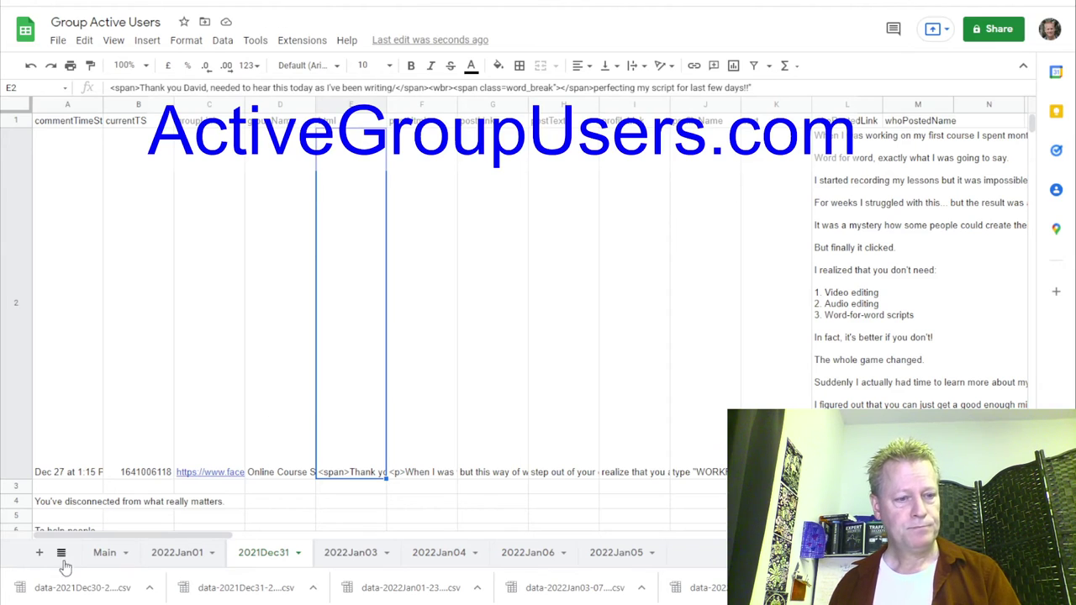
key(shift+F11)
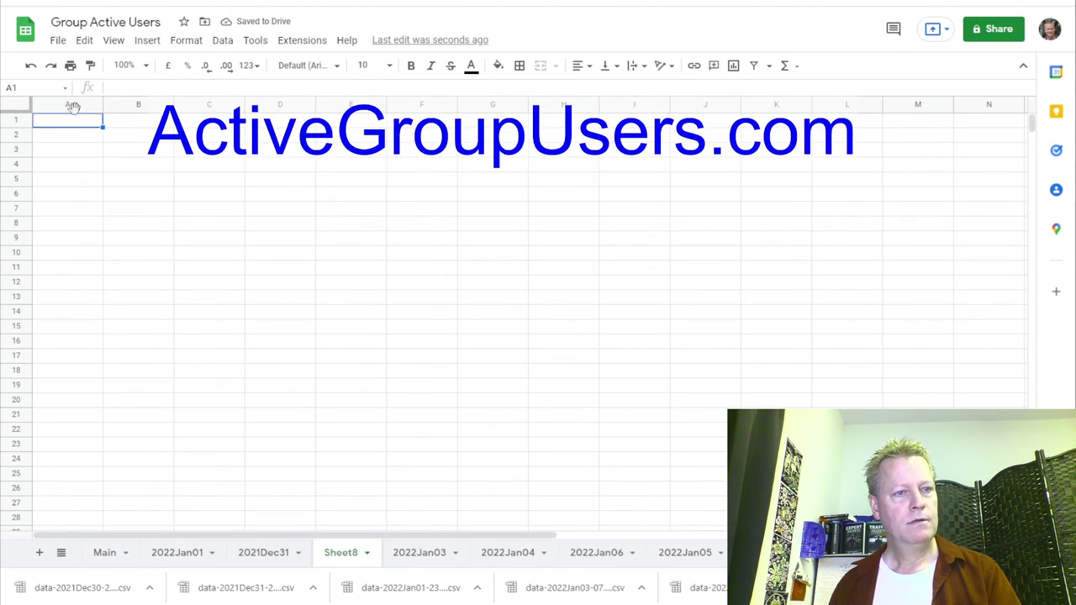
Import data-2021Dec30-230519.csv into Sheet8, replacing the current sheet.
click(57, 40)
click(84, 110)
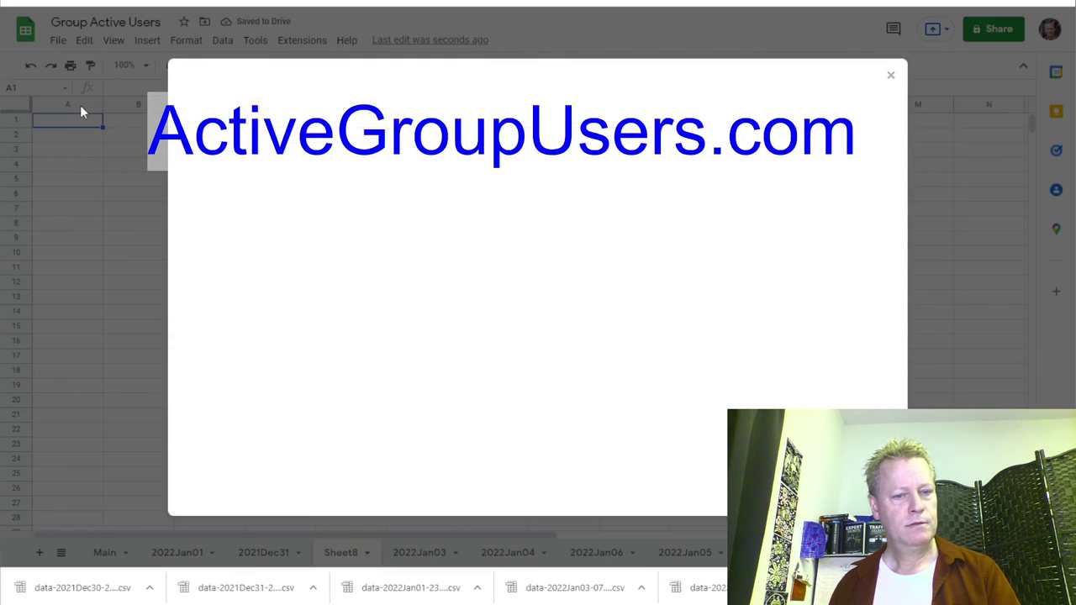
click(429, 115)
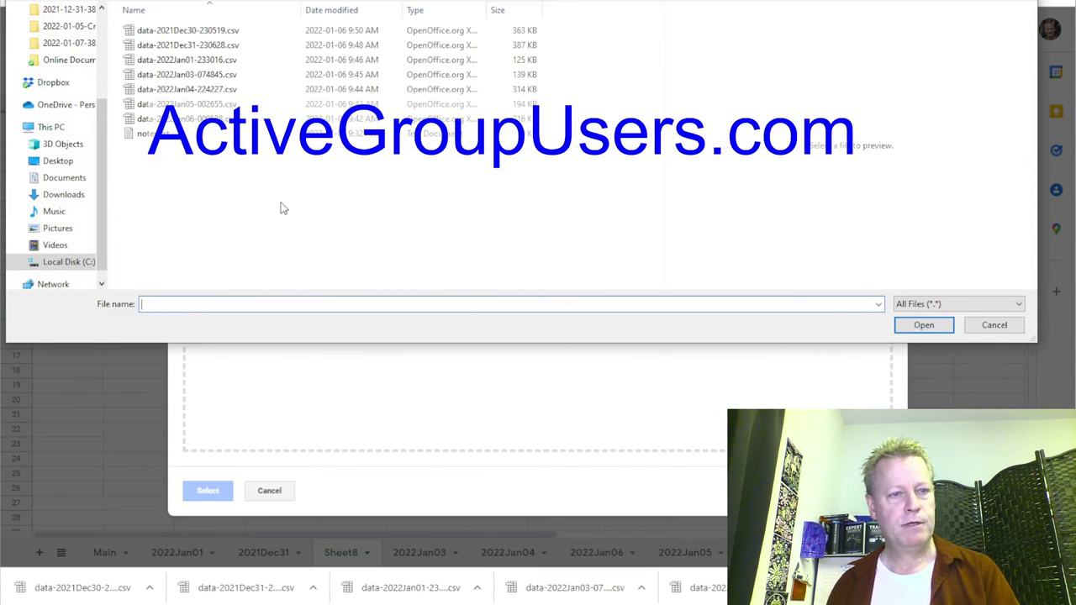
click(206, 35)
double_click(189, 305)
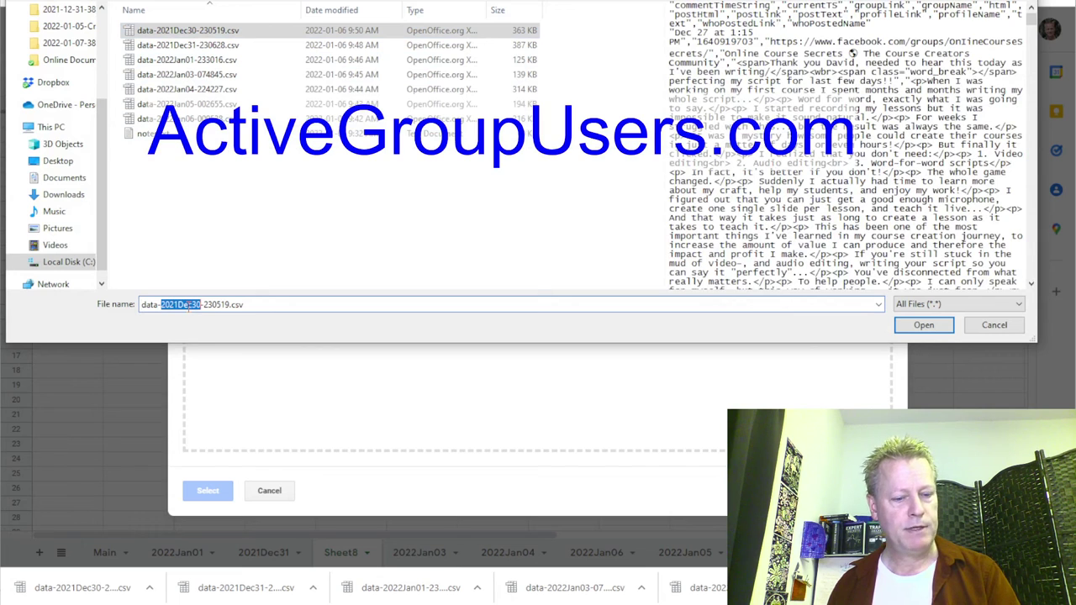
click(908, 324)
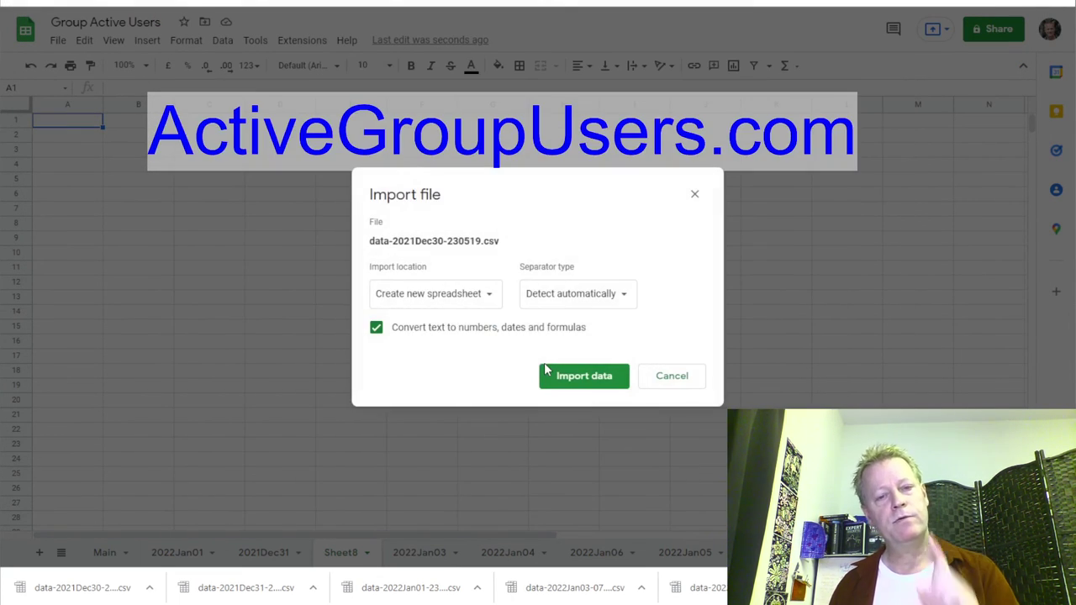
click(458, 294)
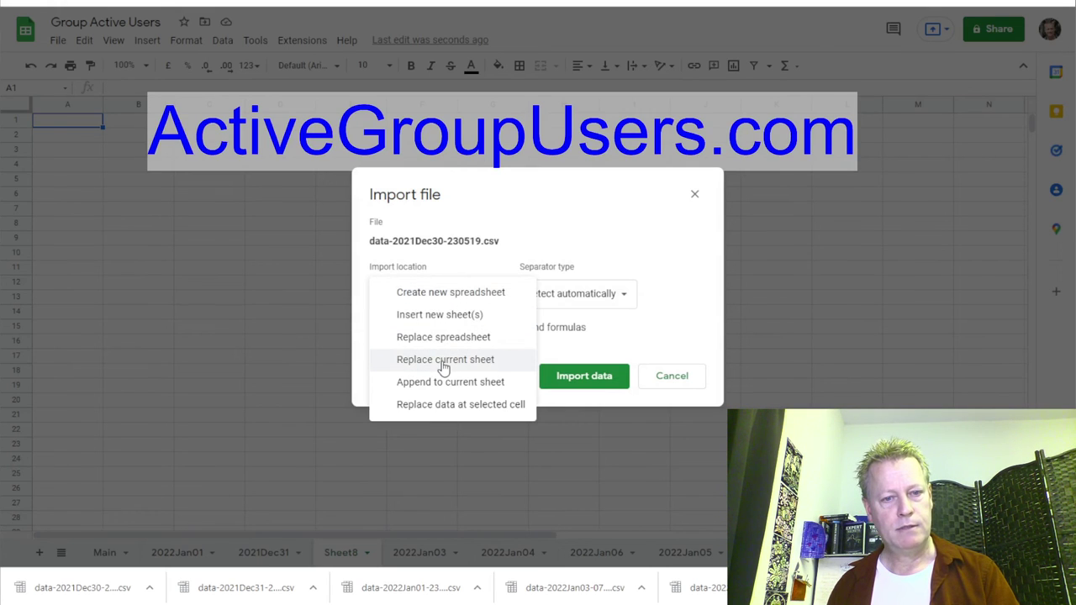
click(444, 359)
click(572, 383)
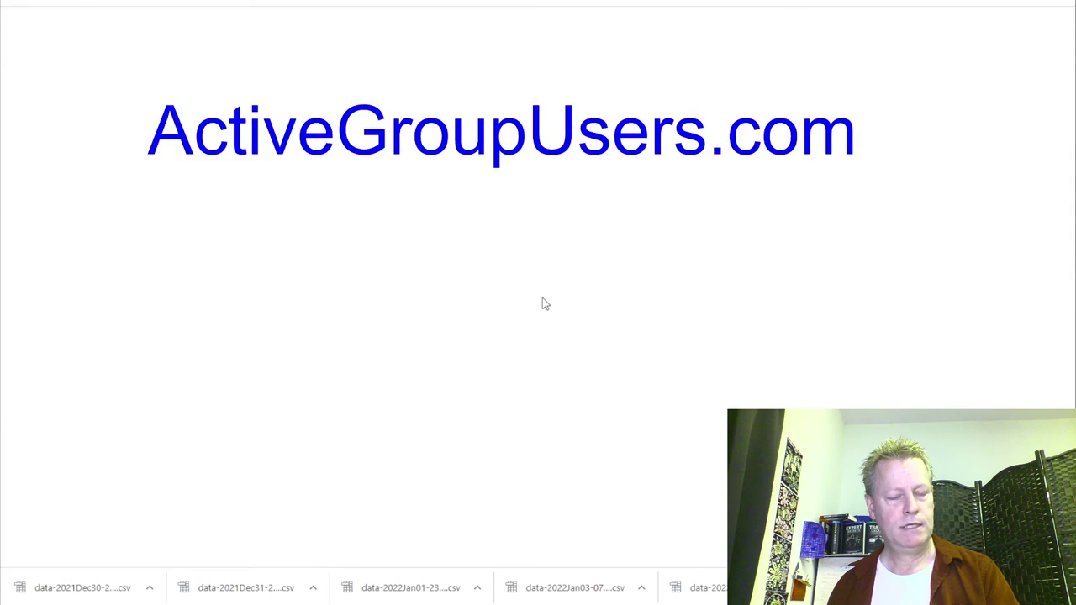
Rename Sheet8 to 2021Dec30 and return to the Click eCourse user data page.
key(ctrl+Tab)
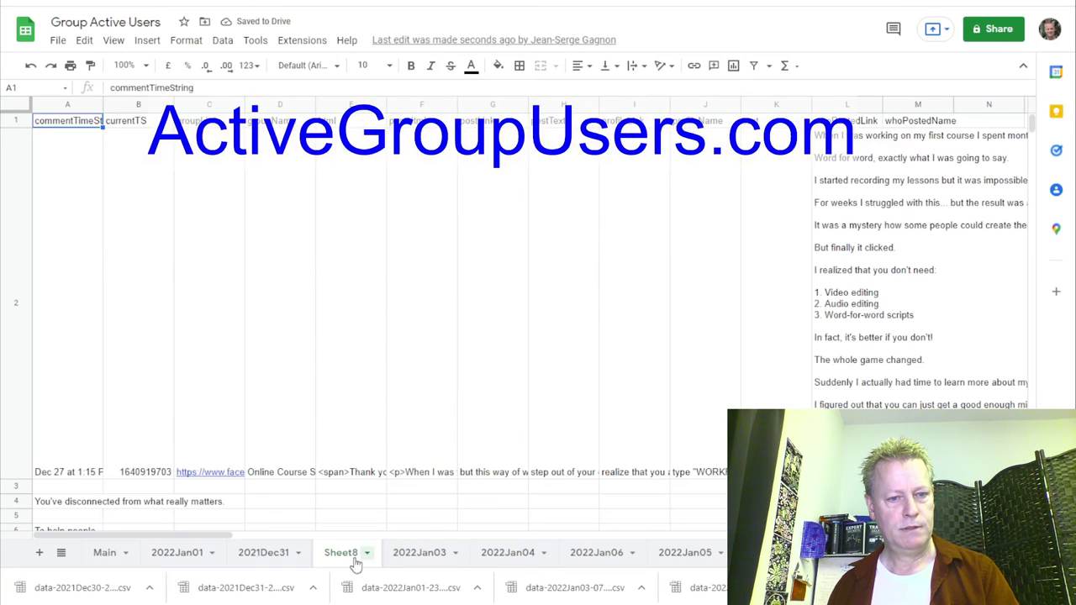
double_click(343, 554)
text(2021Dec30)
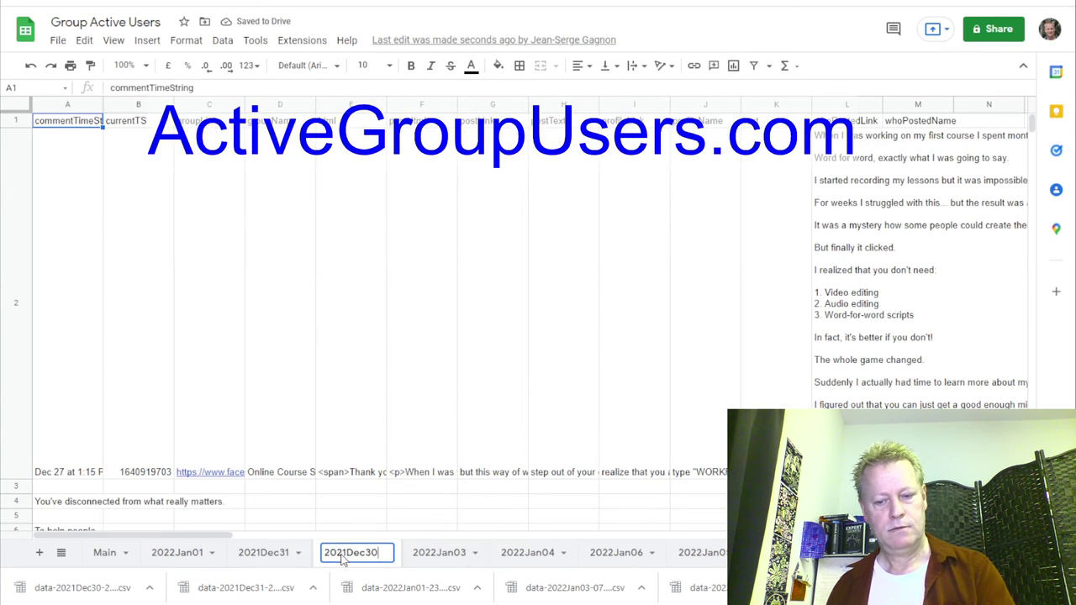
key(Return)
key(ctrl+shift+Tab)
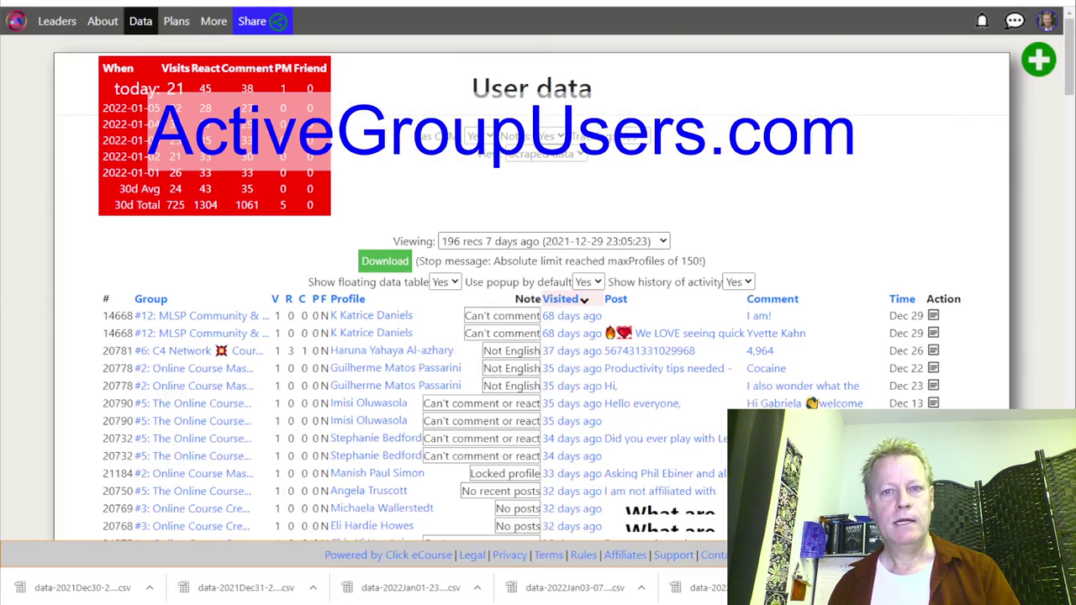
Save the 2021-12-29 scrape data as data-2021Dec29-230523.csv and add a blank Sheet9.
click(393, 264)
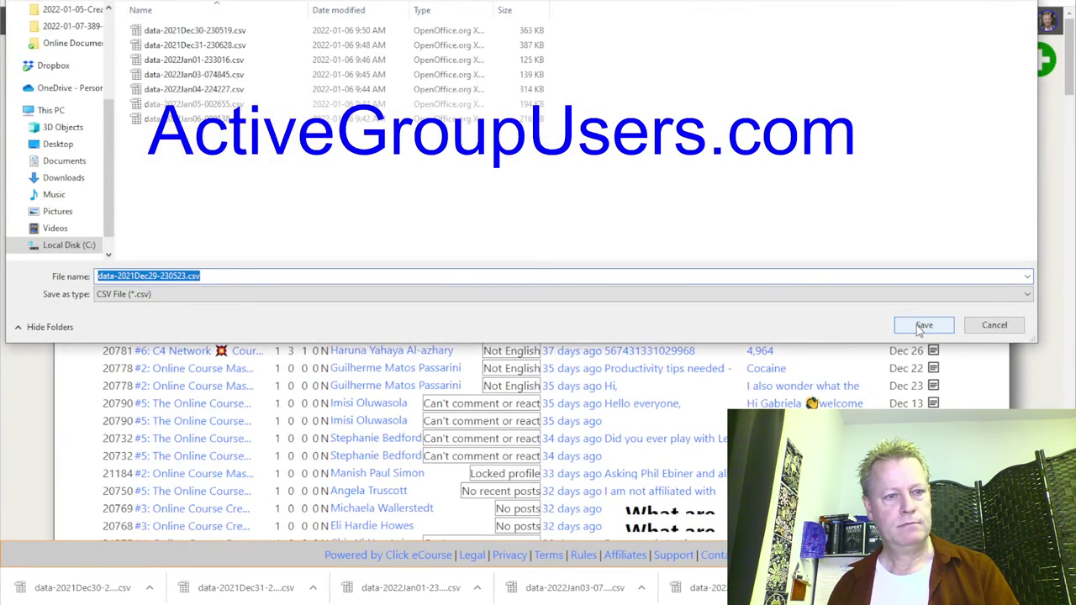
click(923, 326)
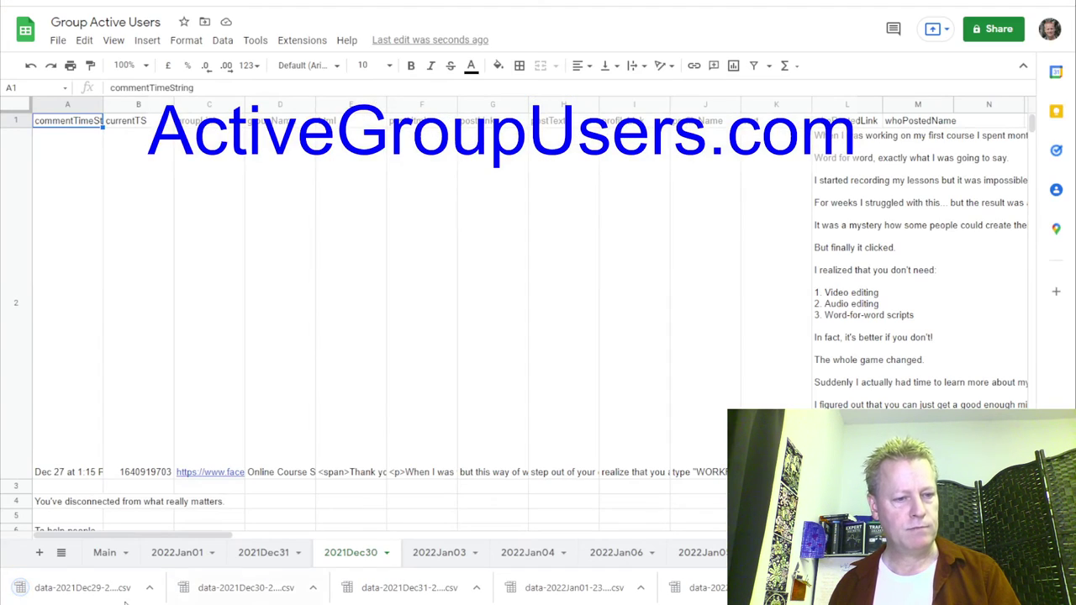
click(40, 553)
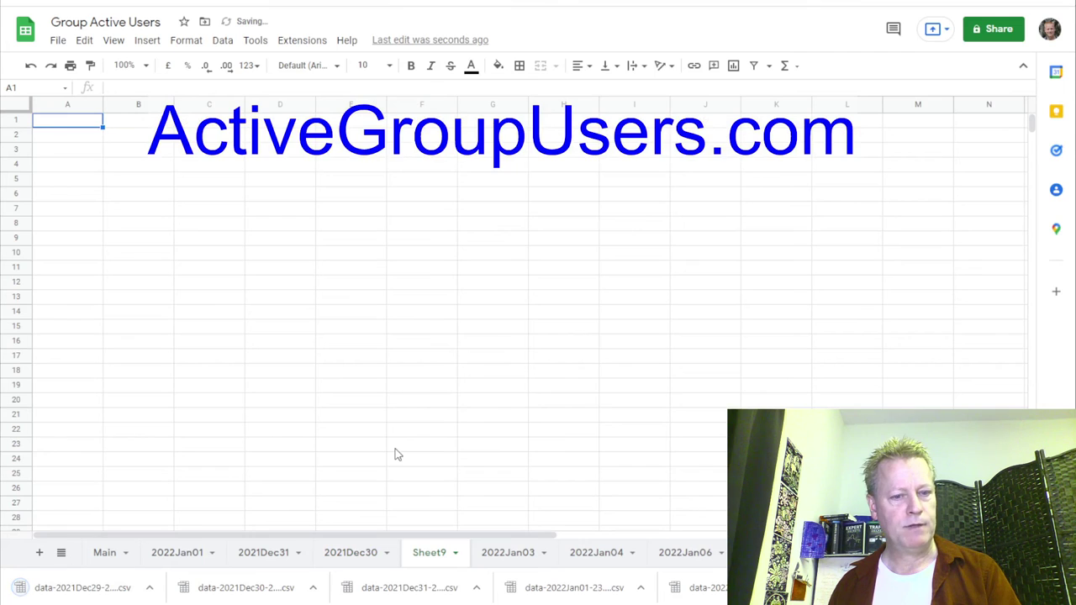
Import data-2021Dec29-230523.csv into Sheet9, replacing the current sheet's contents.
click(57, 40)
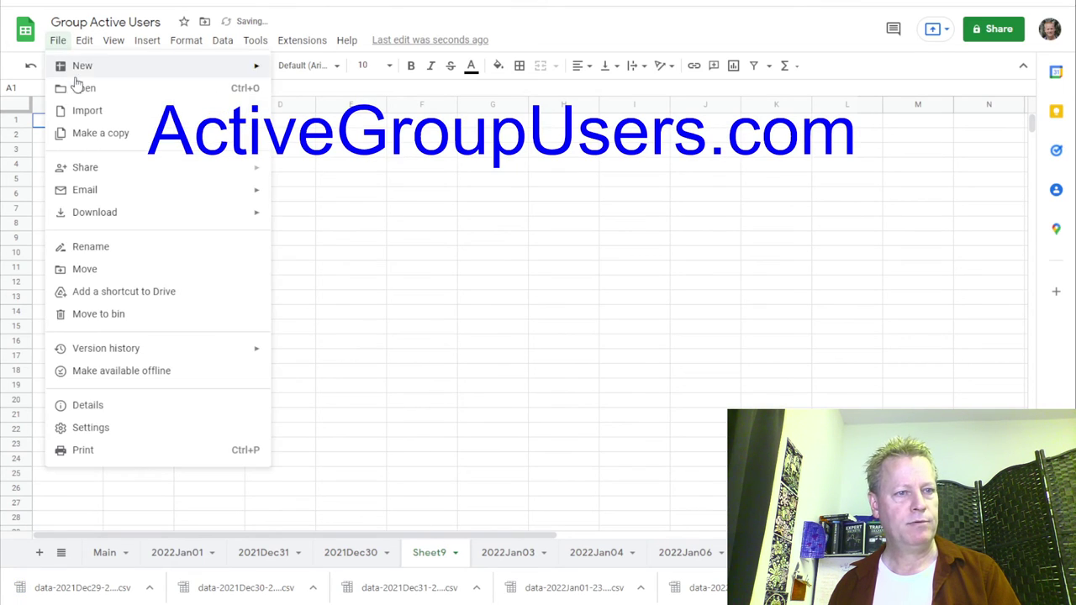
click(83, 110)
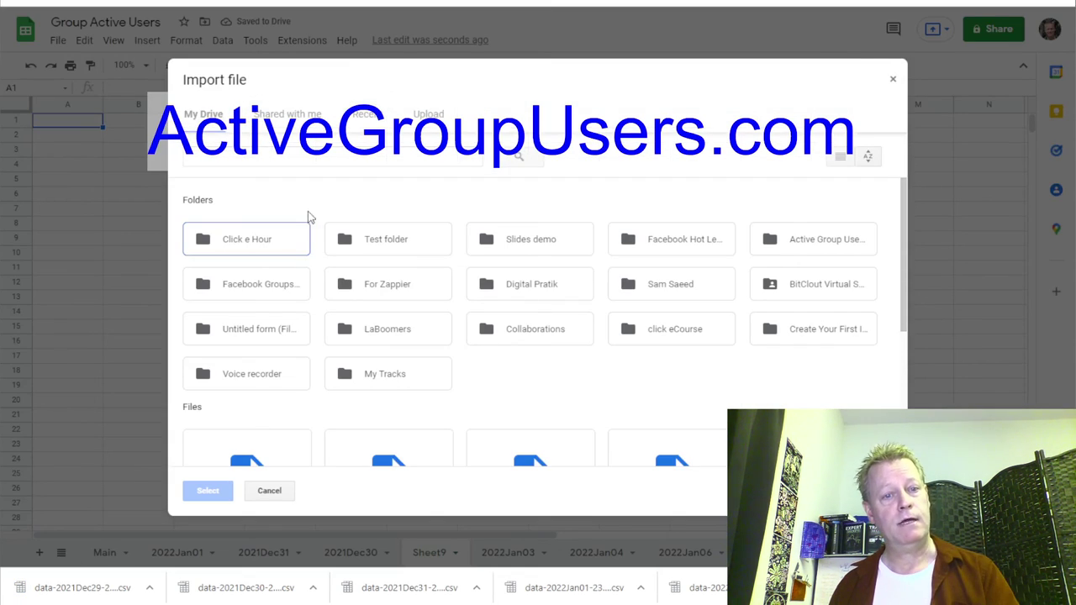
click(427, 116)
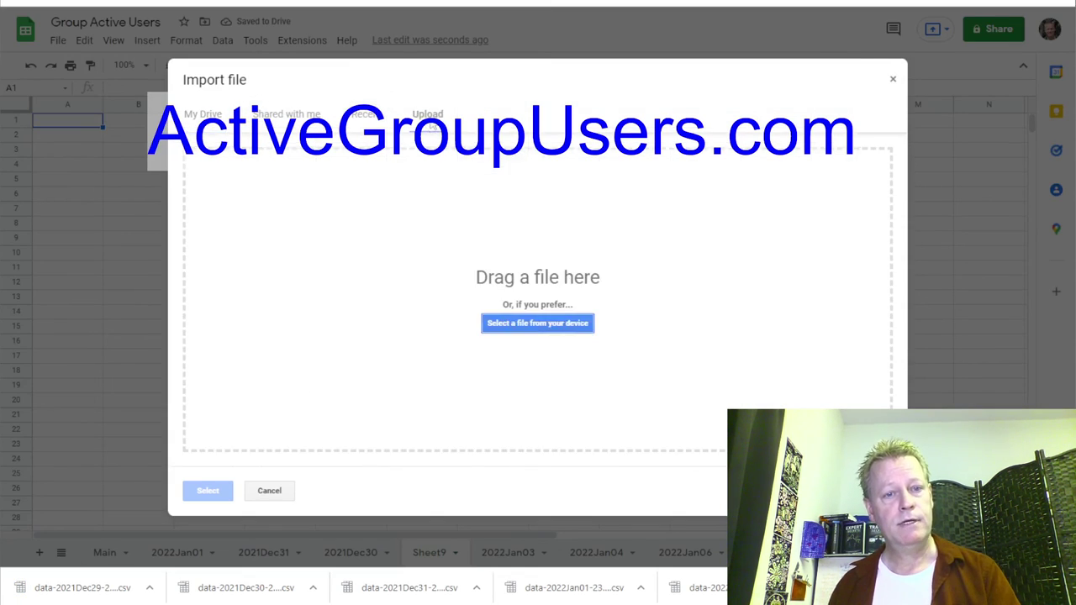
click(530, 323)
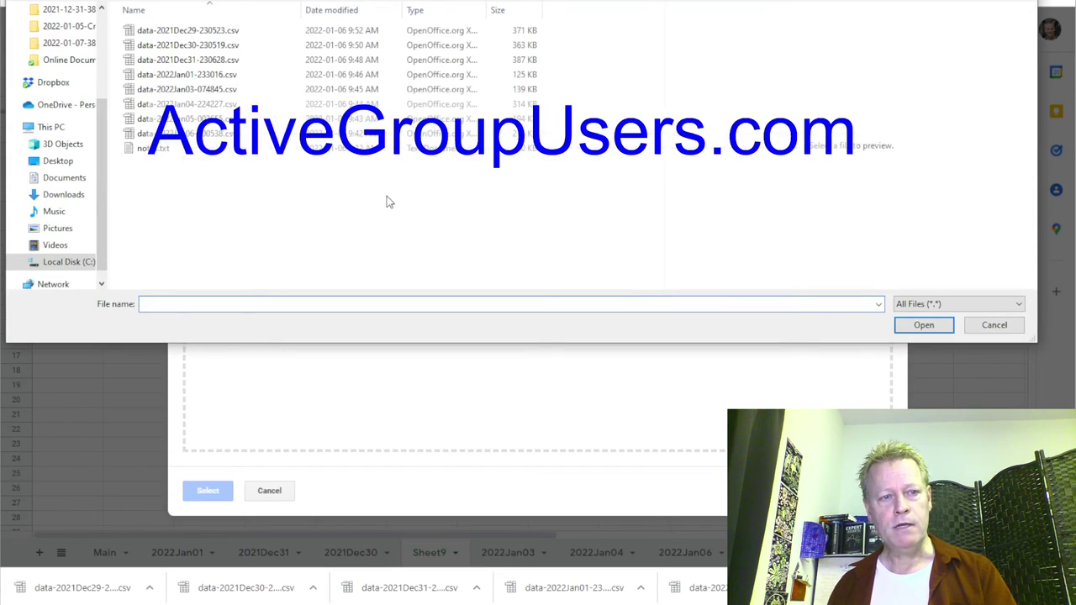
click(209, 32)
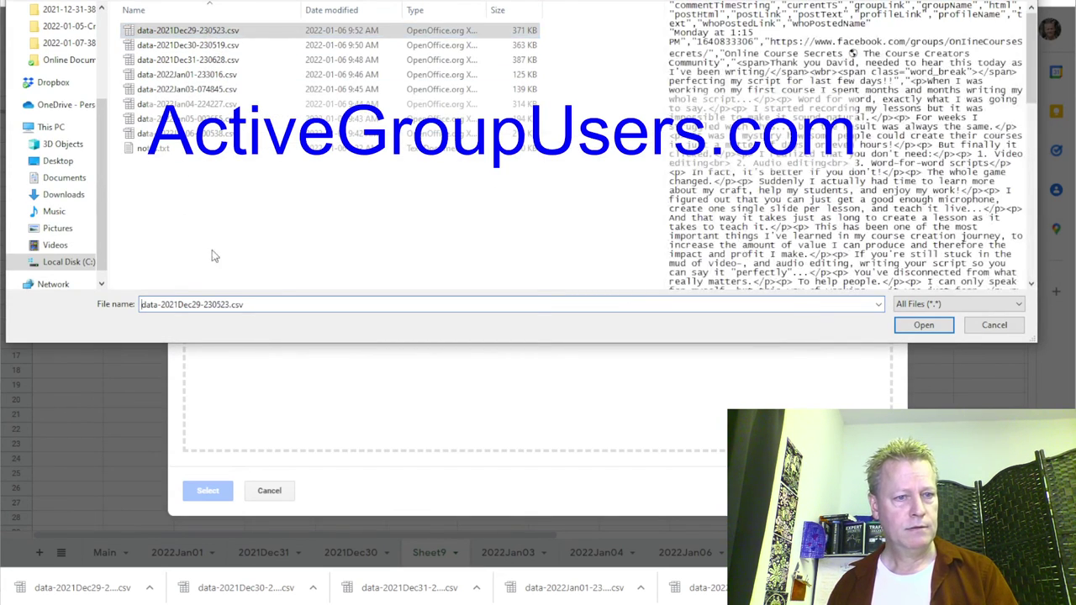
double_click(196, 304)
key(ctrl+c)
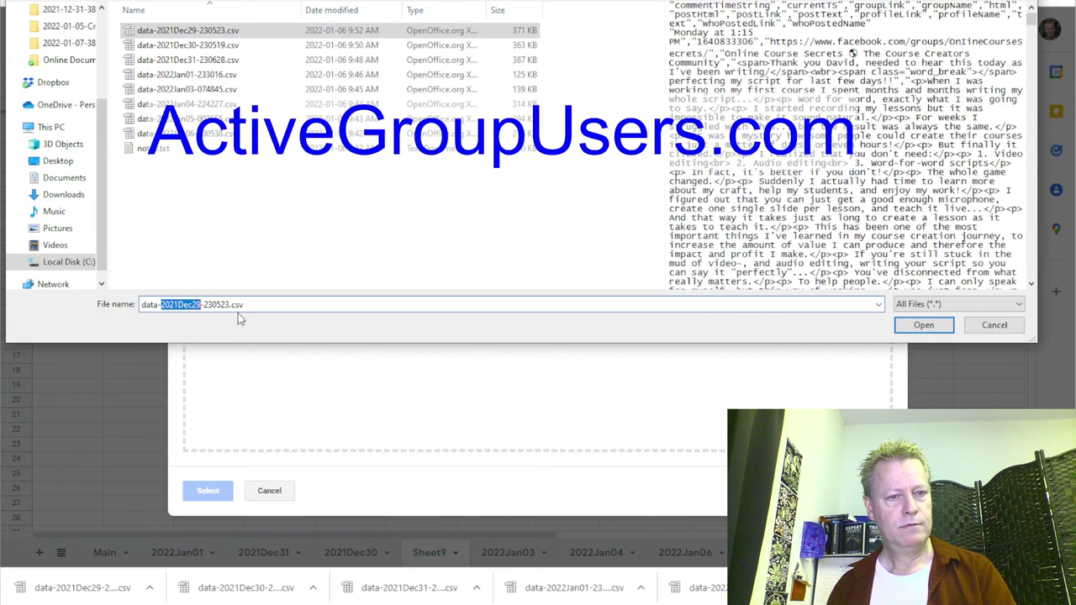
click(924, 324)
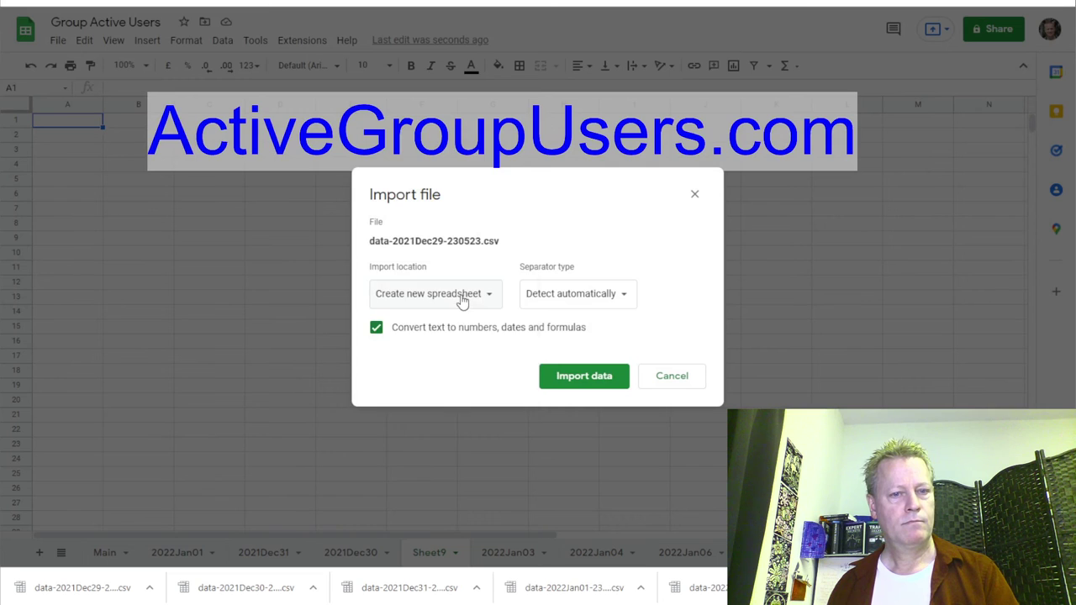
click(463, 301)
click(421, 359)
click(580, 380)
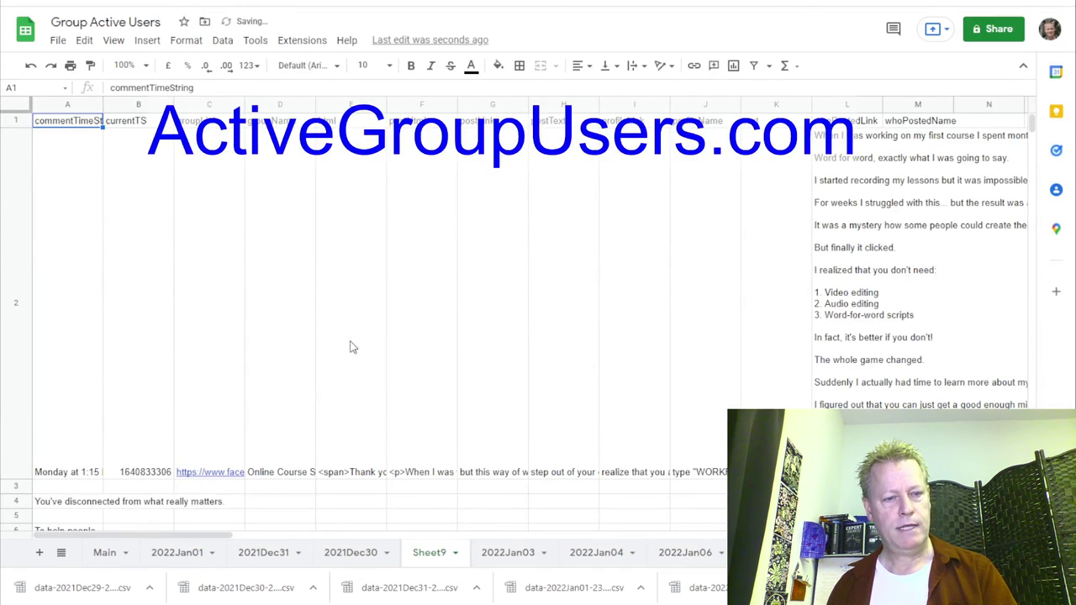
double_click(437, 559)
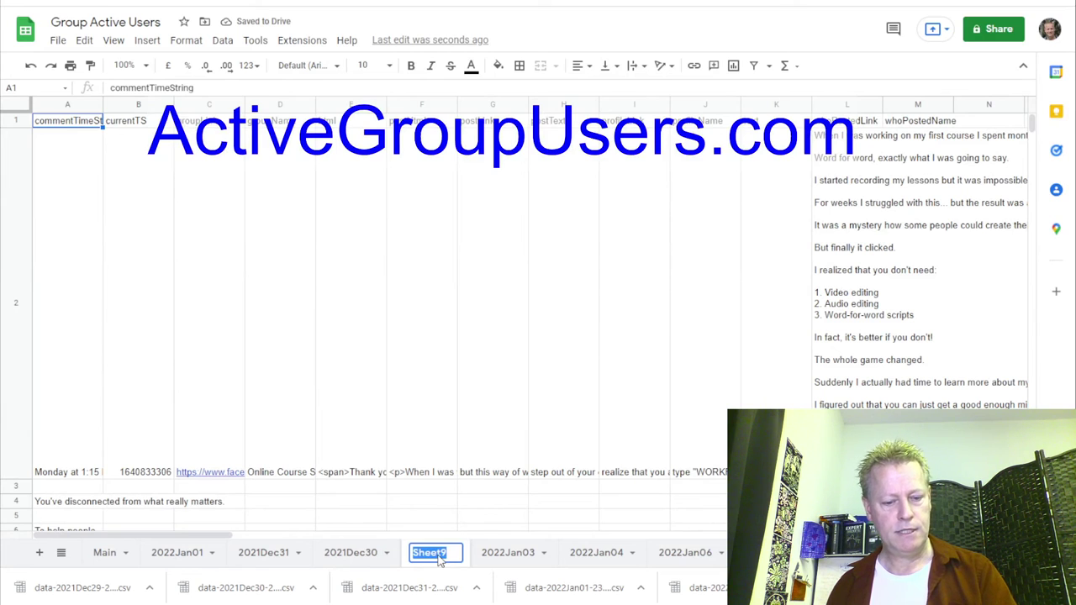
Name the sheet 2021Dec29 and order the 2021Dec29, 2021Dec30 and 2021Dec31 tabs after Main.
key(ctrl+v)
key(Return)
drag(439, 560, 202, 556)
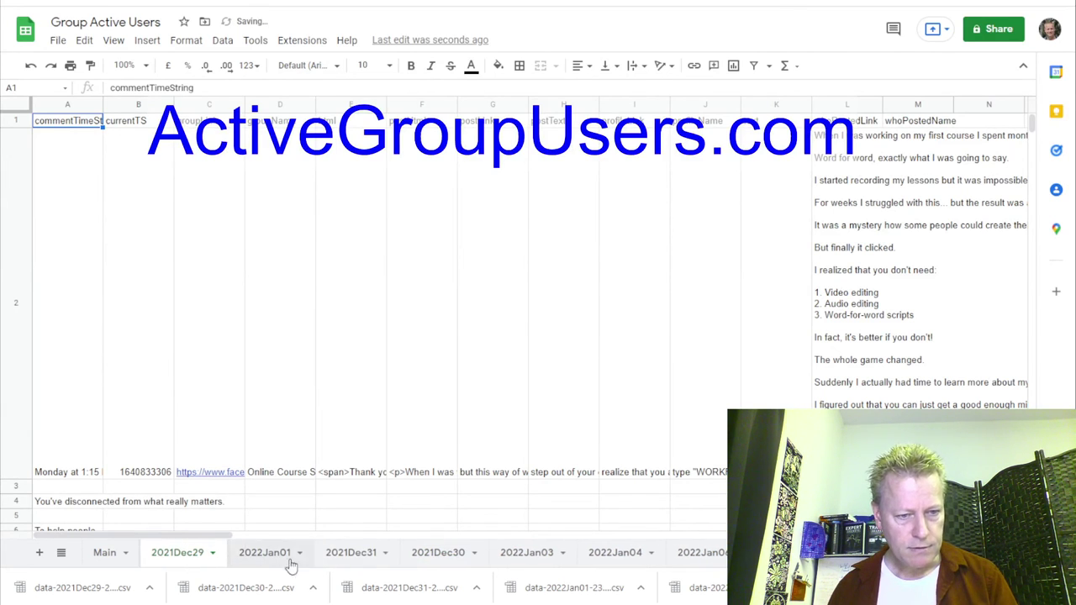
drag(444, 557, 252, 558)
drag(415, 561, 362, 562)
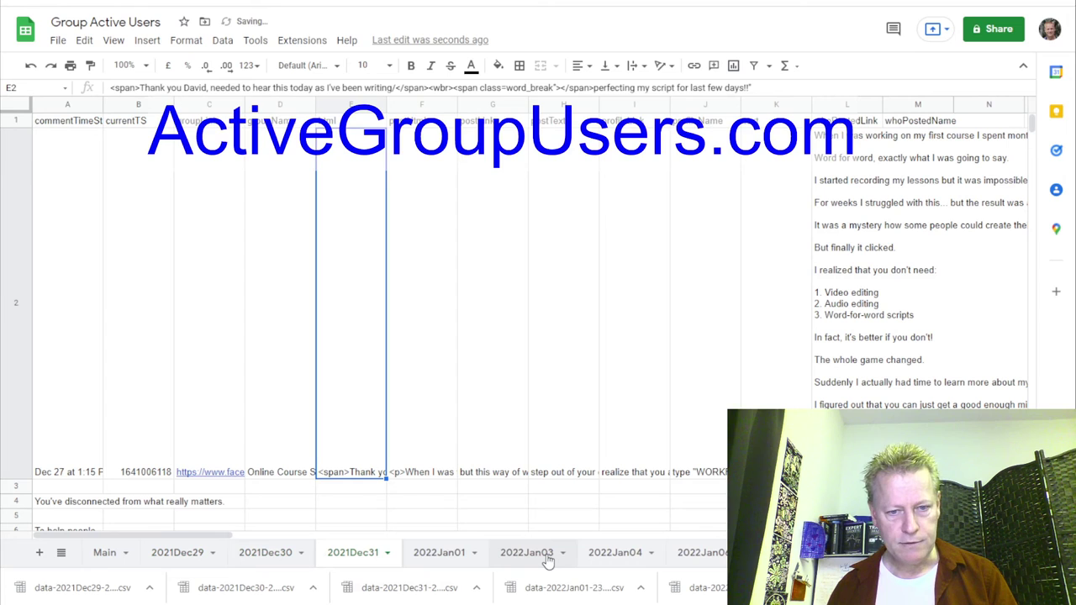
Check the tab order from 2022Jan05 back to the 2021Dec29 sheet.
click(711, 557)
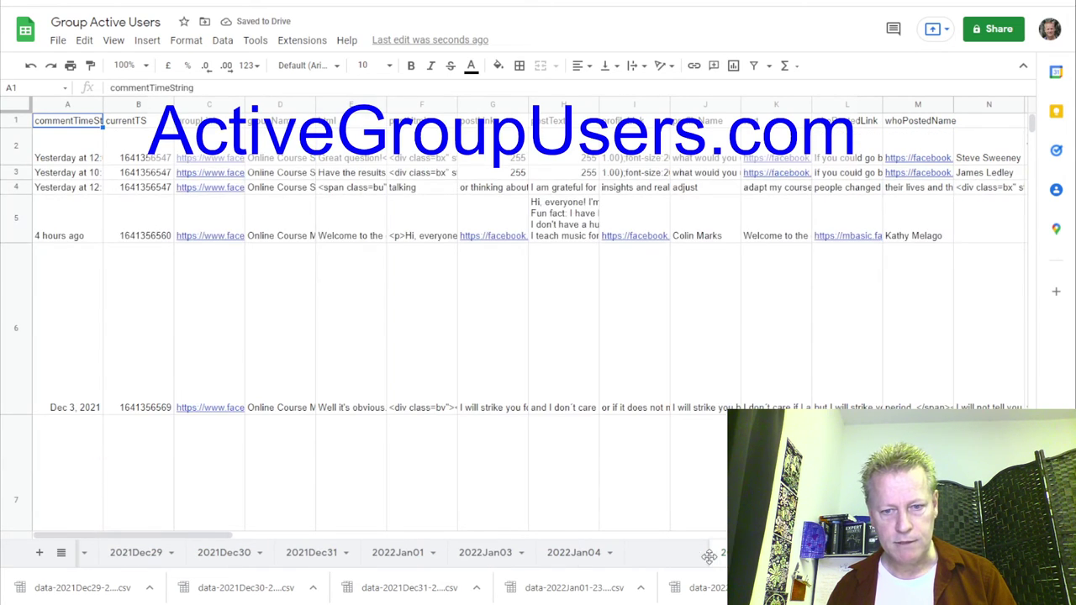
scroll(186, 553, left, 3)
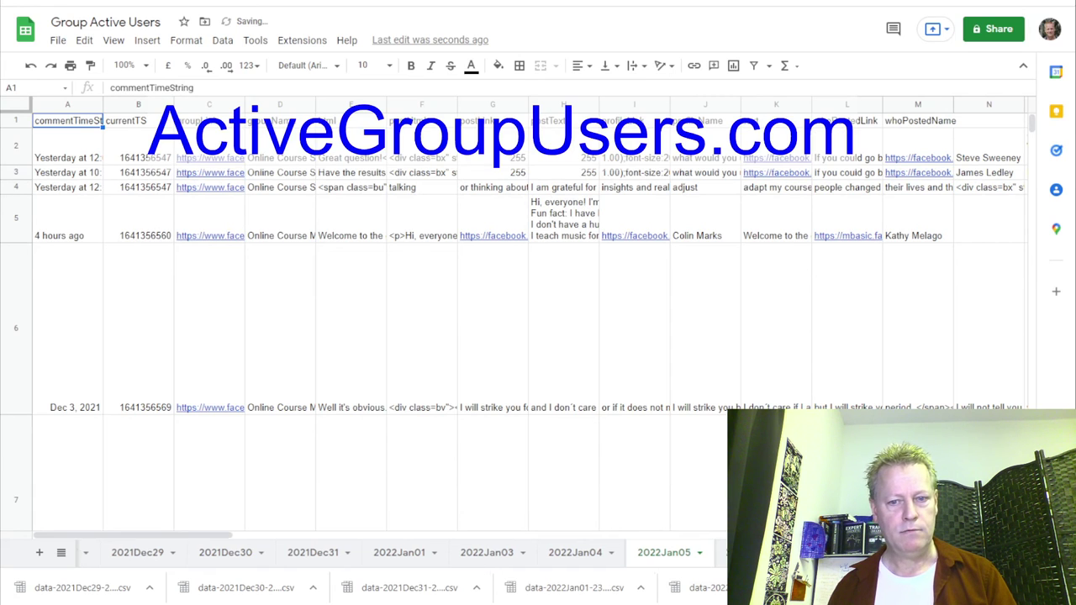
click(166, 554)
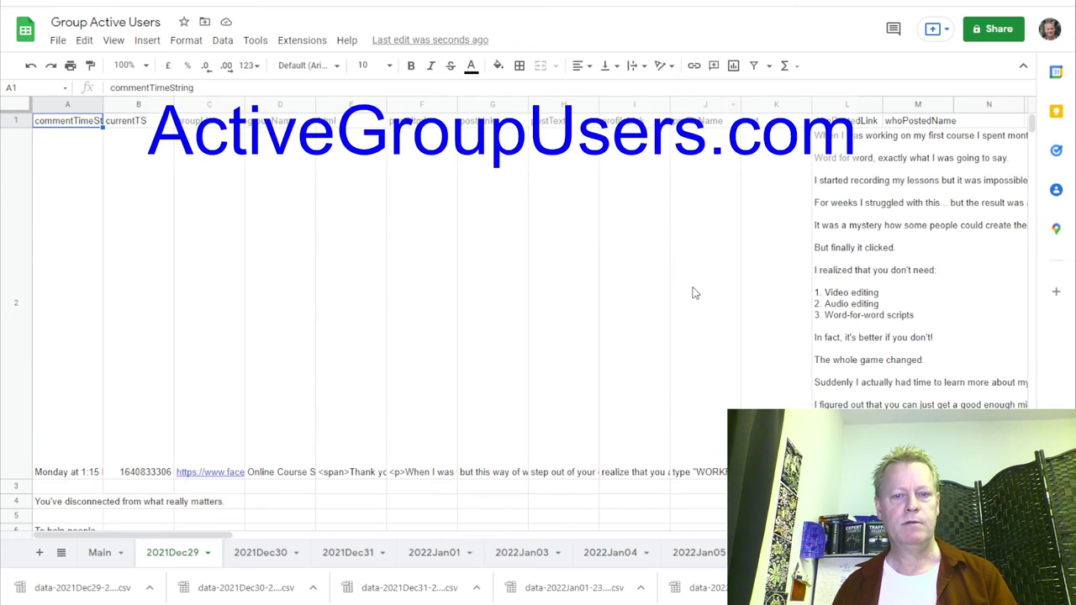
Look over the profileName column J on the 2021Dec29 sheet.
click(705, 111)
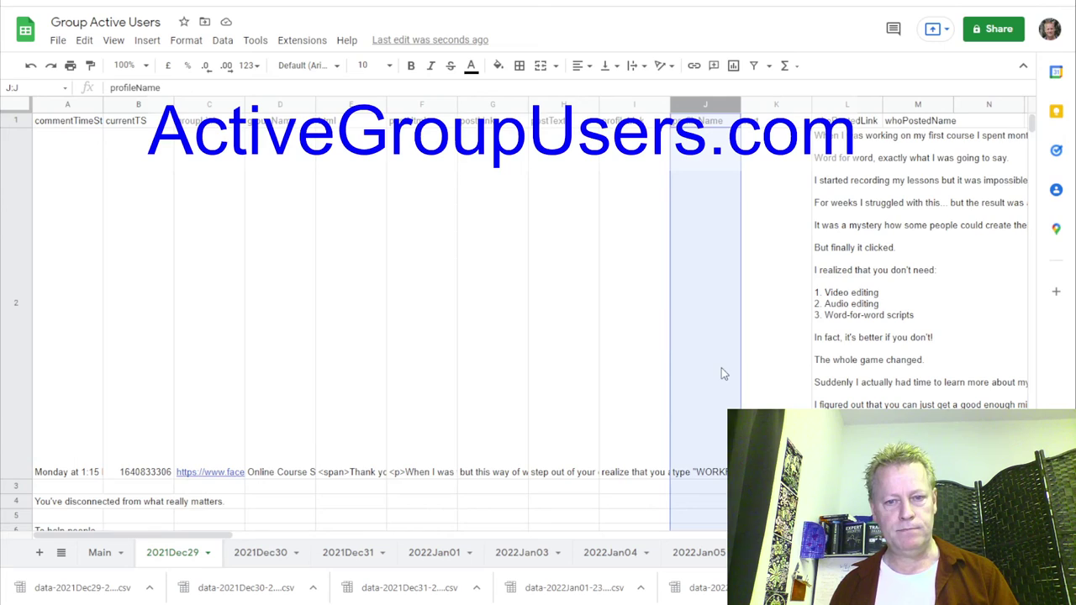
scroll(713, 430, down, 5)
scroll(714, 429, down, 10)
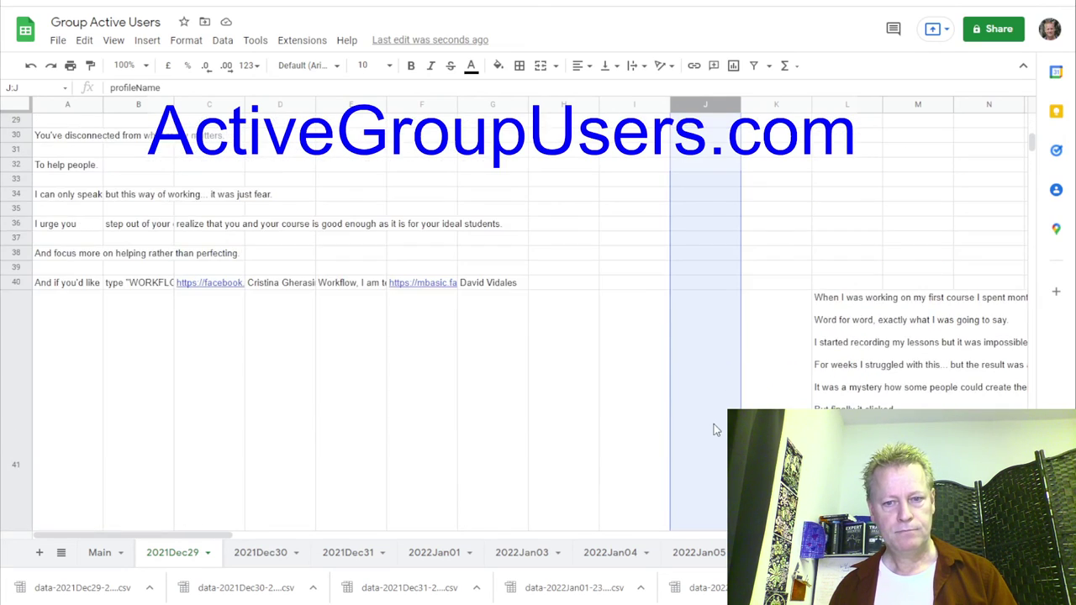
scroll(713, 430, up, 2)
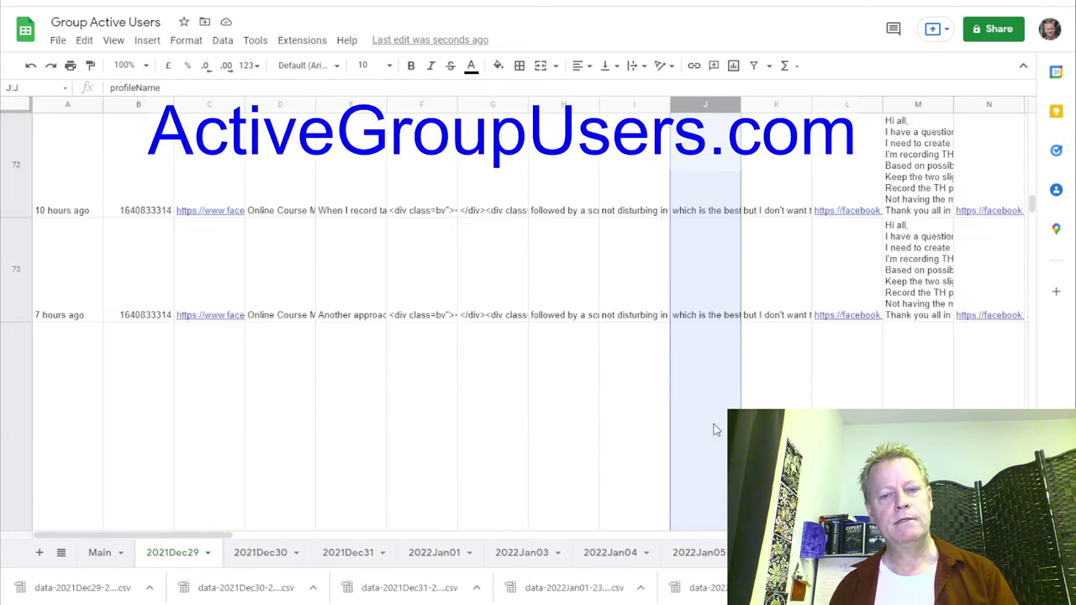
scroll(714, 430, up, 10)
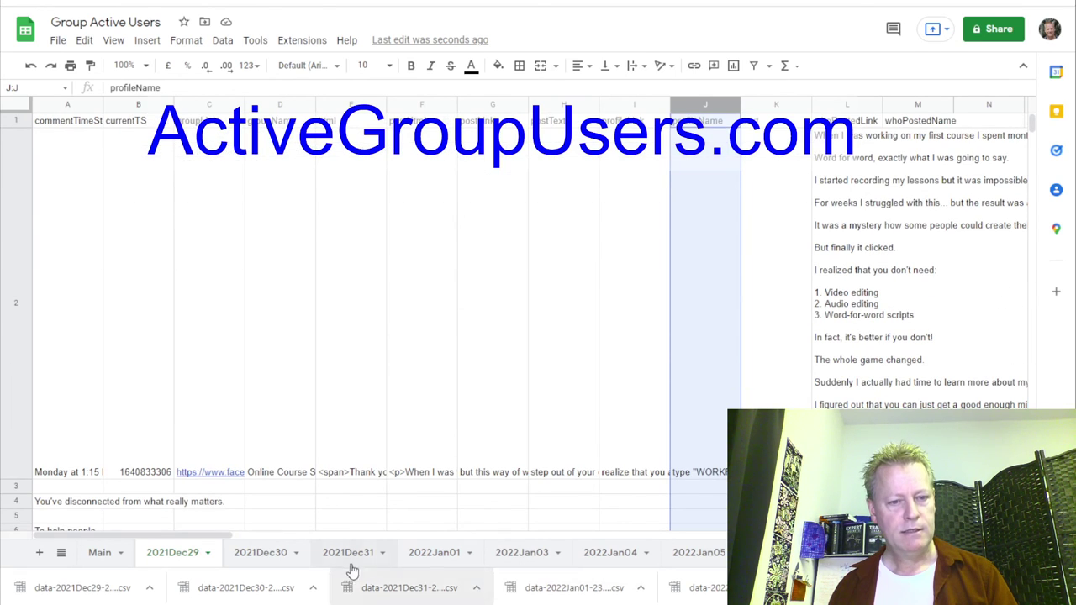
Step through 2021Dec30, 2021Dec31 and 2022Jan01's profileName column, ending on 2022Jan04.
click(263, 554)
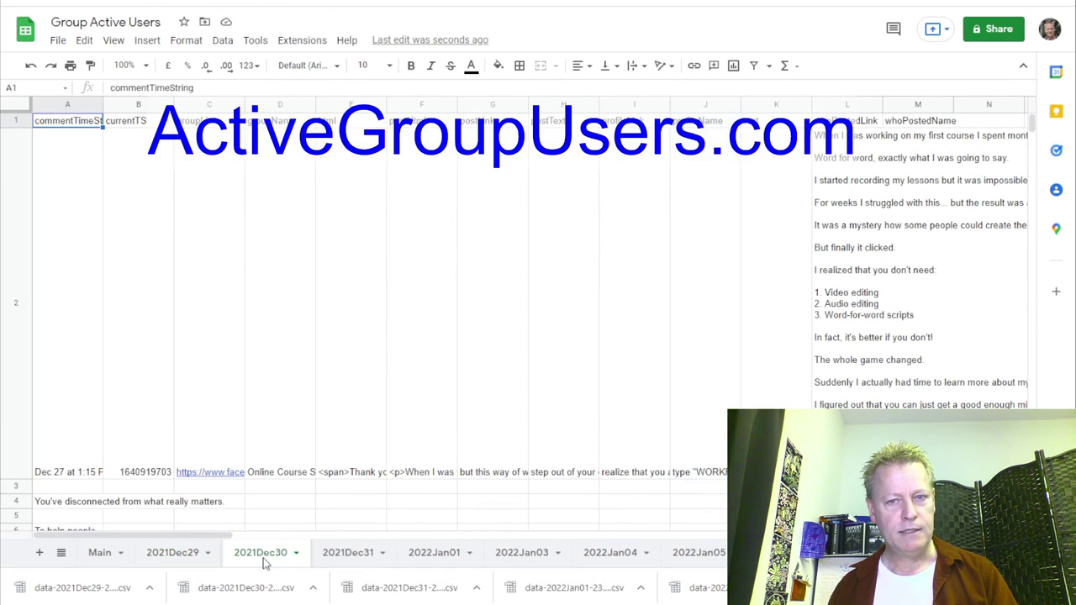
key(ctrl+Page_Down)
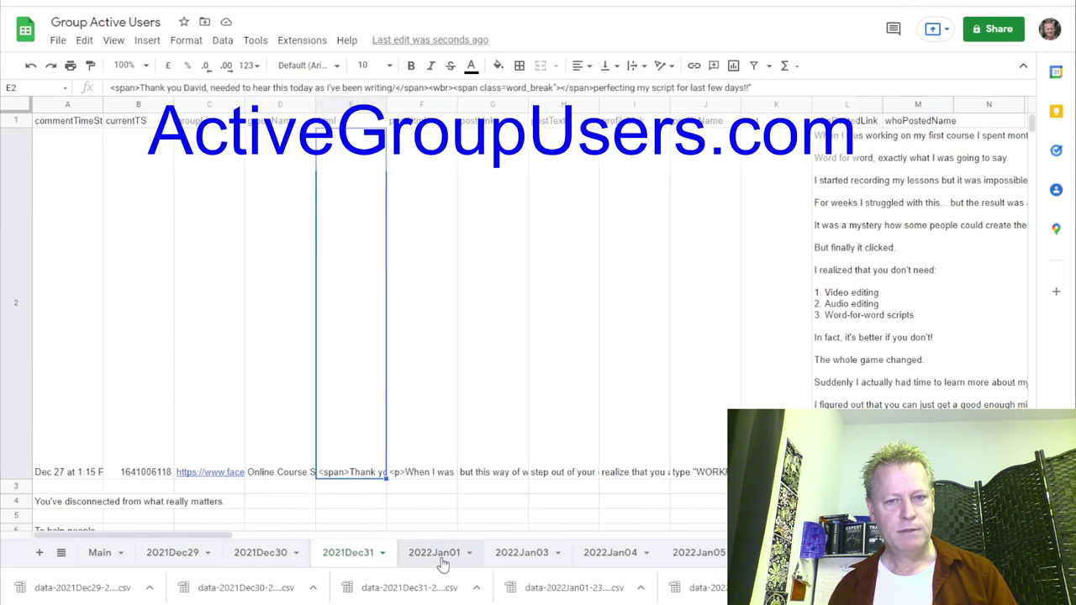
click(443, 555)
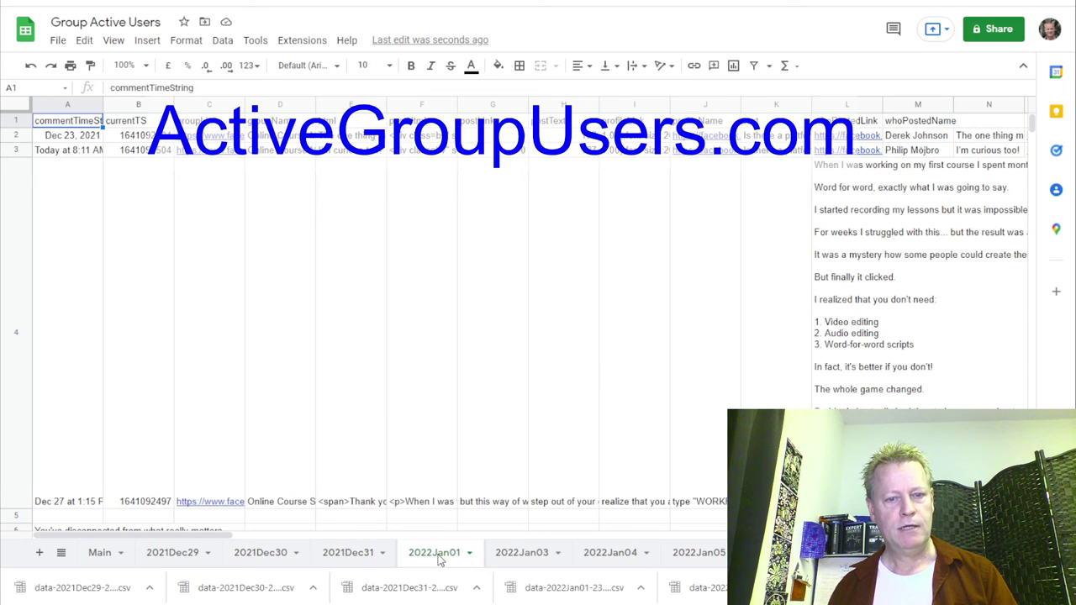
click(704, 104)
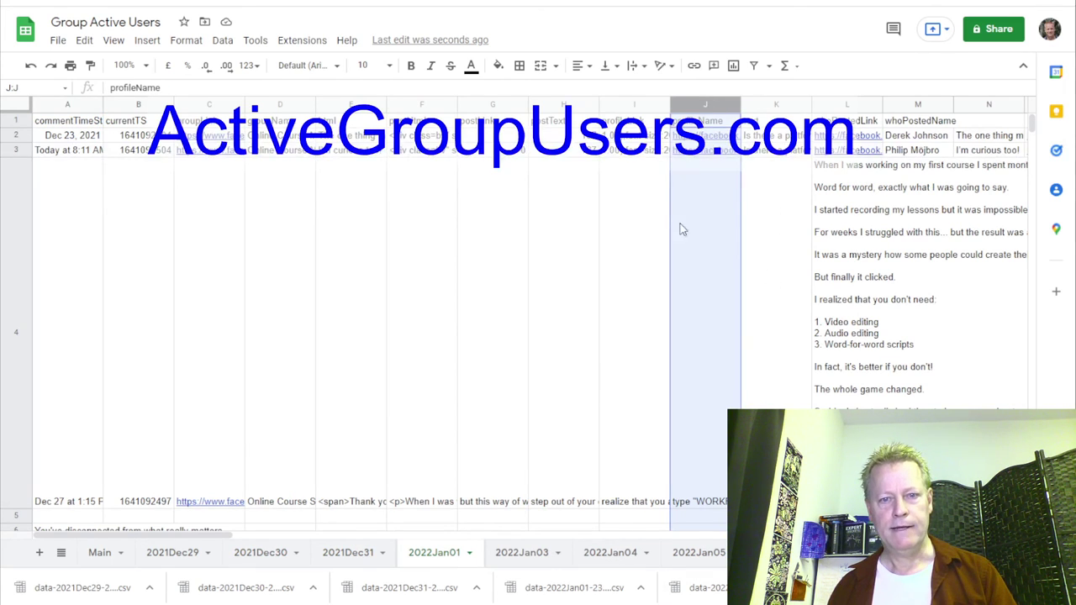
scroll(685, 502, down, 10)
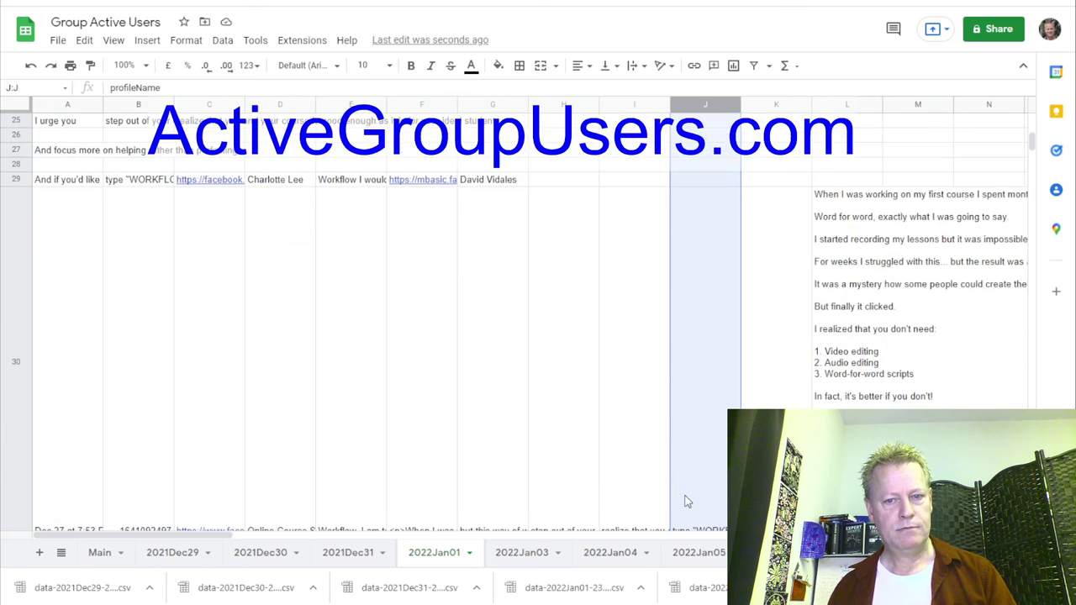
scroll(685, 502, up, 10)
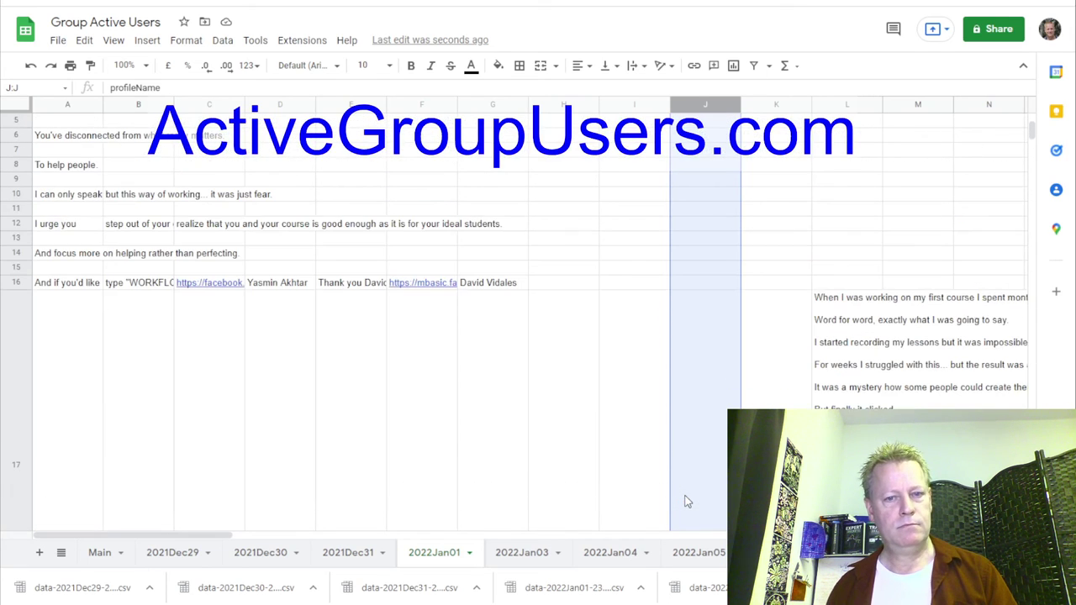
click(523, 553)
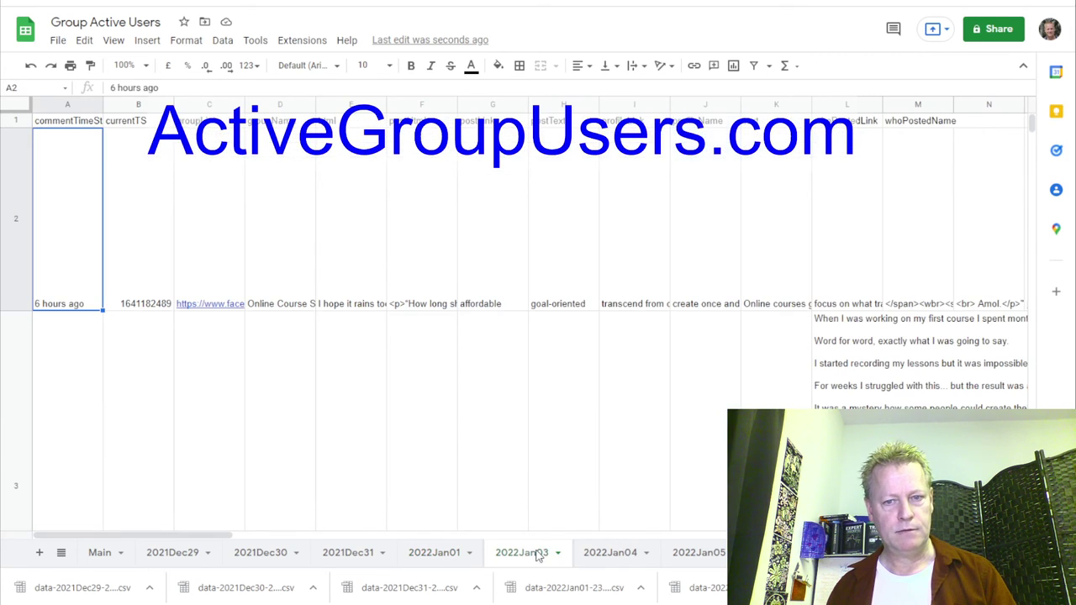
click(607, 555)
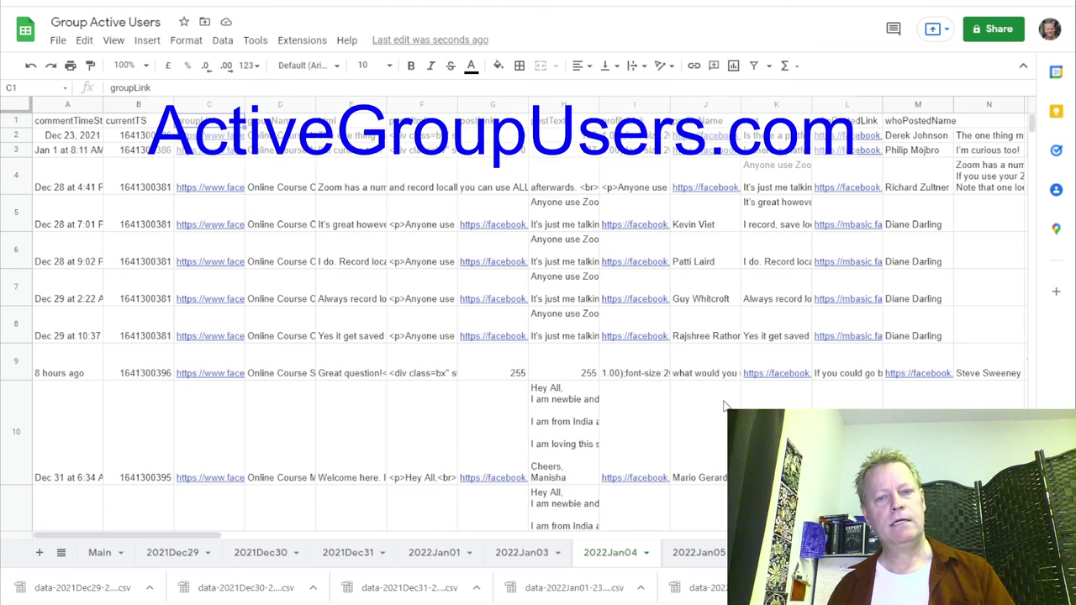
Inspect the profileName and whoPostedLink columns and pick the member name in cell J7.
click(711, 104)
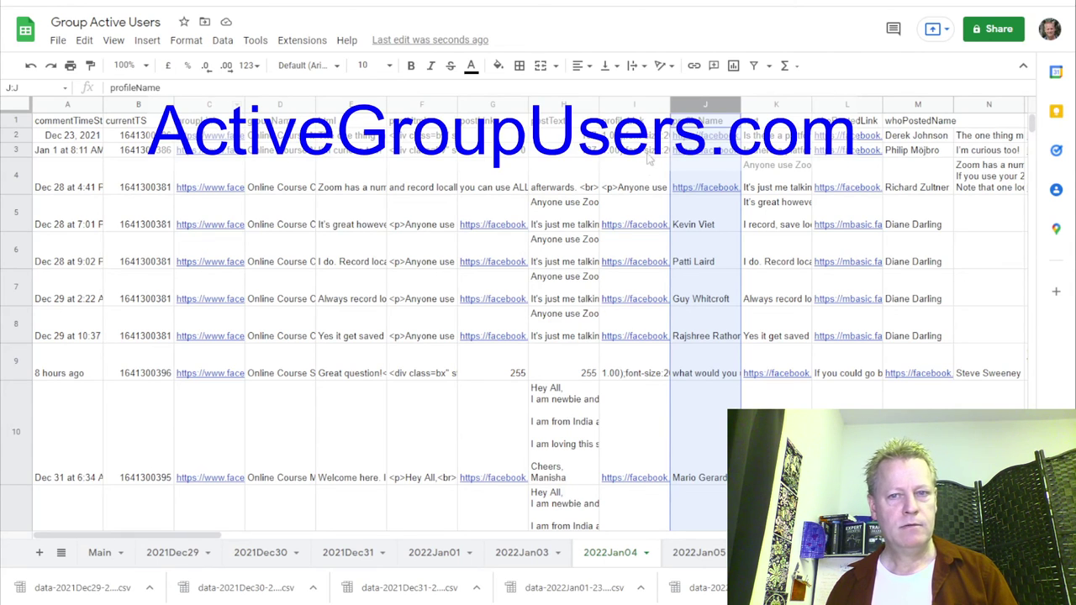
click(856, 103)
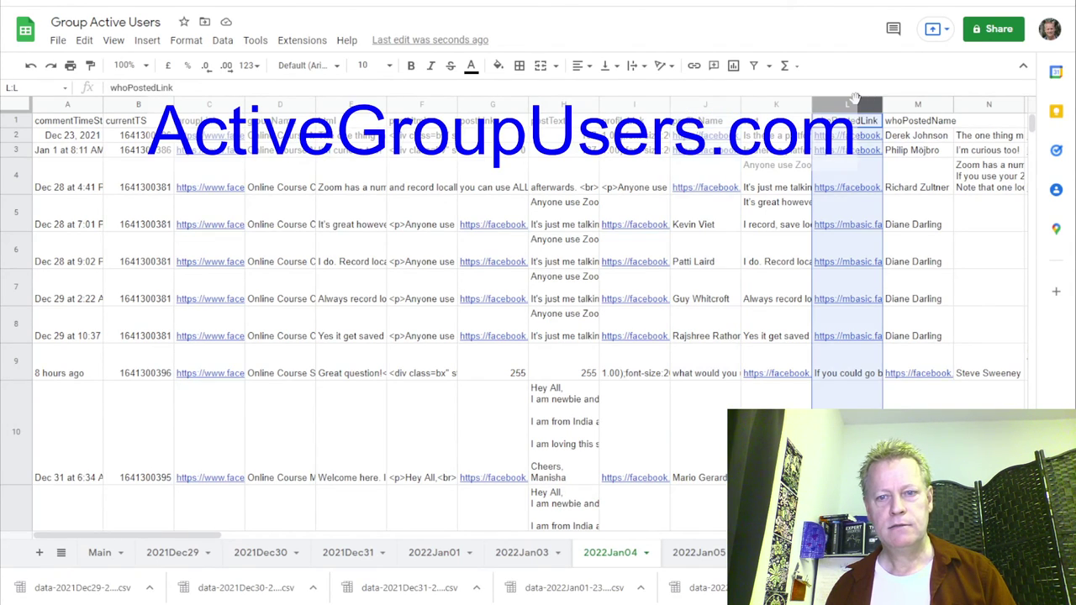
scroll(859, 229, down, 1)
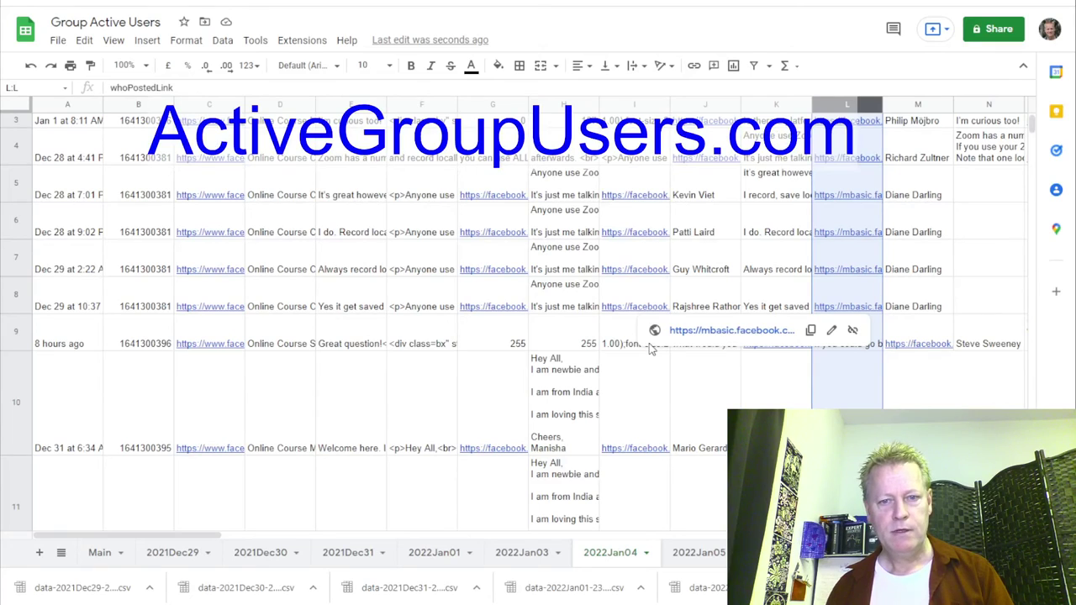
click(709, 269)
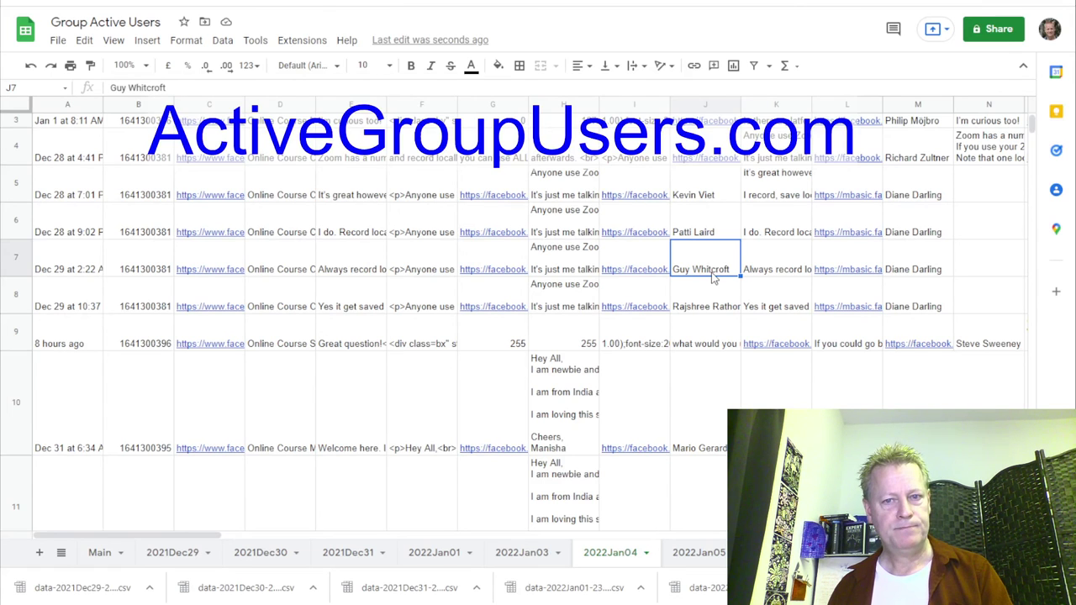
scroll(713, 279, up, 1)
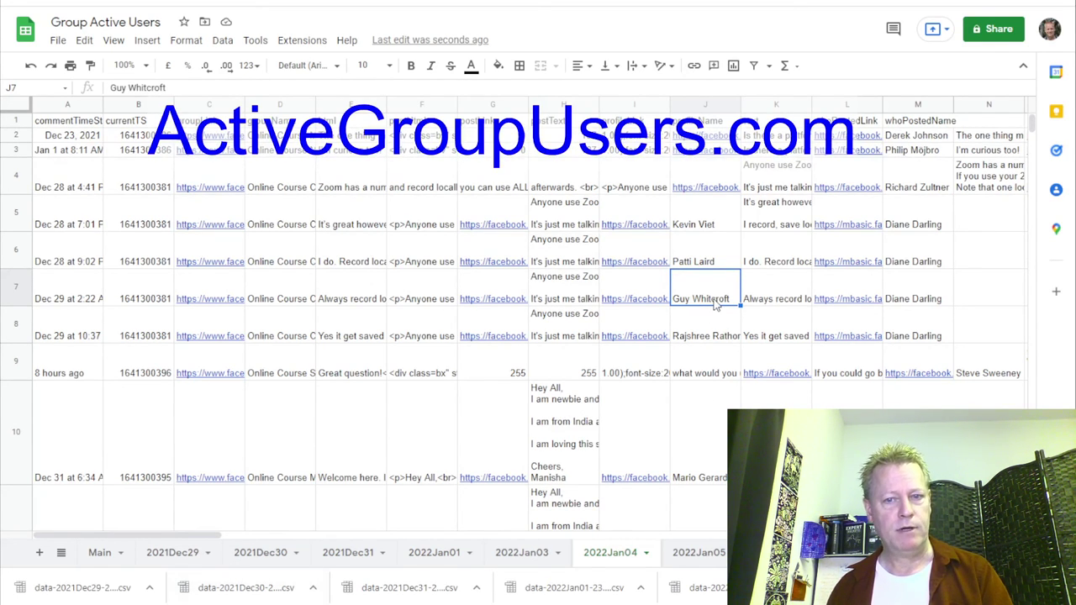
Copy J7's member name and search the sheet for it, then move to 2022Jan03.
double_click(715, 306)
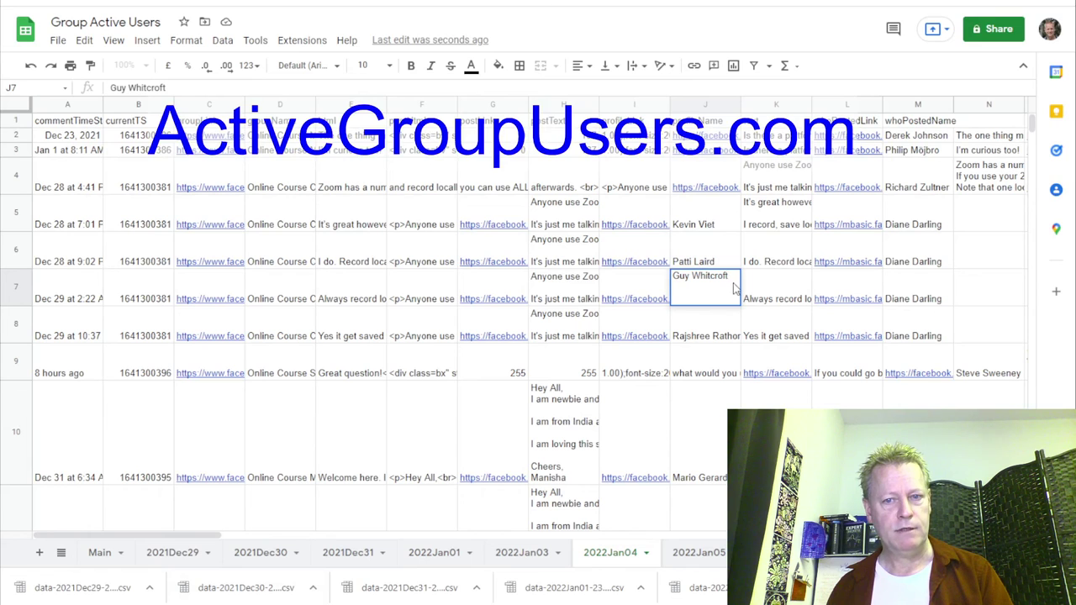
click(690, 278)
key(ctrl+a)
key(ctrl+c)
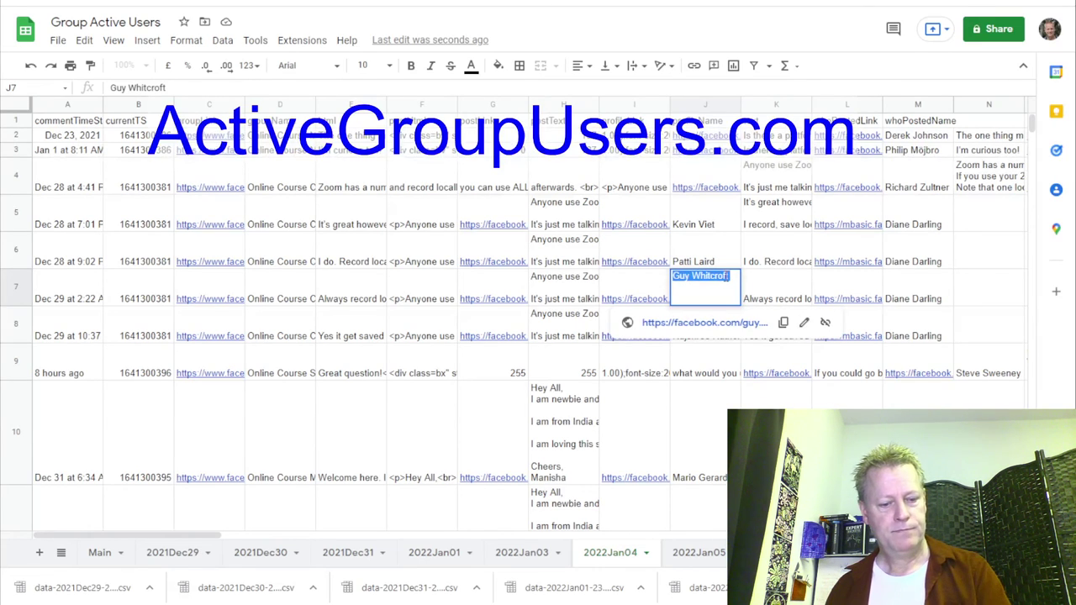
click(697, 362)
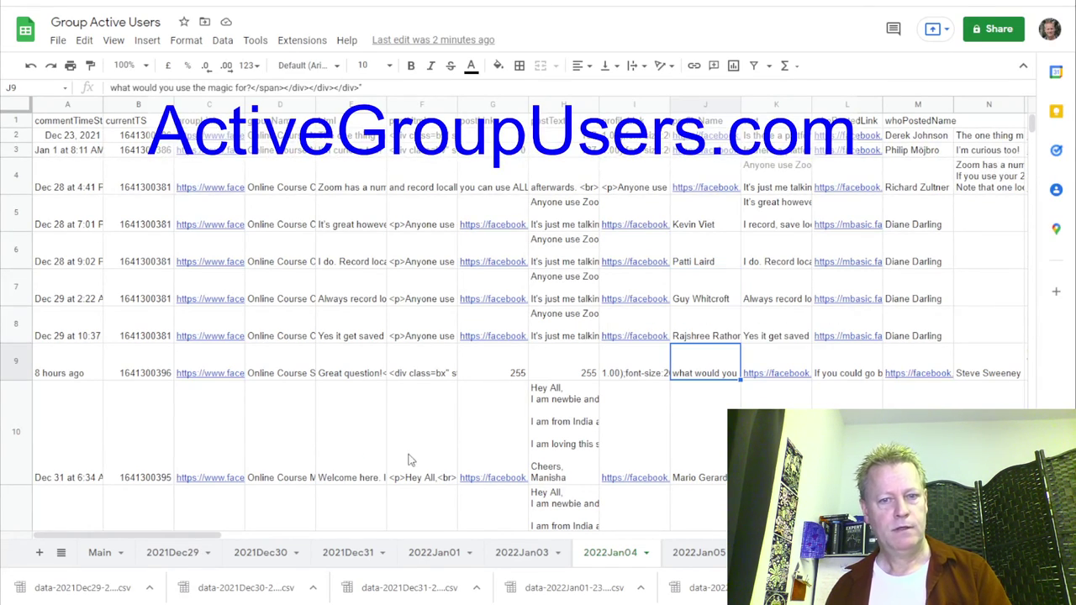
click(296, 443)
key(ctrl+f)
key(ctrl+v)
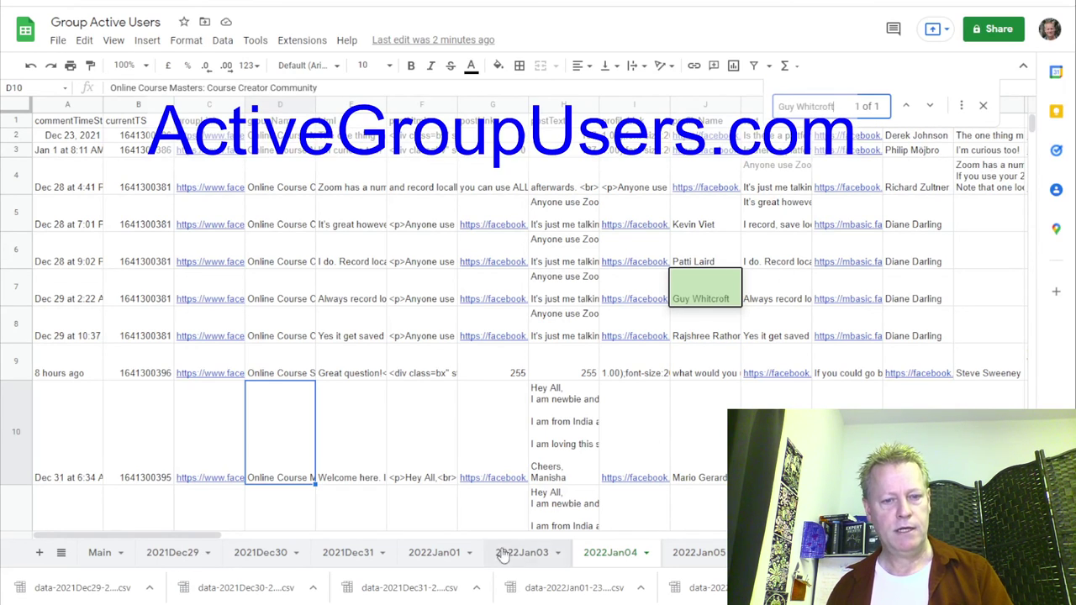
click(530, 553)
Run the member-name search across 2022Jan01, 2022Jan04, 2022Jan05 and the later tabs.
key(ctrl+f)
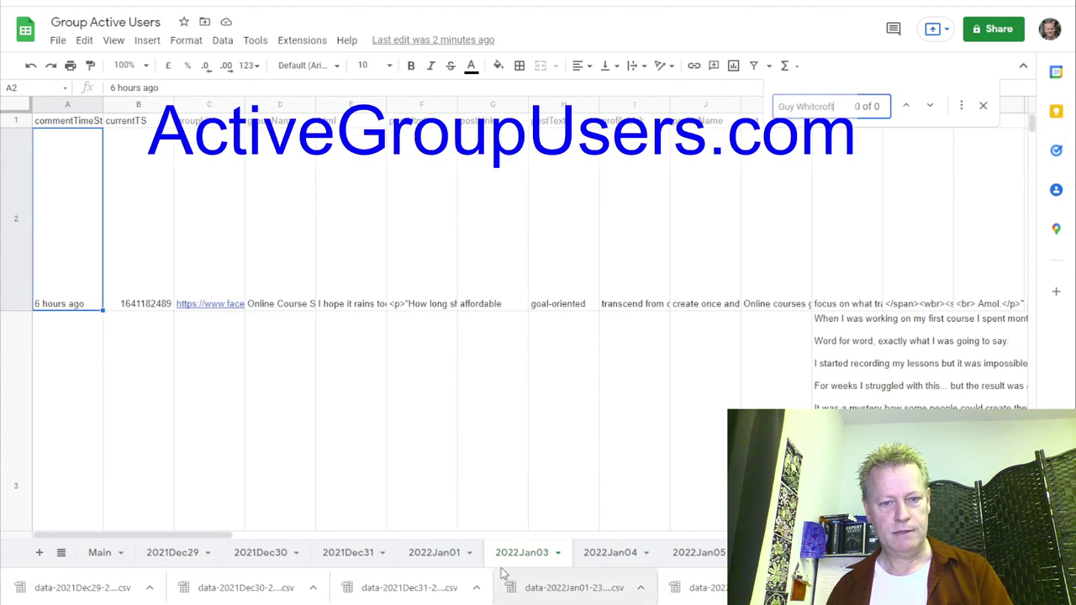
click(447, 558)
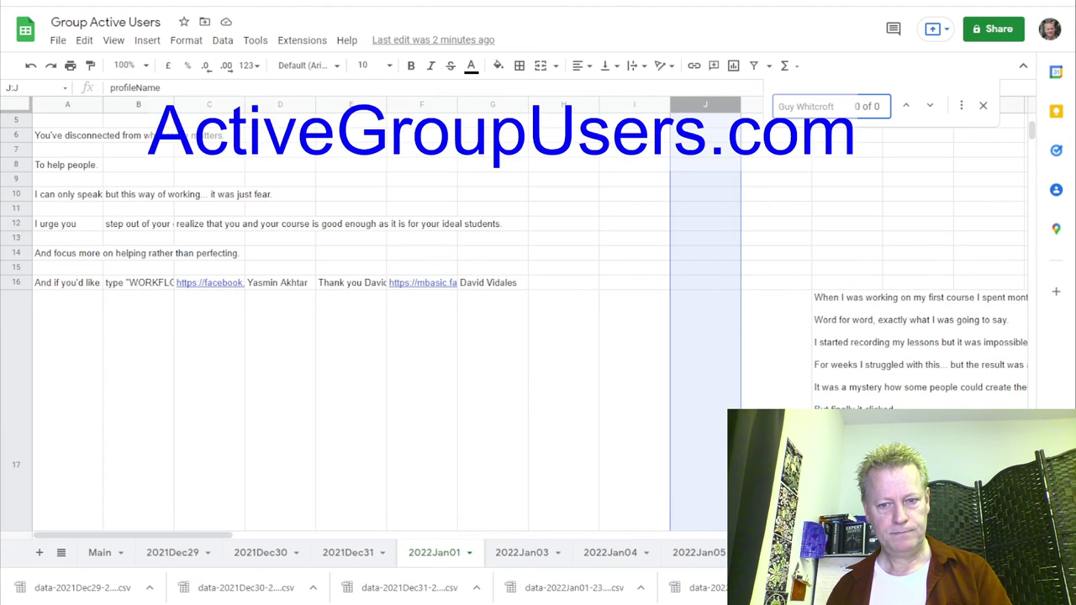
click(786, 552)
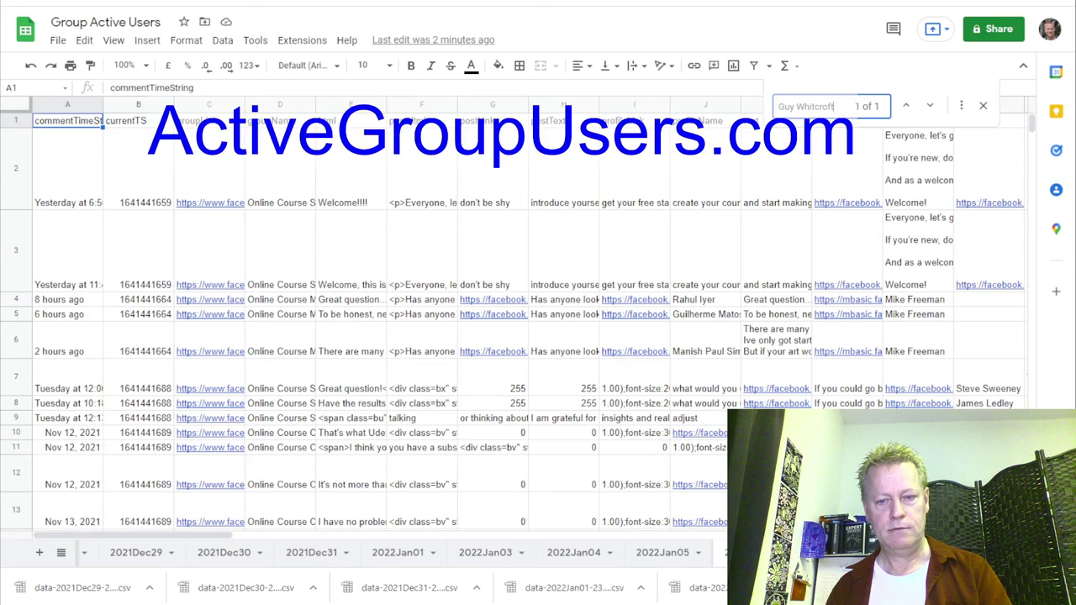
click(663, 555)
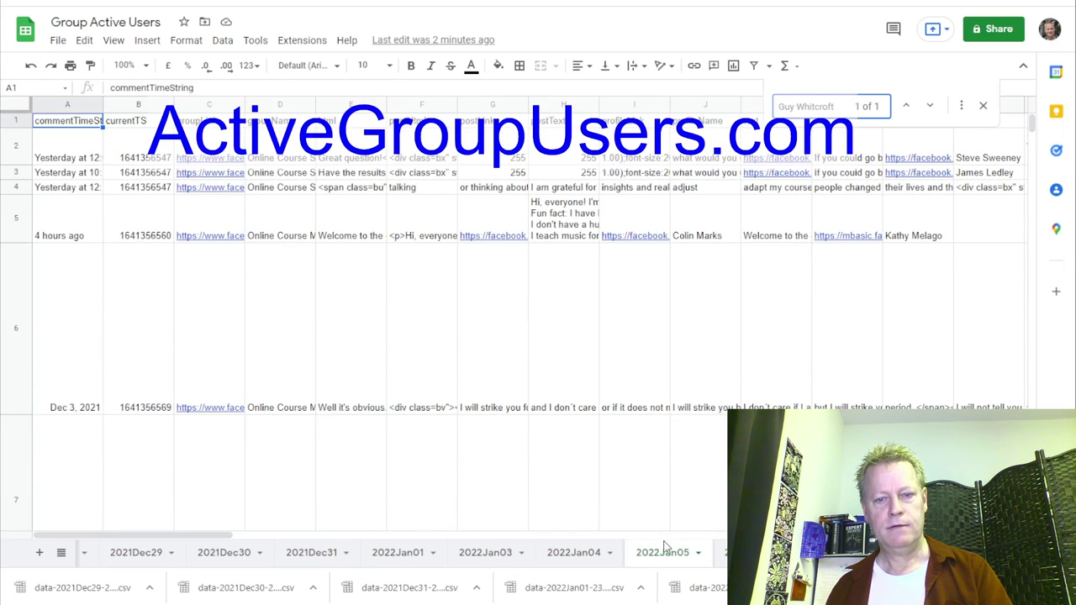
click(574, 553)
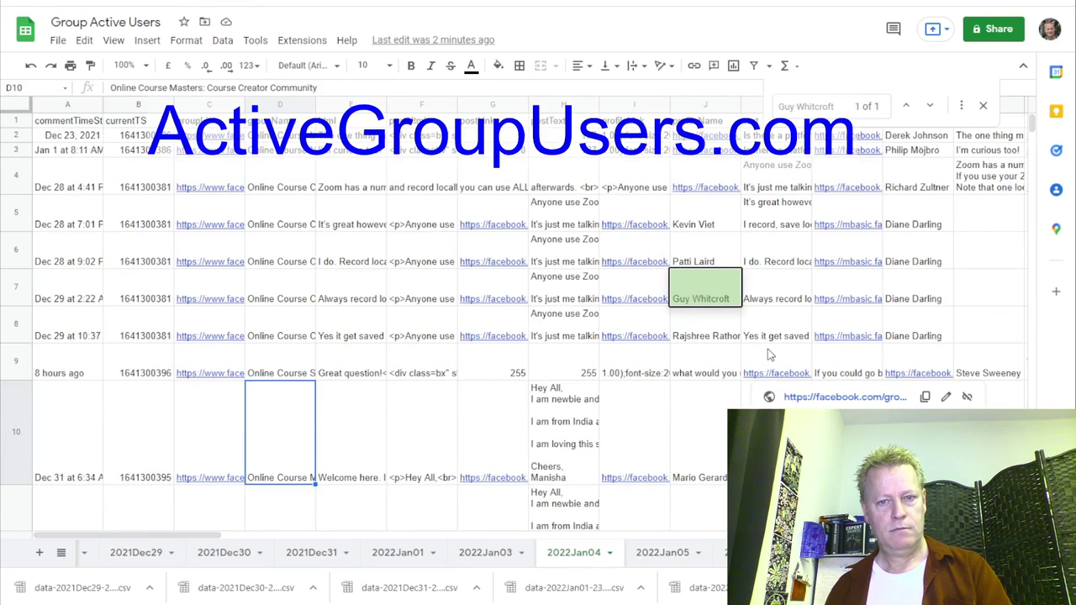
click(664, 556)
click(732, 552)
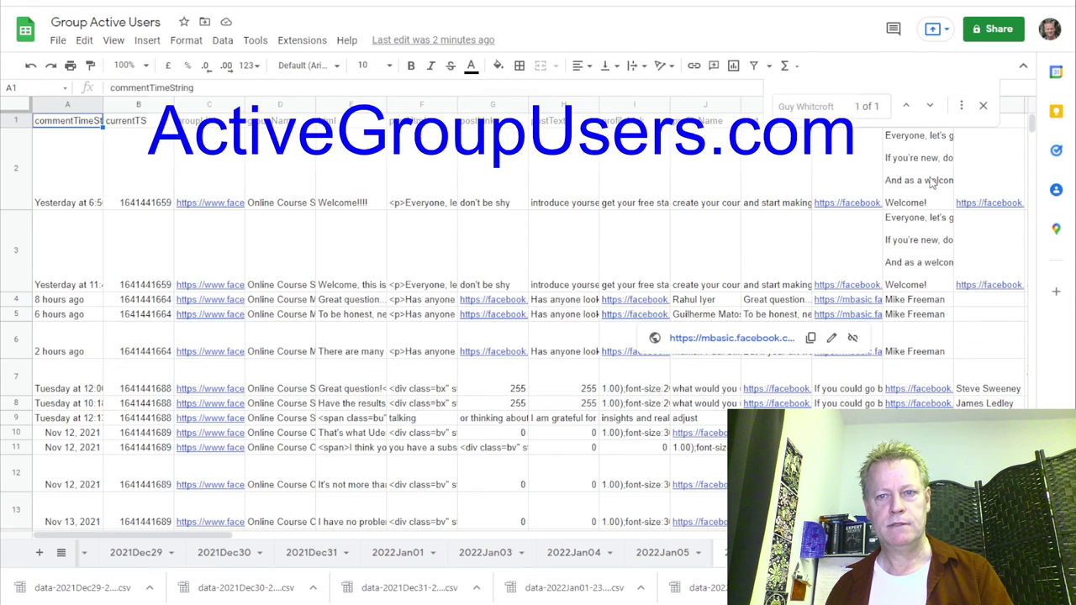
Jump to the member-name matches, including row 14 of 2022Jan05.
click(930, 105)
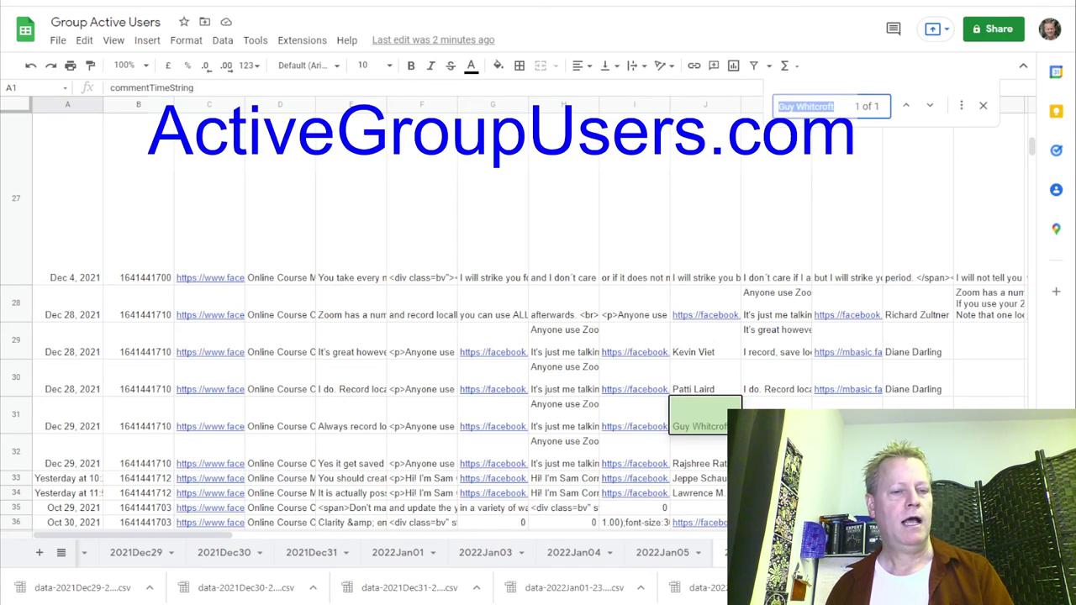
click(669, 554)
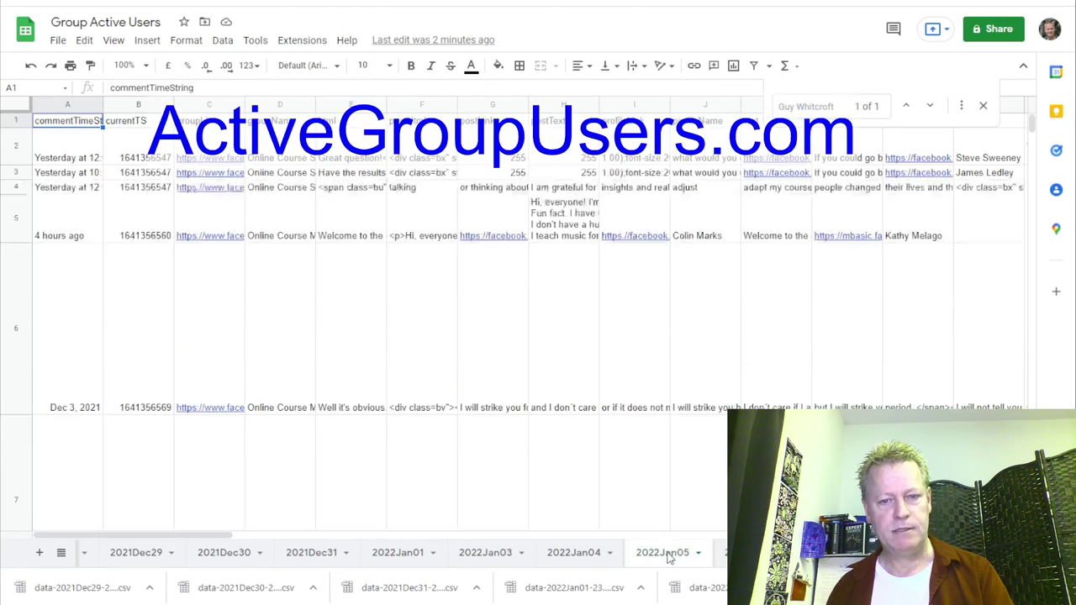
click(930, 105)
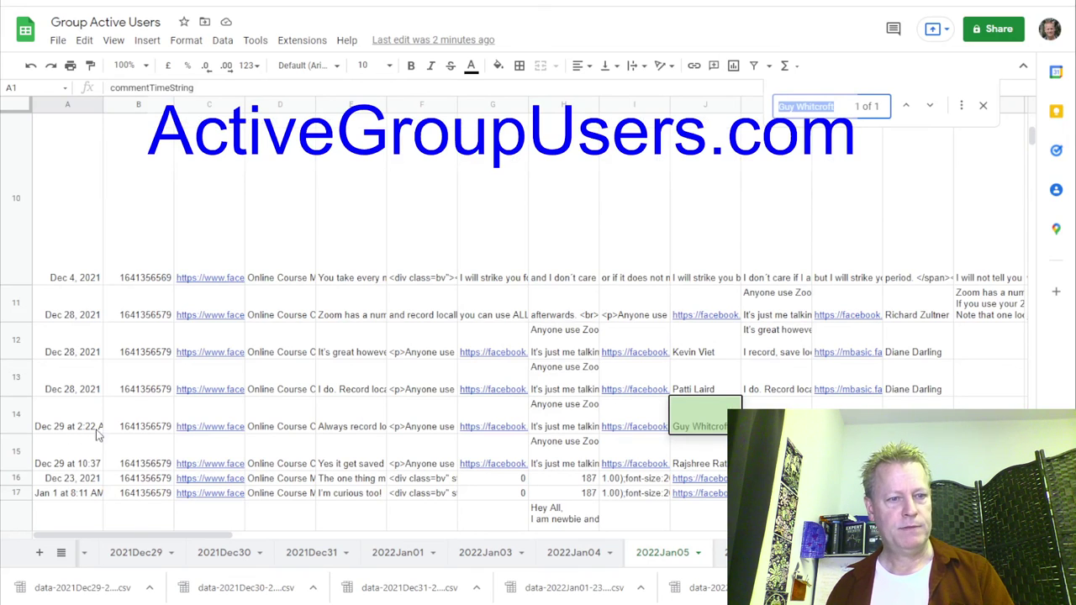
mouse_move(476, 430)
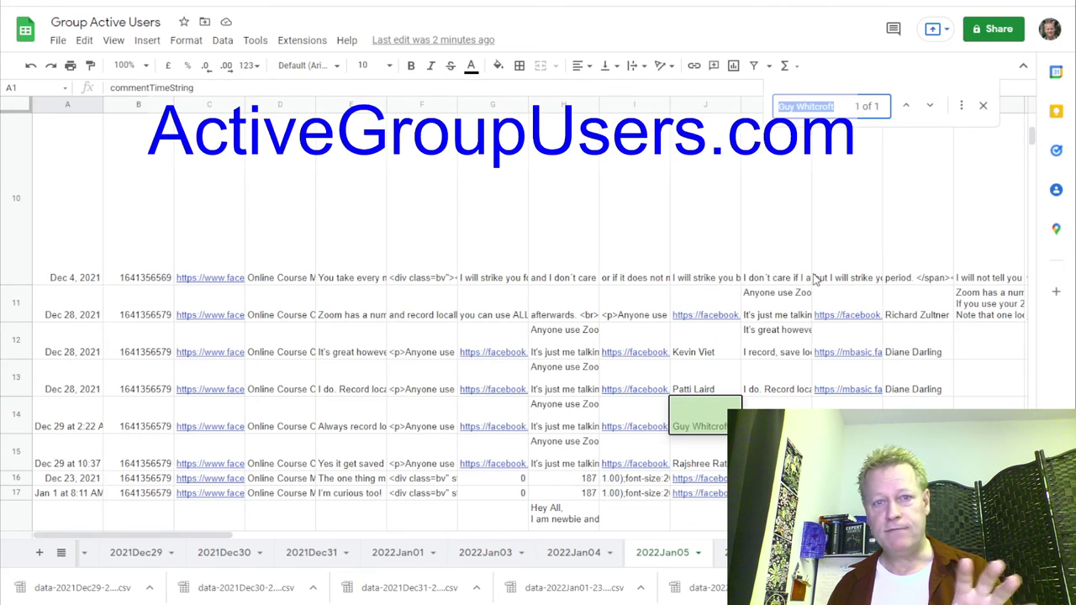
scroll(436, 361, up, 4)
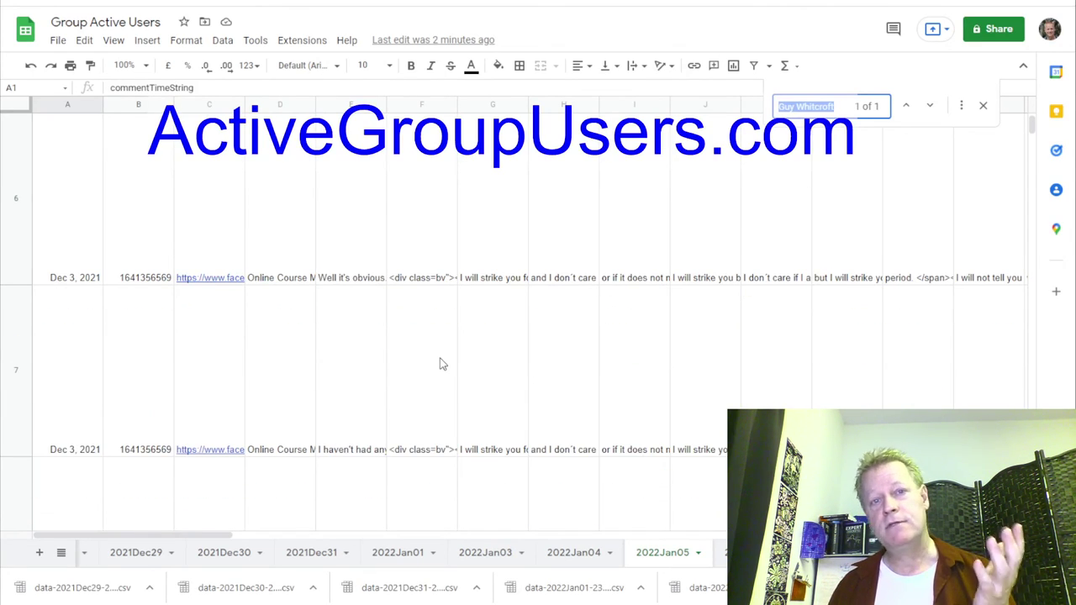